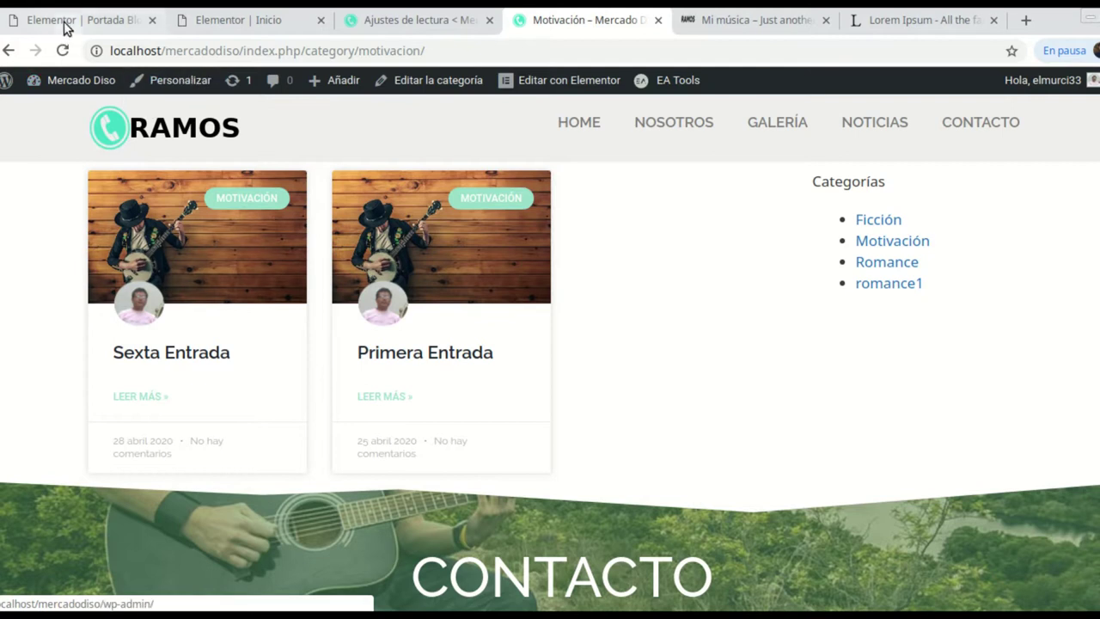
Step: Add a WordPress Buscar widget above the Categorías list in the sidebar of the Portada Blog template
click(71, 24)
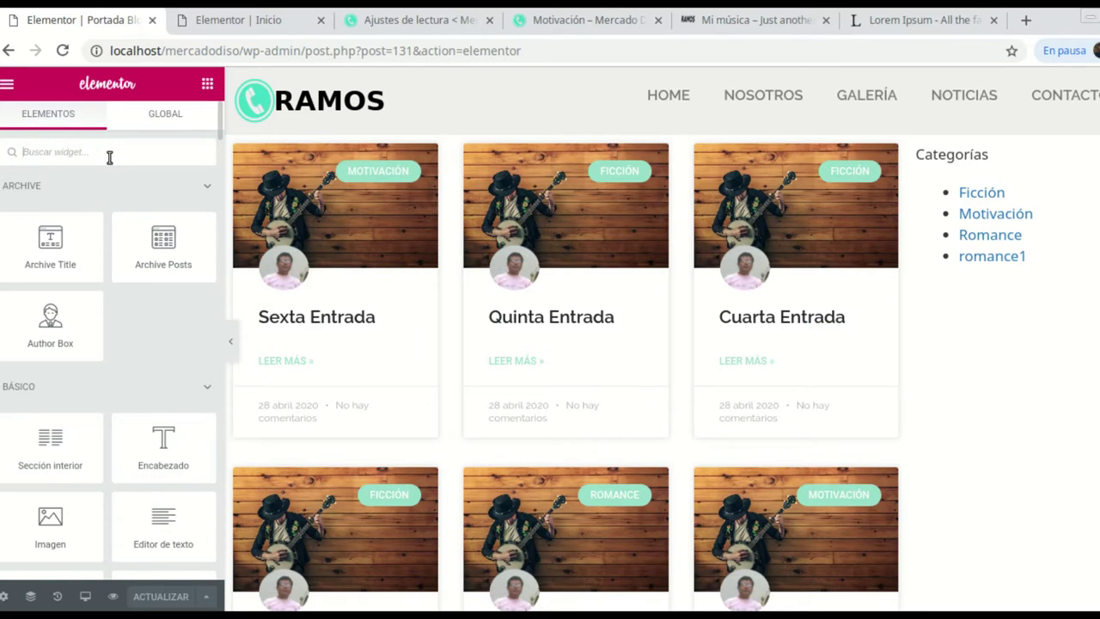
text(word)
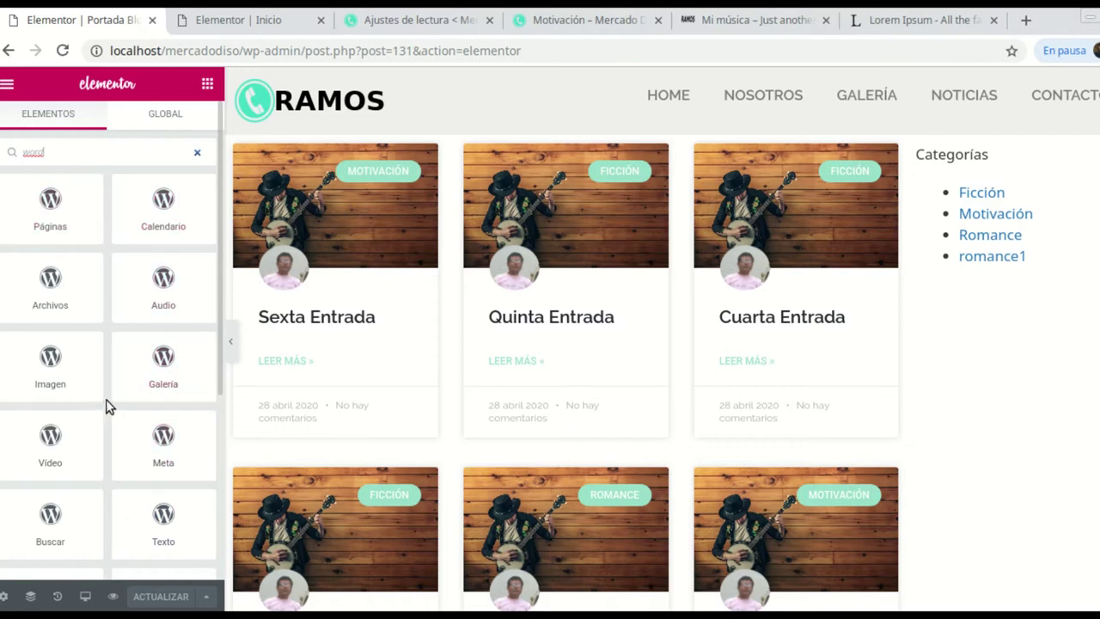
scroll(158, 434, down, 1)
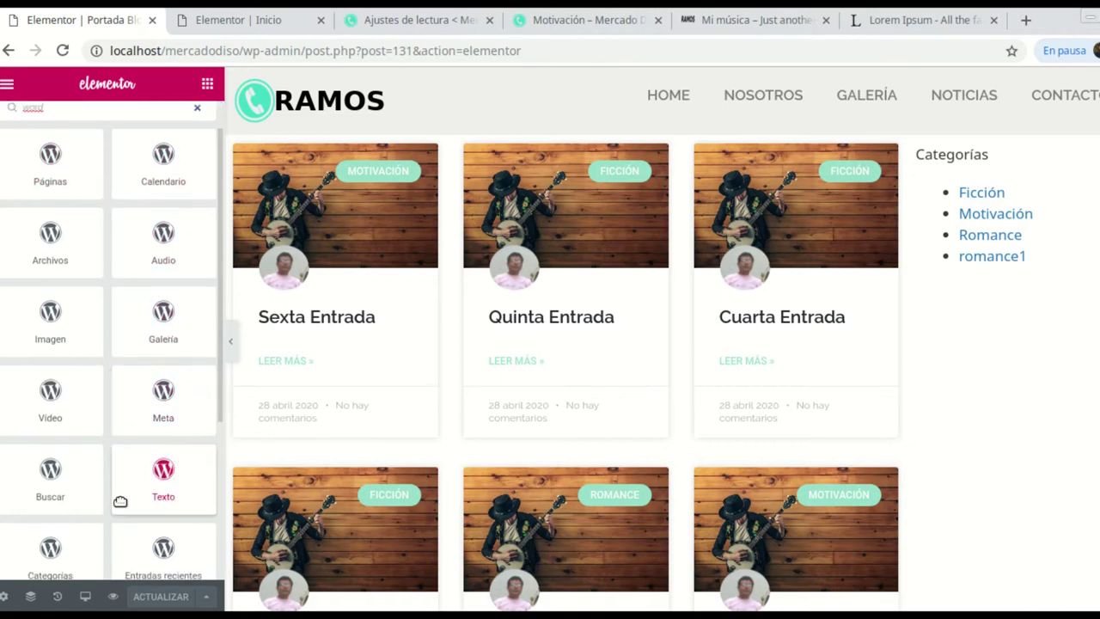
scroll(123, 501, down, 2)
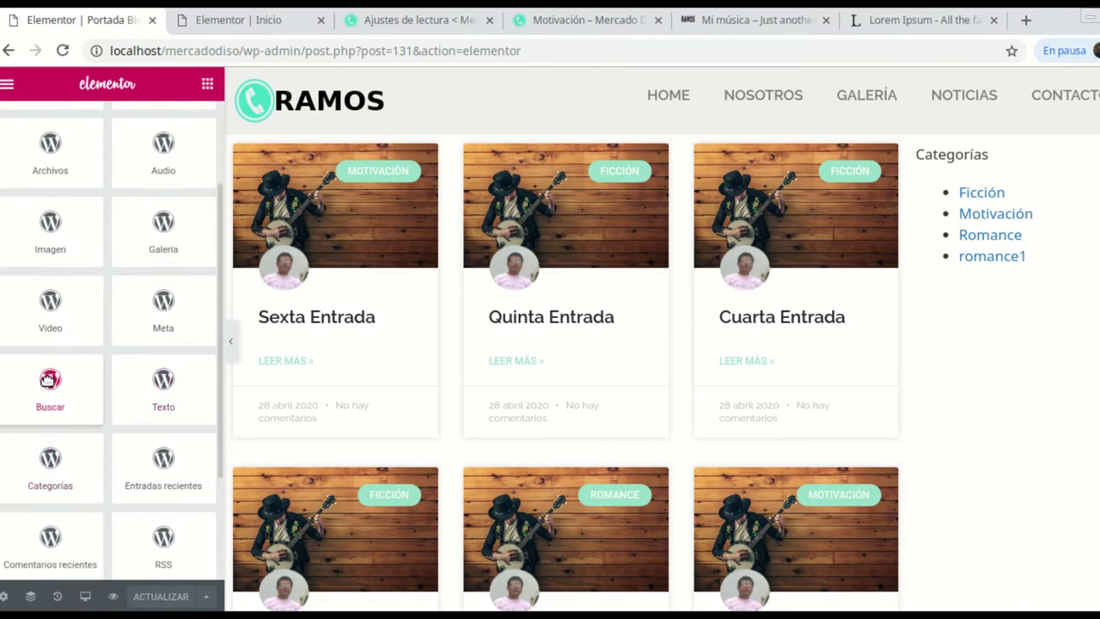
drag(50, 379, 1018, 159)
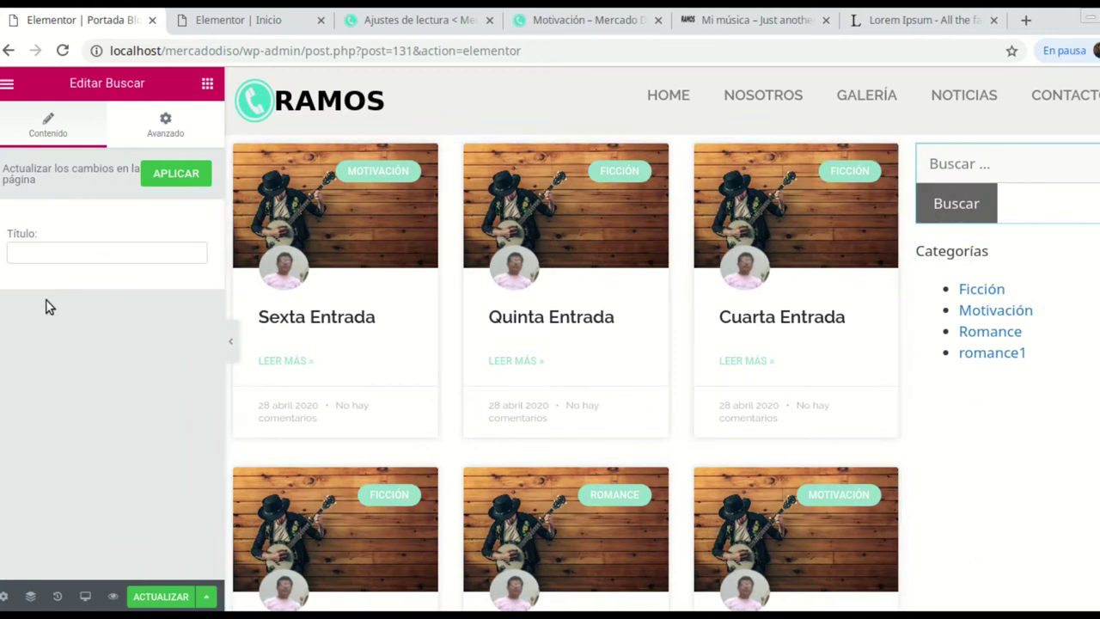
Step: Review the title and advanced settings available for the Buscar widget
click(63, 258)
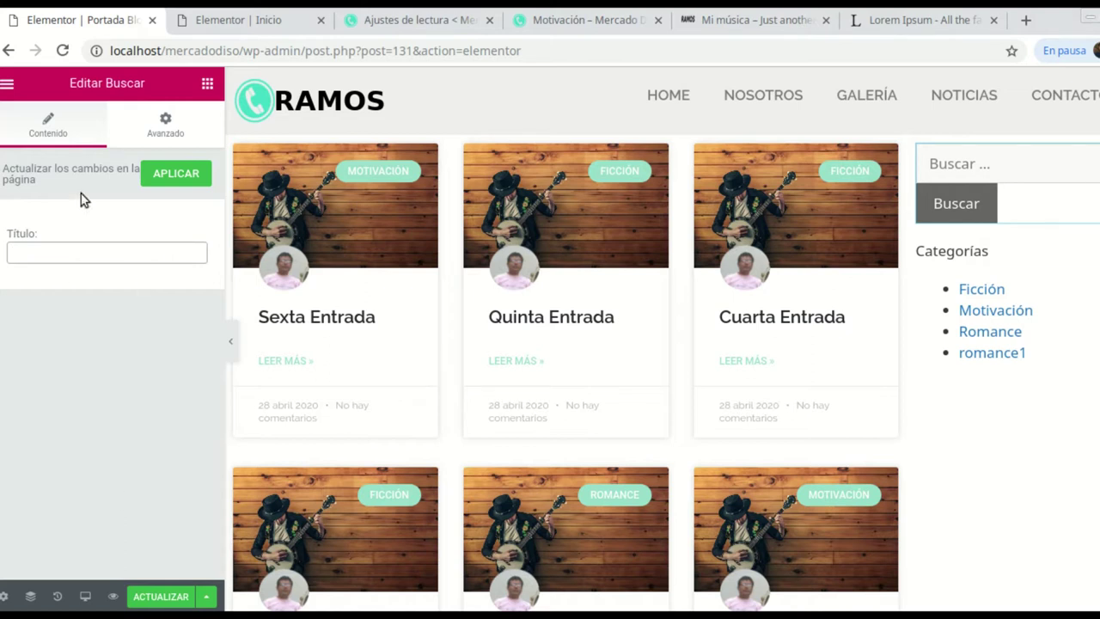
click(165, 123)
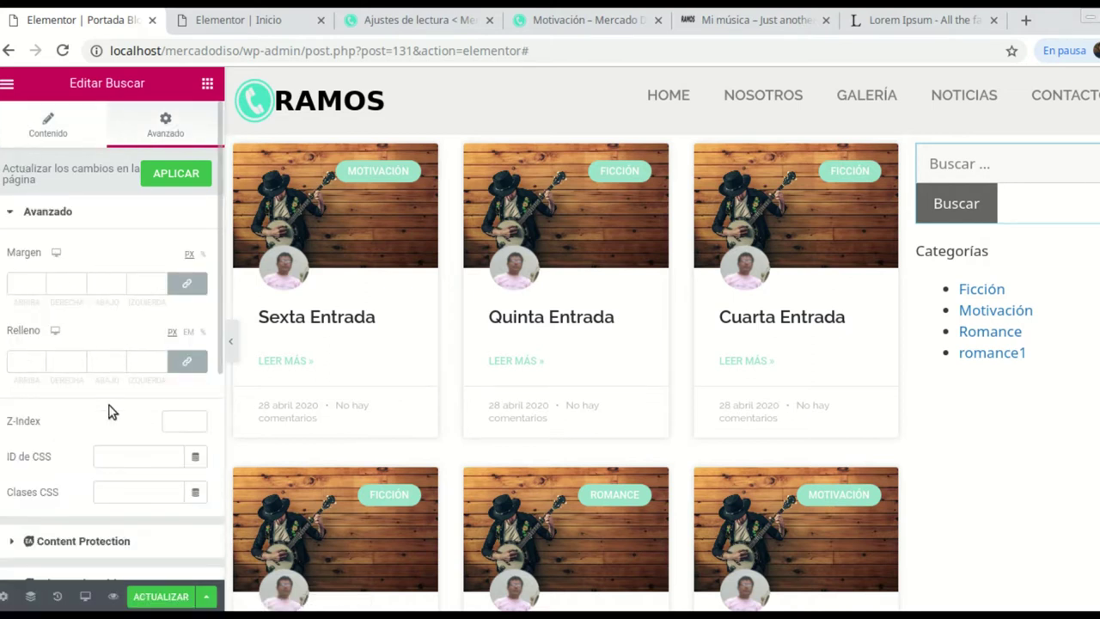
scroll(107, 398, down, 3)
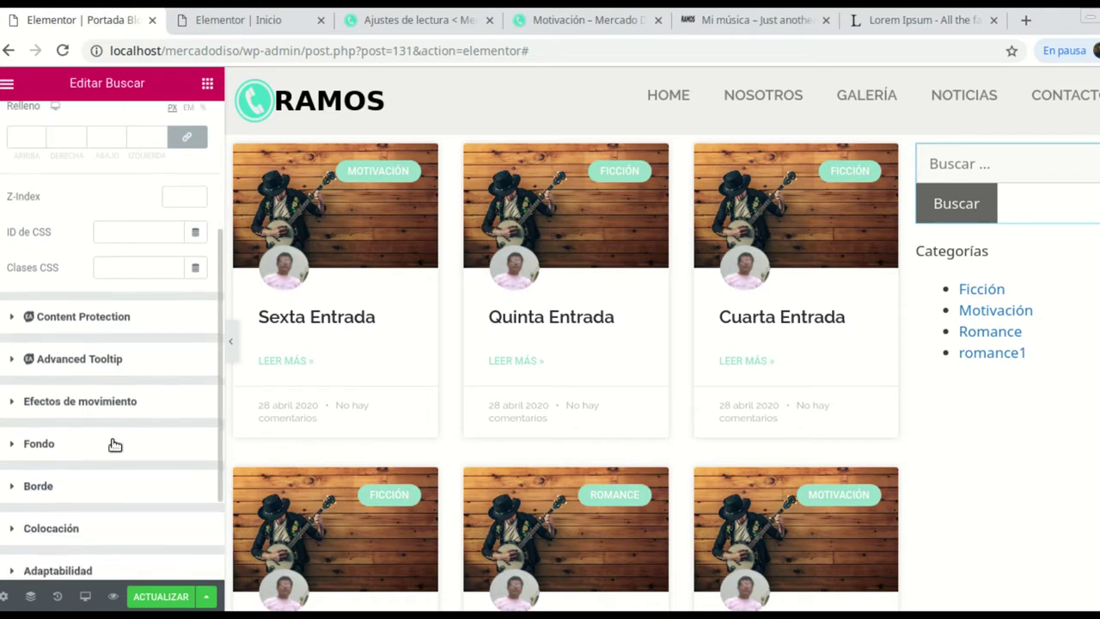
scroll(55, 416, down, 1)
scroll(104, 447, down, 2)
scroll(104, 446, up, 6)
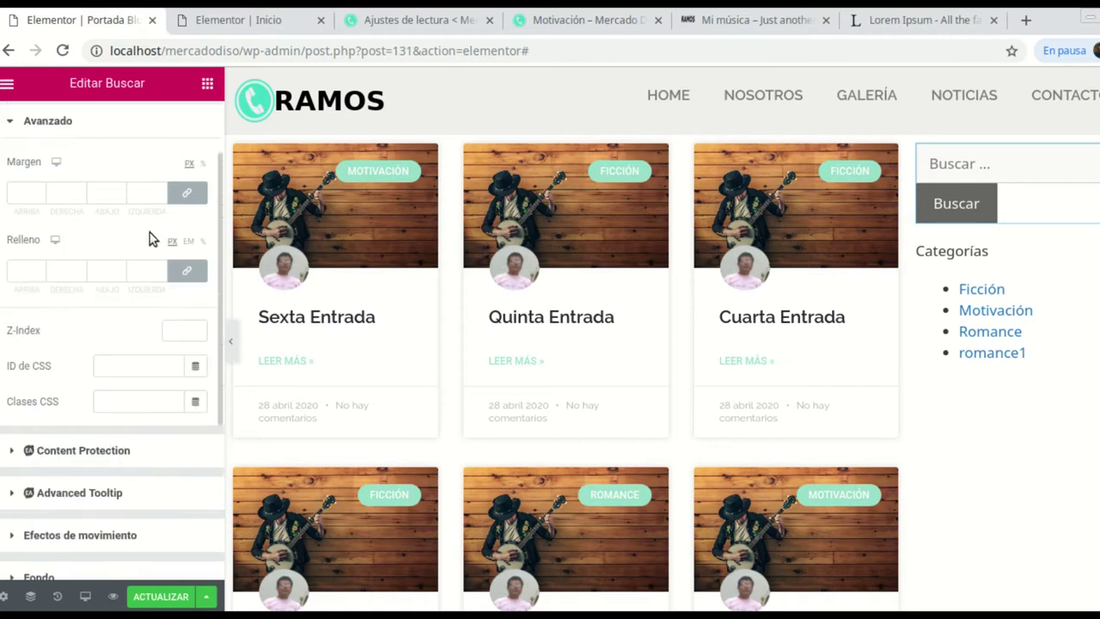
Step: Find the WordPress widgets with "word" and add Entradas recientes below the Categorías list in the sidebar
click(7, 89)
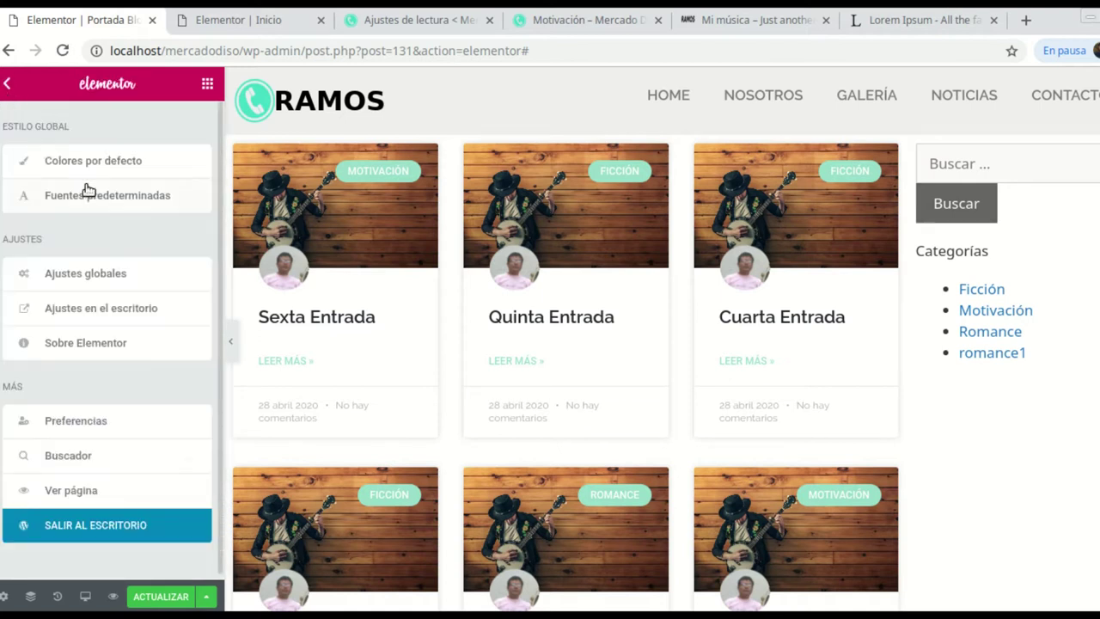
click(205, 84)
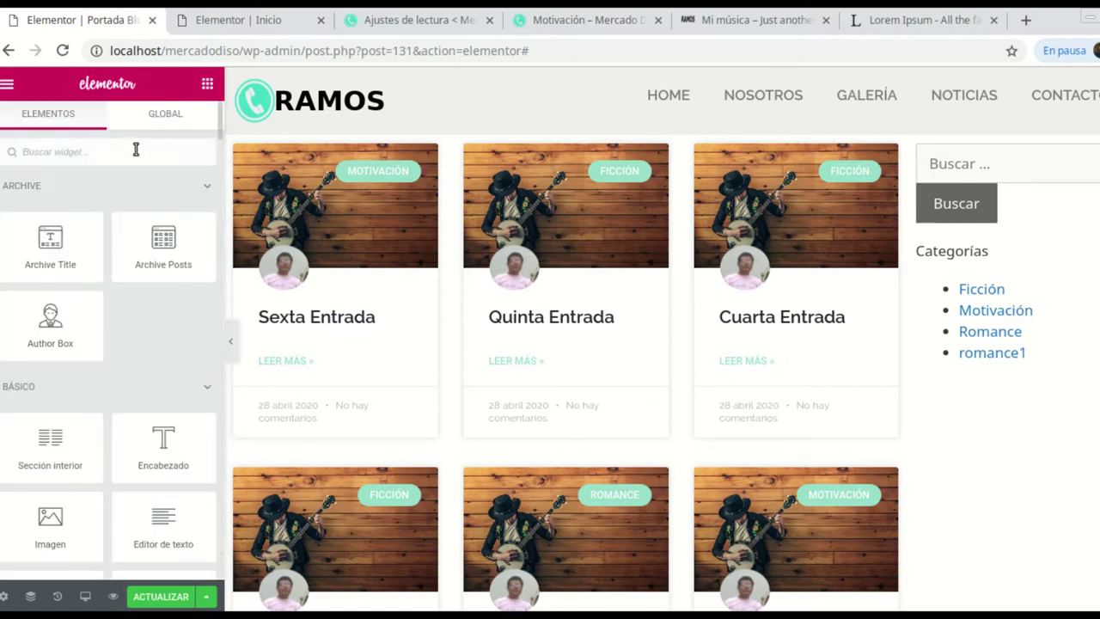
click(61, 152)
text(w)
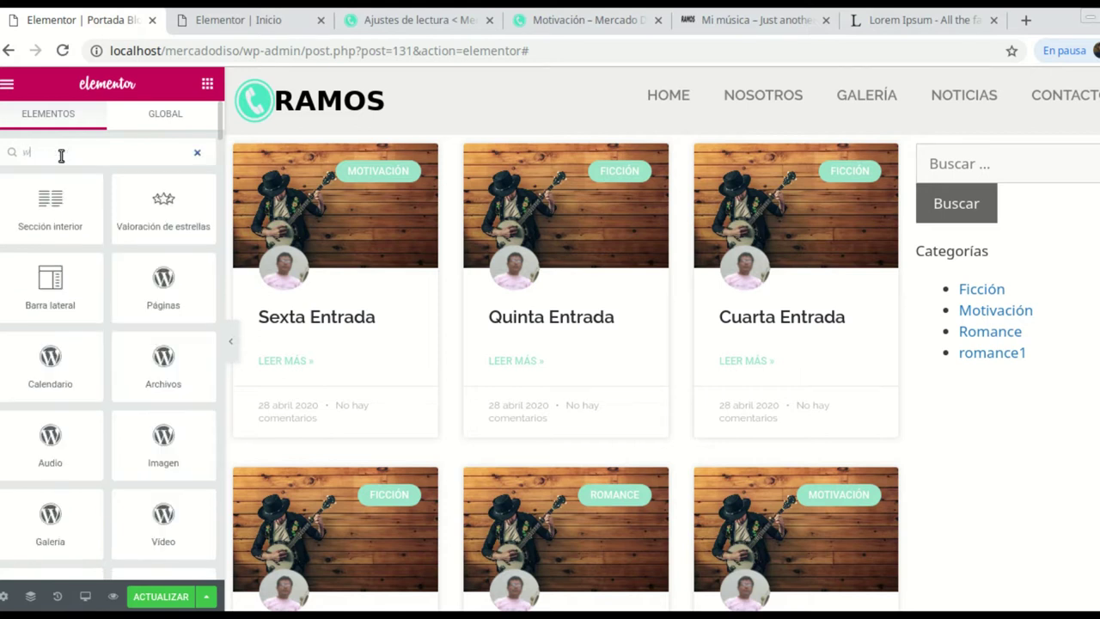
text(ord)
scroll(112, 384, down, 3)
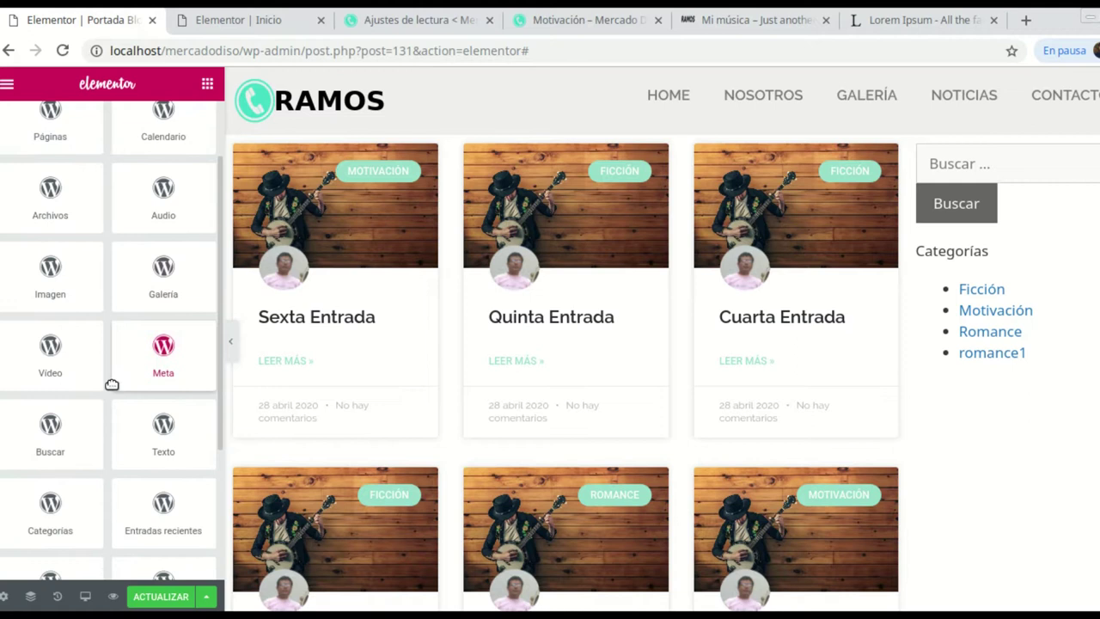
scroll(132, 389, down, 2)
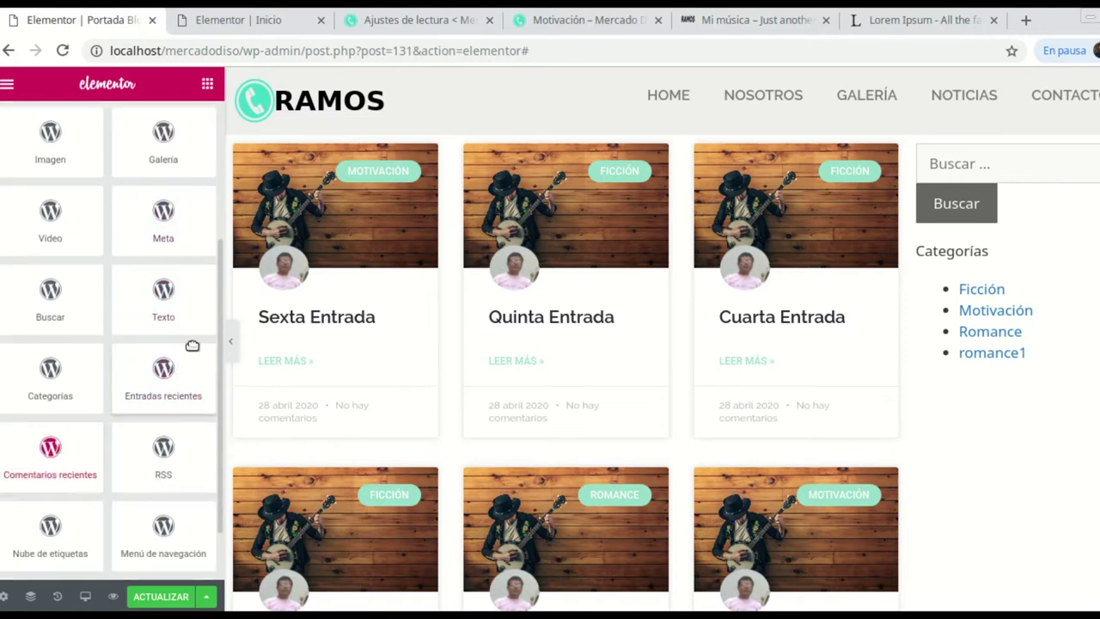
drag(163, 369, 981, 370)
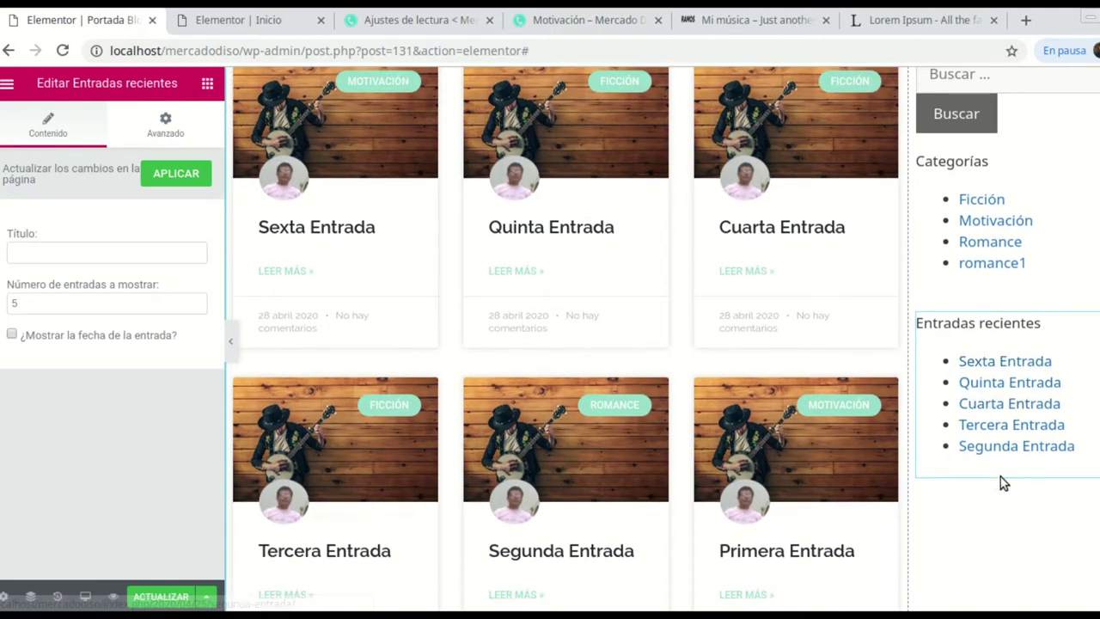
Step: Set the Entradas recientes widget to show 3 entries, leaving the entry date option off
click(46, 258)
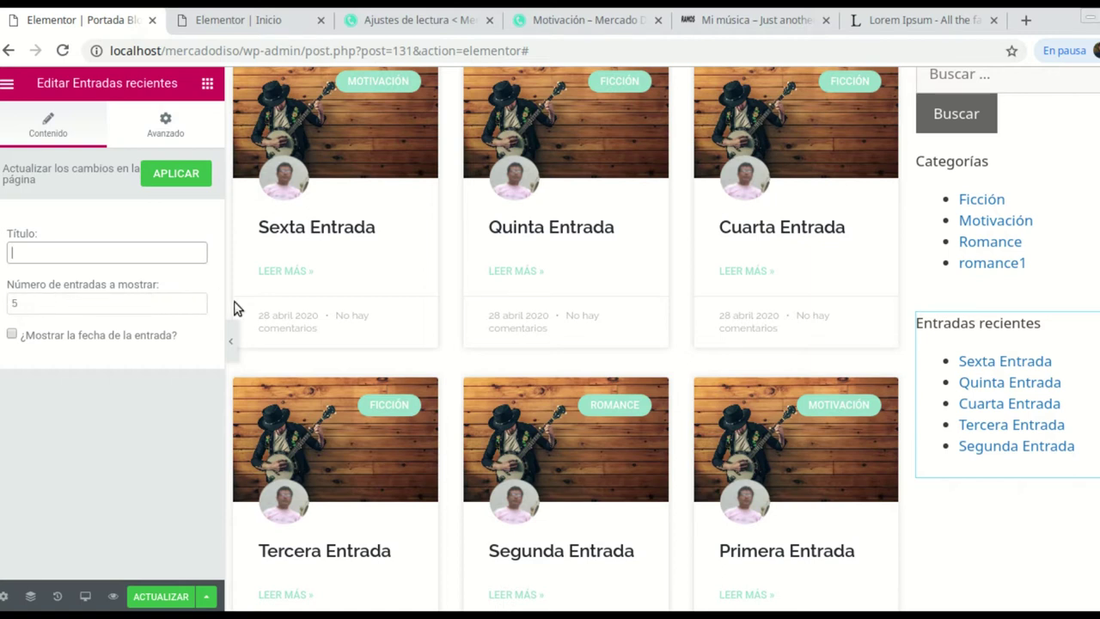
click(196, 307)
click(196, 307)
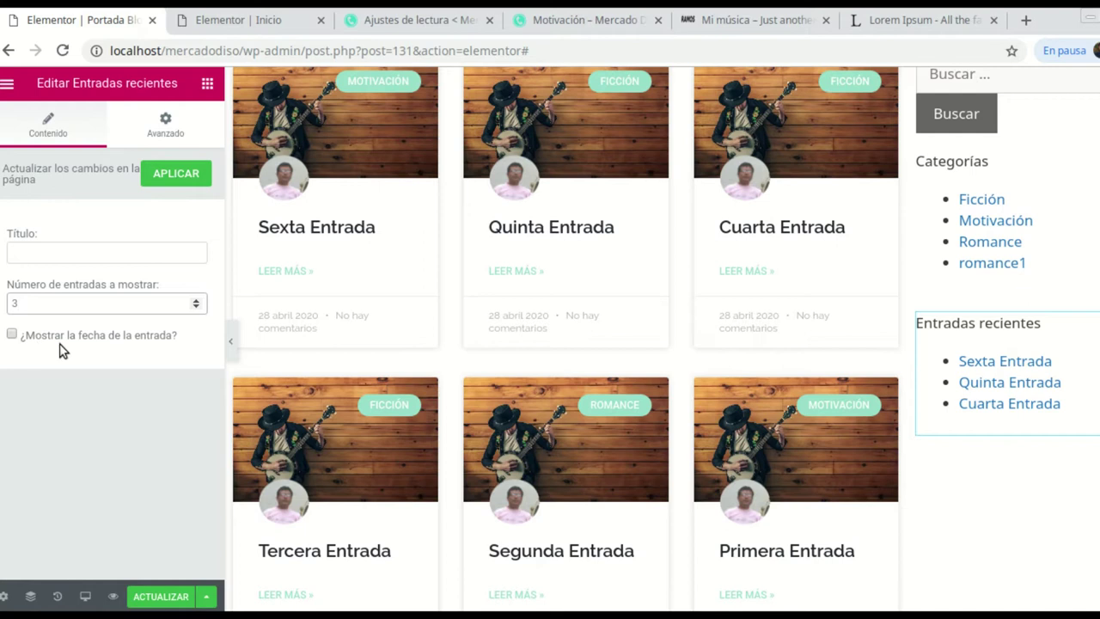
click(12, 335)
click(13, 335)
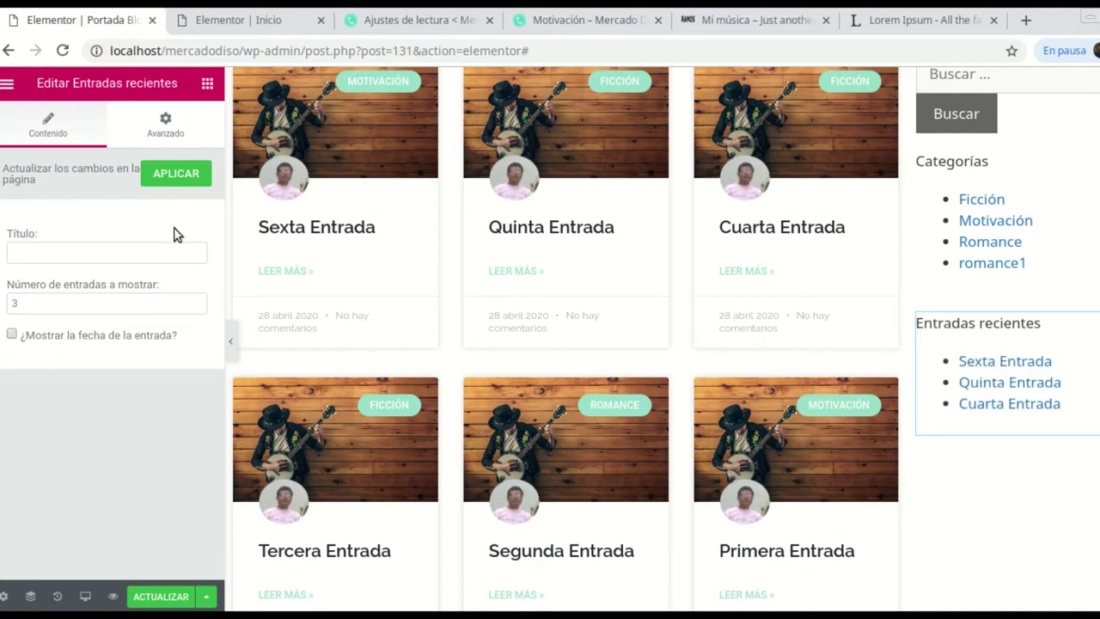
Step: Apply the sidebar widget changes and update the Portada Blog template
scroll(1060, 341, down, 1)
scroll(1060, 339, up, 3)
scroll(1060, 339, down, 3)
scroll(1035, 408, up, 1)
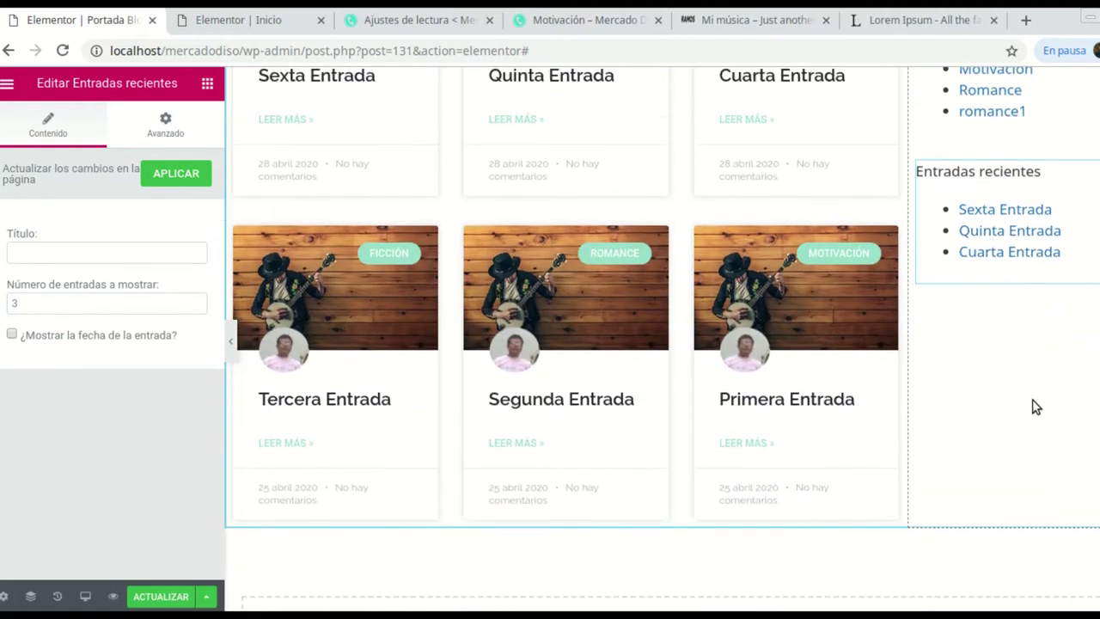
scroll(1035, 408, up, 3)
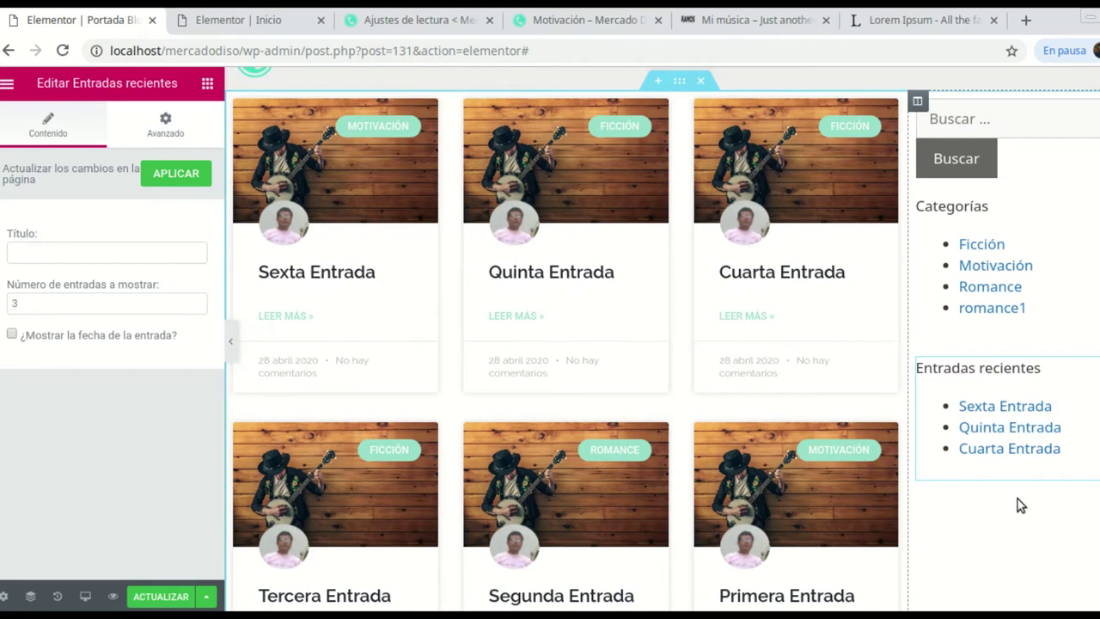
scroll(1022, 490, down, 1)
scroll(1023, 482, down, 1)
scroll(1021, 477, up, 2)
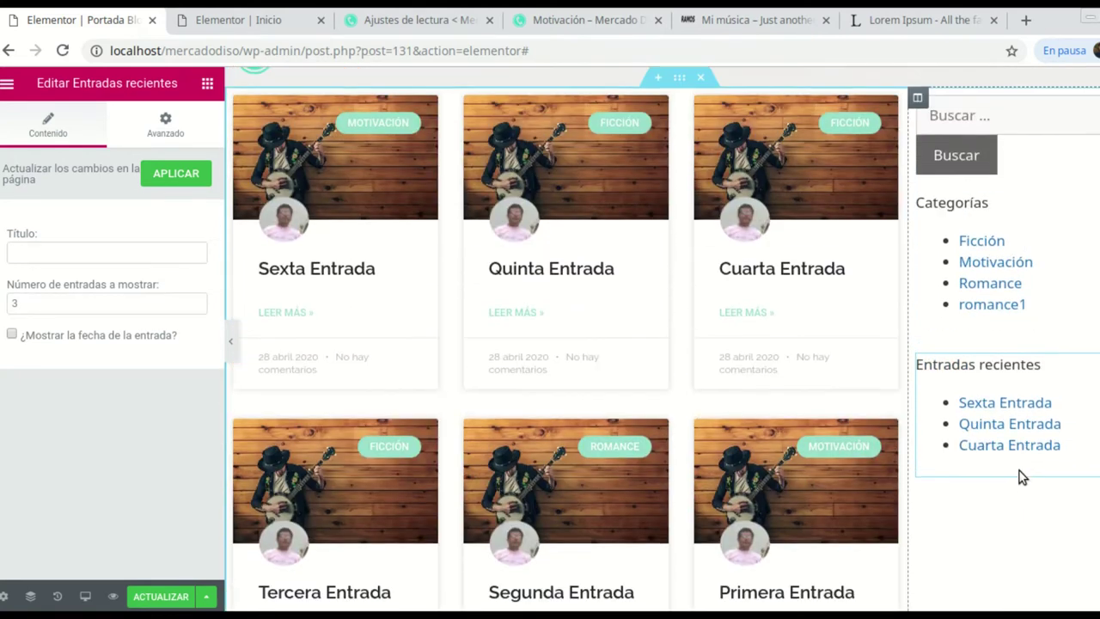
click(164, 182)
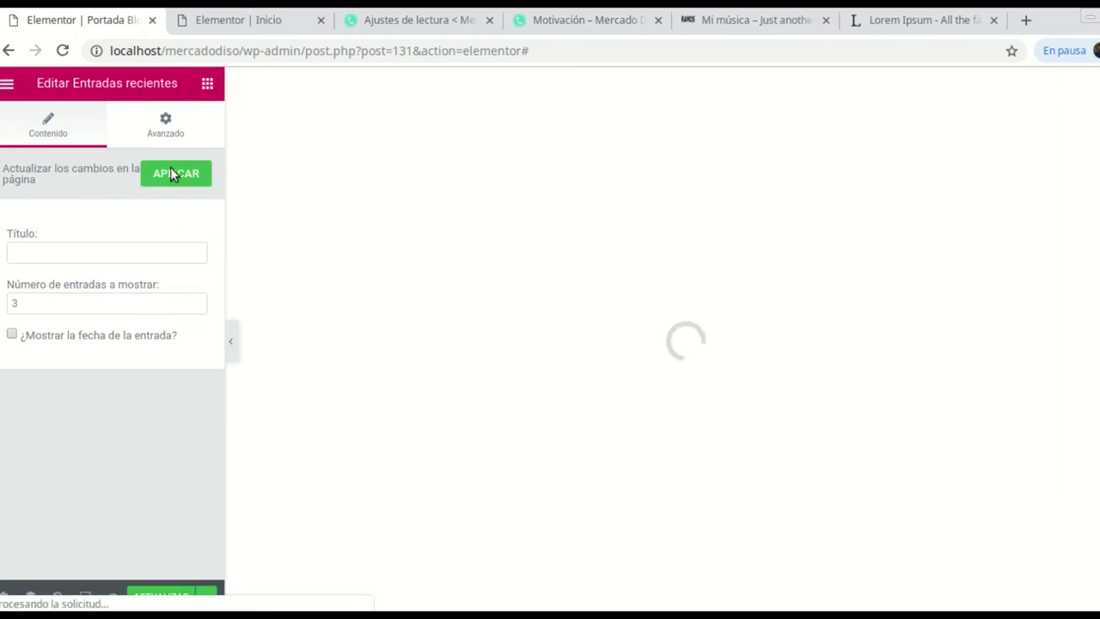
click(162, 596)
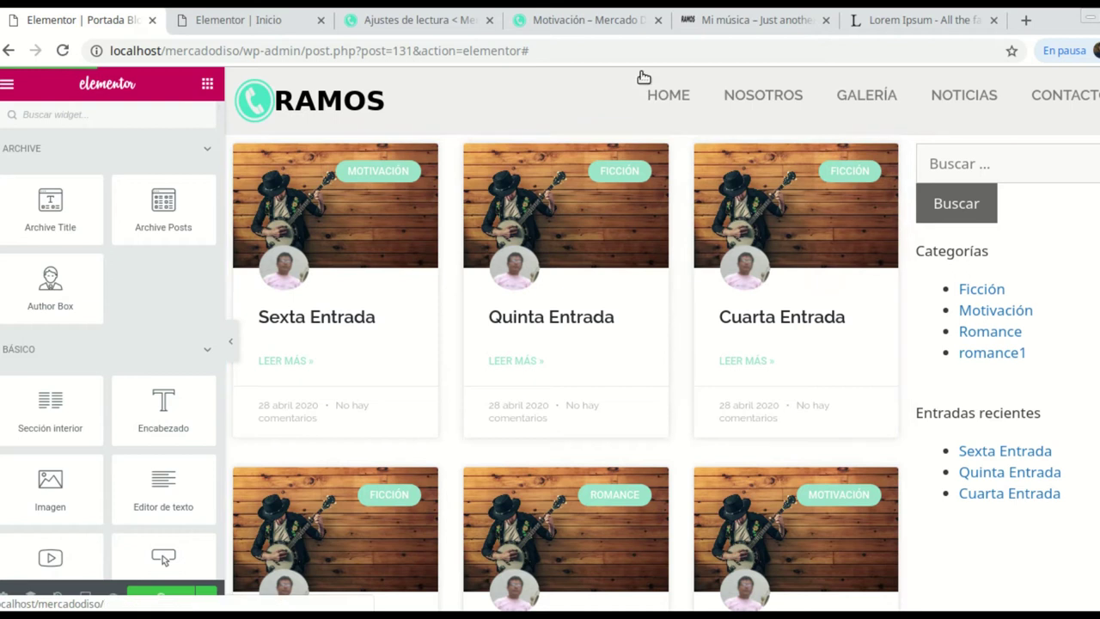
Step: Reload the live Motivación category page to check the new sidebar, and open the Ficción category from it
click(597, 24)
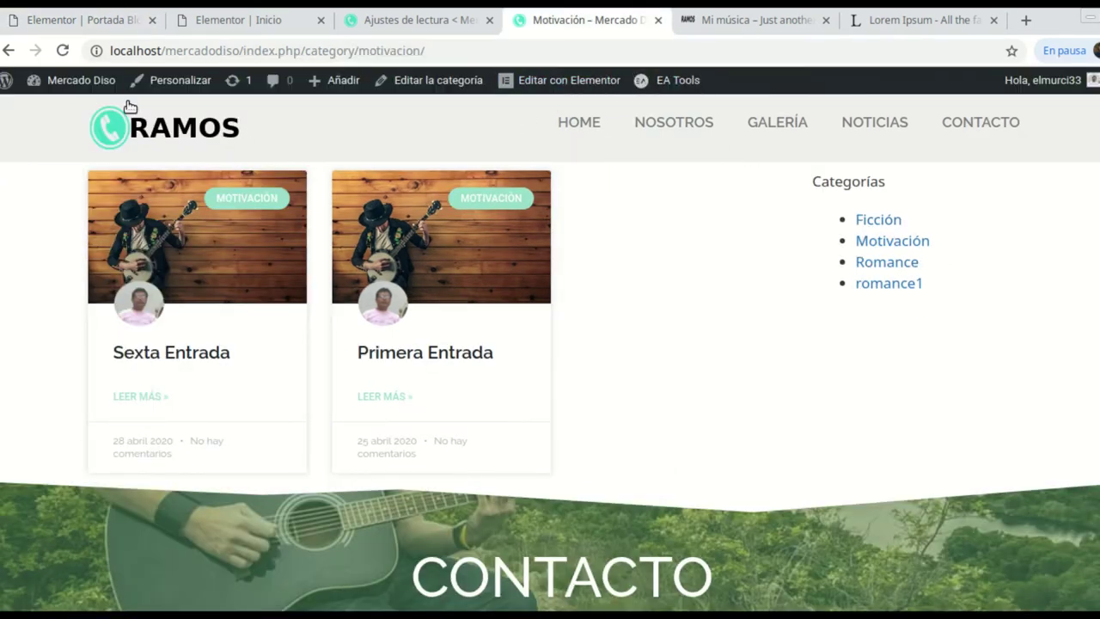
click(62, 49)
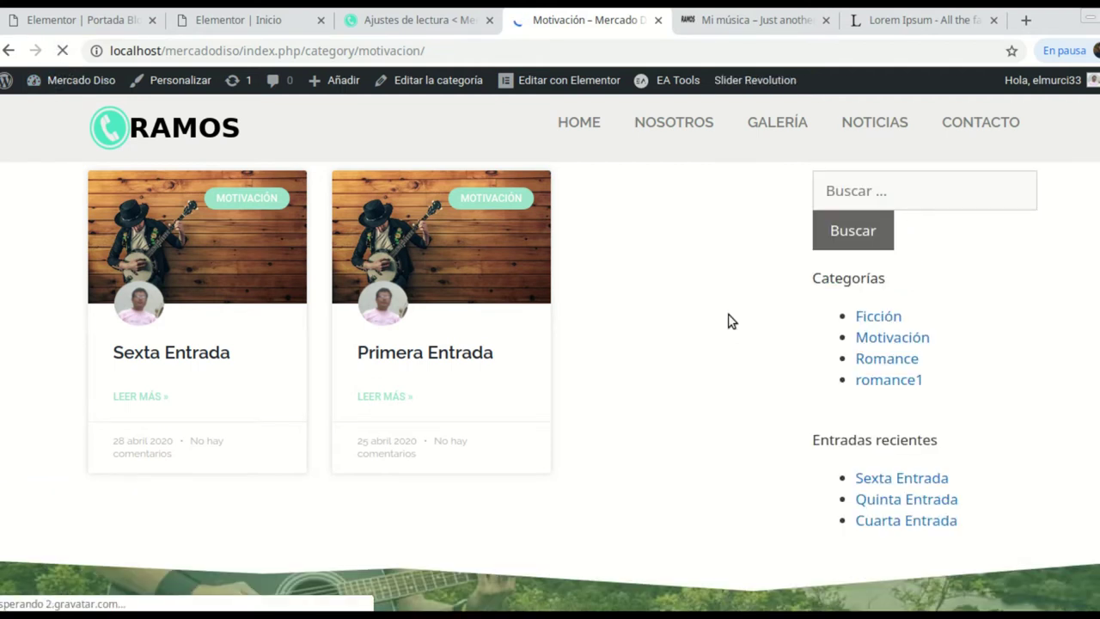
scroll(970, 302, down, 2)
scroll(957, 315, up, 2)
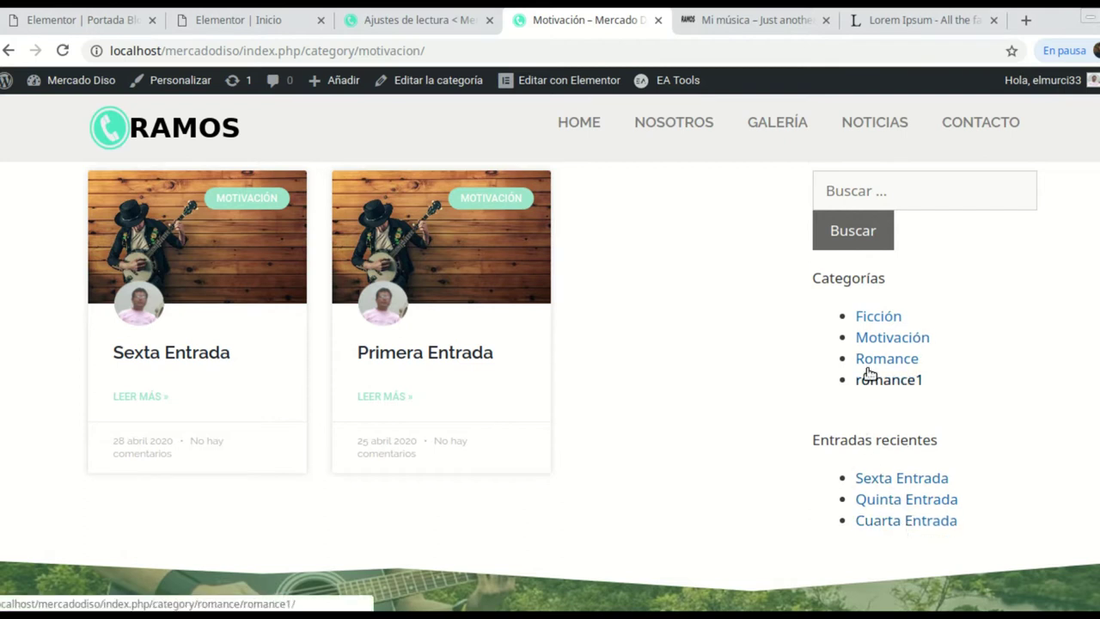
click(886, 320)
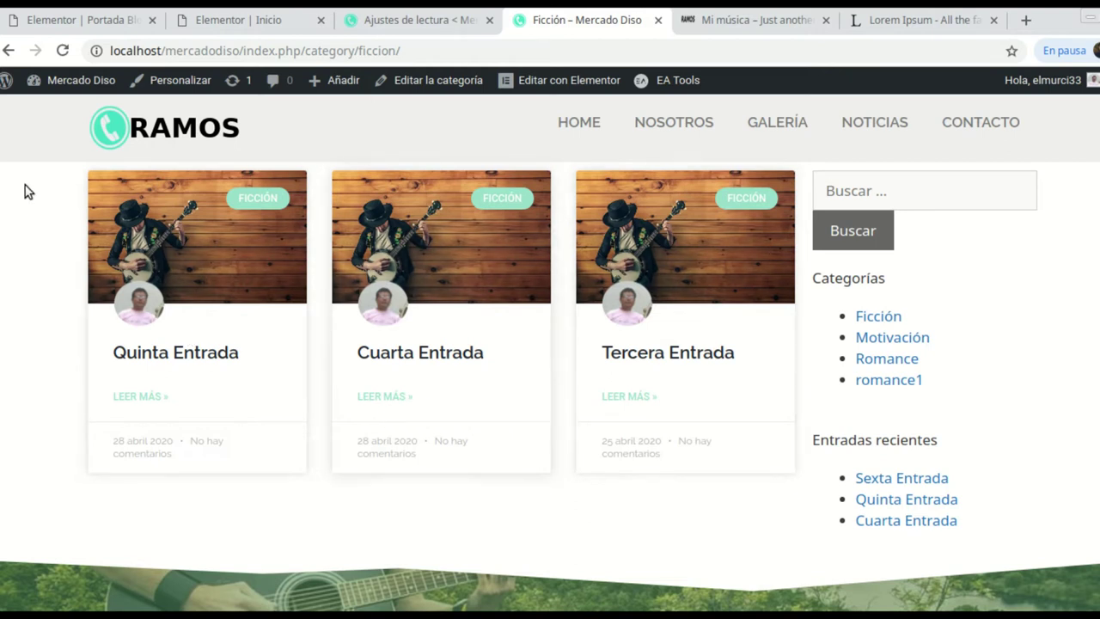
Step: Close the Portada Blog editor and Mi música pages, and move the Ajustes de lectura page to first place among the browser tabs
click(84, 24)
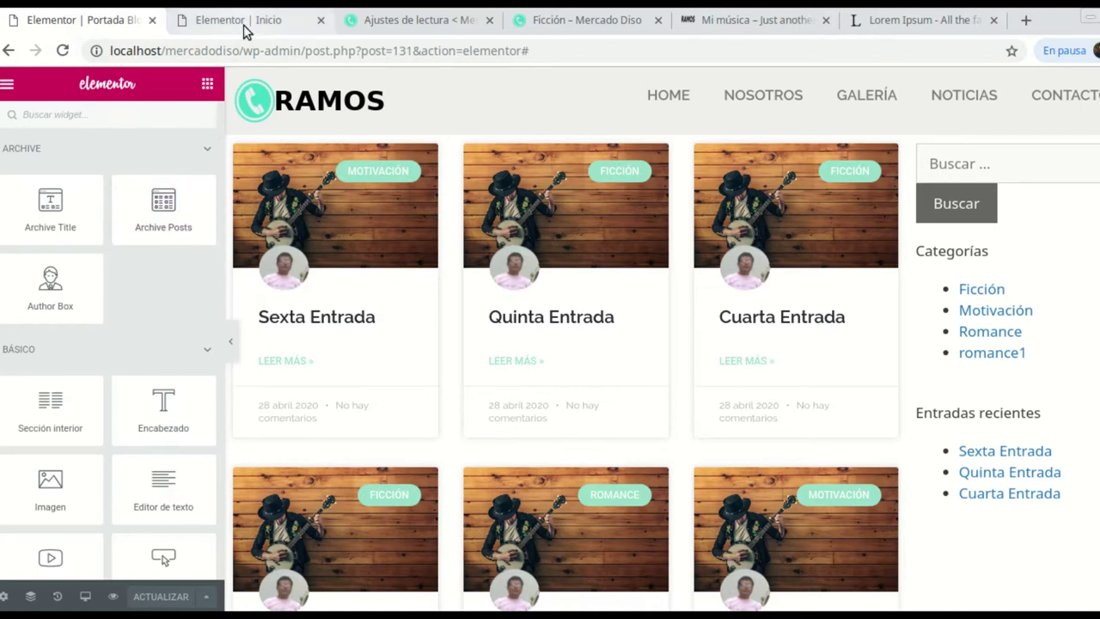
click(402, 26)
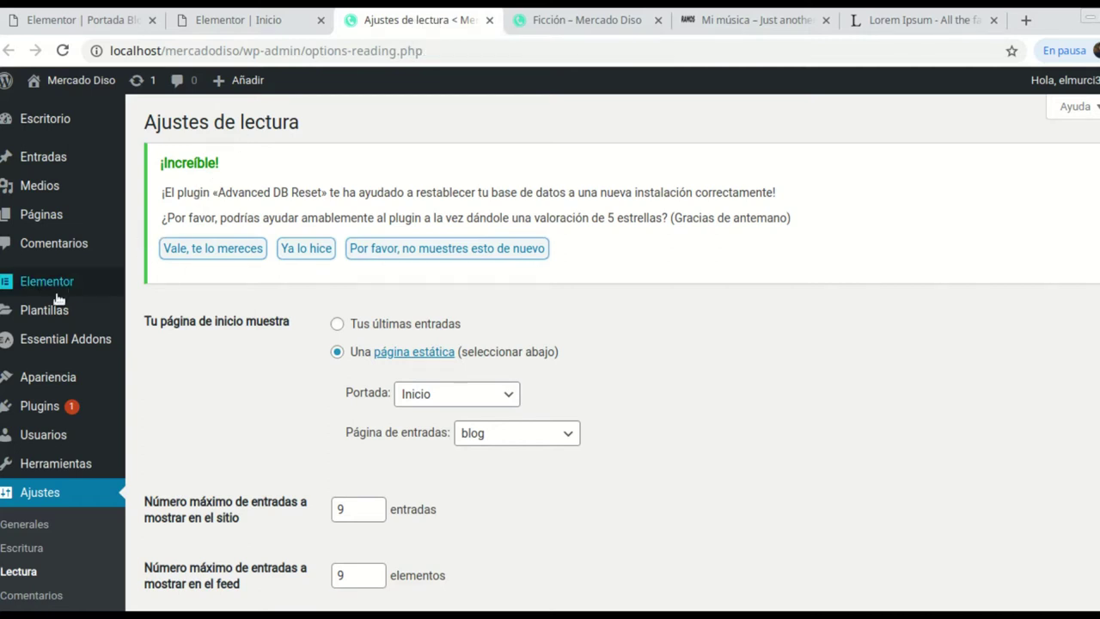
click(125, 22)
click(152, 20)
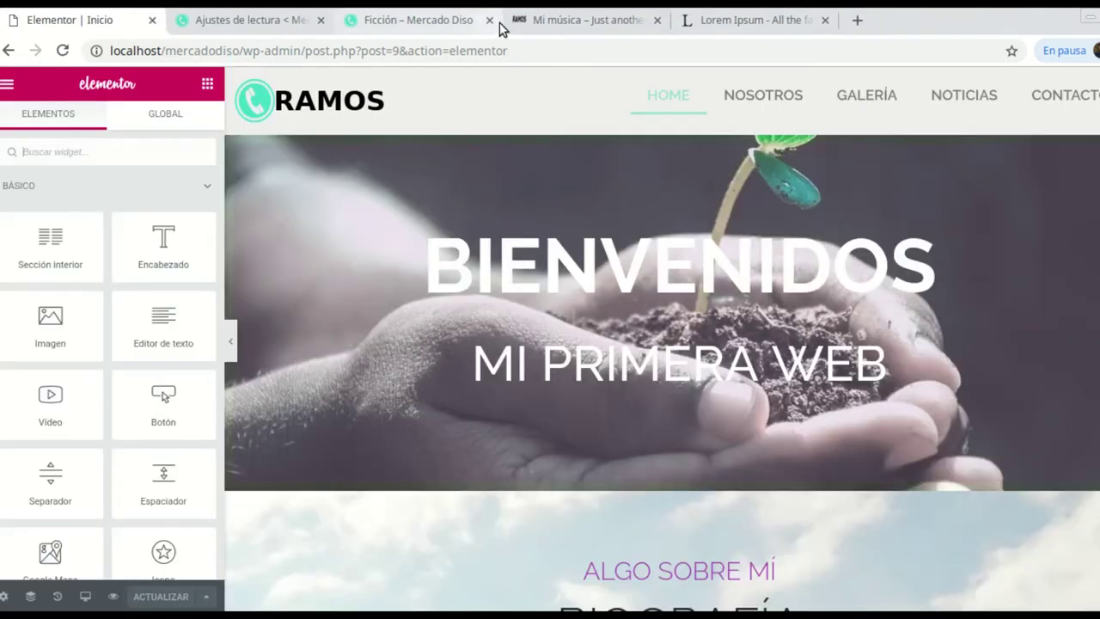
click(657, 19)
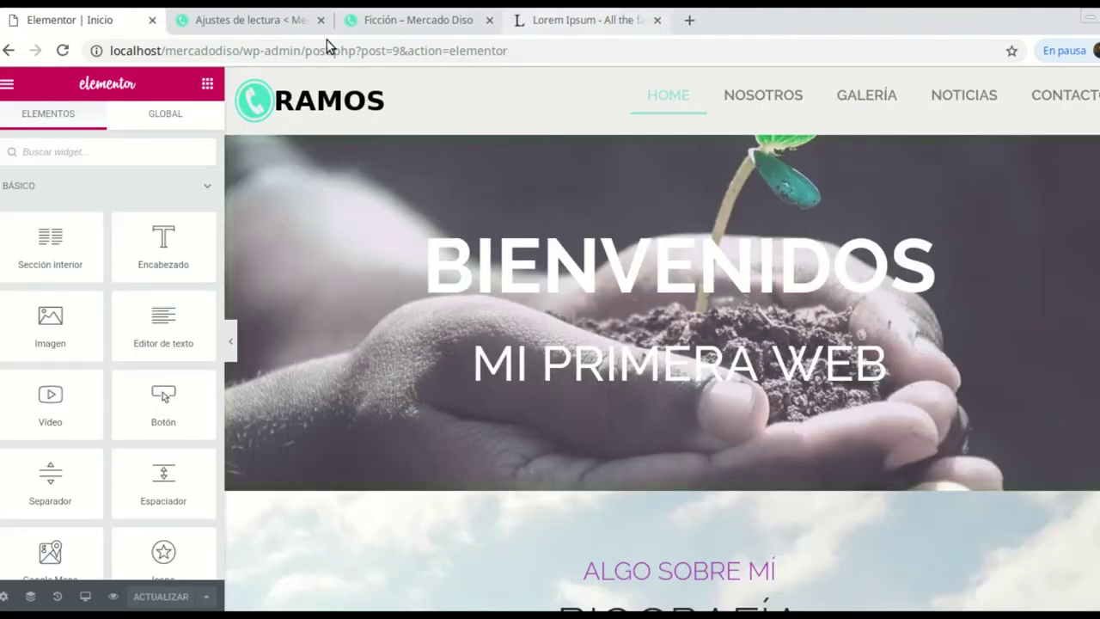
drag(287, 20, 79, 27)
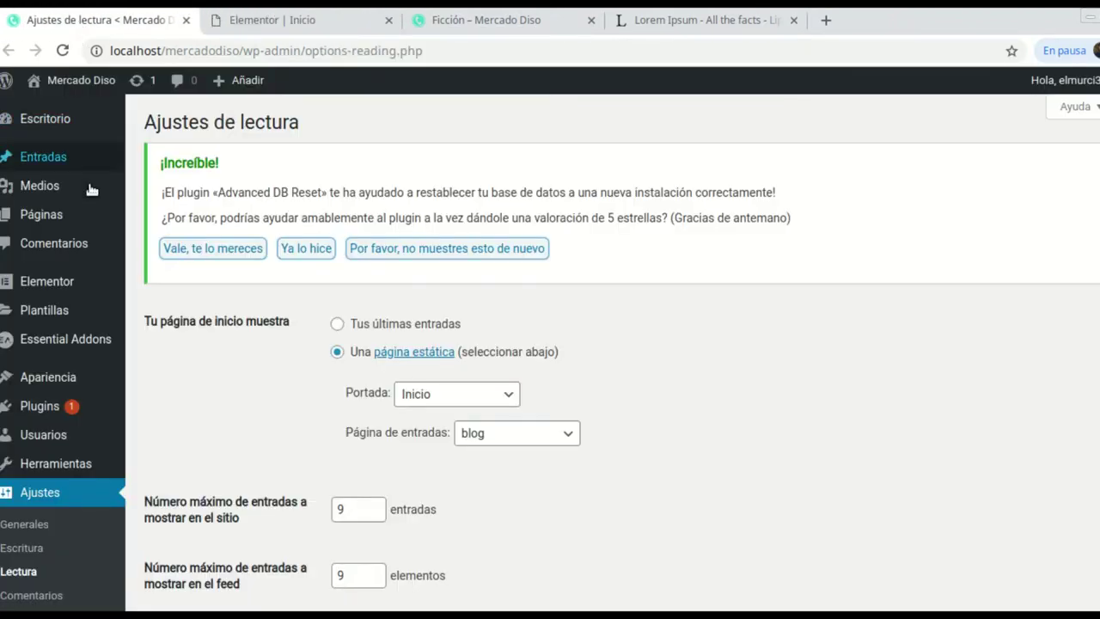
Step: Open the Theme Builder list of Elementor templates in the WordPress dashboard
mouse_move(55, 311)
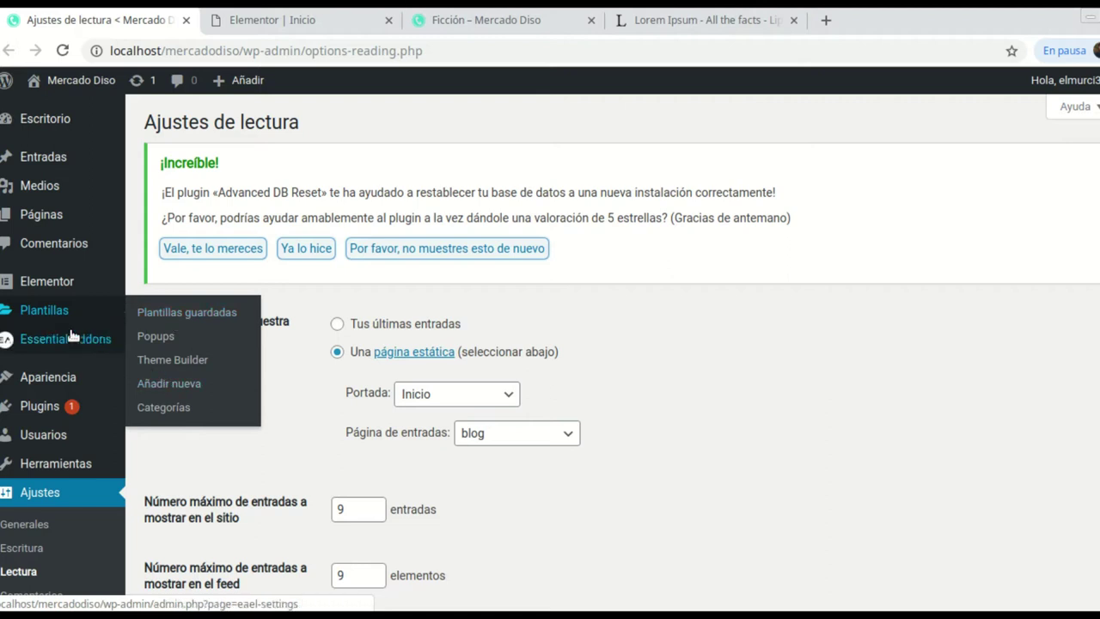
click(170, 362)
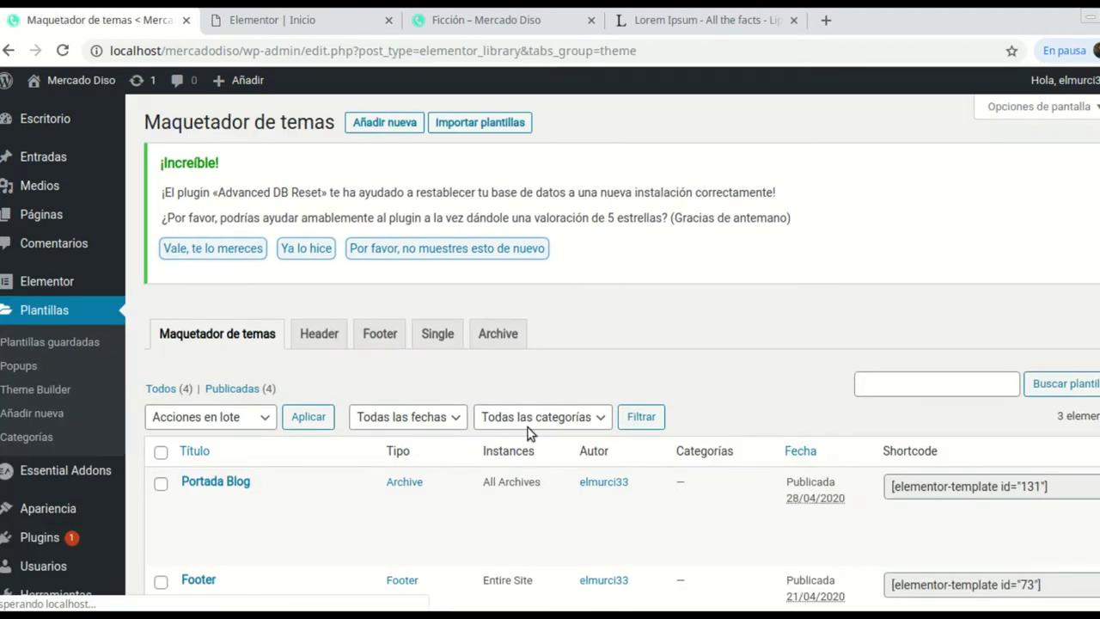
scroll(529, 453, down, 3)
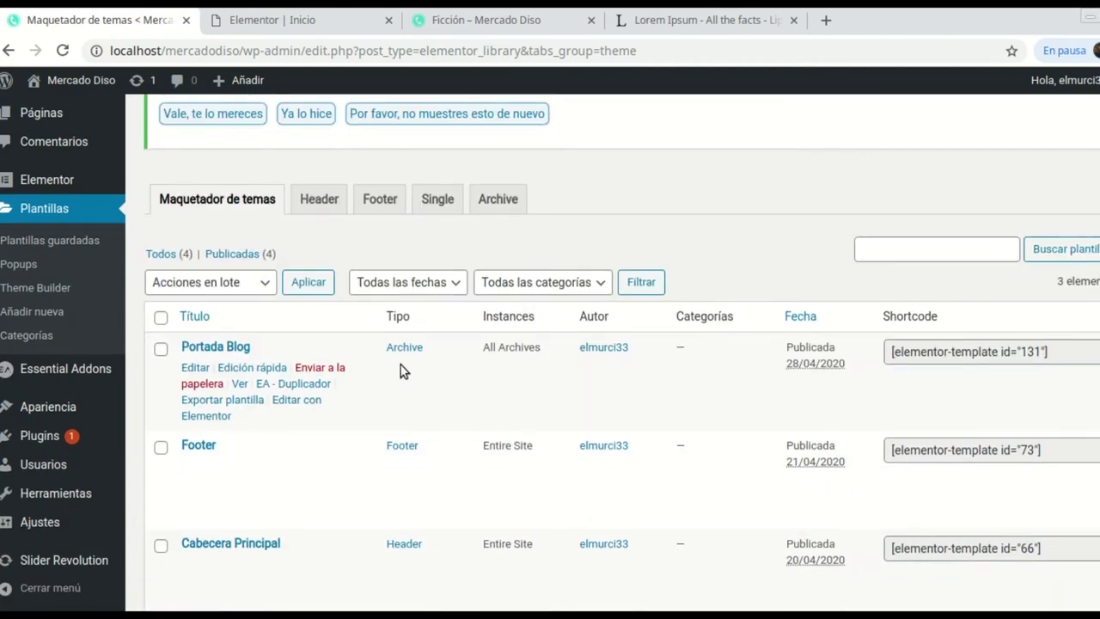
Step: Filter the theme template list to the Archive type
scroll(411, 364, up, 2)
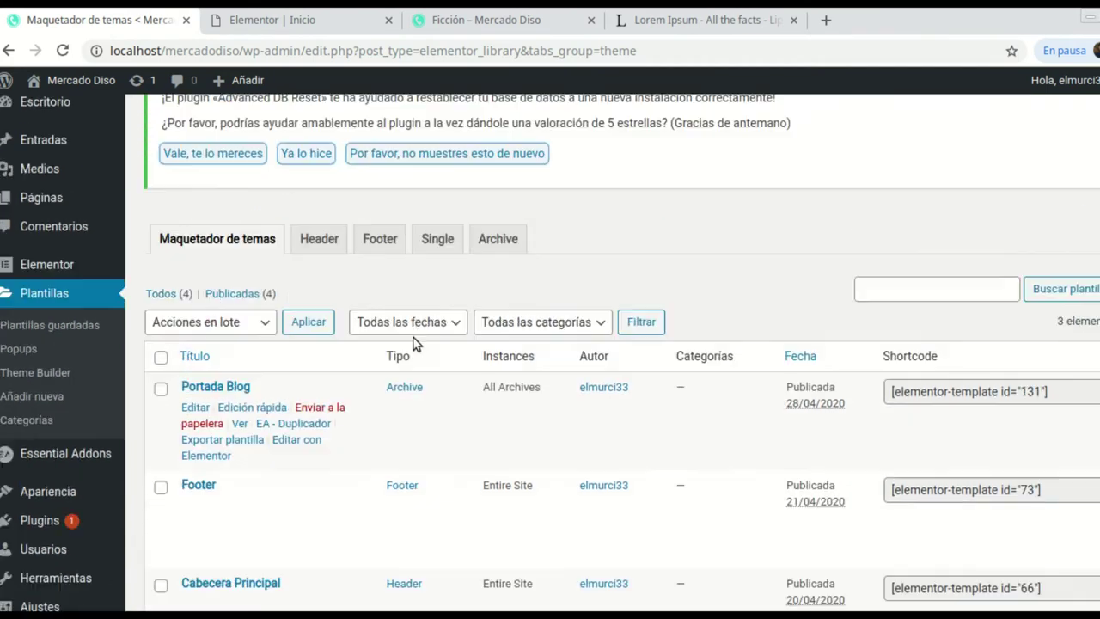
click(510, 295)
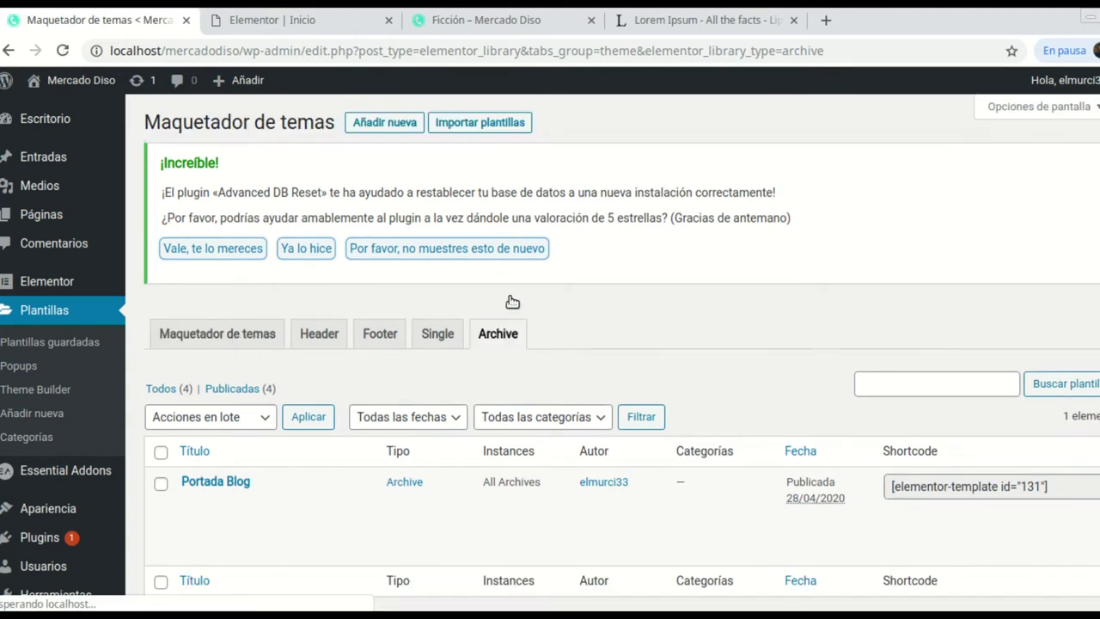
scroll(664, 397, down, 2)
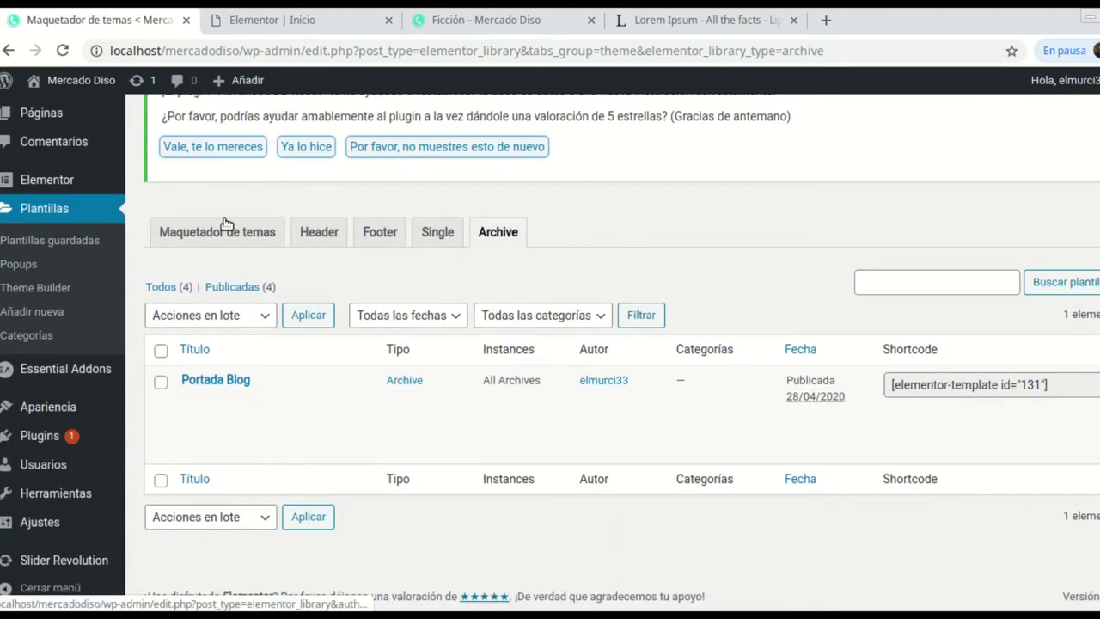
Step: Create a new Archive template named Categorias and dismiss the block library in its editor
scroll(393, 214, up, 2)
click(383, 122)
click(656, 420)
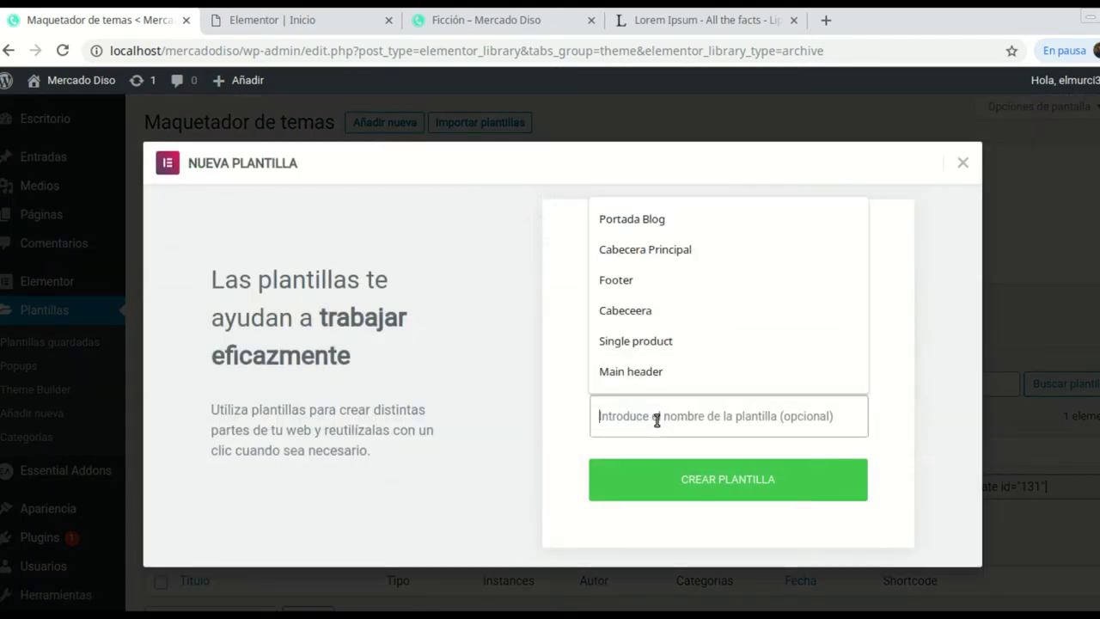
text(Cate)
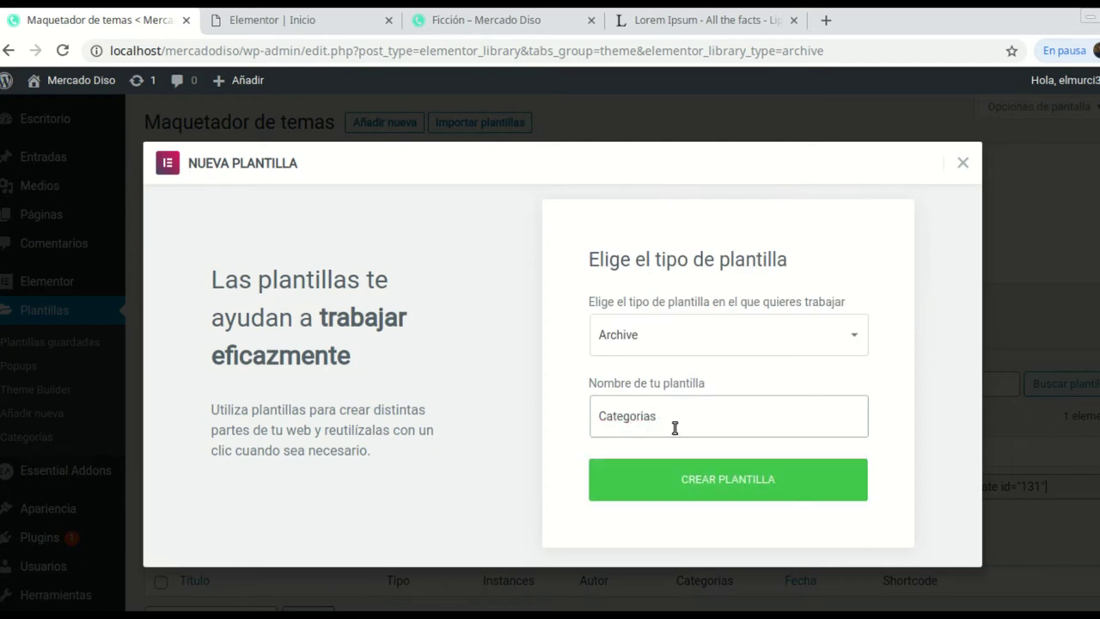
text(gorias)
click(730, 481)
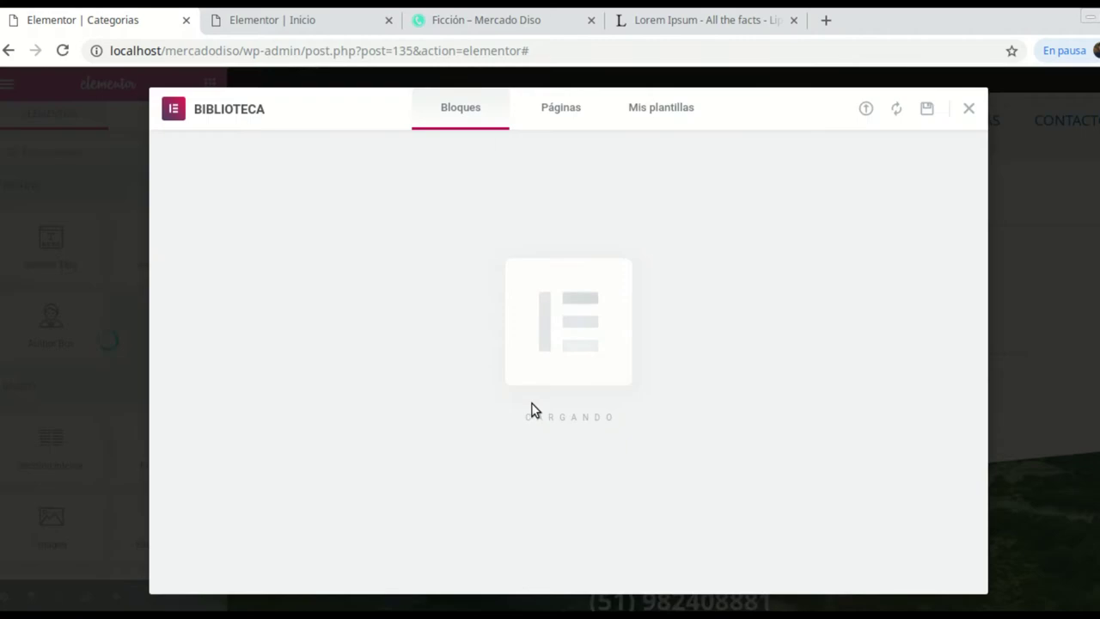
click(969, 110)
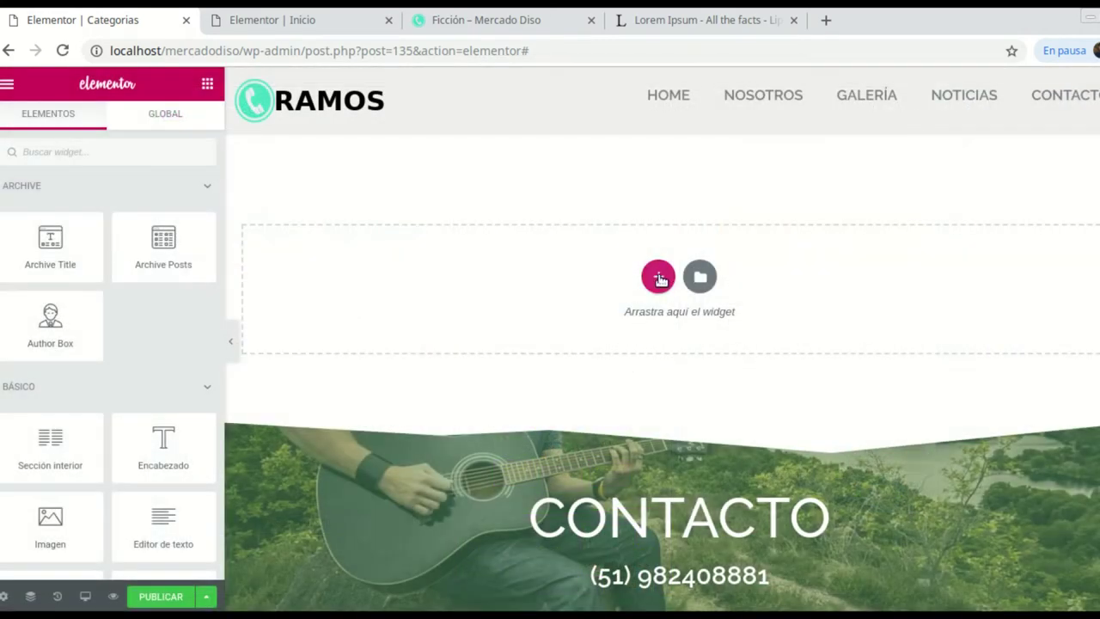
Step: Add a two-column section with a wide first column and a narrow second one, and place Archive Posts in the wide column
click(660, 279)
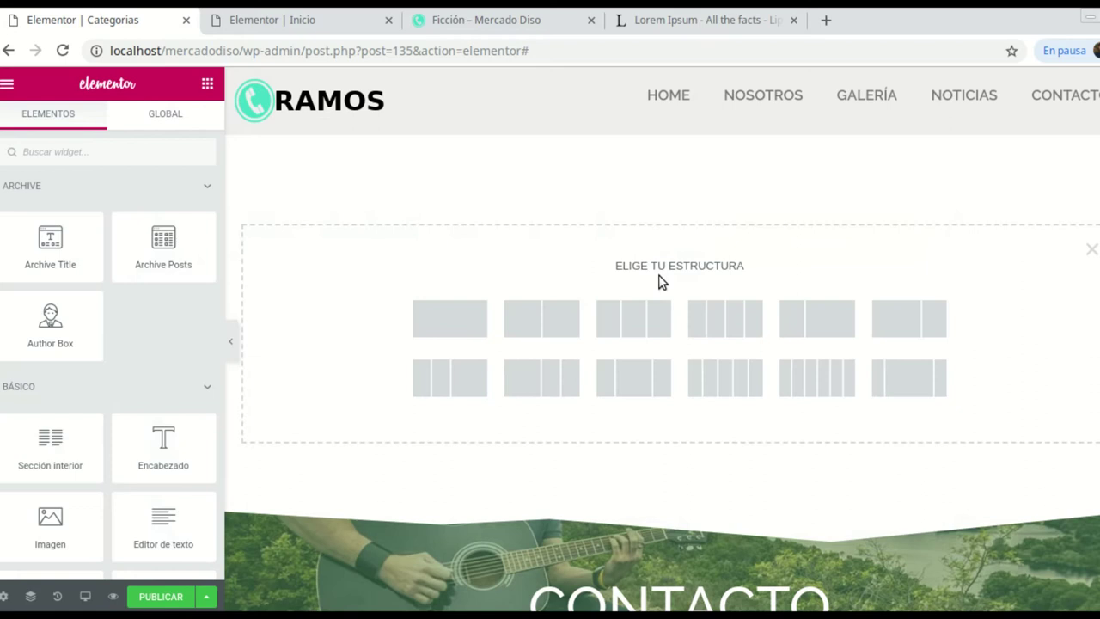
click(916, 325)
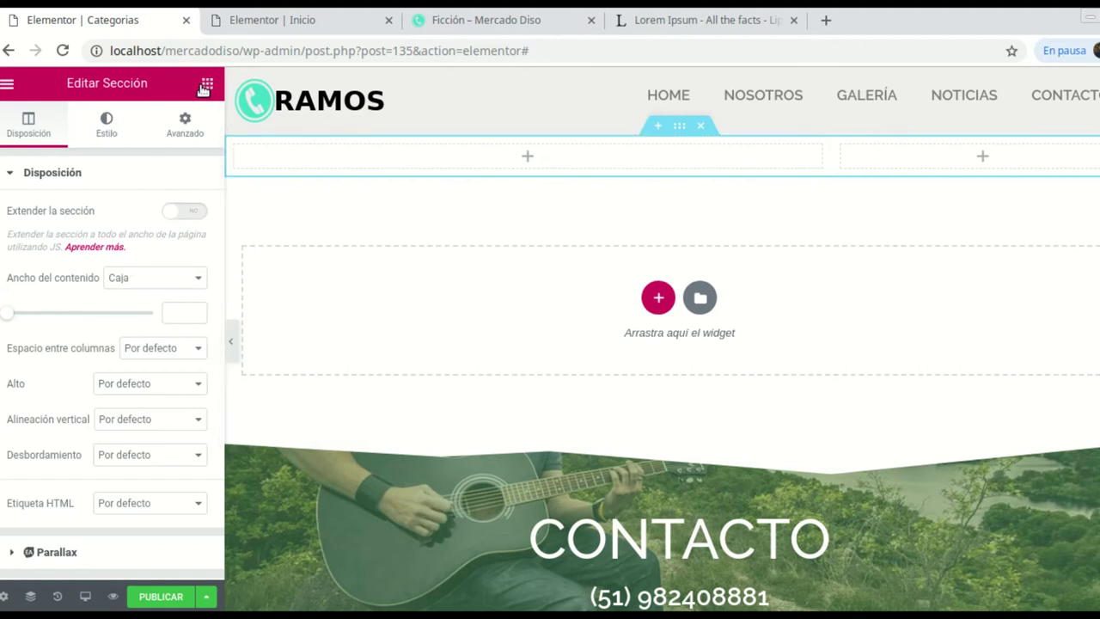
click(208, 85)
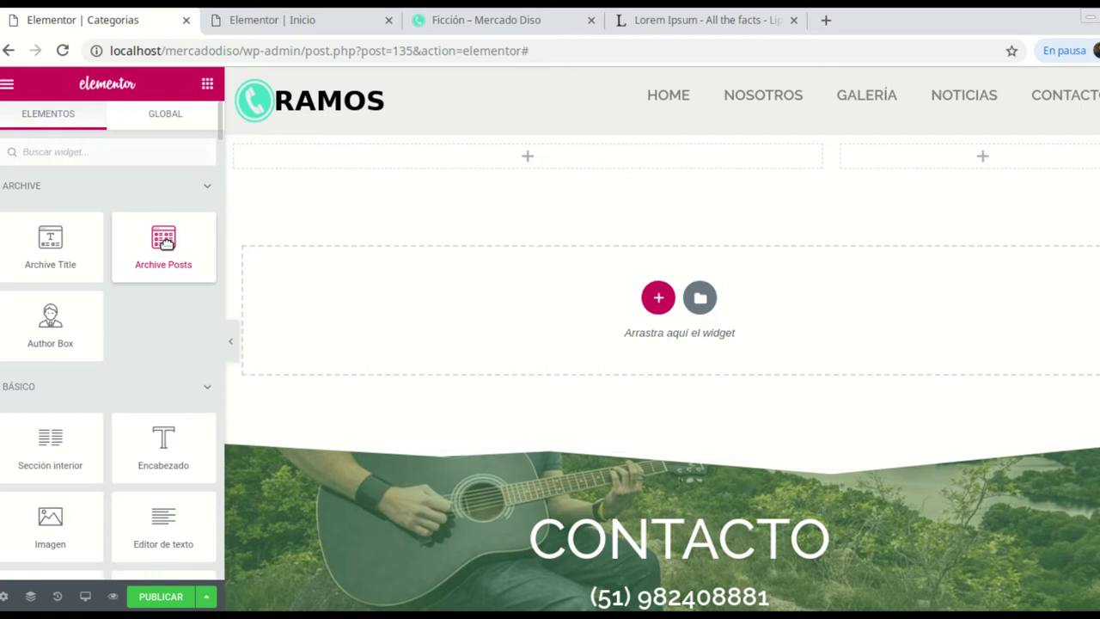
drag(170, 245, 544, 163)
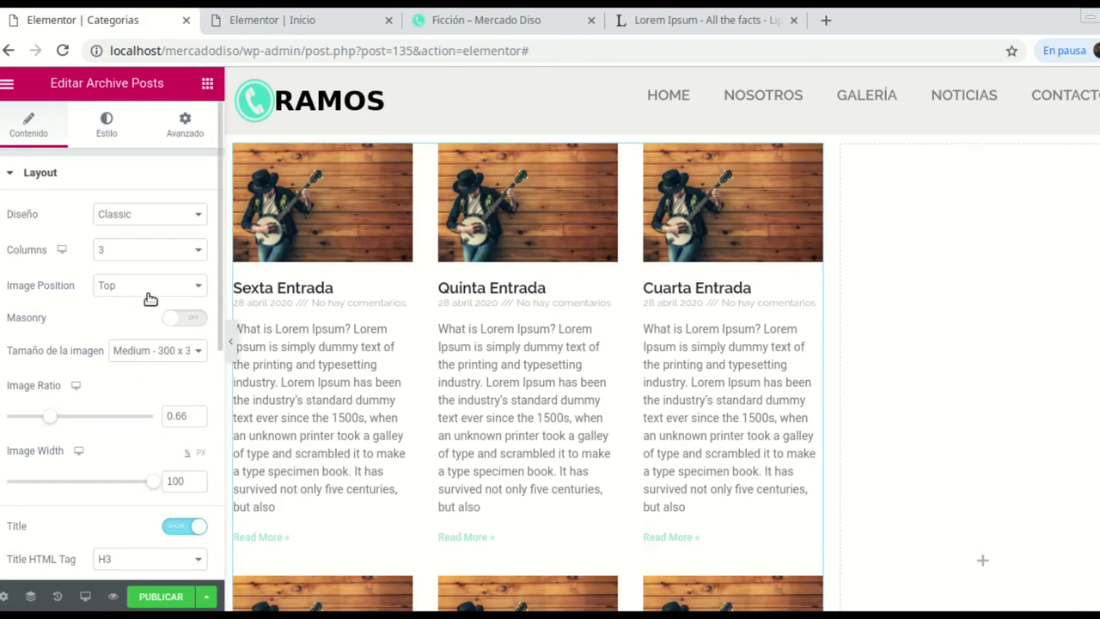
Step: Turn on Masonry for the Archive Posts widget and hide the post excerpts
scroll(532, 419, down, 7)
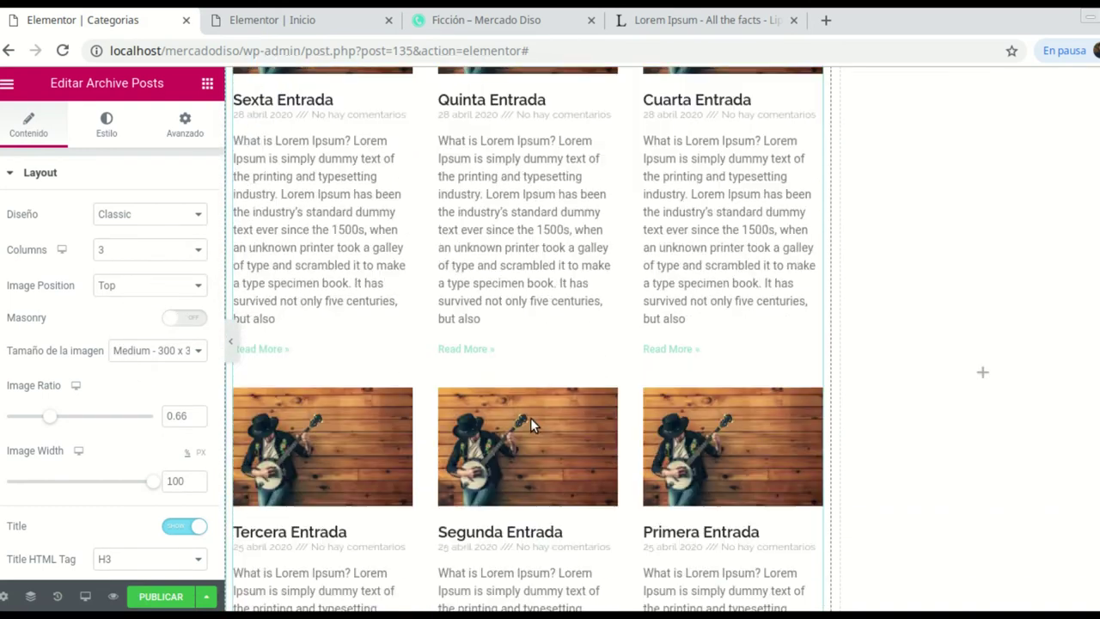
scroll(530, 407, up, 3)
scroll(517, 345, up, 1)
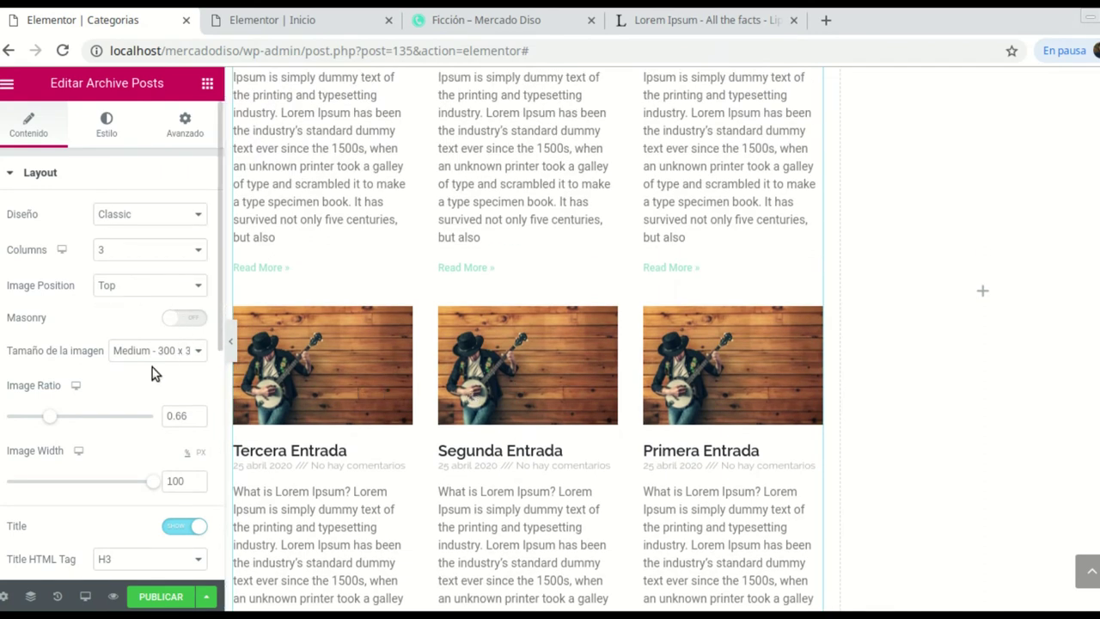
scroll(155, 368, down, 1)
click(191, 283)
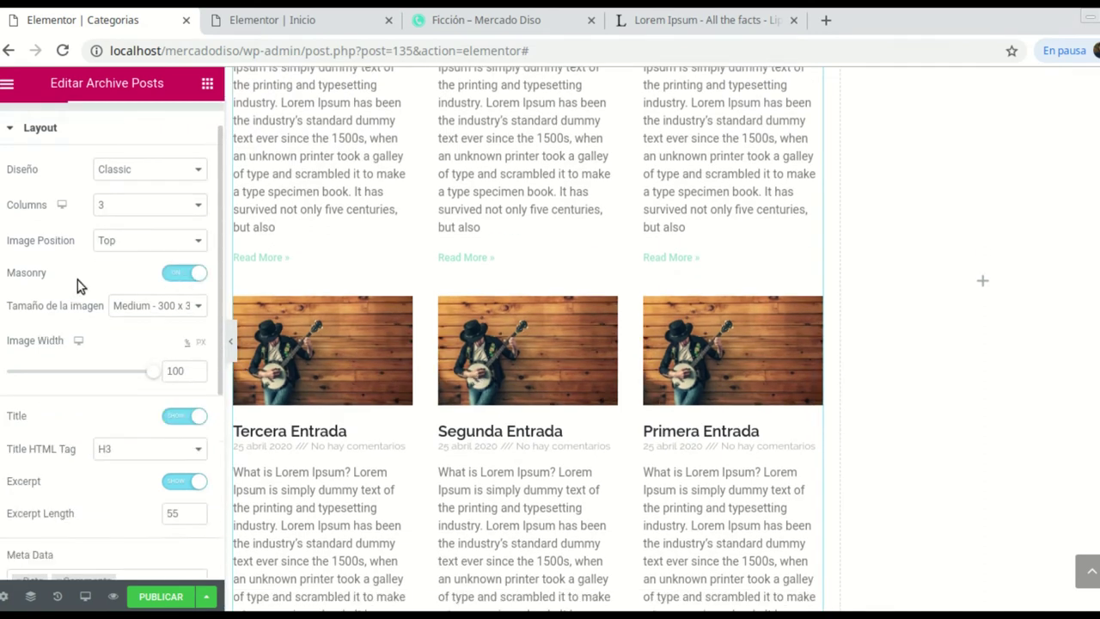
scroll(156, 431, down, 1)
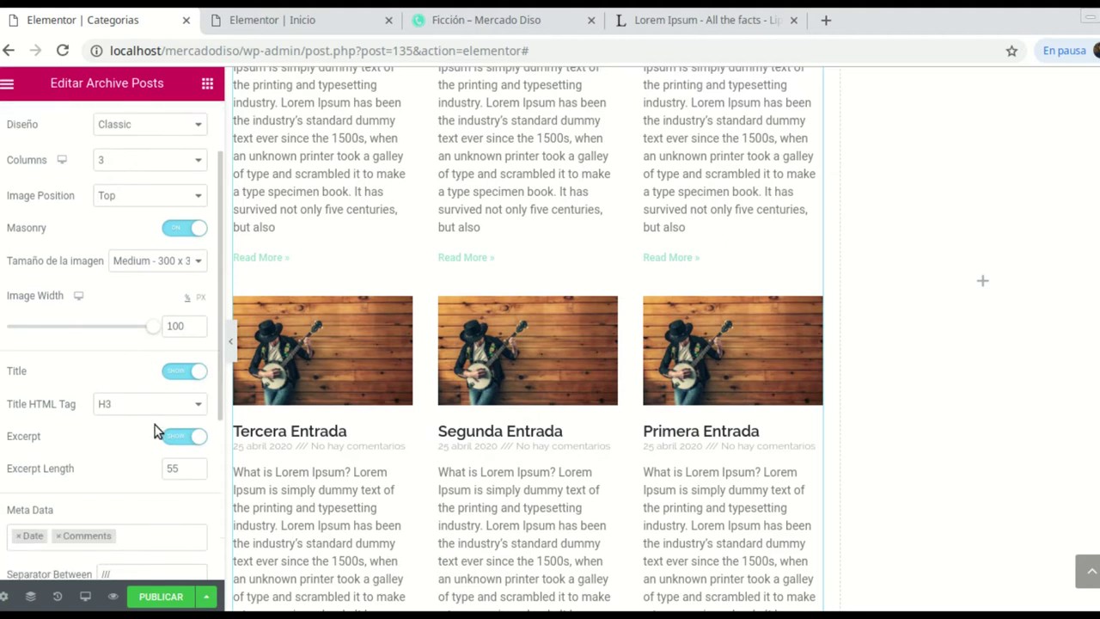
click(170, 436)
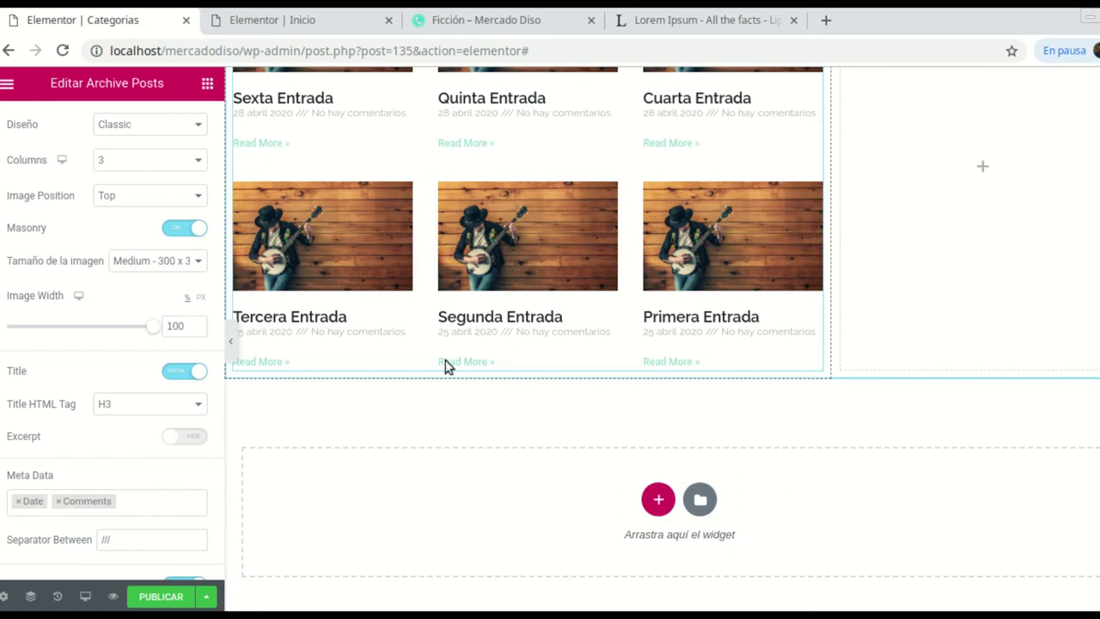
scroll(344, 378, up, 1)
Step: Set the Archive Posts widget's Read More text to "Leer más »"
scroll(114, 474, down, 3)
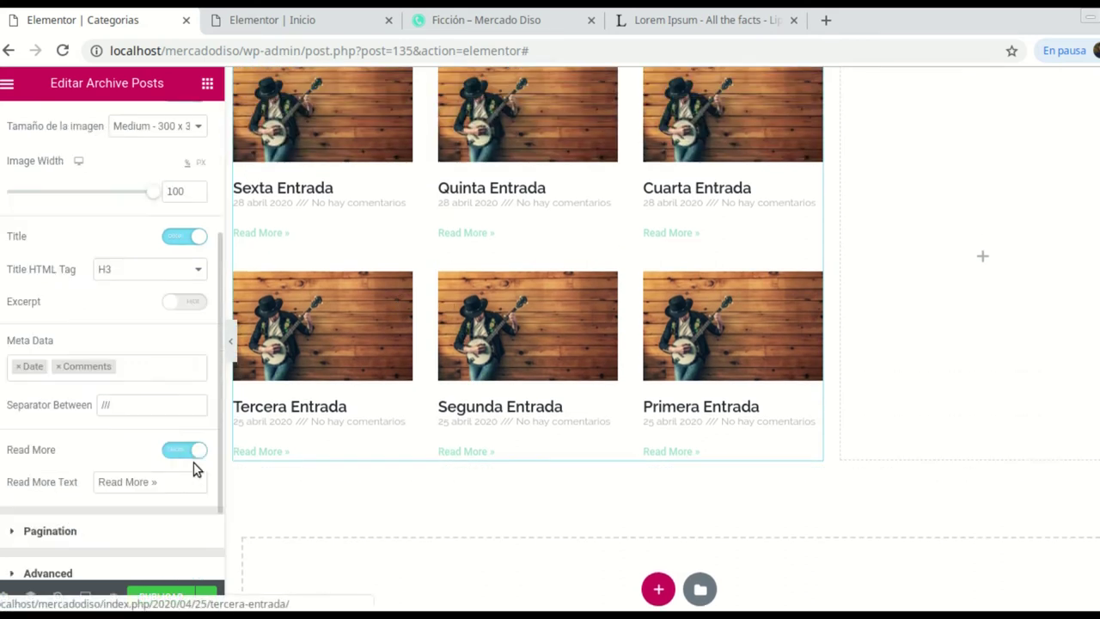
drag(148, 482, 92, 478)
text(Lee)
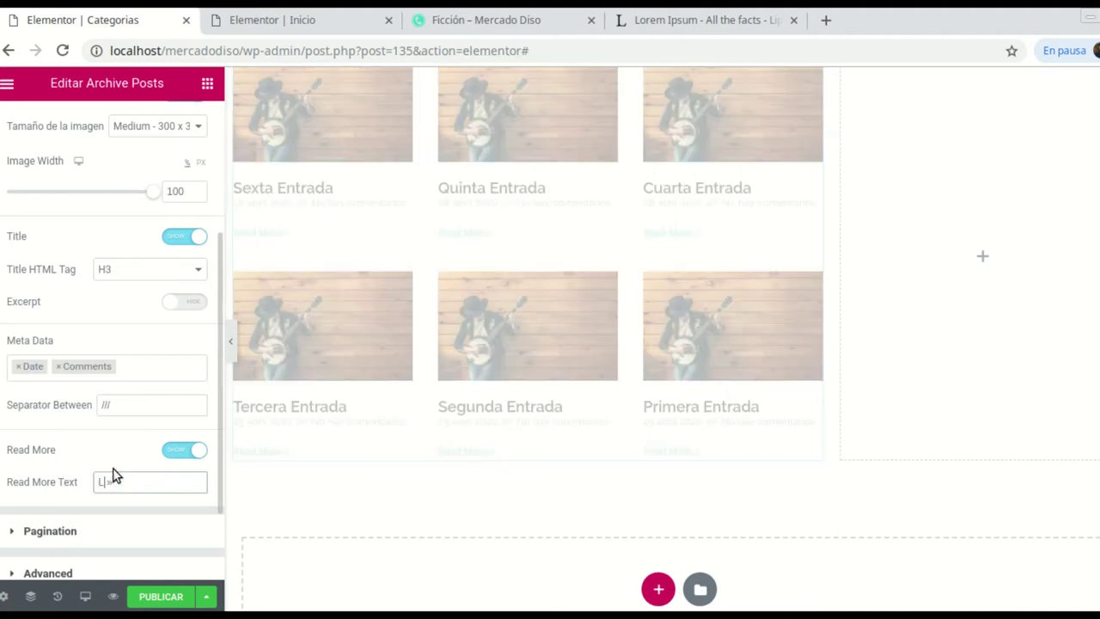
text( »)
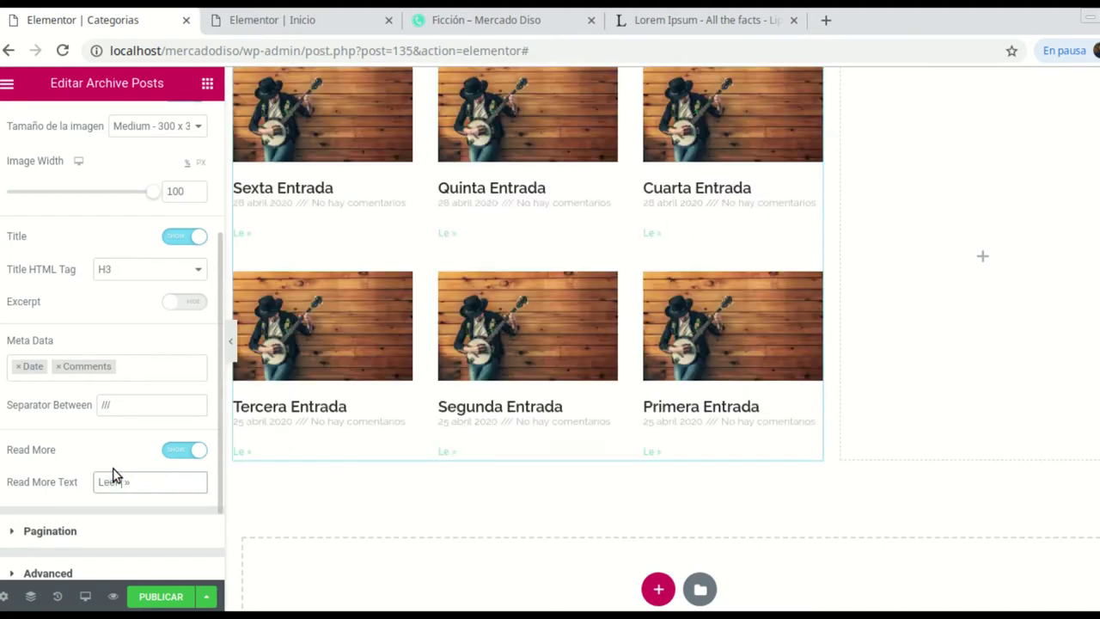
text( más)
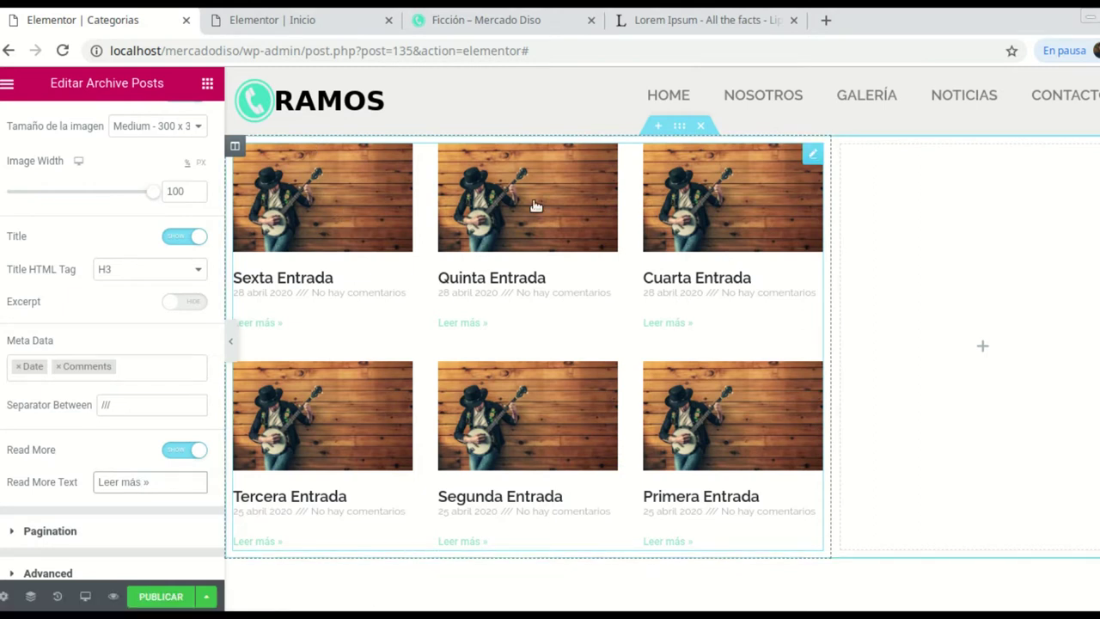
Step: Add a single-column section above the posts section and place an Archive Title widget in it
click(659, 131)
click(655, 213)
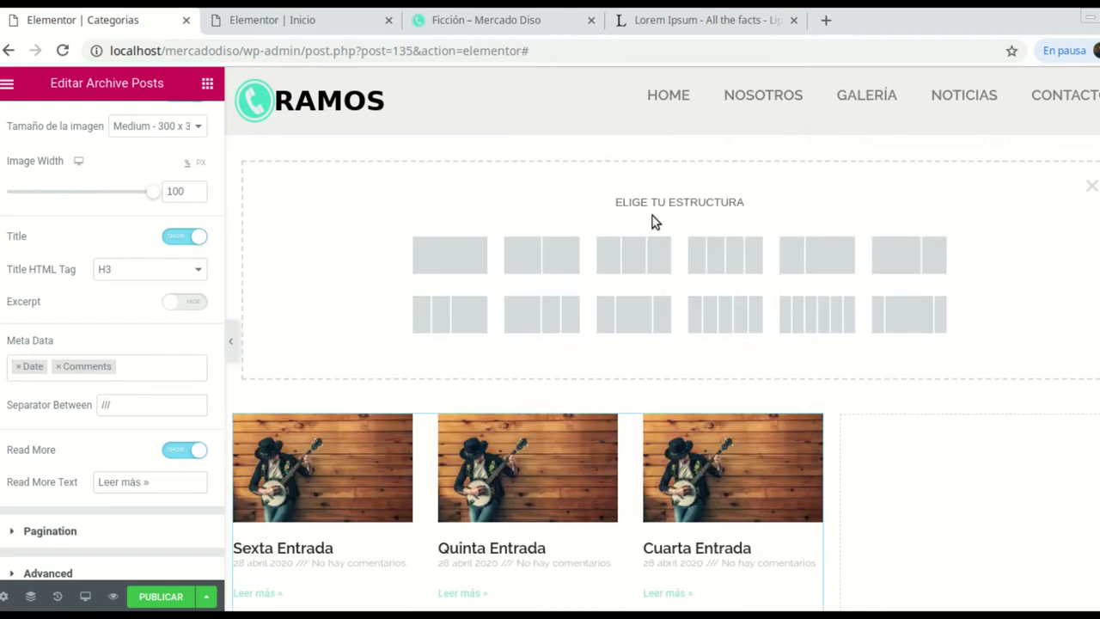
click(440, 260)
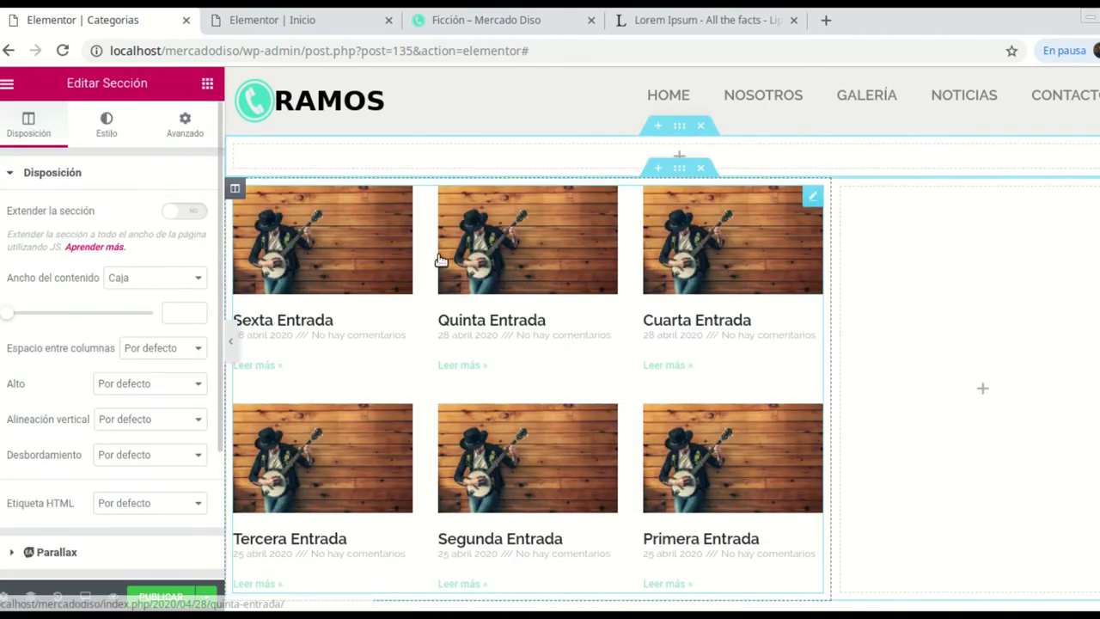
click(683, 162)
drag(51, 237, 650, 163)
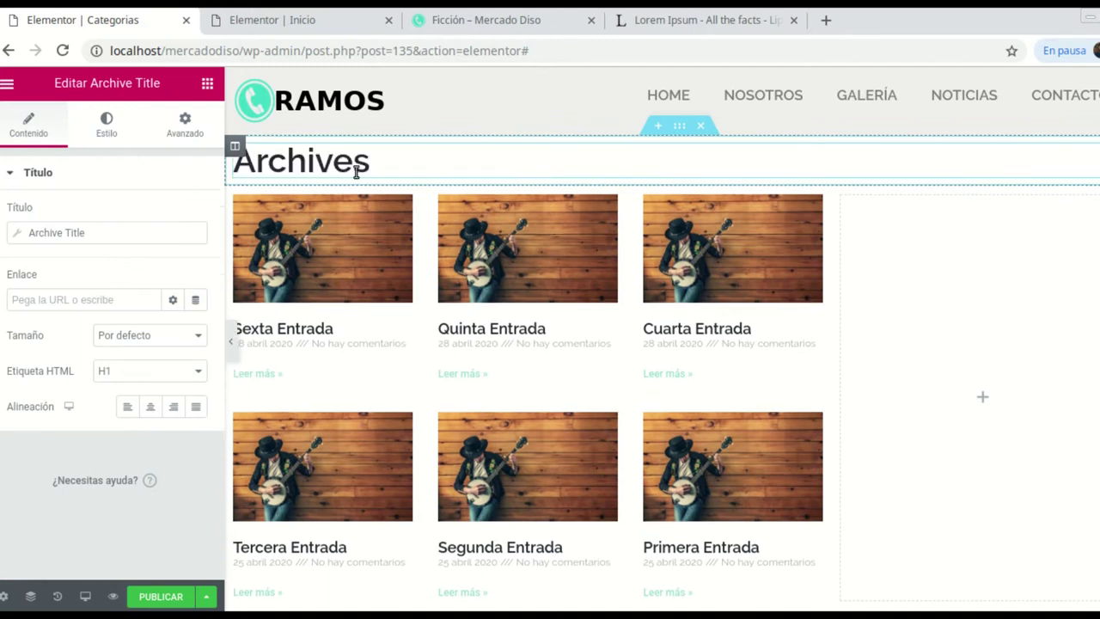
Step: Center the archive title and open its style settings
click(121, 238)
click(120, 239)
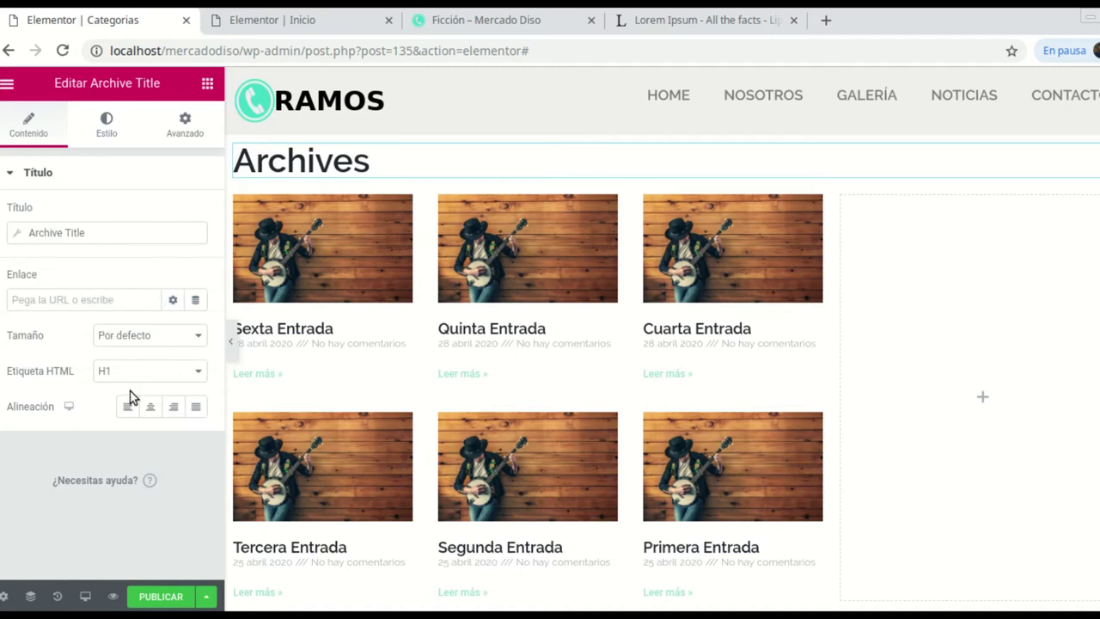
click(152, 411)
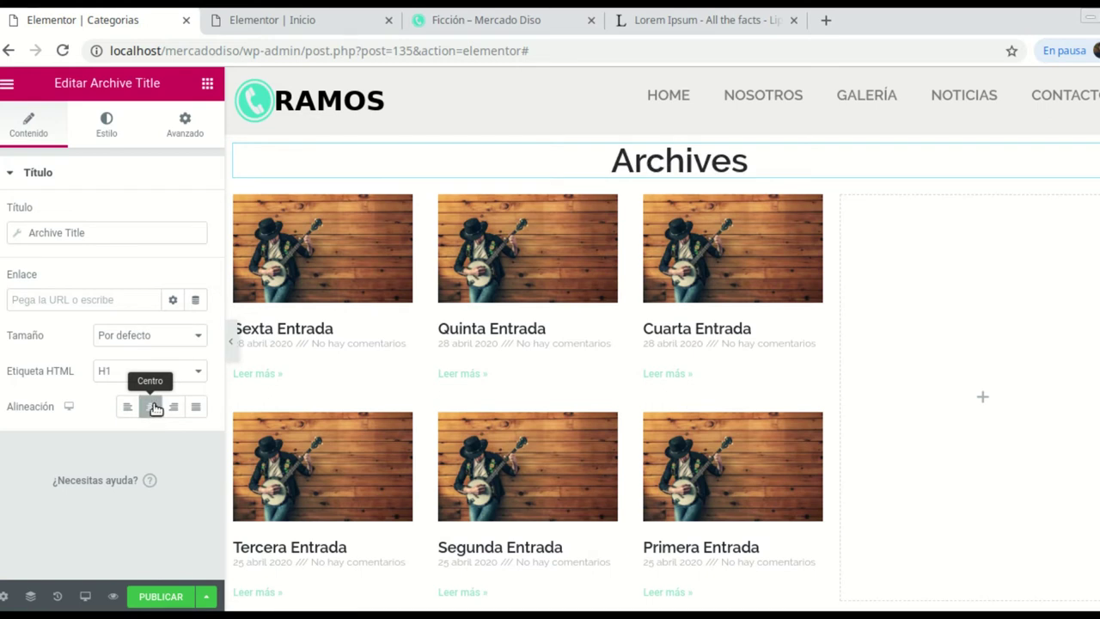
click(107, 129)
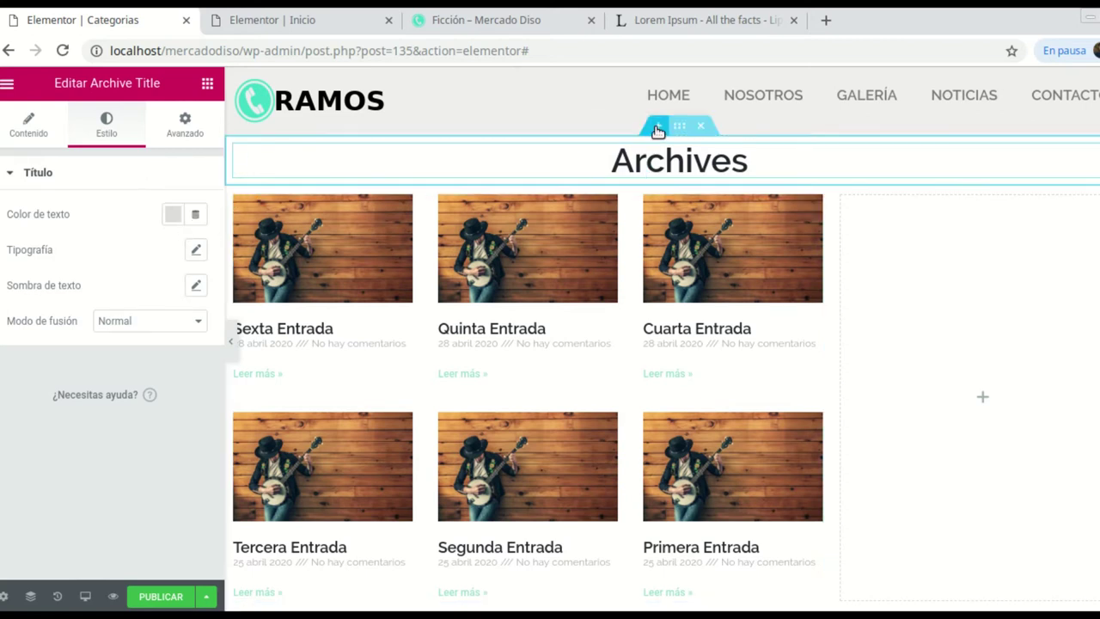
Step: Add a single-column section above the archive title and place an Espaciador widget in it
click(656, 130)
click(657, 213)
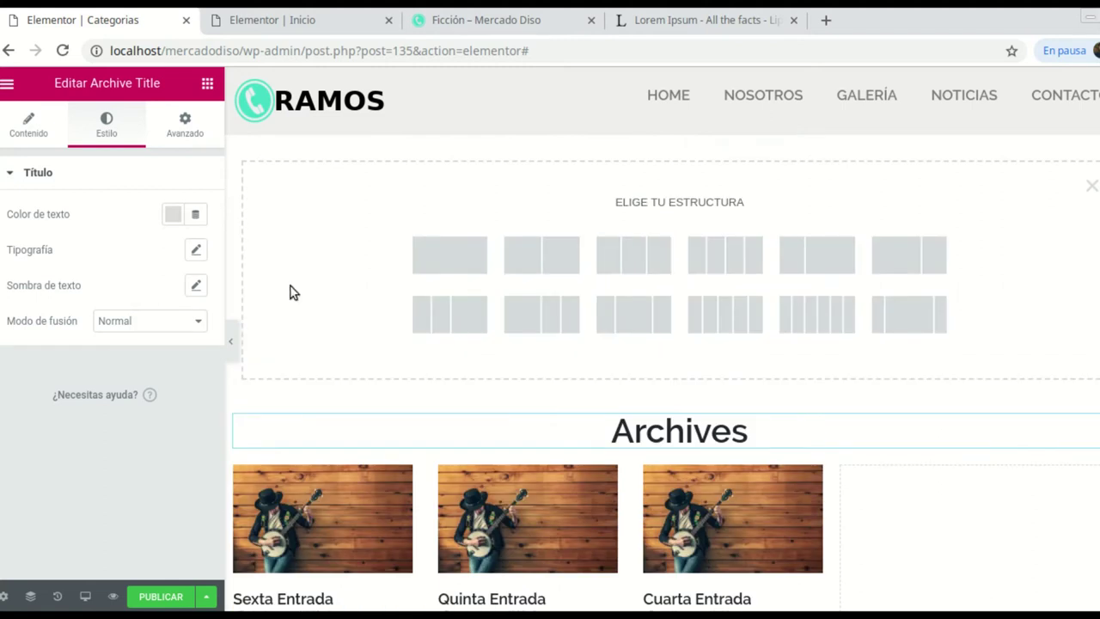
click(449, 254)
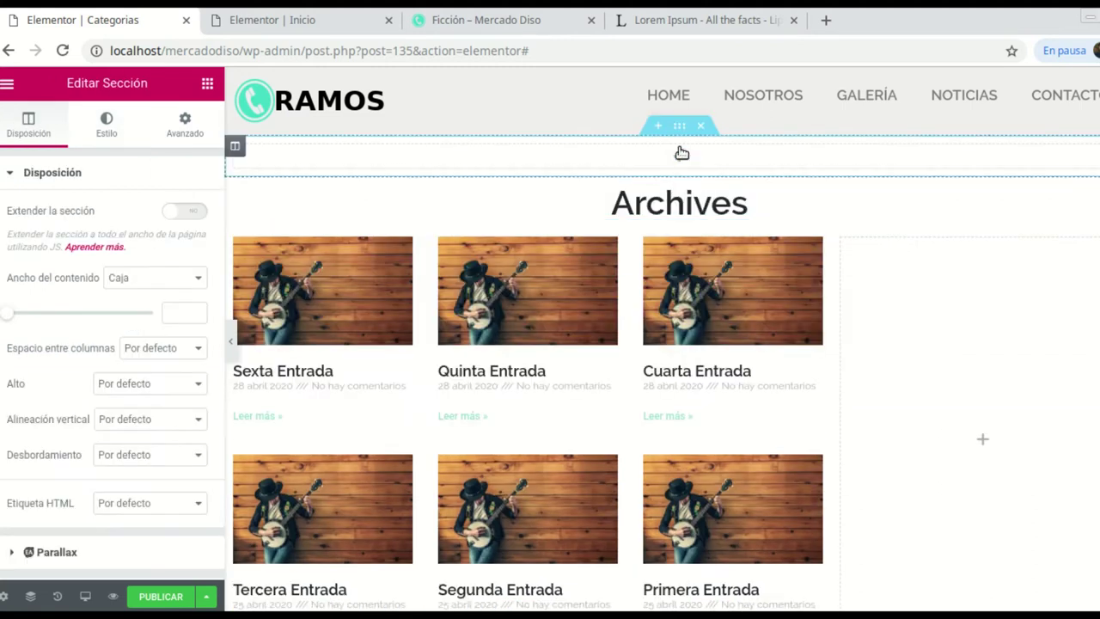
click(207, 83)
scroll(163, 350, down, 1)
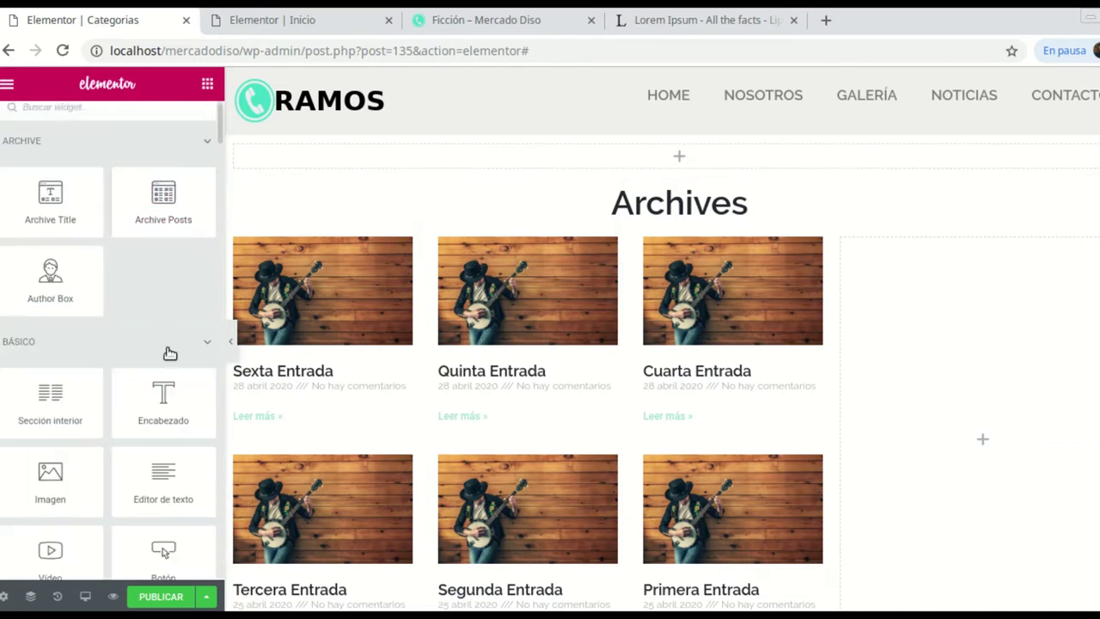
scroll(176, 284, down, 3)
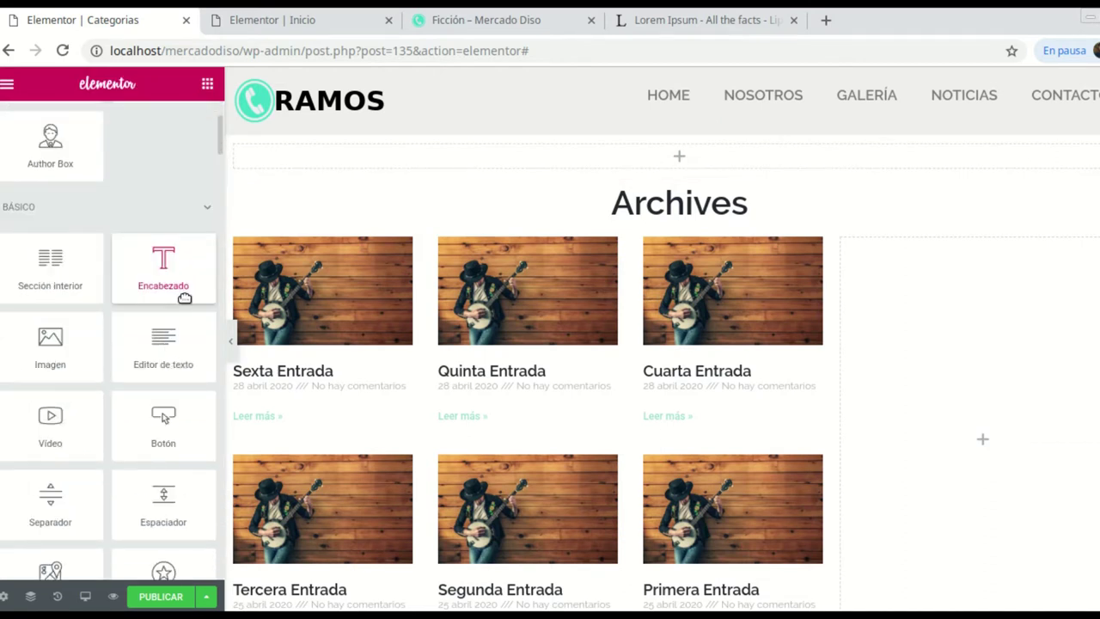
scroll(167, 369, down, 1)
drag(176, 442, 669, 164)
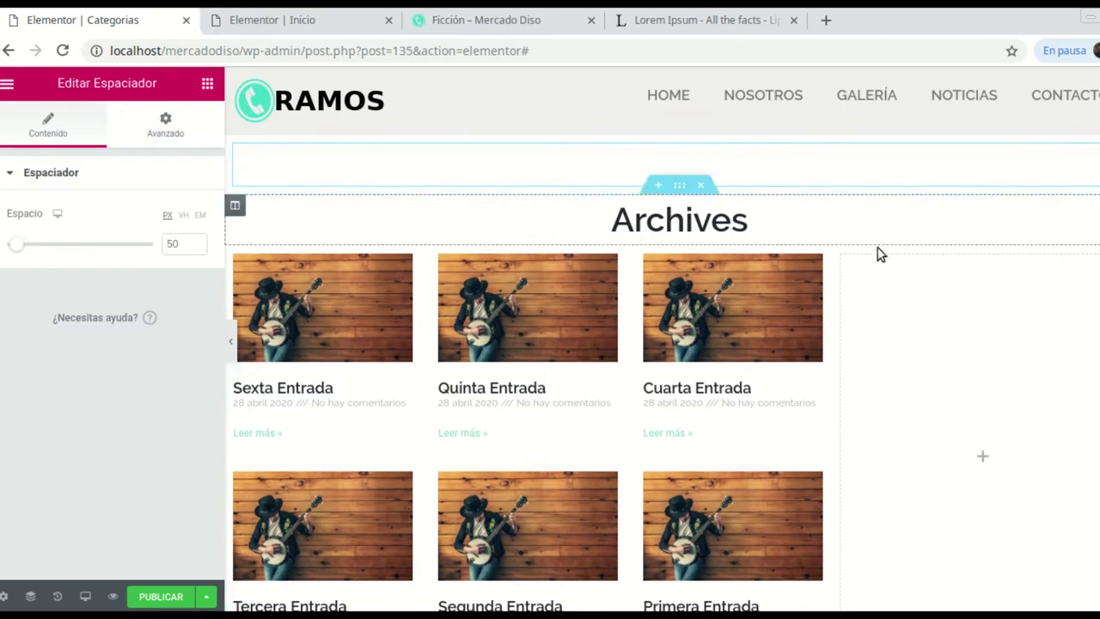
Step: Find the WordPress widgets by searching "wor" and place the Buscar widget in the empty column beside the posts
click(939, 419)
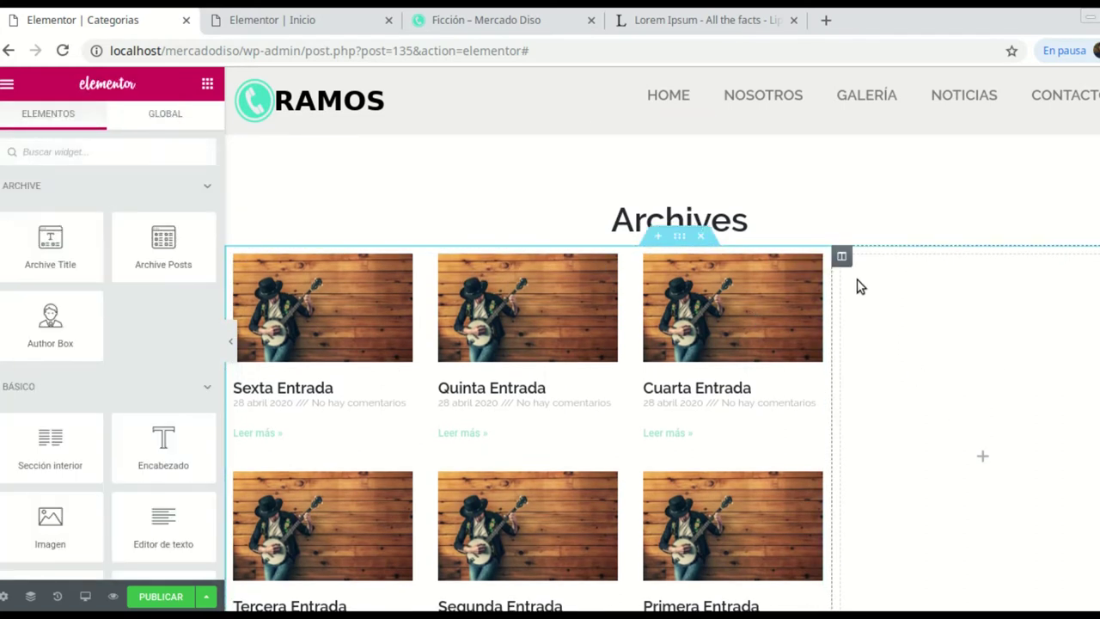
scroll(962, 363, down, 1)
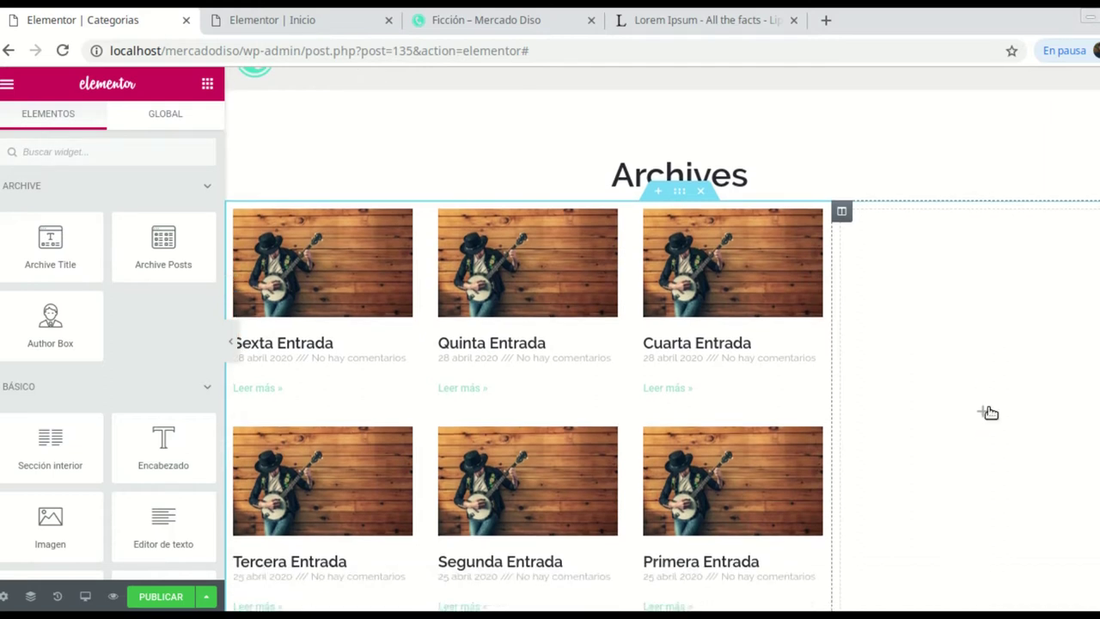
scroll(984, 386, down, 2)
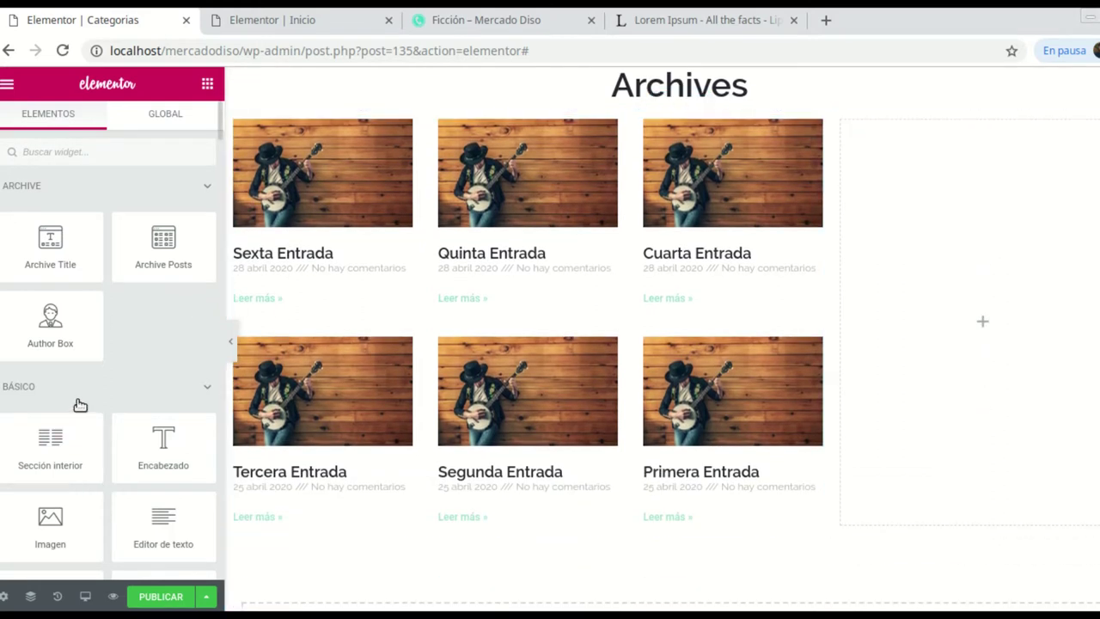
click(84, 153)
text(arc)
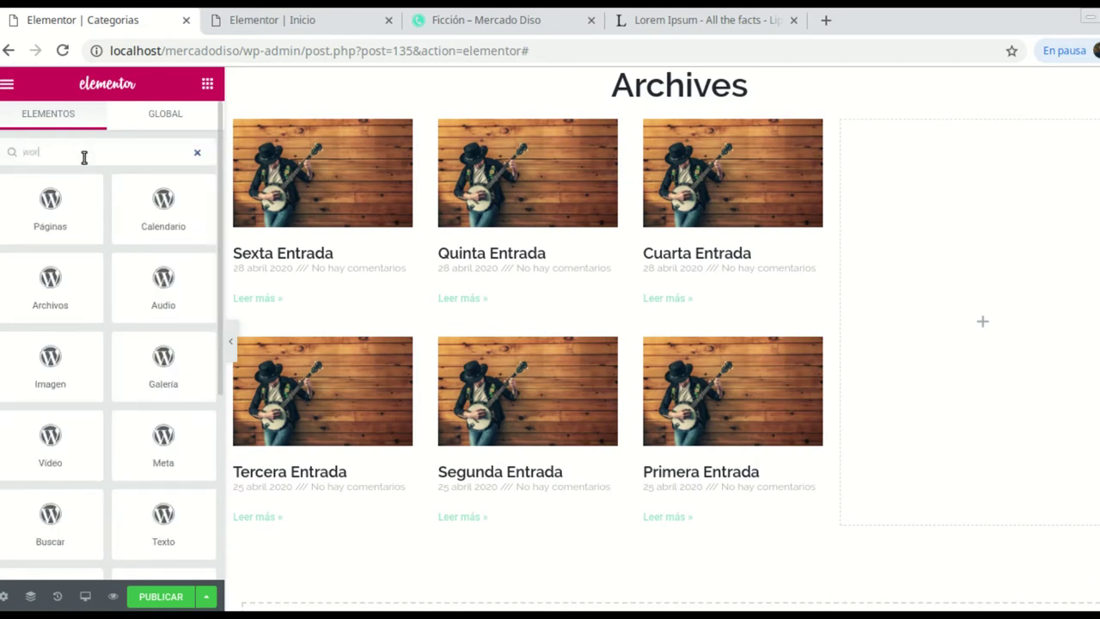
key(BackSpace)
text(d)
scroll(69, 215, down, 1)
key(BackSpace)
text(rd)
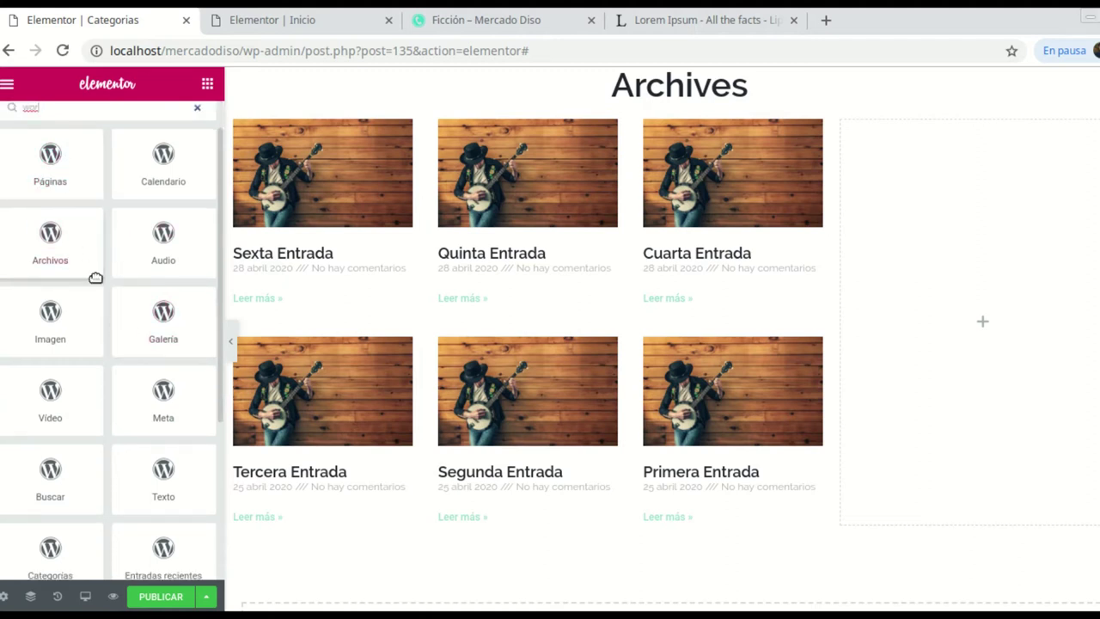
scroll(146, 335, down, 3)
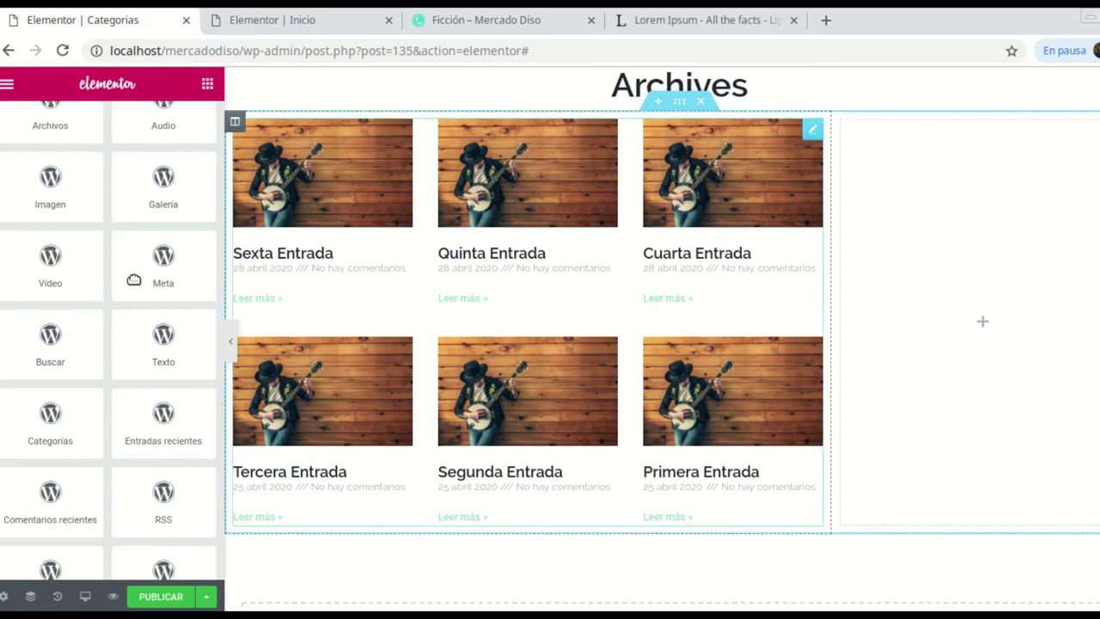
drag(52, 341, 905, 142)
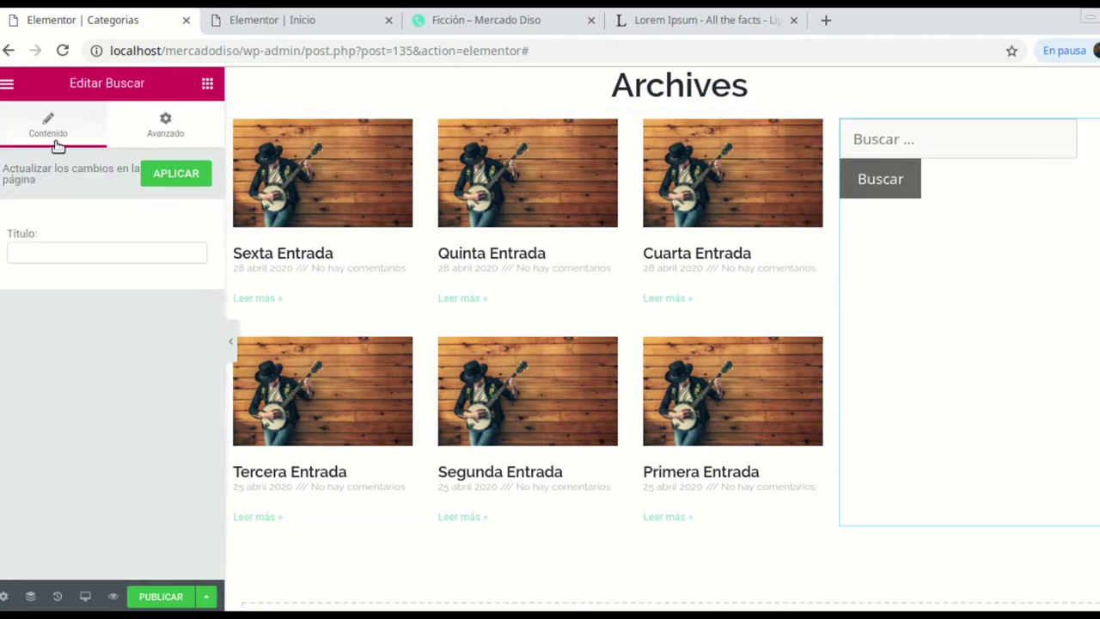
Step: Add the WordPress Comentarios recientes widget below the Buscar widget and apply it to the page
click(7, 83)
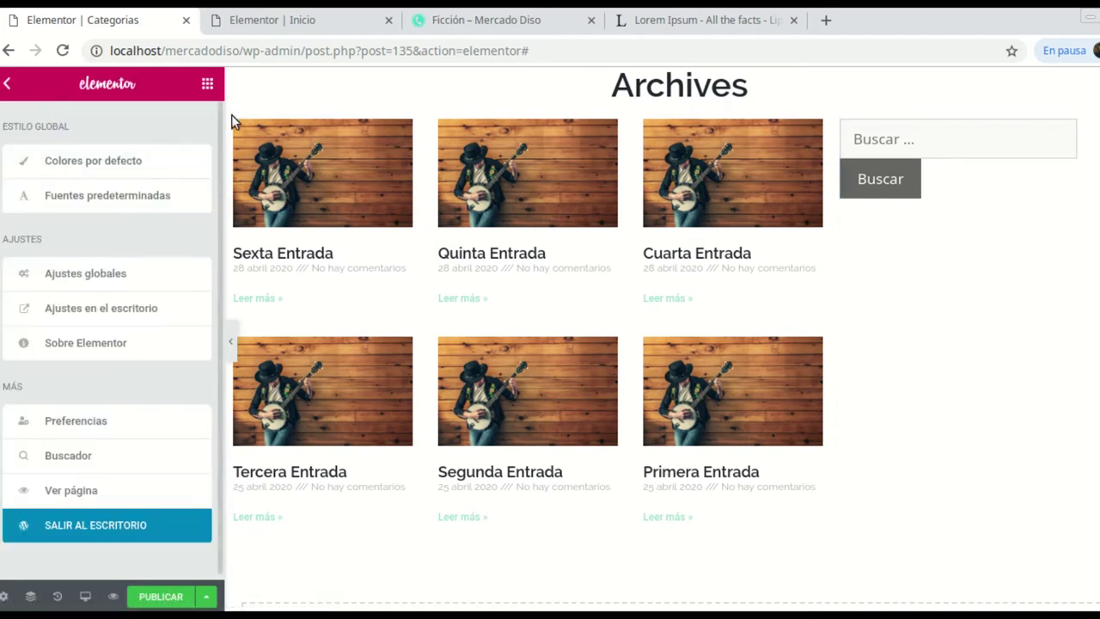
click(207, 83)
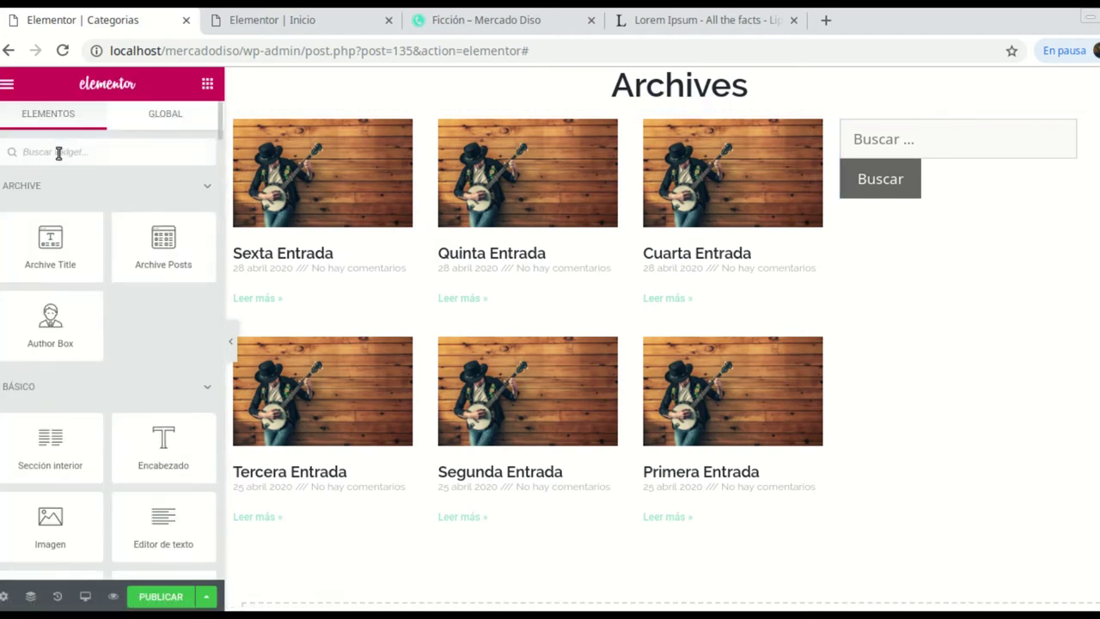
click(59, 152)
text(wor)
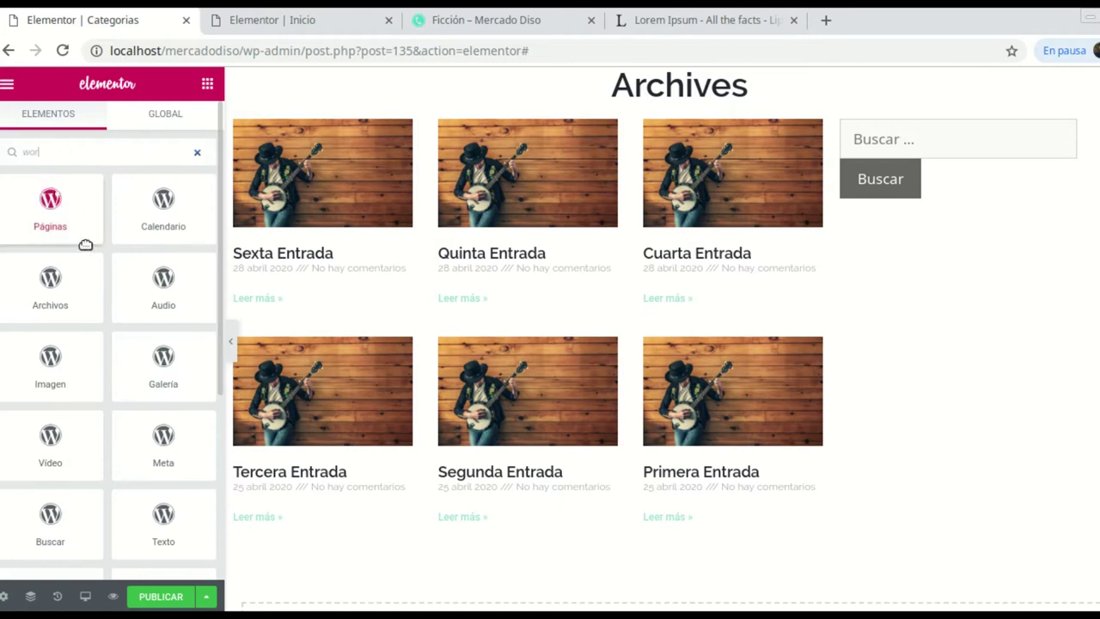
scroll(137, 346, down, 3)
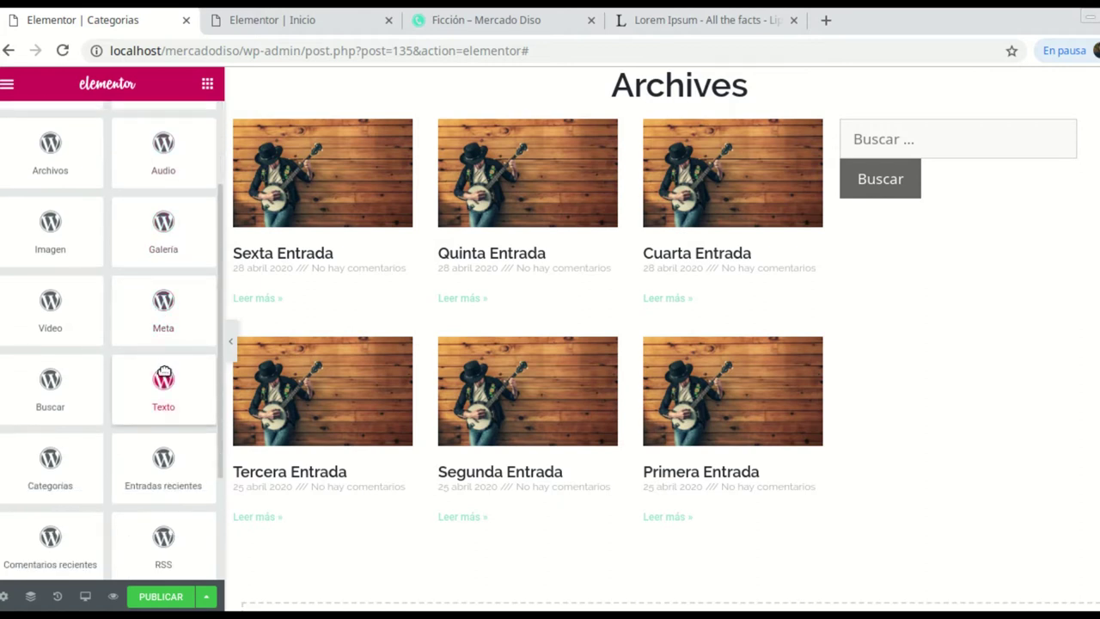
scroll(128, 218, down, 2)
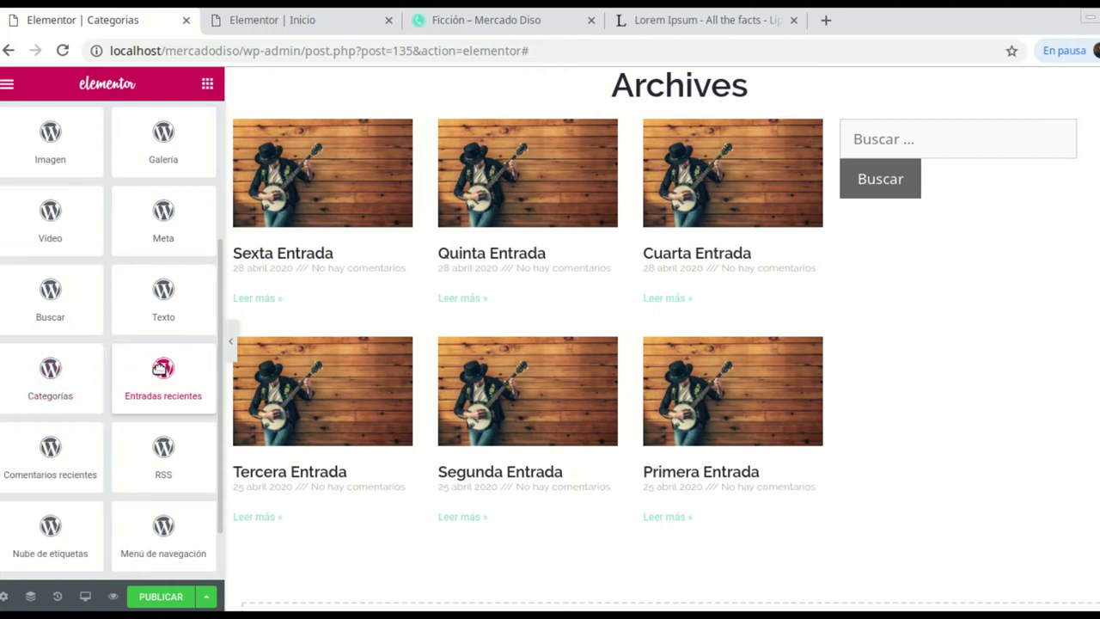
drag(53, 451, 931, 331)
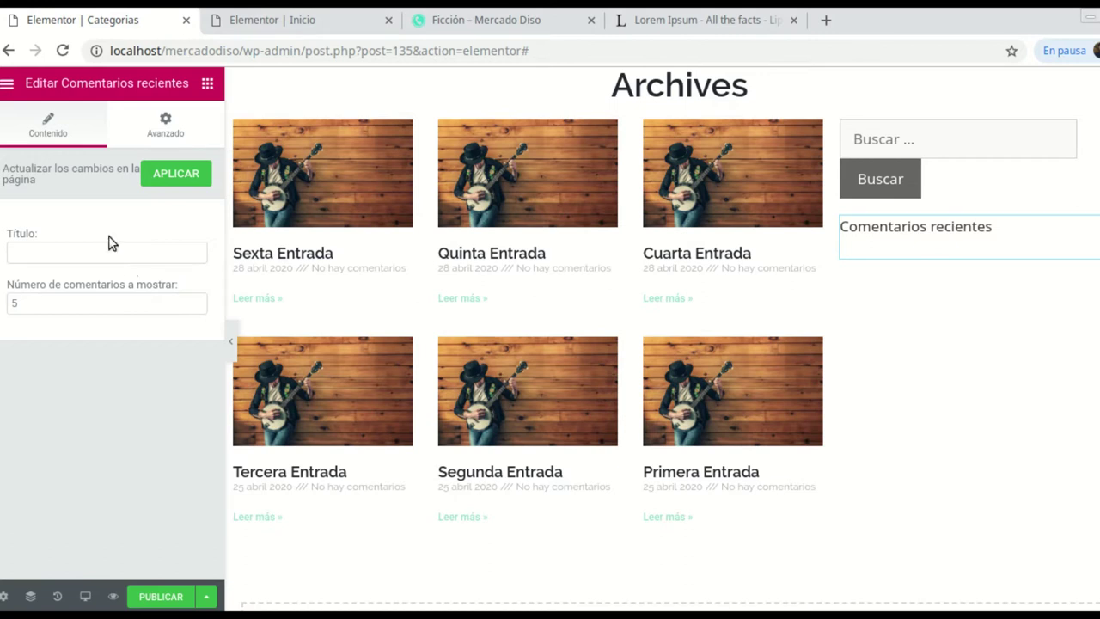
click(175, 181)
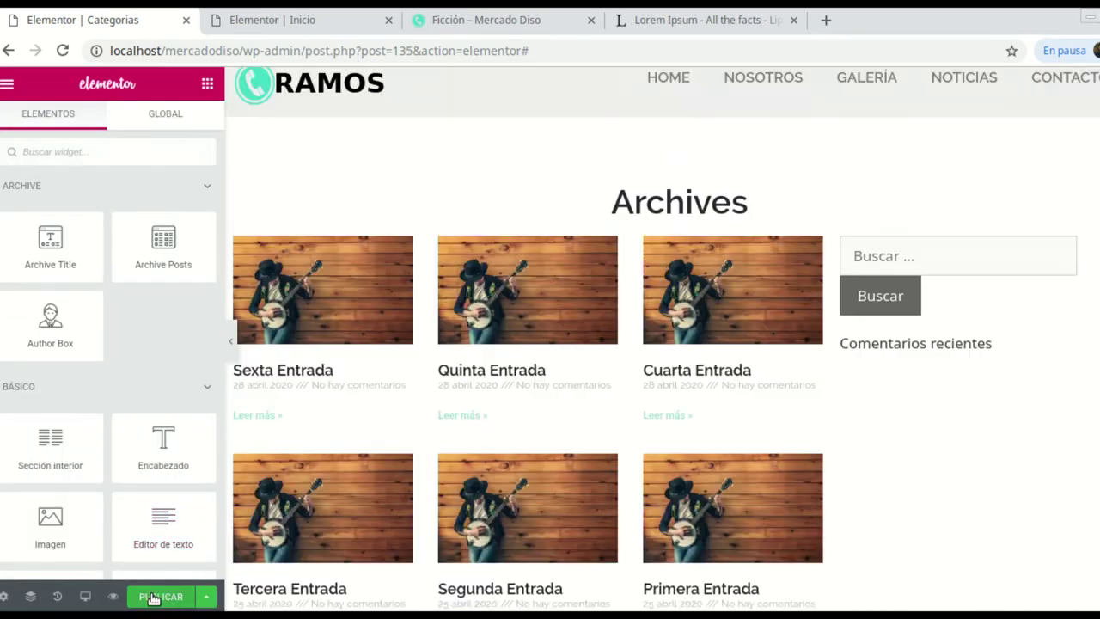
Step: Publish the template with a display condition that includes all Categorías
click(155, 596)
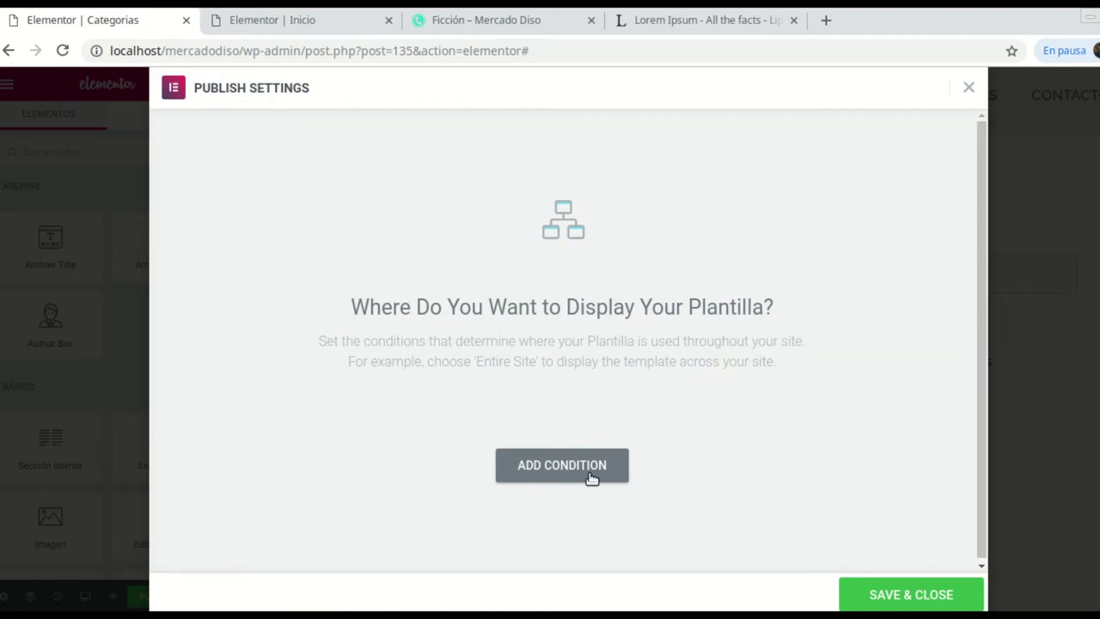
click(550, 470)
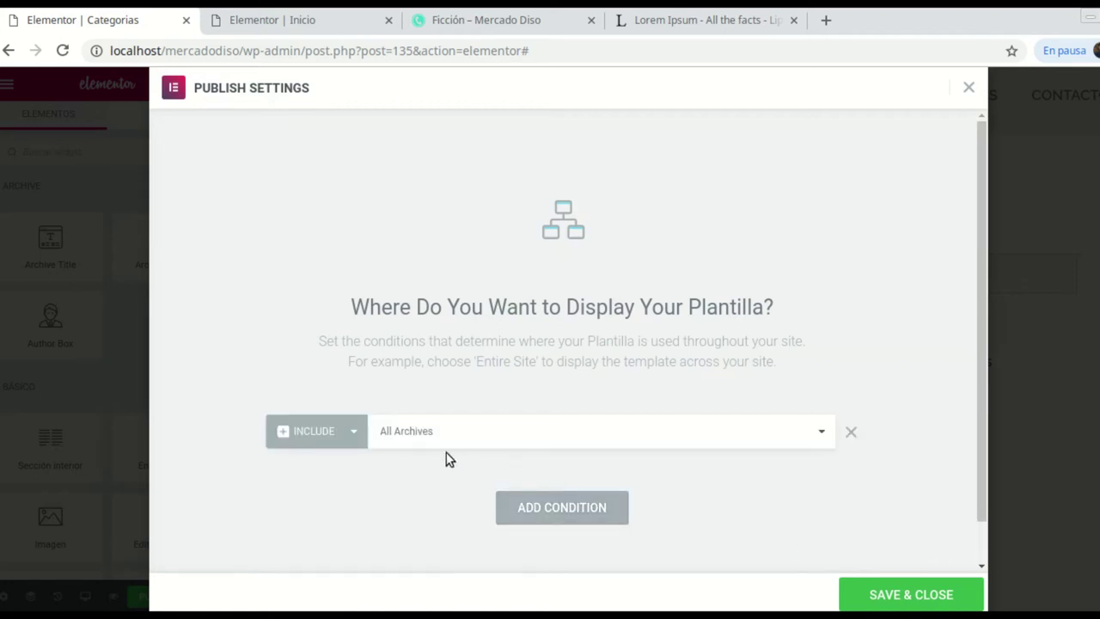
click(816, 435)
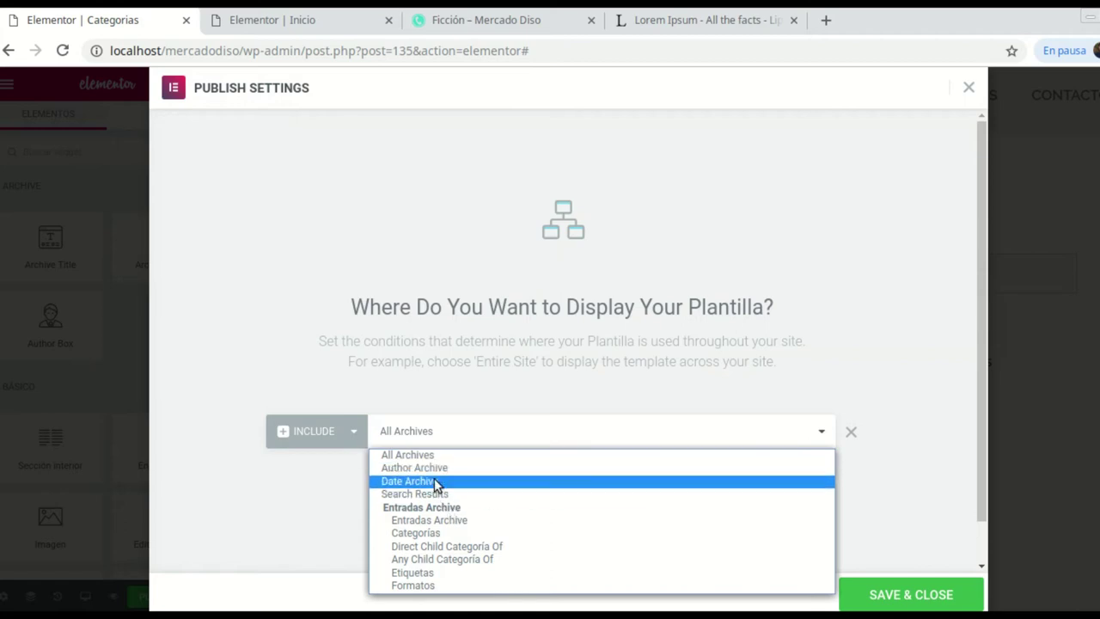
click(430, 533)
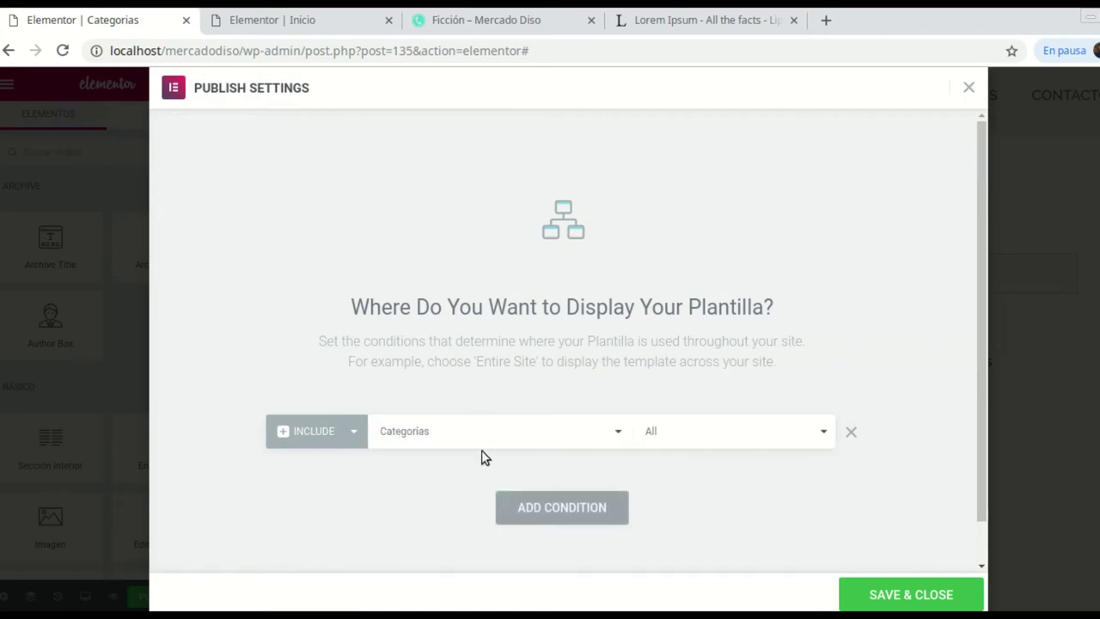
click(899, 604)
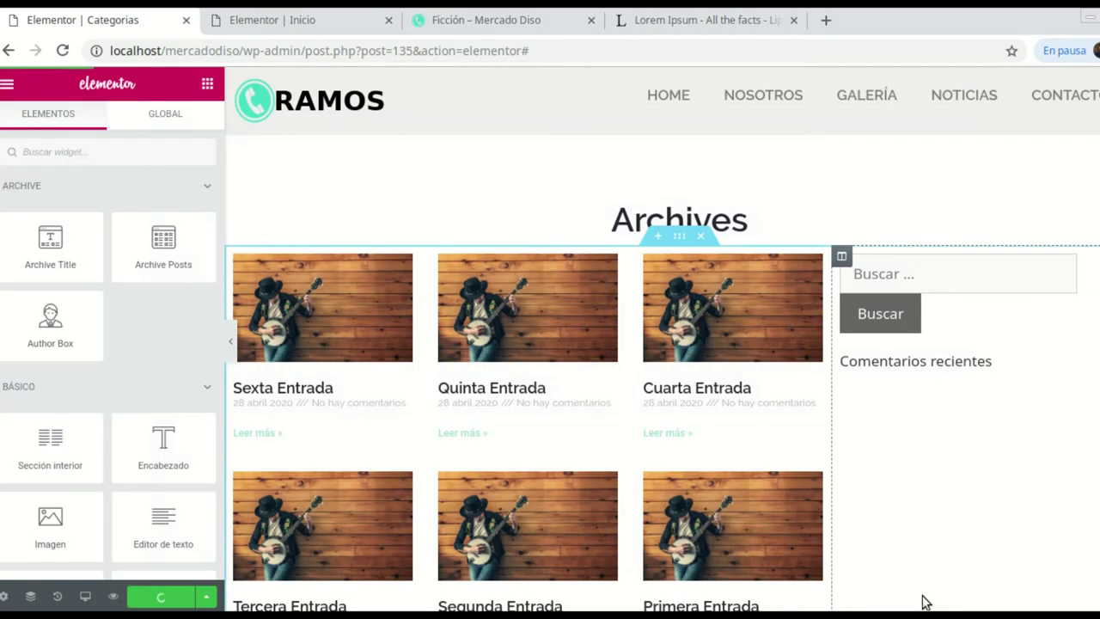
Step: Switch to the live site, open the Ficción category and examine the archive's title, post grid and sidebar
click(540, 29)
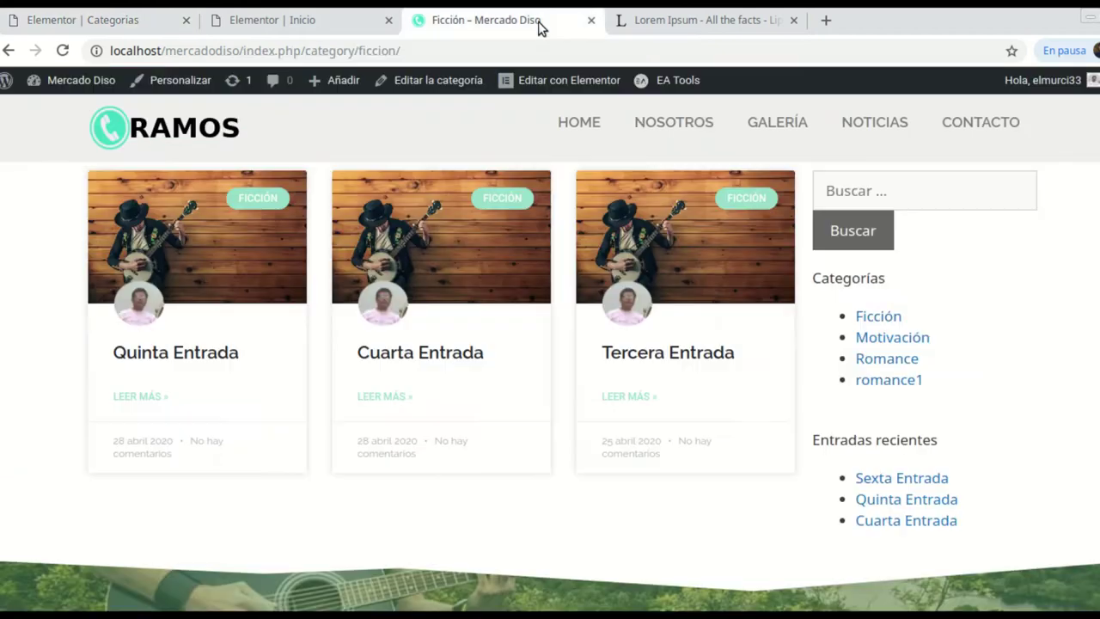
click(882, 324)
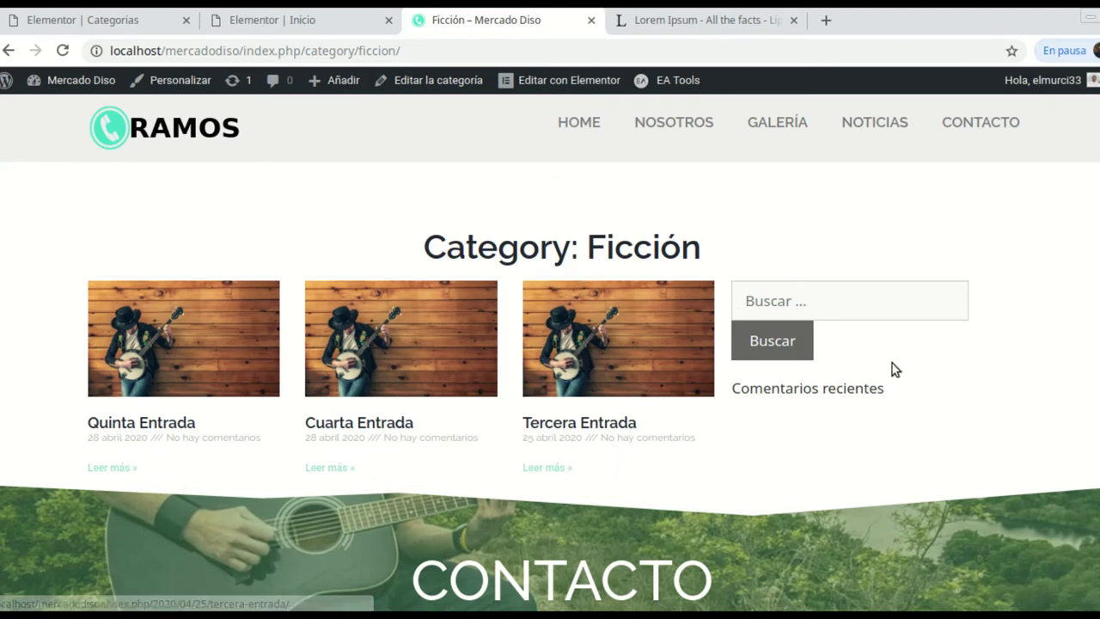
scroll(805, 335, down, 1)
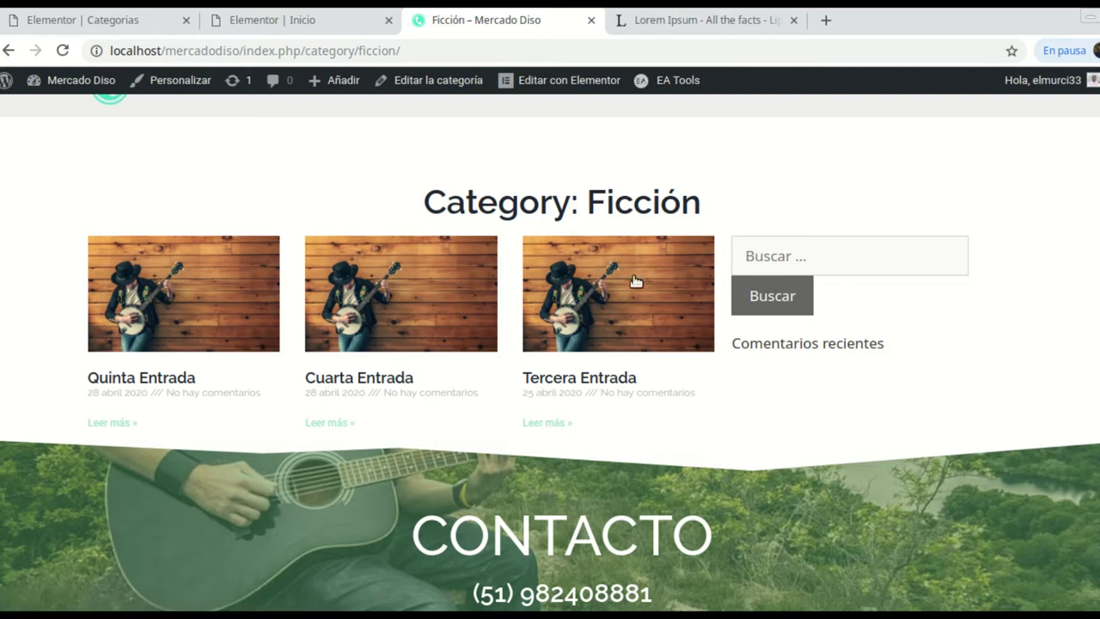
scroll(837, 255, up, 1)
scroll(816, 275, down, 1)
scroll(864, 338, down, 1)
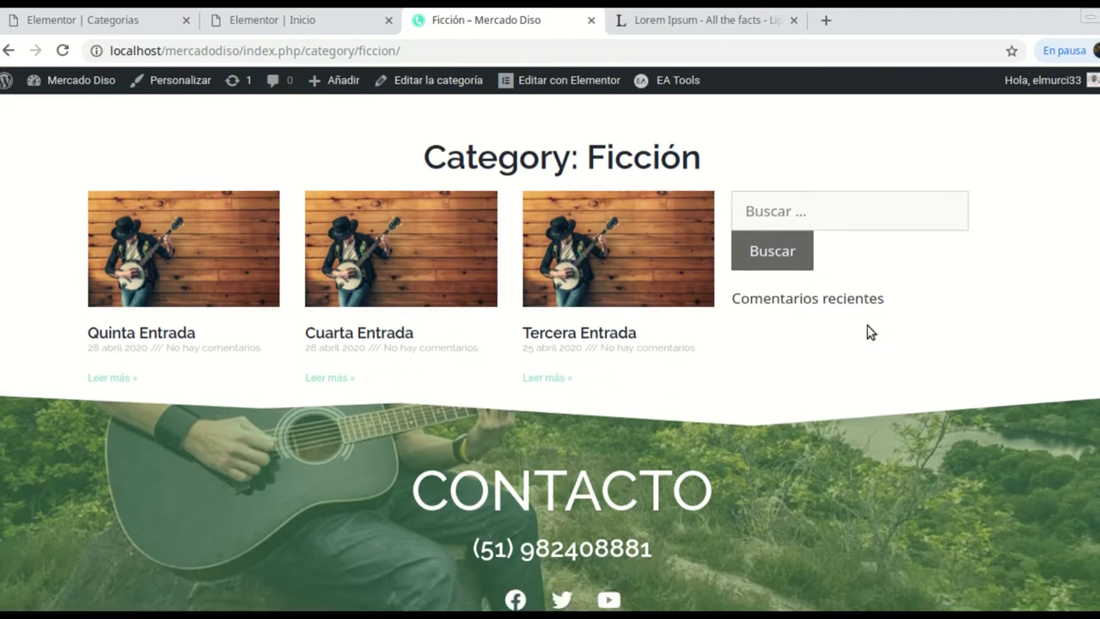
scroll(883, 317, up, 2)
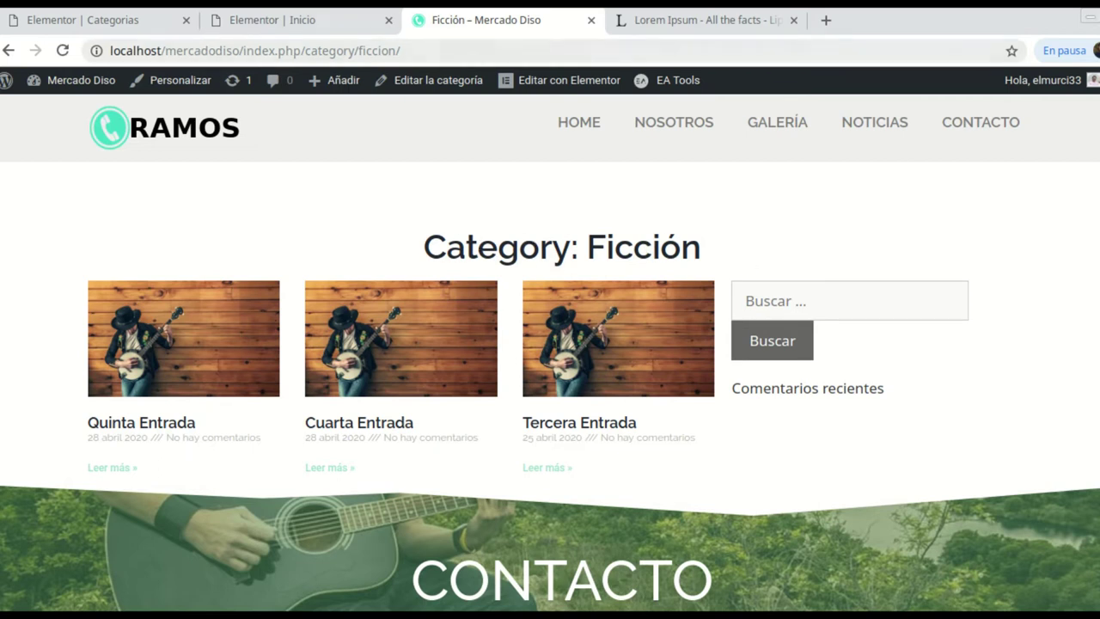
Step: Return to the Categorias template, turn off Include Context for the archive title and update the template
click(86, 21)
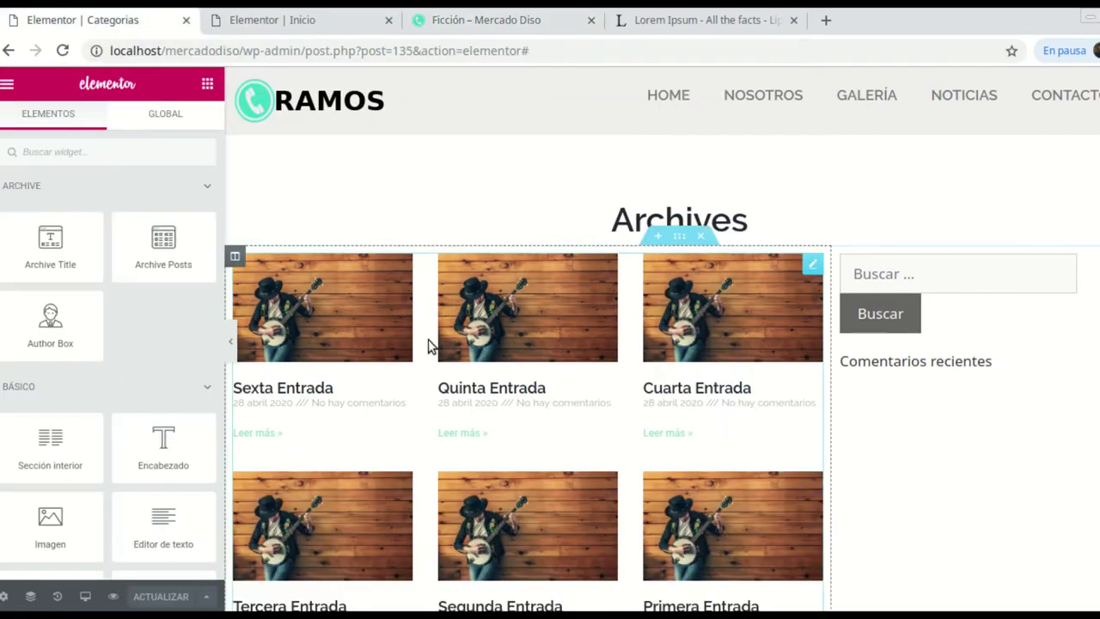
click(676, 225)
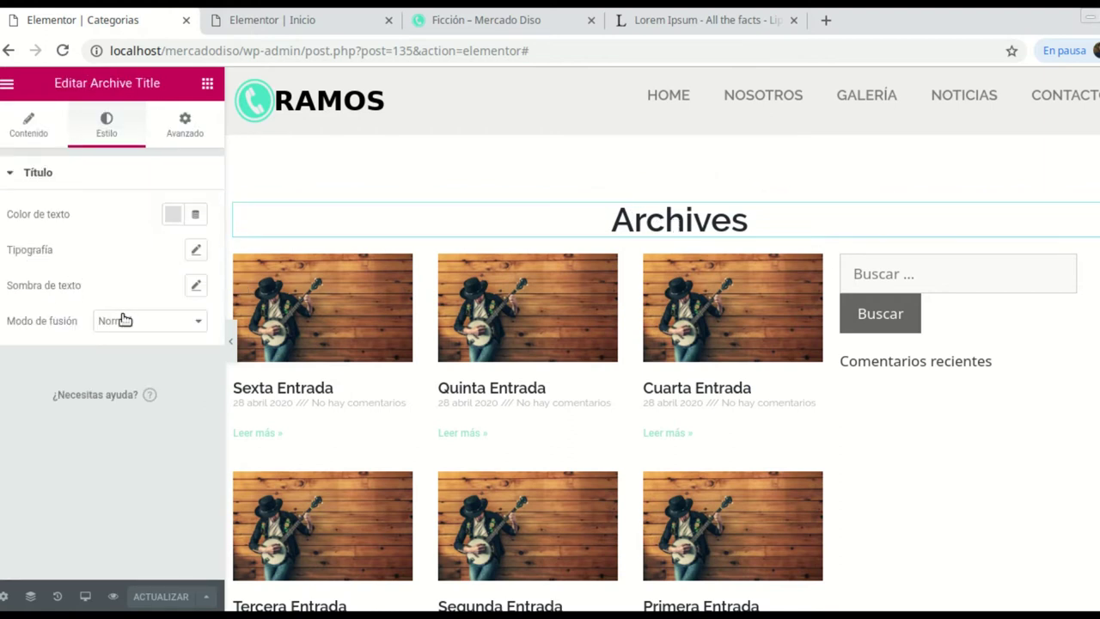
click(38, 135)
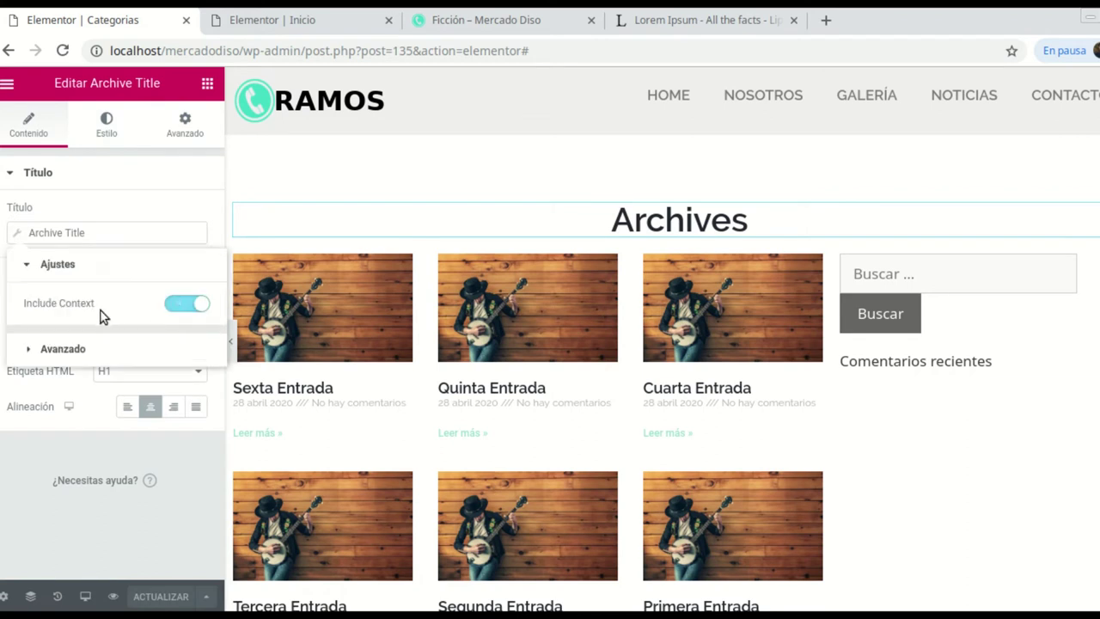
click(186, 304)
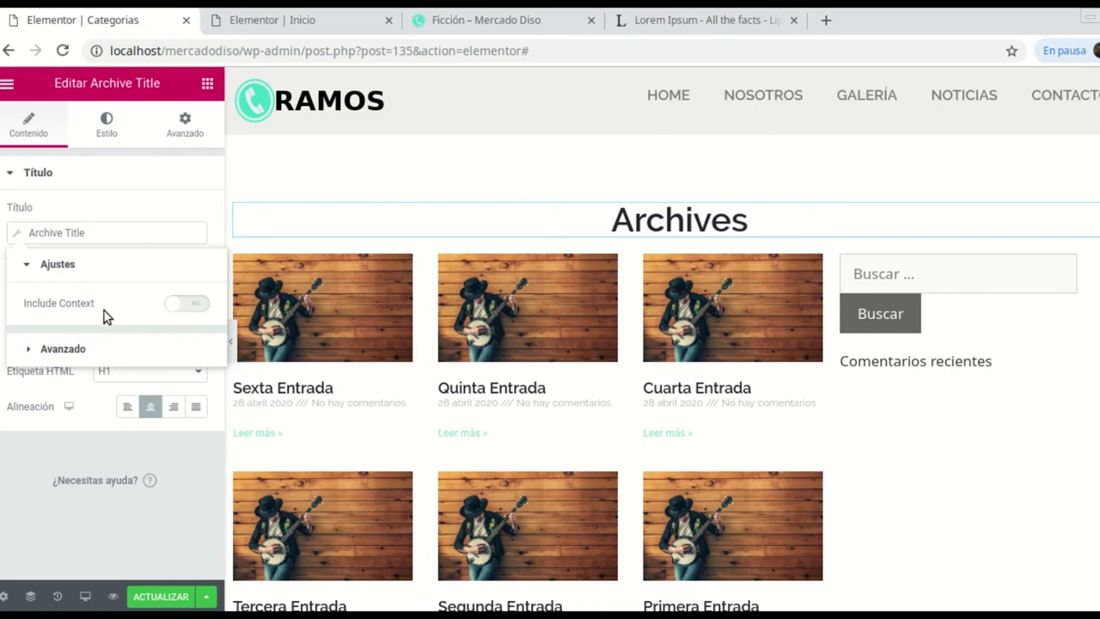
click(182, 305)
click(178, 306)
click(37, 351)
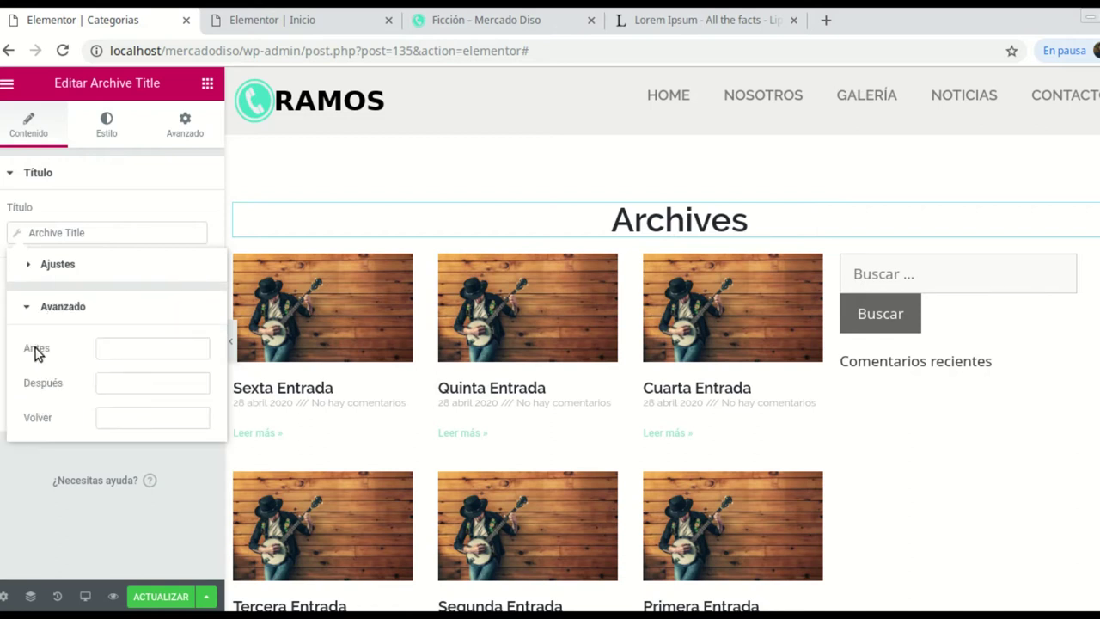
click(31, 306)
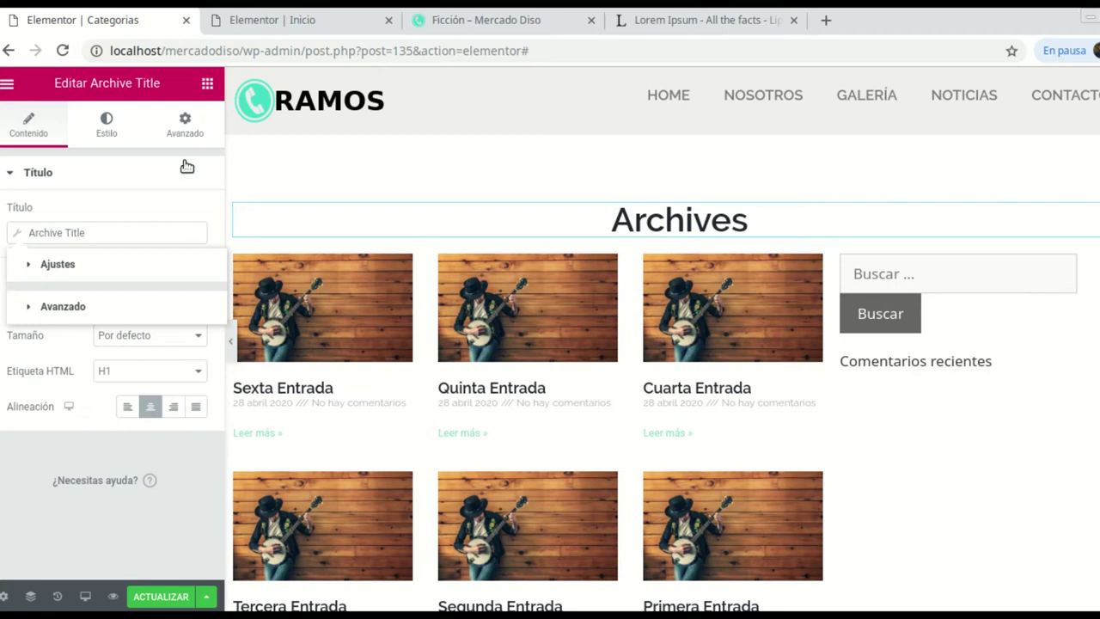
click(147, 593)
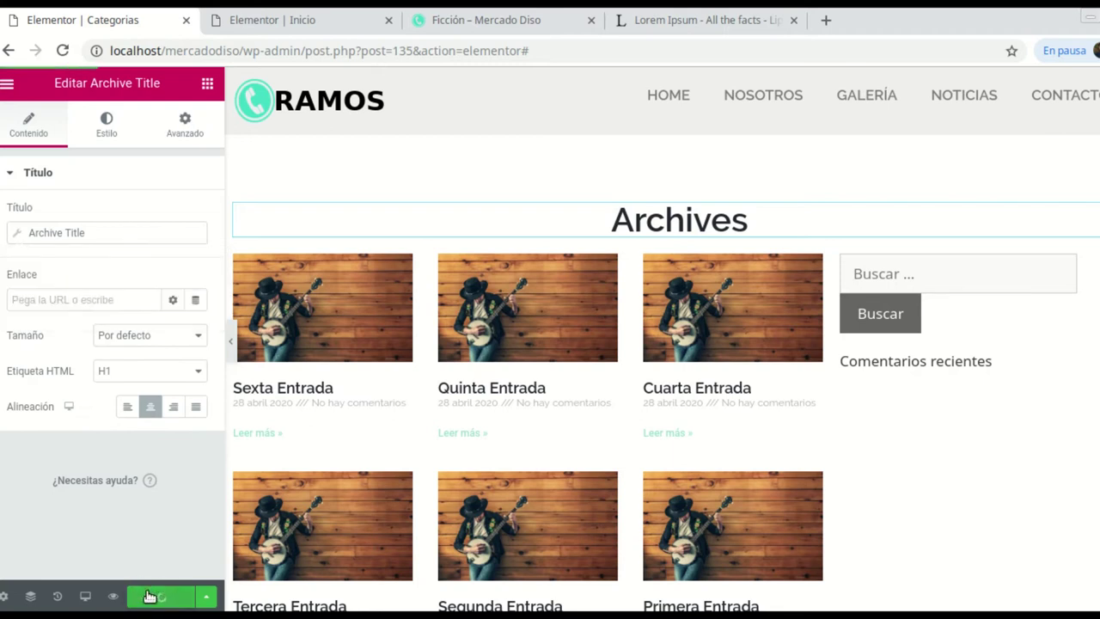
Step: Reload the live Ficción category page to check its title and layout, and open the Noticias page to view its posts
click(493, 24)
click(64, 51)
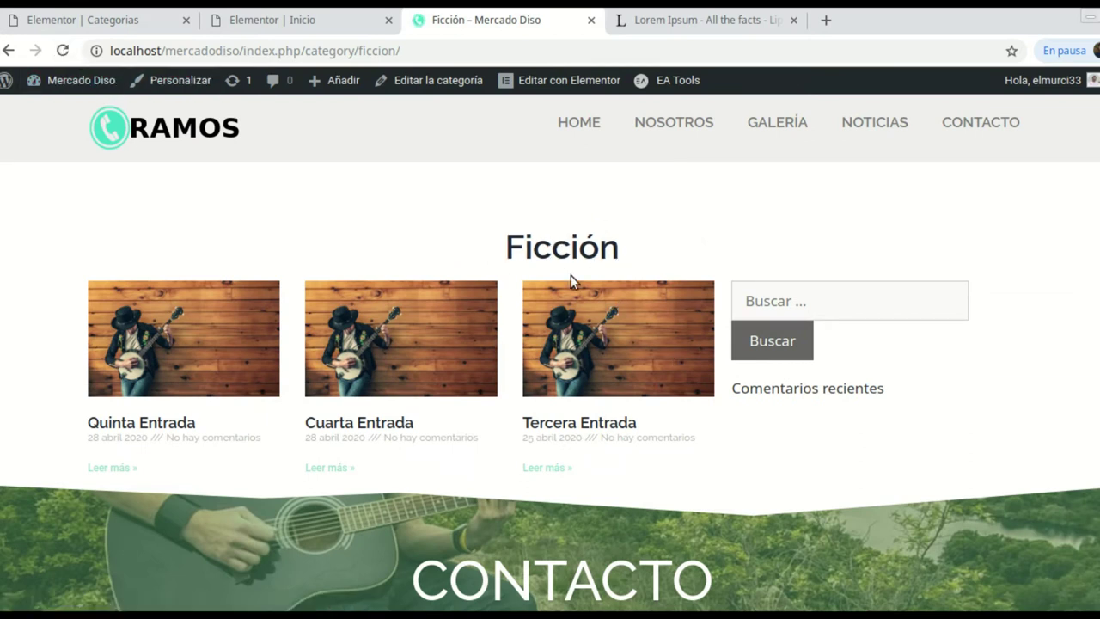
scroll(730, 365, down, 3)
scroll(559, 326, up, 3)
scroll(258, 292, down, 1)
scroll(643, 403, down, 2)
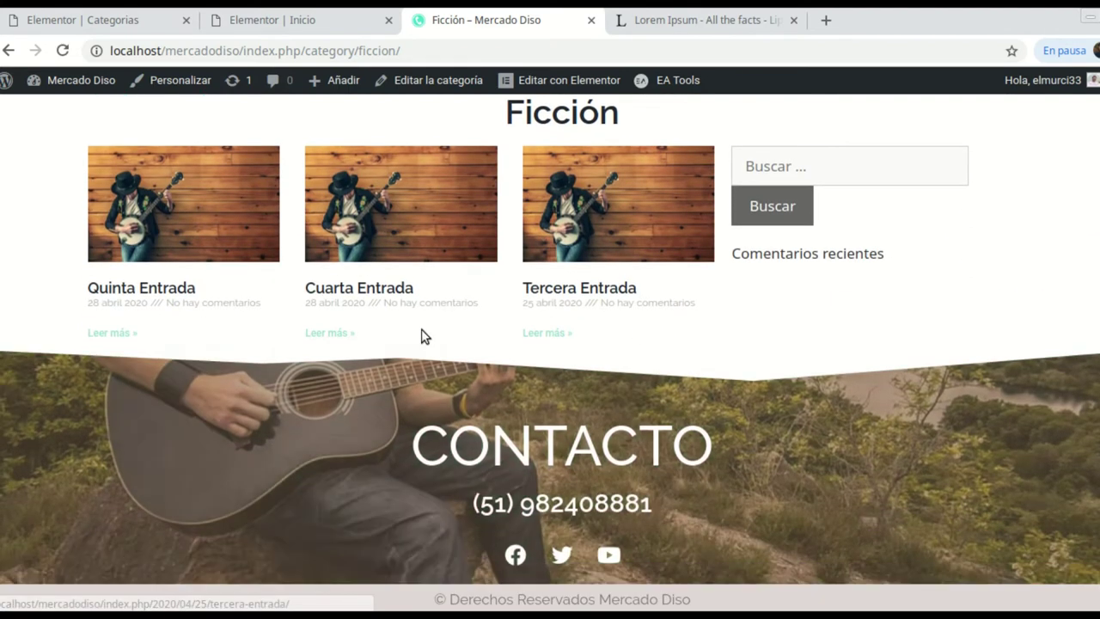
scroll(640, 343, up, 3)
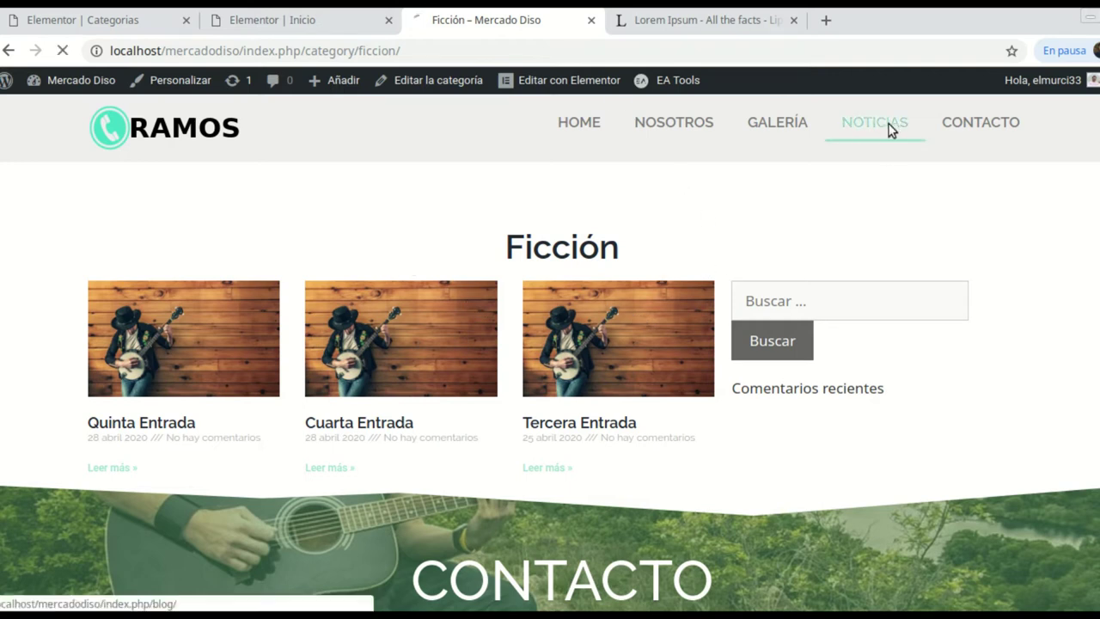
scroll(566, 285, down, 2)
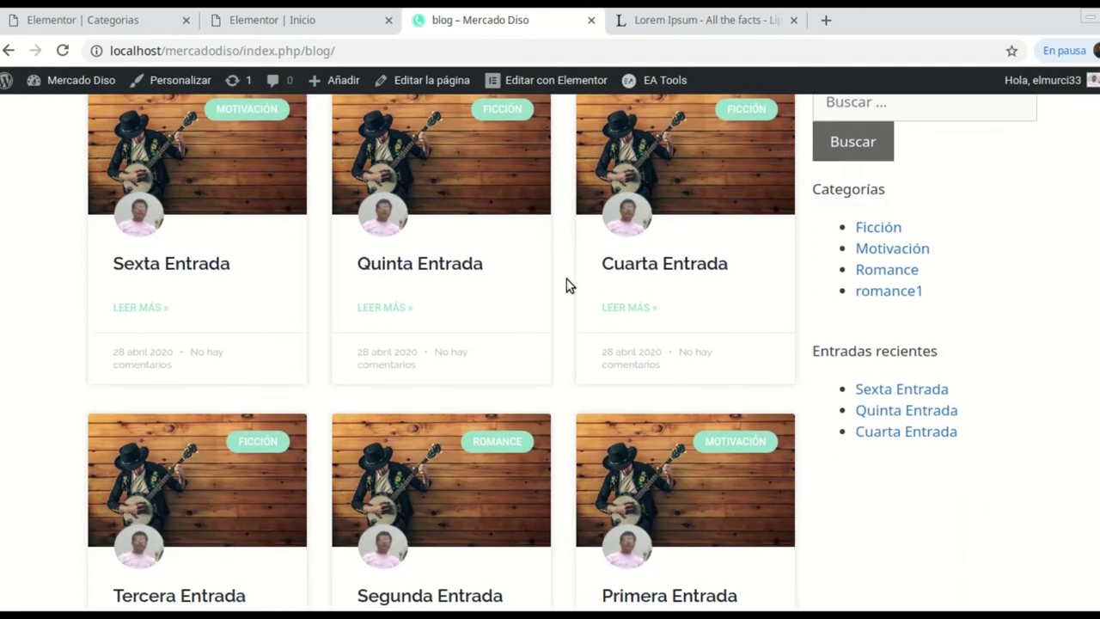
Step: Open the Cuarta Entrada post from the Noticias page and look through it down to the comment form
scroll(566, 285, up, 2)
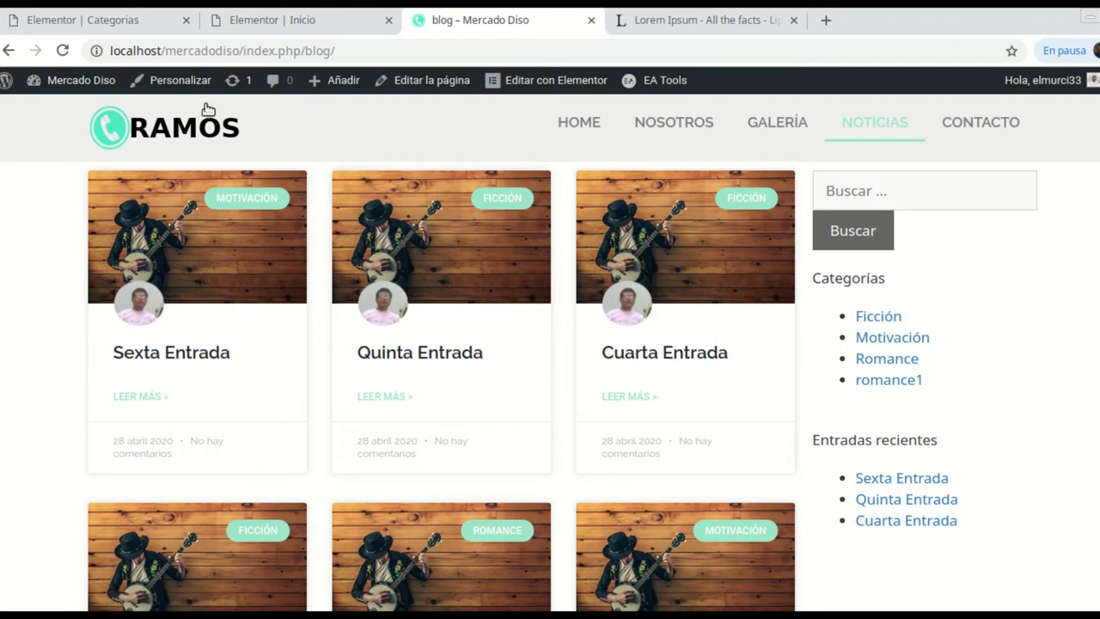
scroll(1019, 380, down, 2)
scroll(979, 355, up, 2)
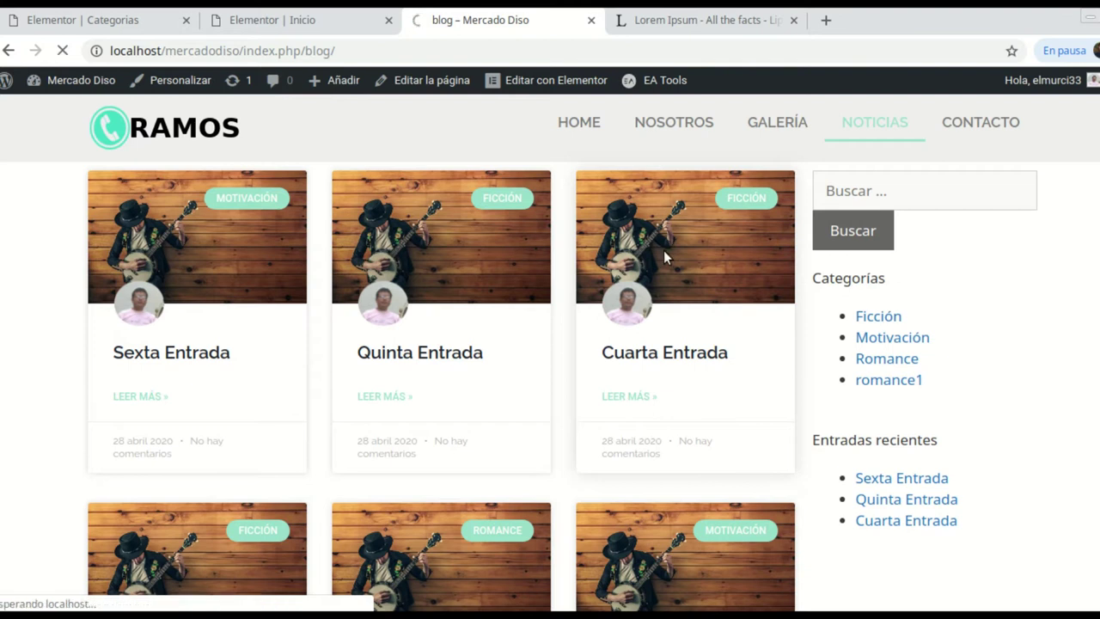
scroll(518, 361, down, 2)
scroll(518, 359, down, 7)
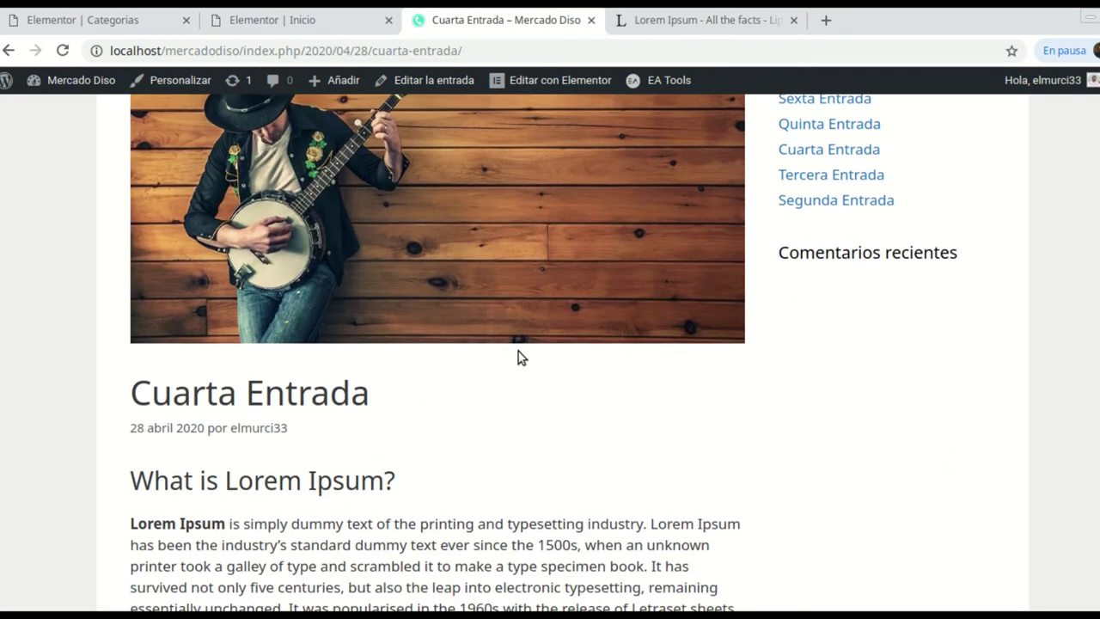
scroll(518, 359, down, 5)
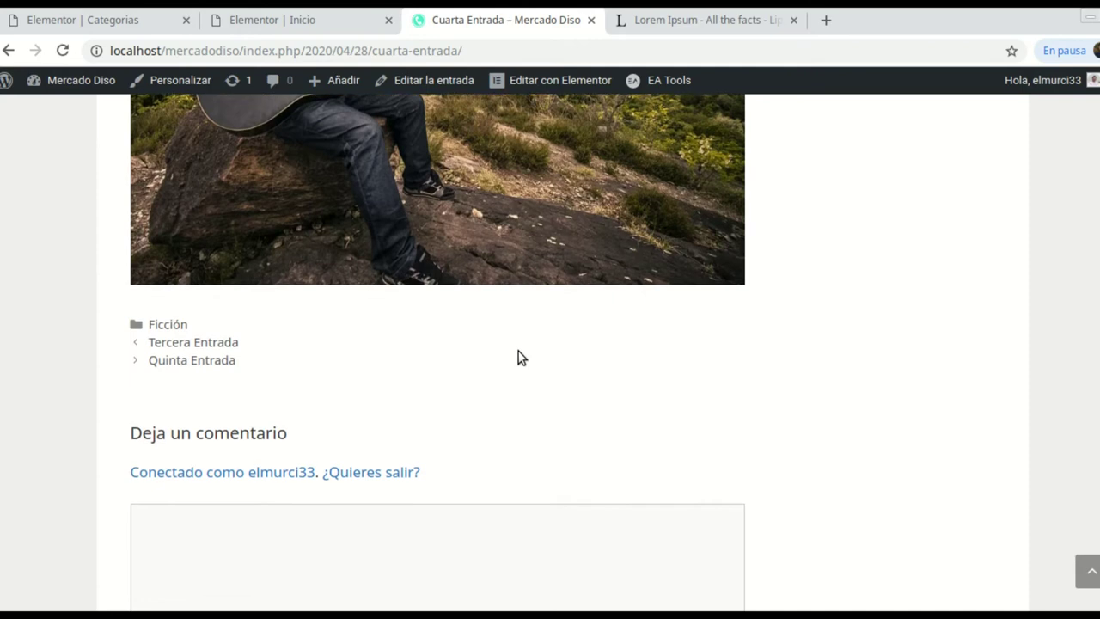
scroll(518, 356, up, 7)
scroll(520, 352, up, 7)
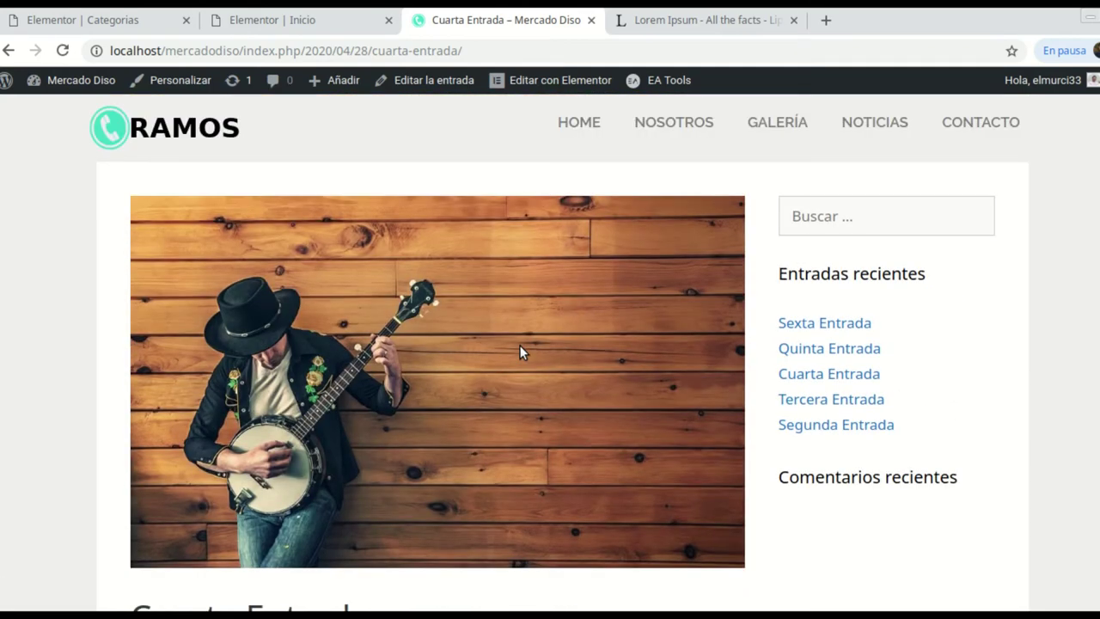
Step: Examine the post's default layout: featured image, title, date, content, category, post navigation, comments and sidebar
scroll(519, 352, down, 7)
scroll(519, 348, down, 3)
scroll(520, 343, up, 9)
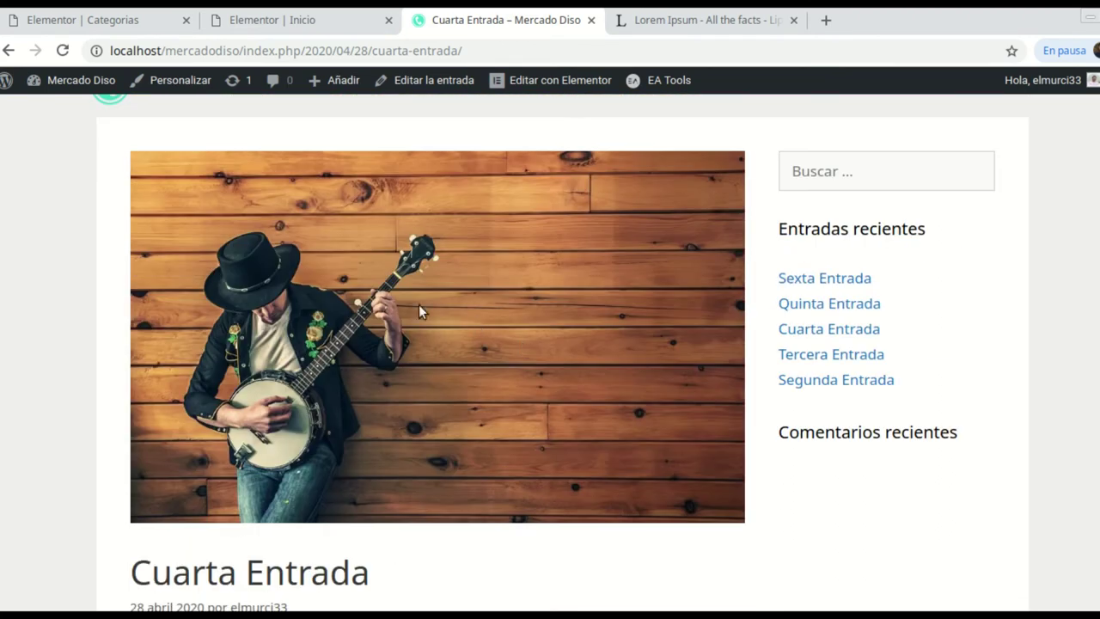
scroll(418, 308, up, 1)
scroll(524, 365, down, 1)
scroll(556, 373, down, 4)
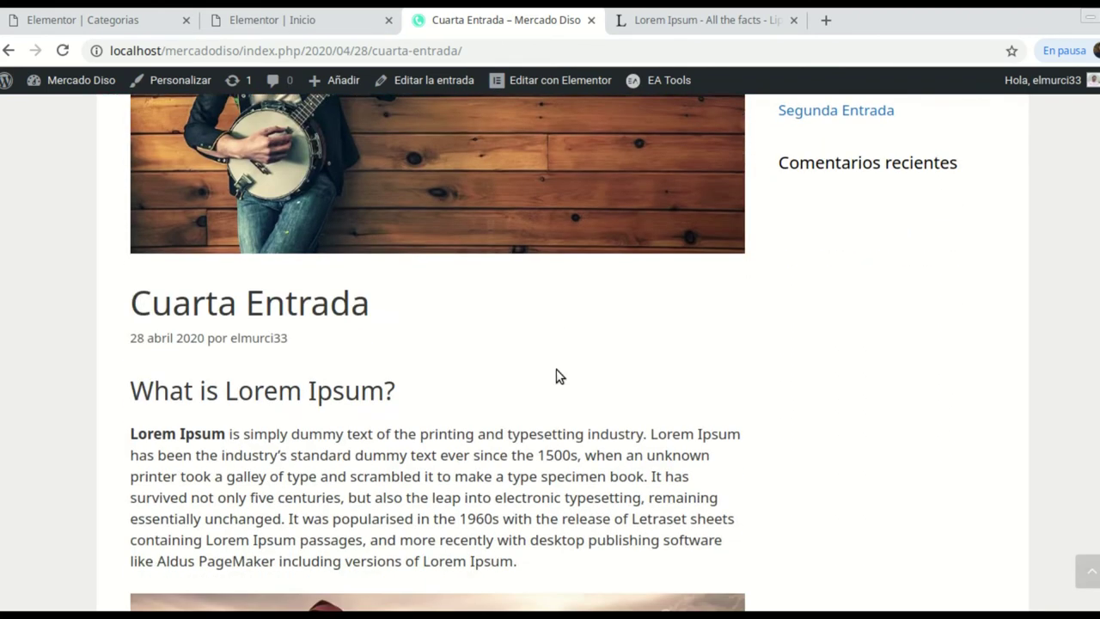
scroll(556, 363, up, 5)
scroll(554, 359, down, 2)
scroll(554, 359, up, 2)
scroll(546, 388, down, 2)
scroll(546, 395, down, 7)
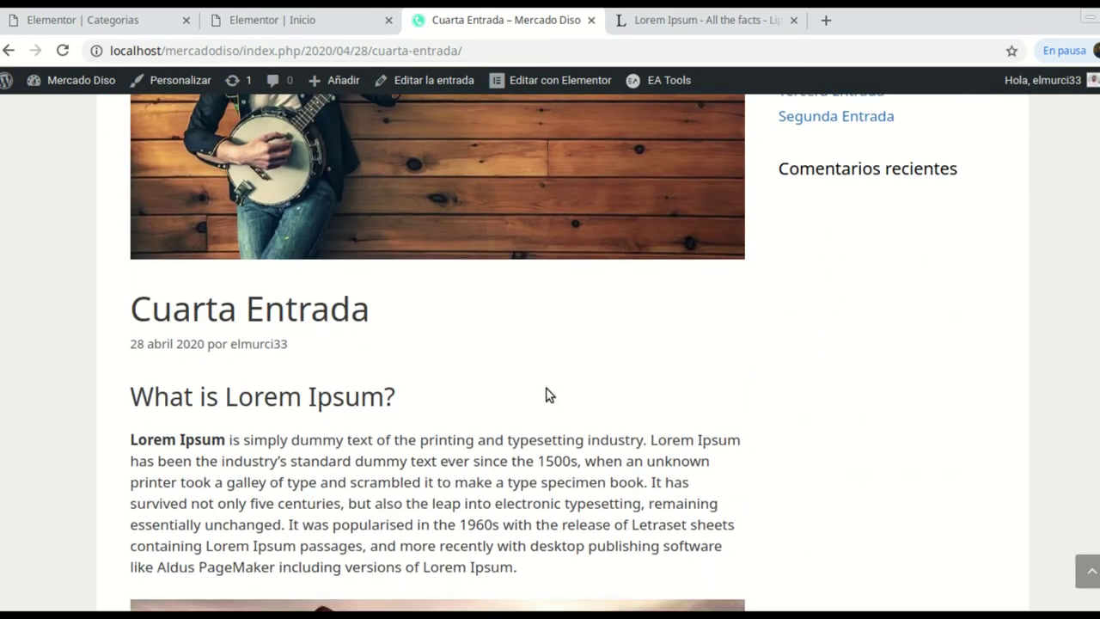
scroll(397, 410, down, 2)
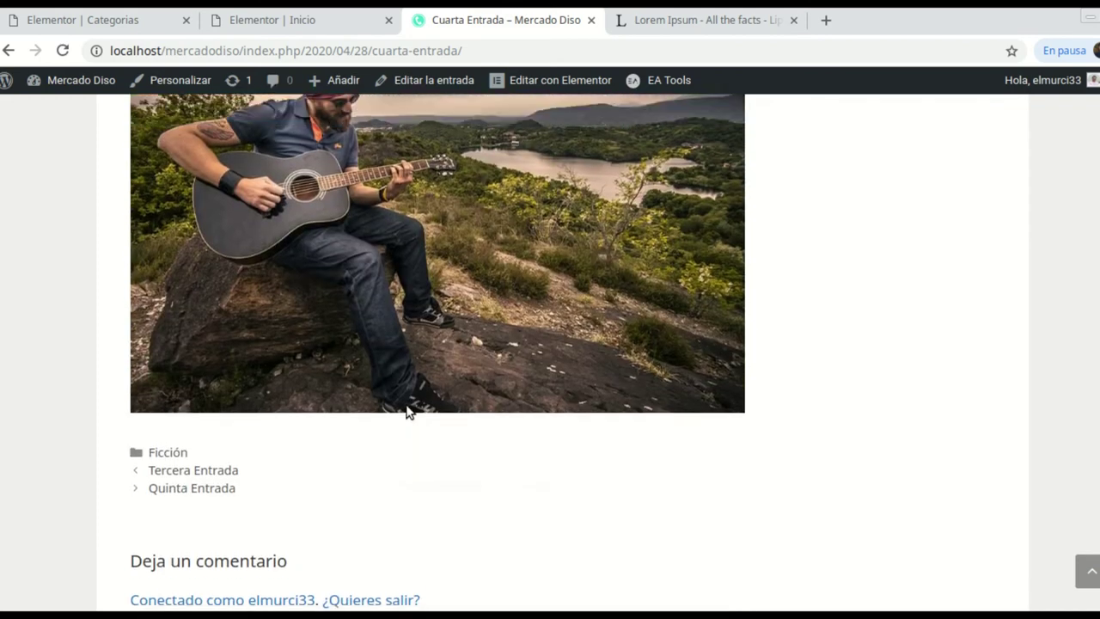
scroll(408, 407, up, 10)
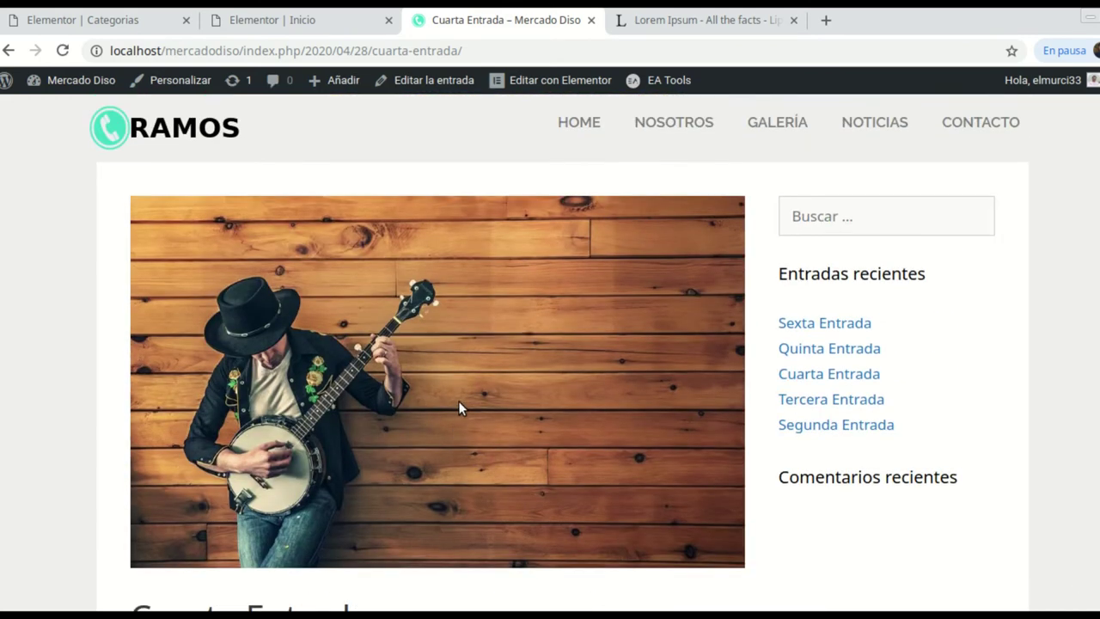
scroll(458, 398, down, 8)
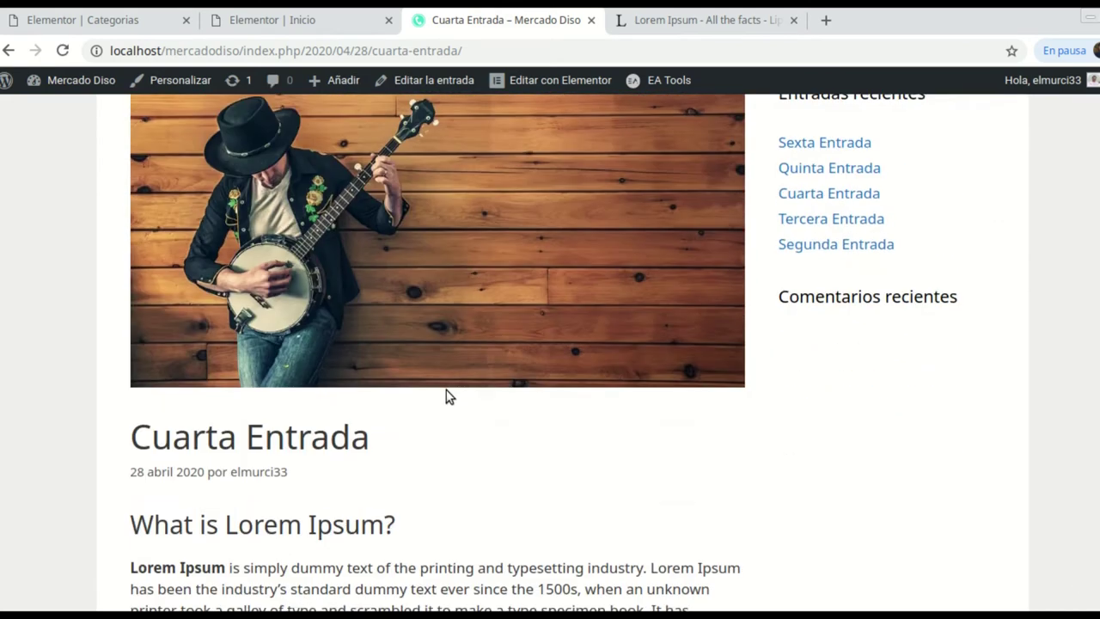
scroll(445, 394, down, 6)
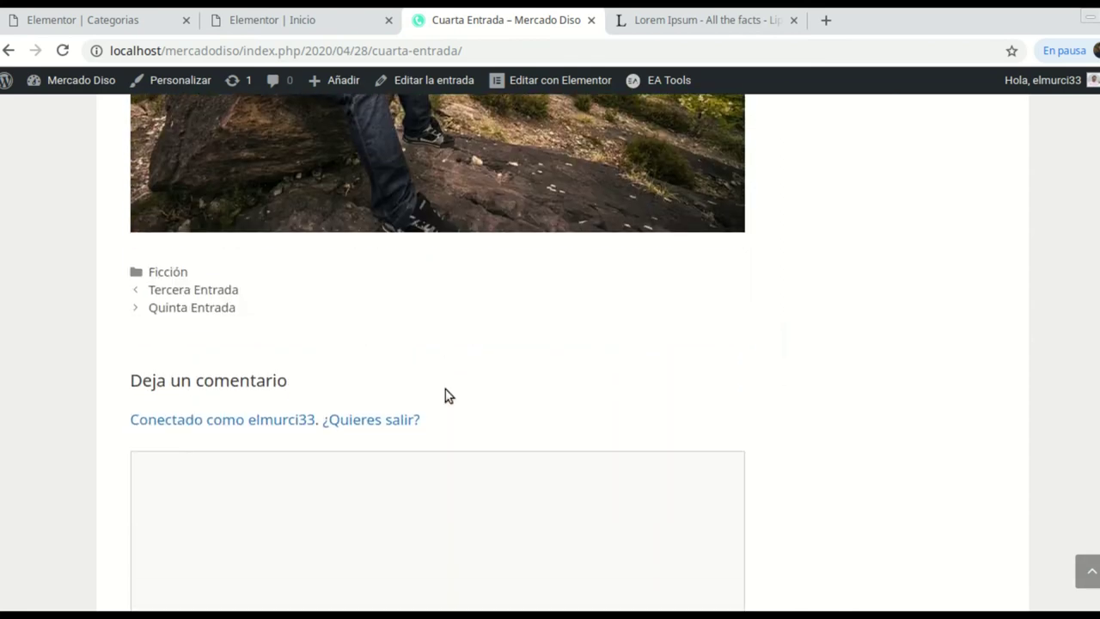
scroll(443, 373, up, 5)
scroll(450, 353, up, 8)
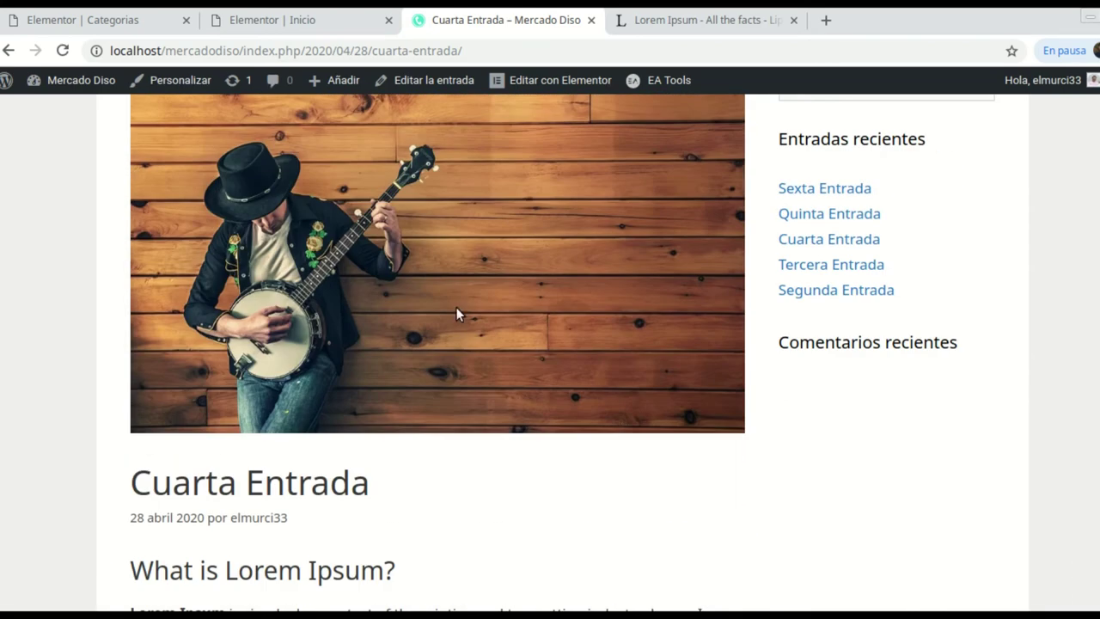
Step: Leave the Categorias template editor for the WordPress dashboard and show the Single templates in the Theme Builder
click(105, 23)
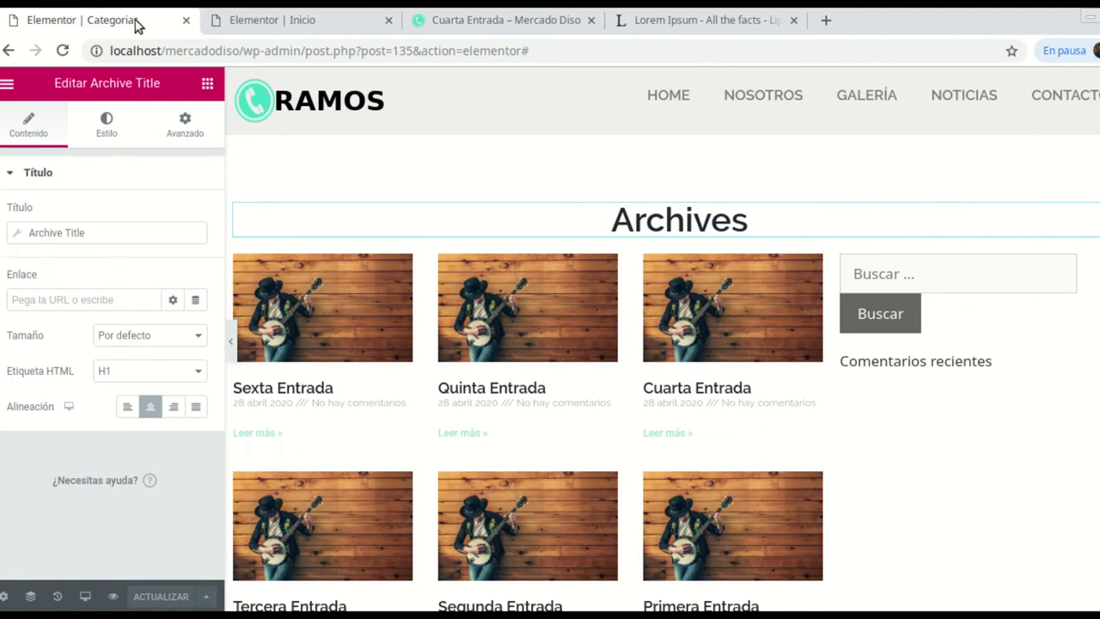
click(207, 82)
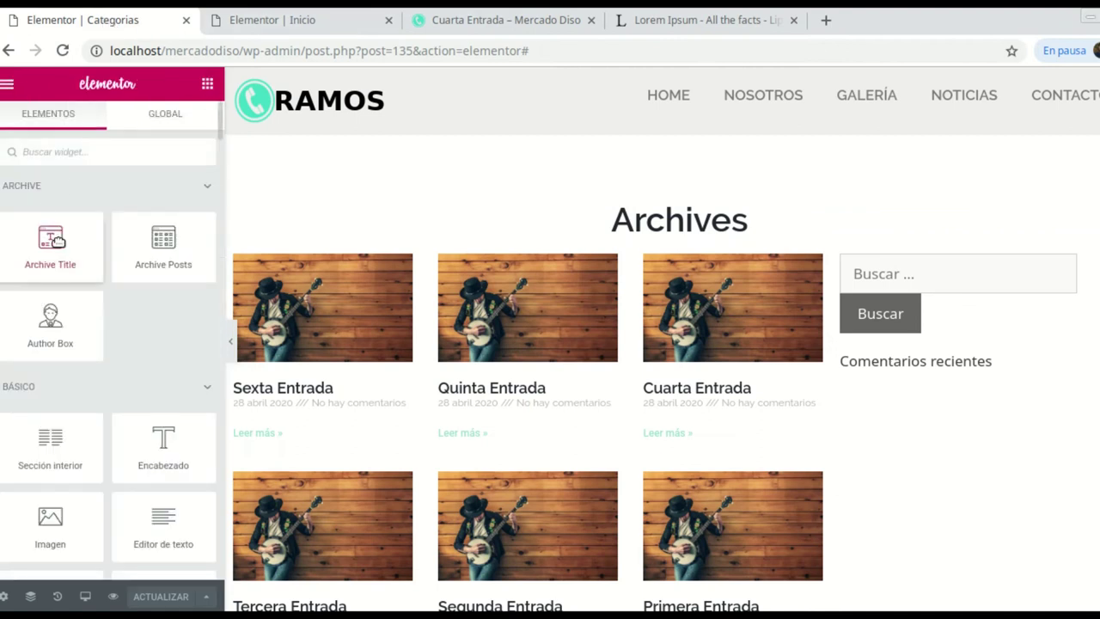
scroll(20, 120, down, 3)
click(7, 84)
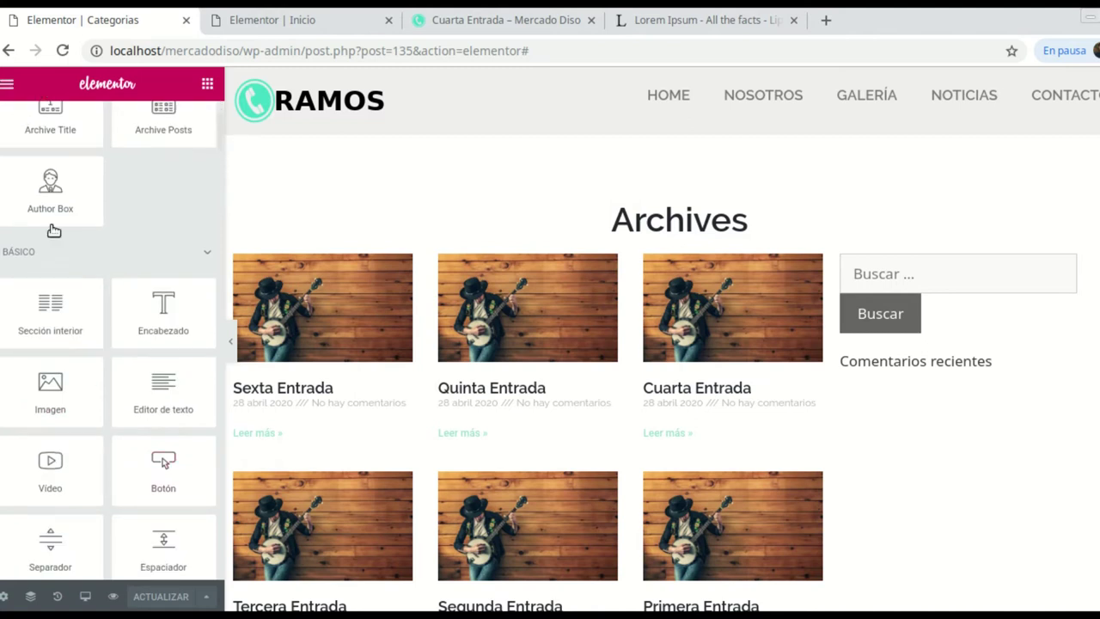
click(96, 526)
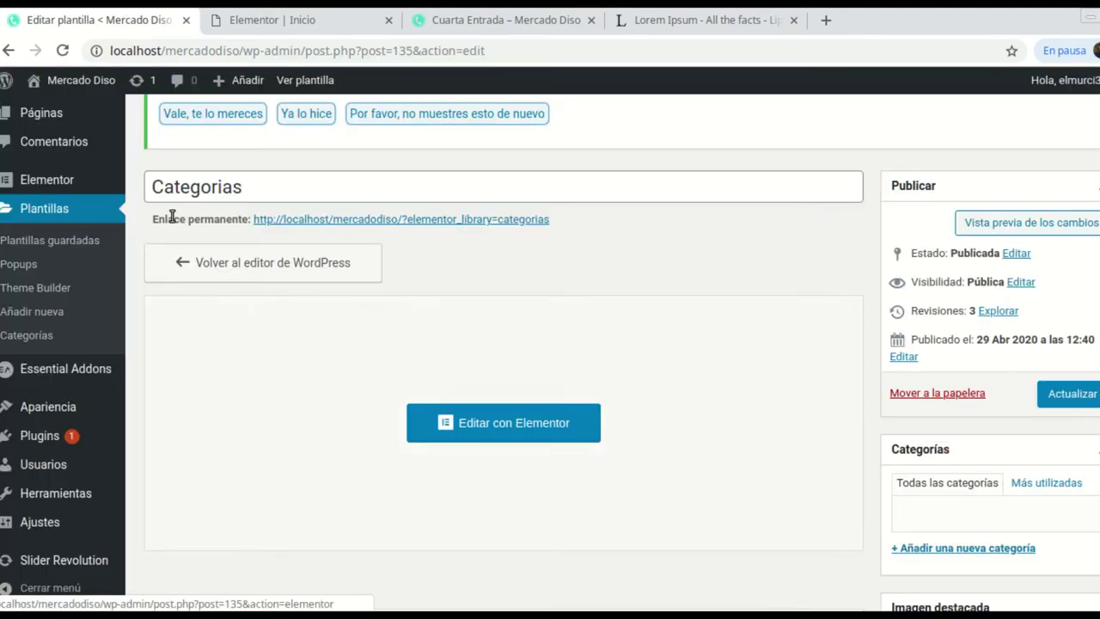
click(35, 288)
scroll(387, 335, down, 3)
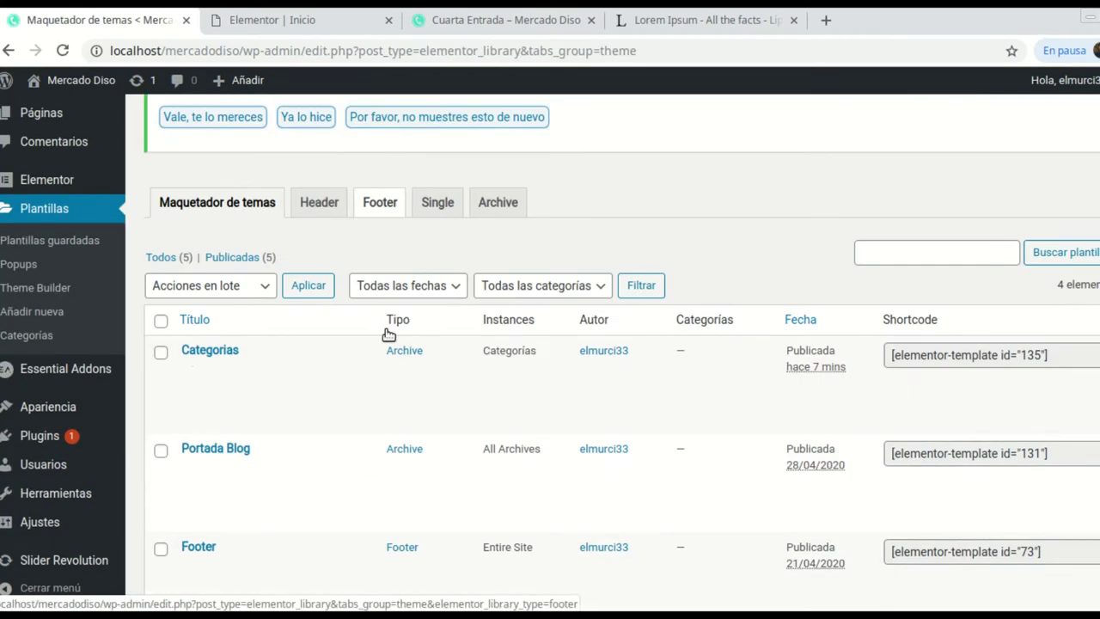
scroll(521, 408, up, 2)
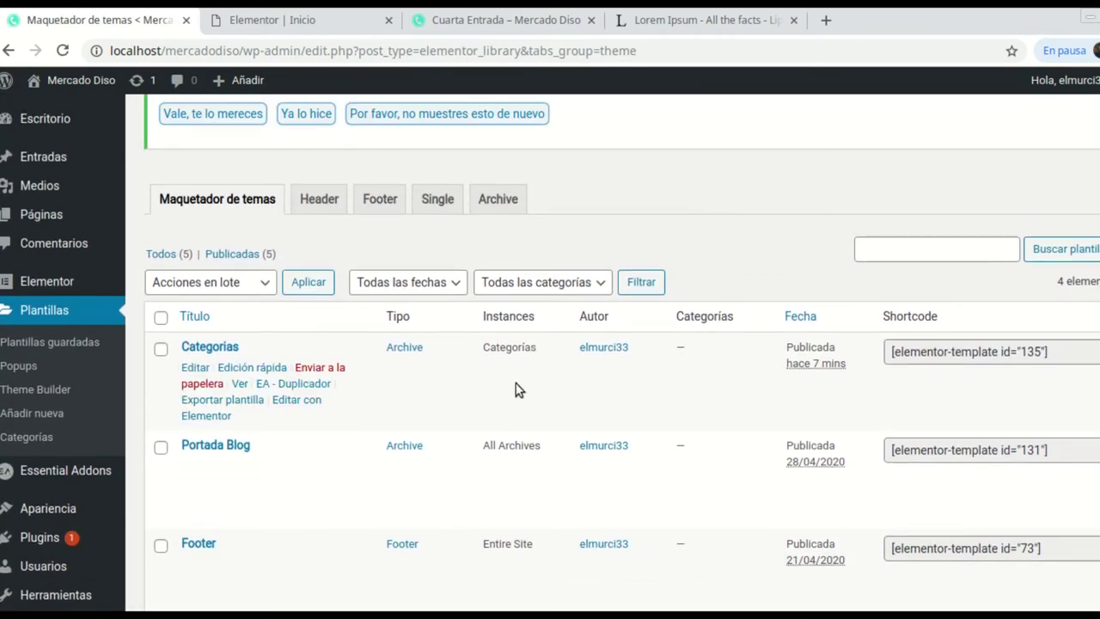
click(439, 200)
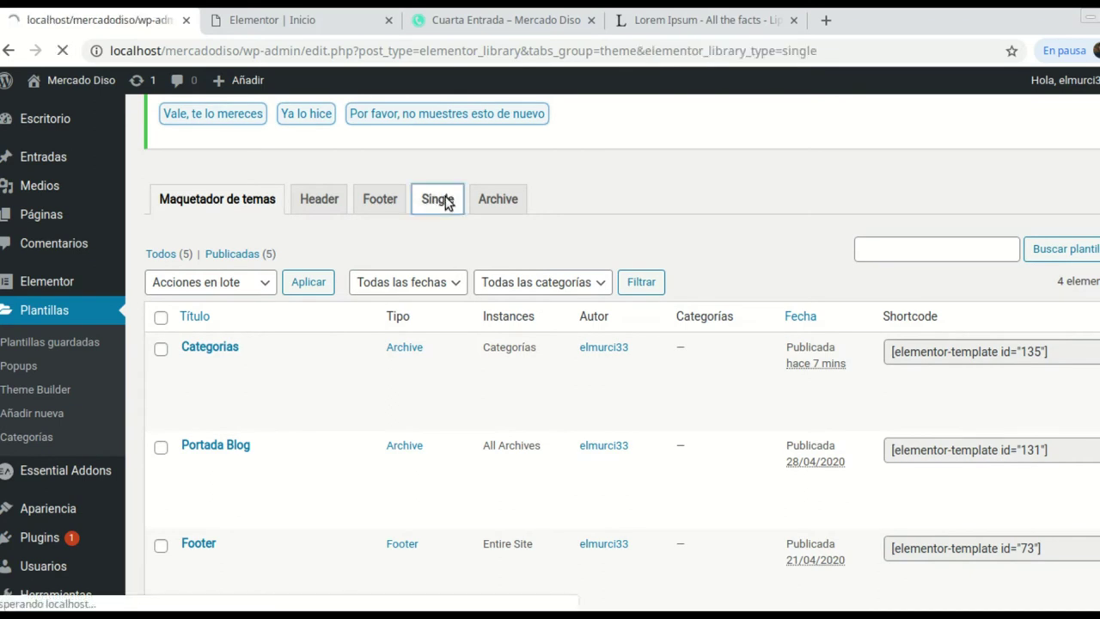
scroll(622, 421, down, 3)
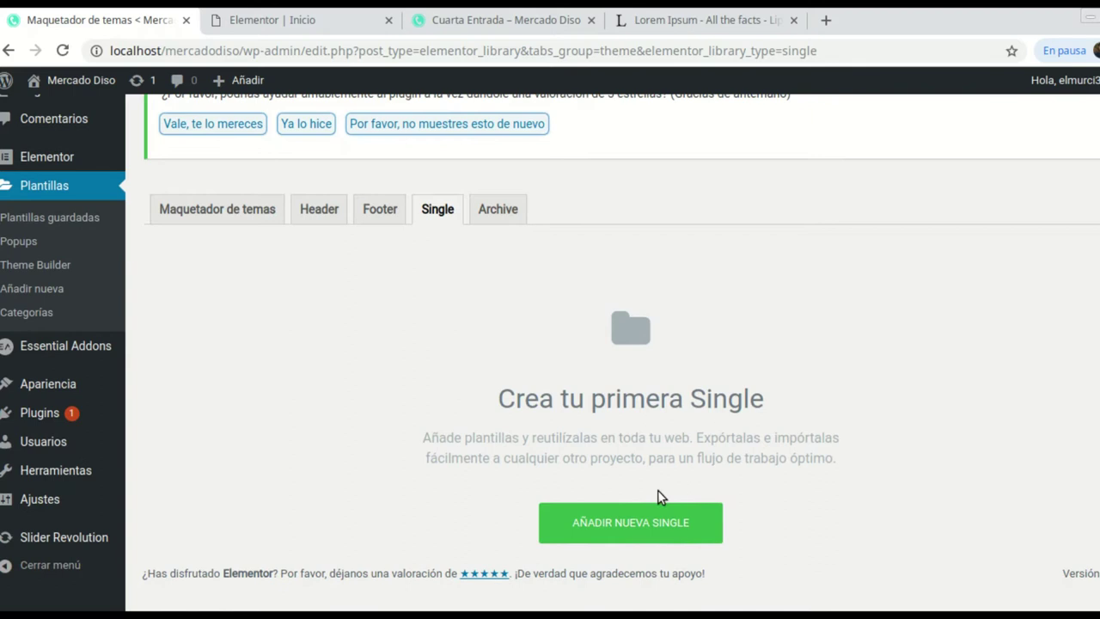
Step: Create a Single template for the Entrada post type, name it Entrada, and dismiss the template library
click(625, 526)
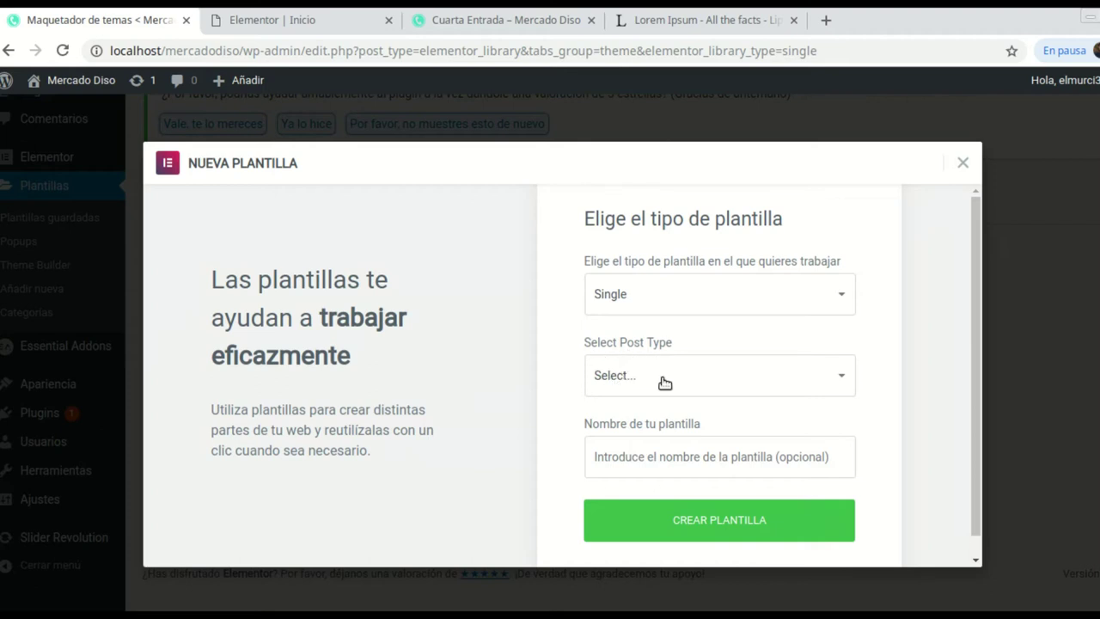
click(841, 380)
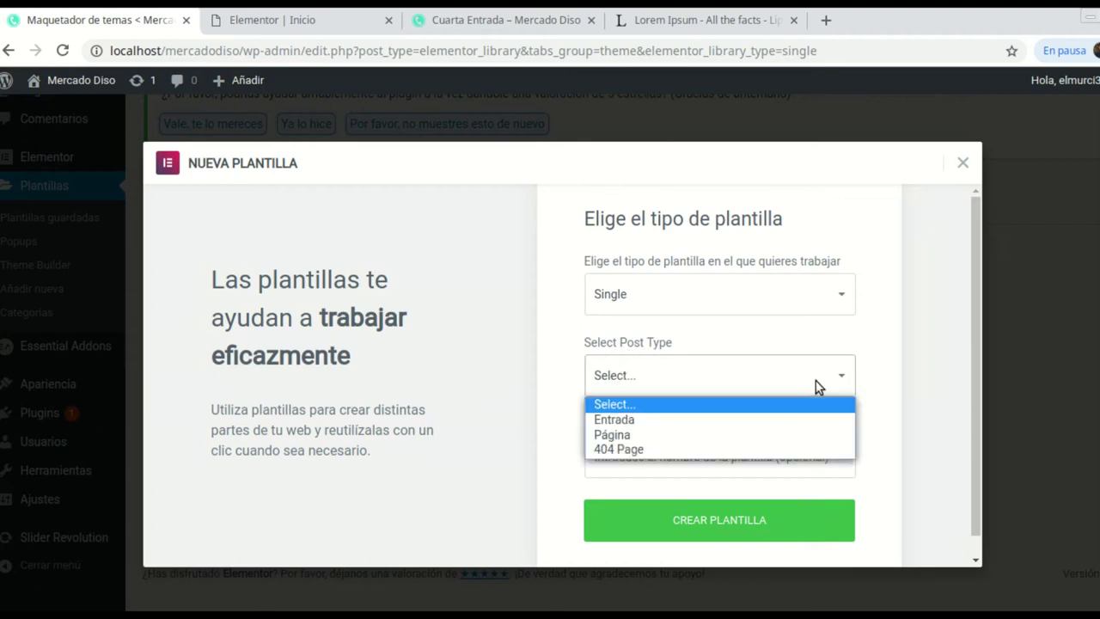
click(635, 420)
click(660, 469)
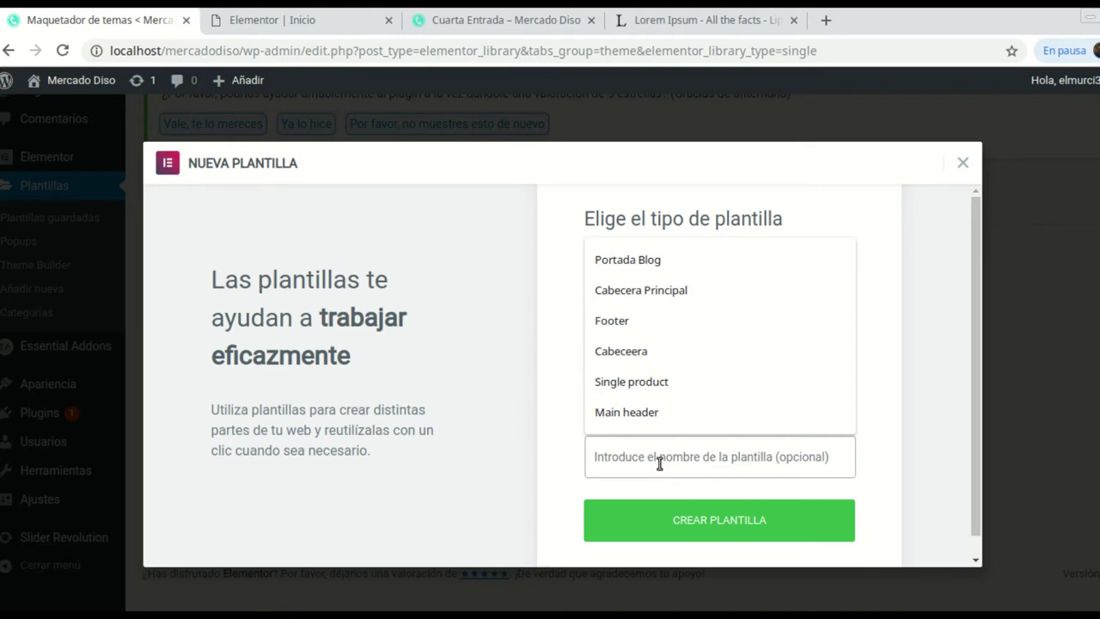
text(Entrada)
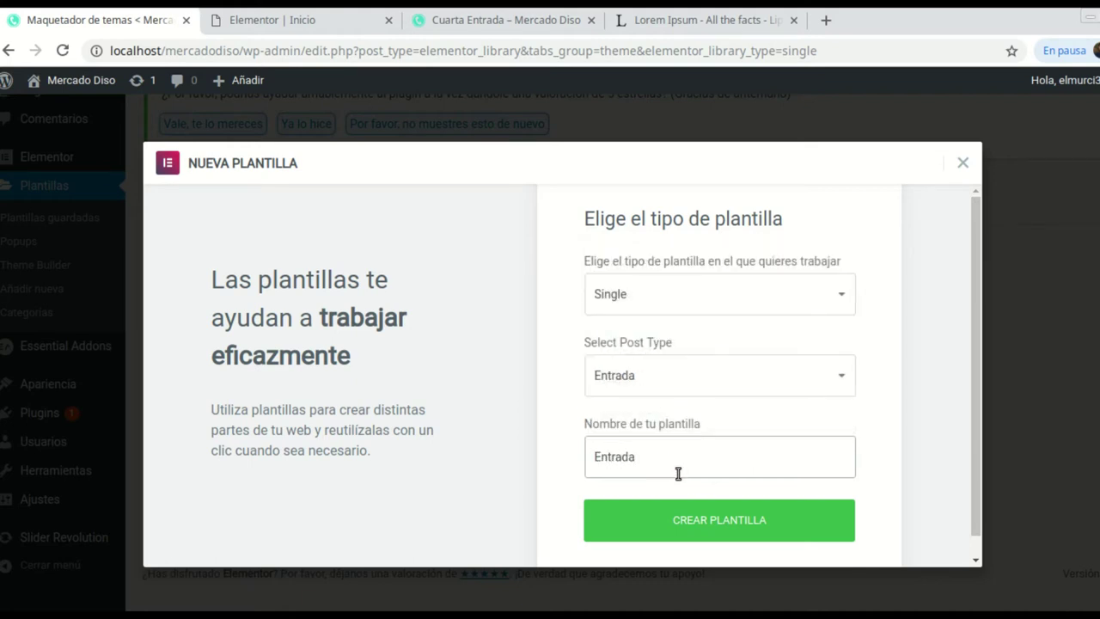
click(715, 522)
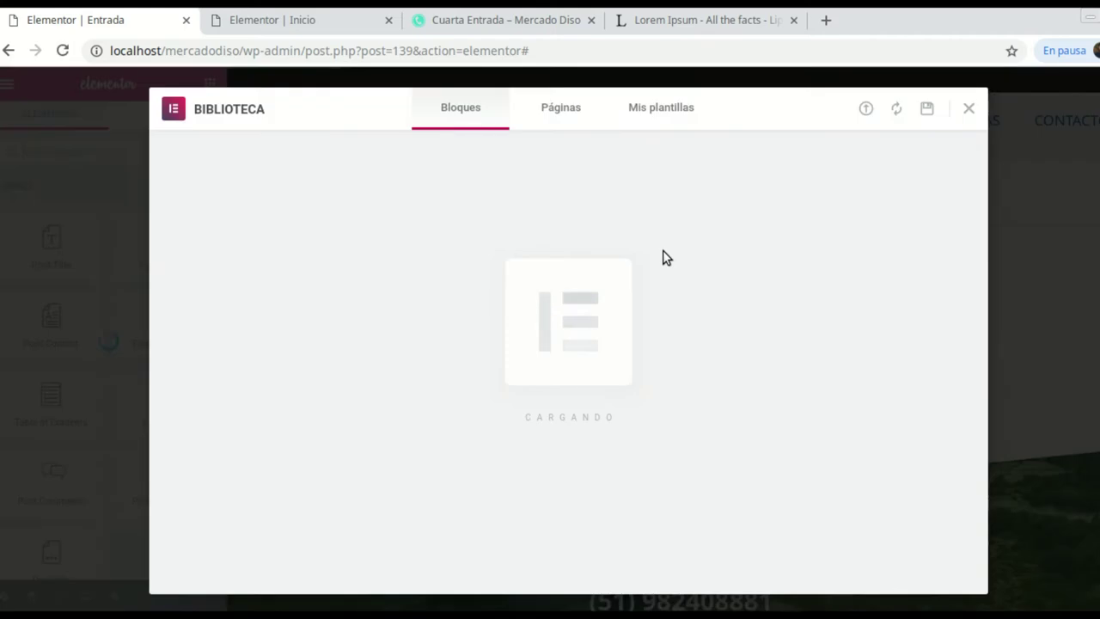
click(968, 110)
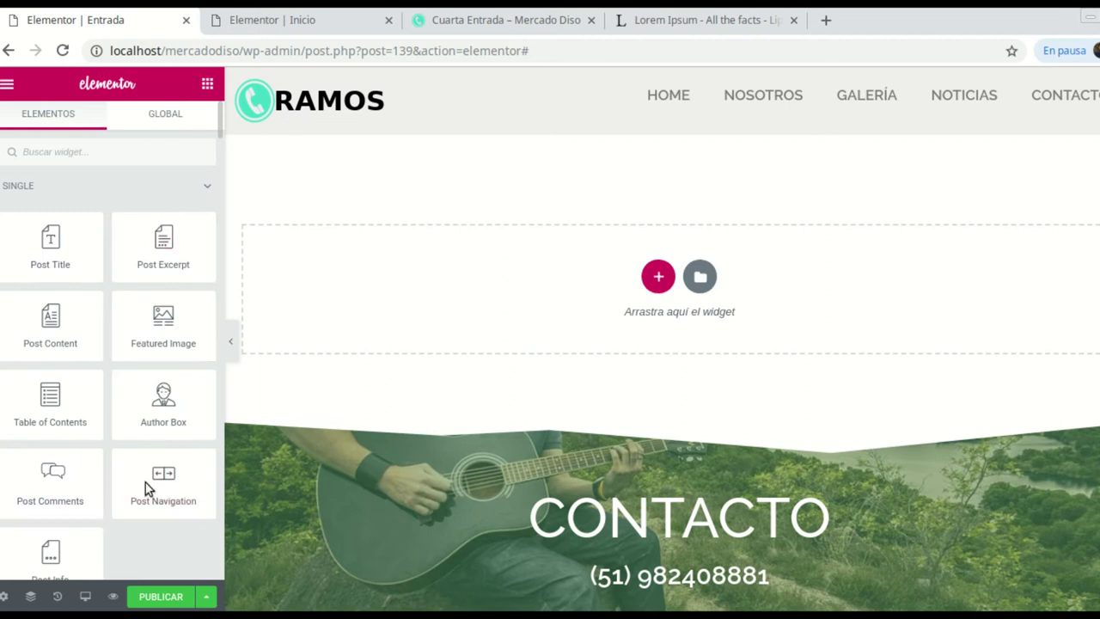
Step: Add a one-column section, place a Featured Image widget in it and align the image to the center
click(658, 278)
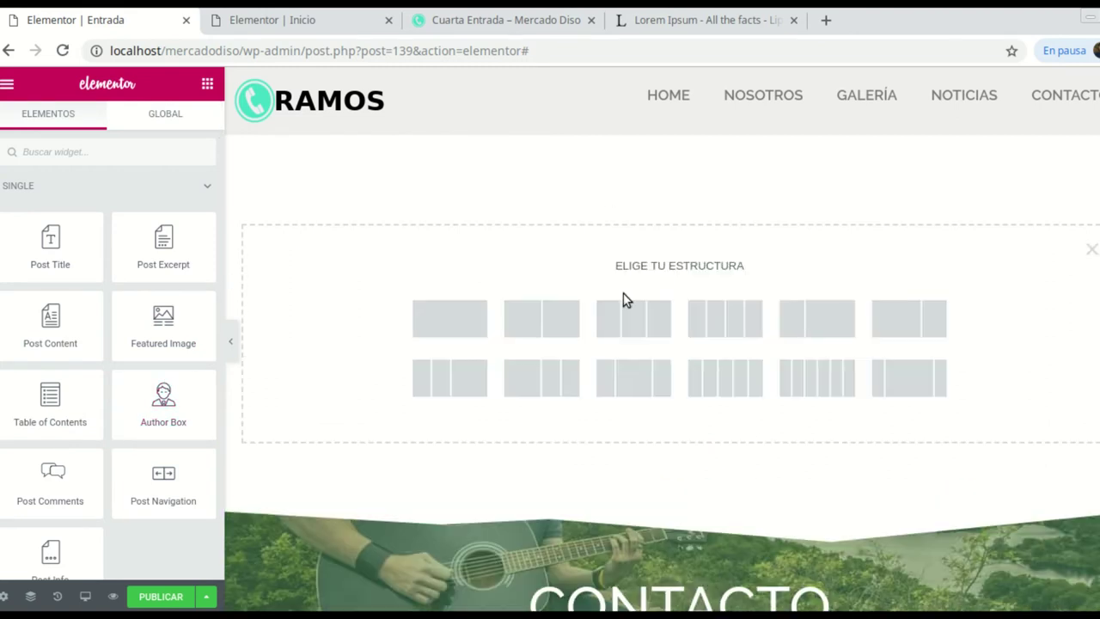
click(455, 341)
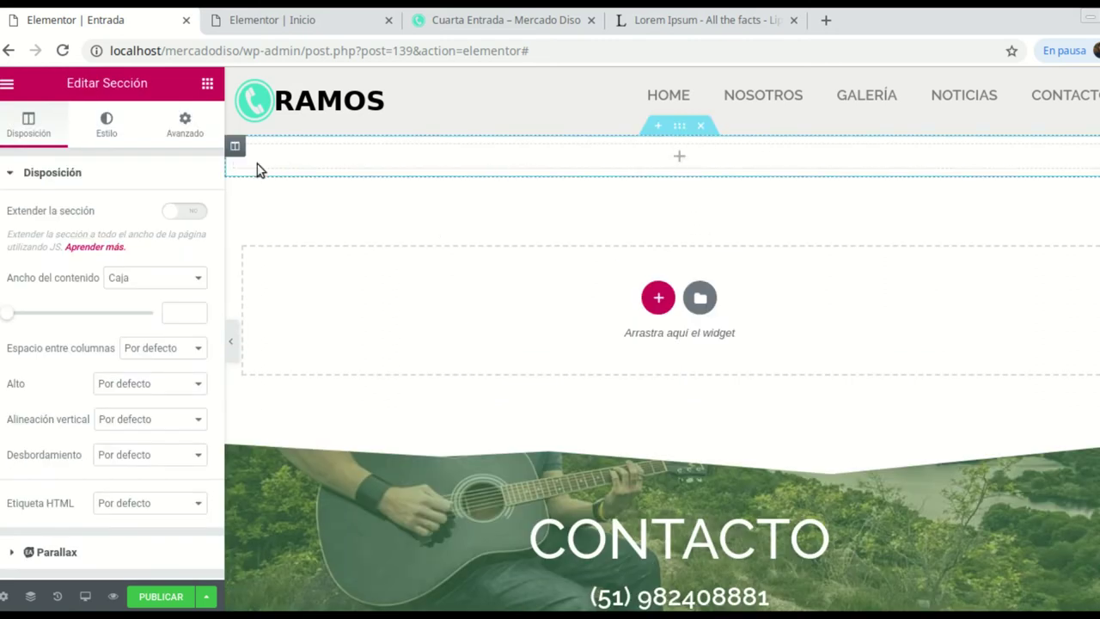
click(208, 86)
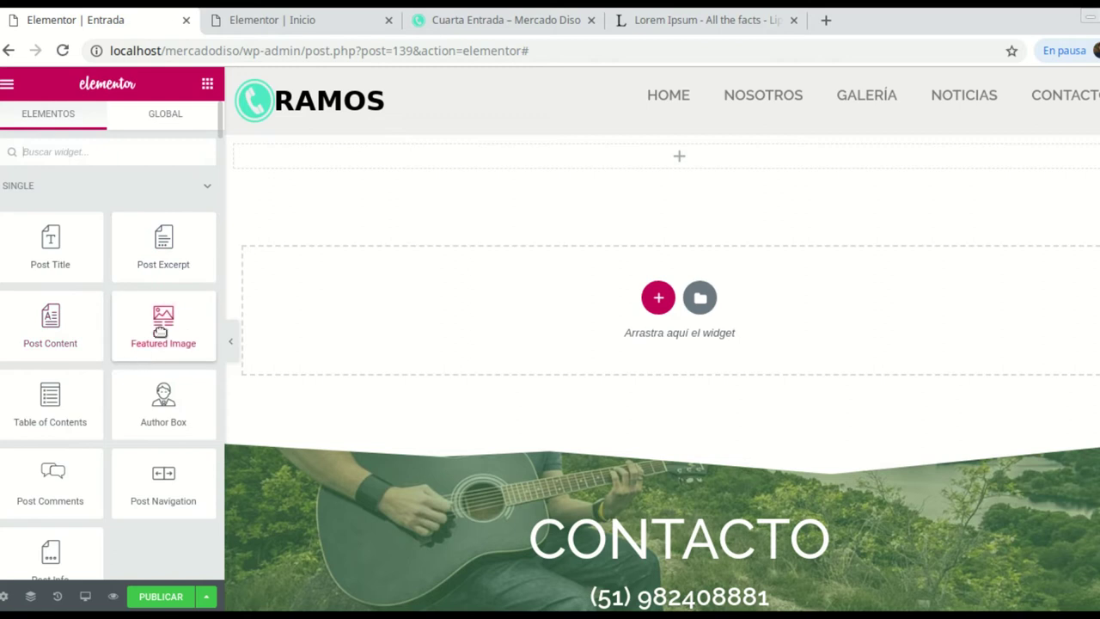
drag(185, 312, 673, 166)
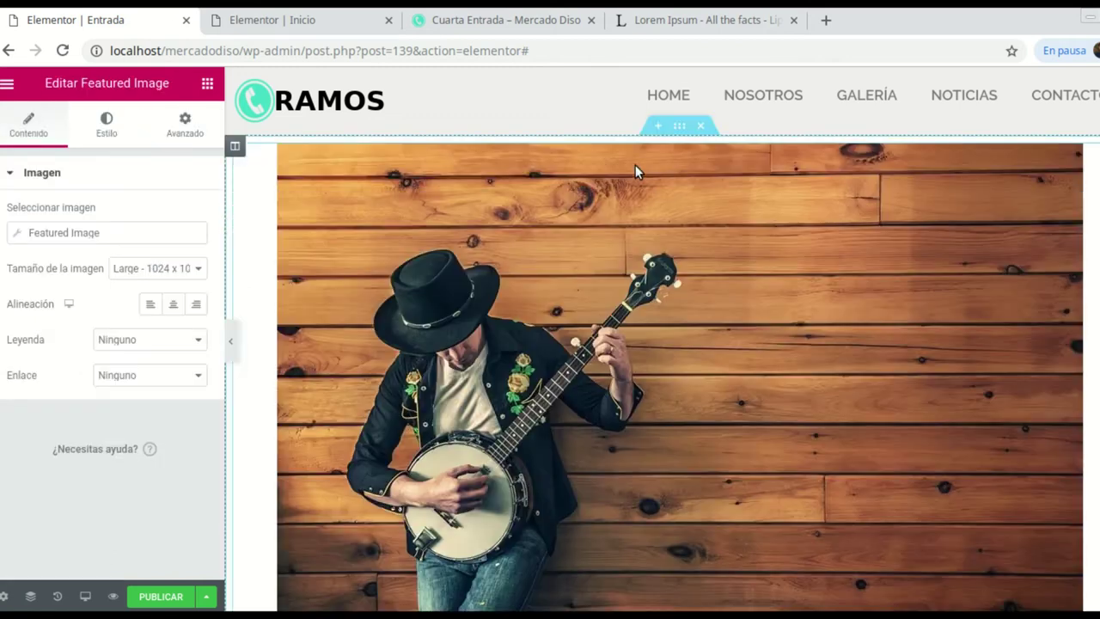
scroll(671, 275, down, 1)
scroll(528, 273, up, 2)
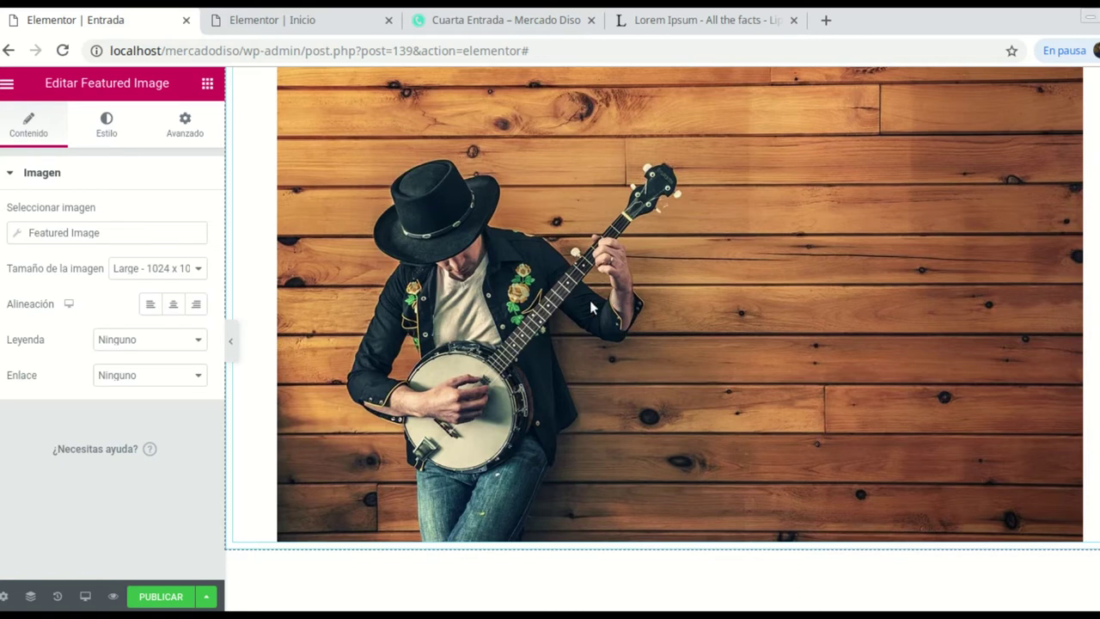
click(175, 309)
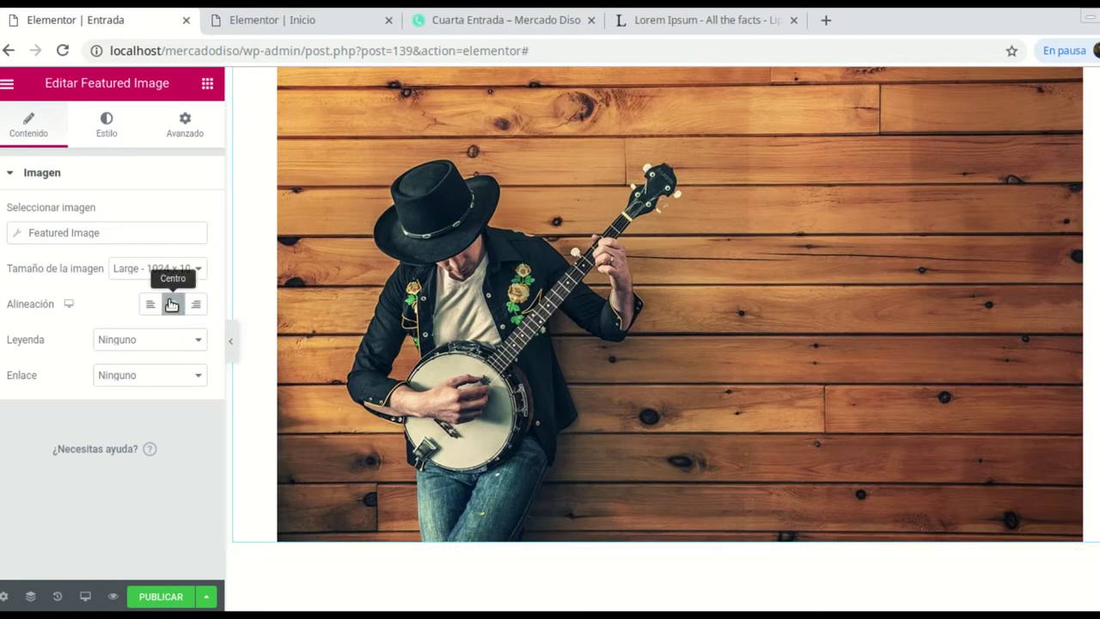
Step: Add a two-column section with a wider first column below the featured image and place a centered Post Title in the wider column
scroll(712, 341, down, 3)
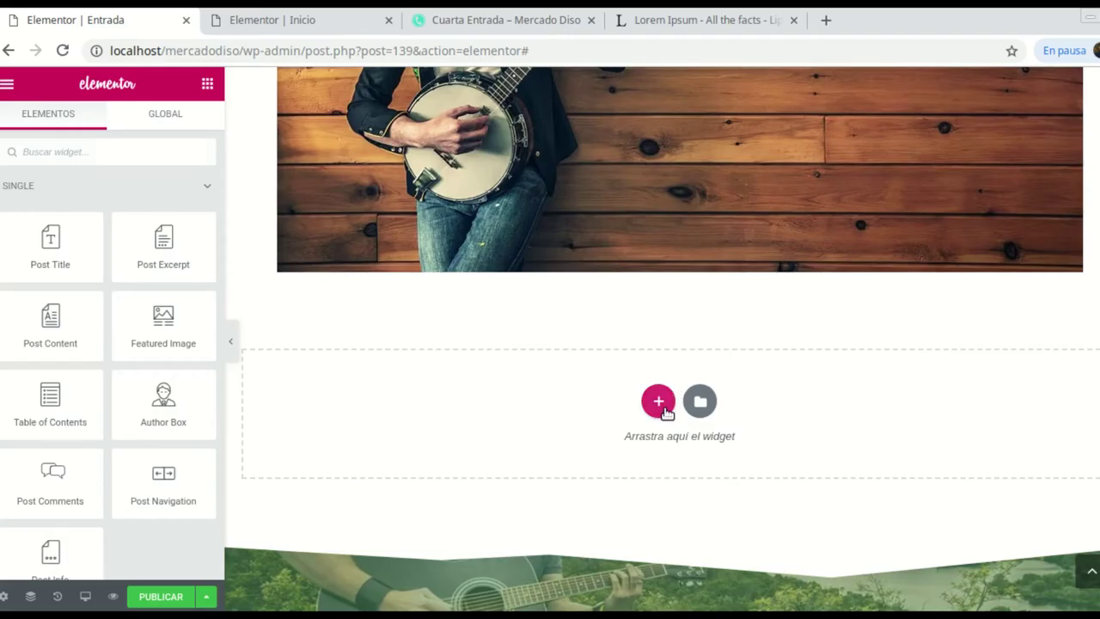
click(658, 402)
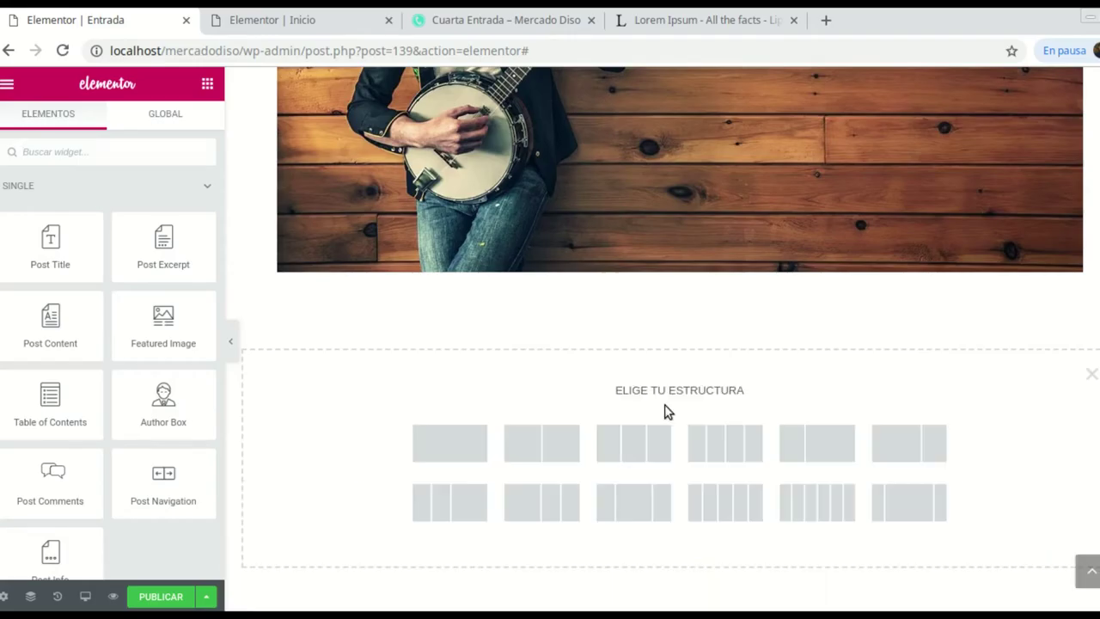
click(919, 445)
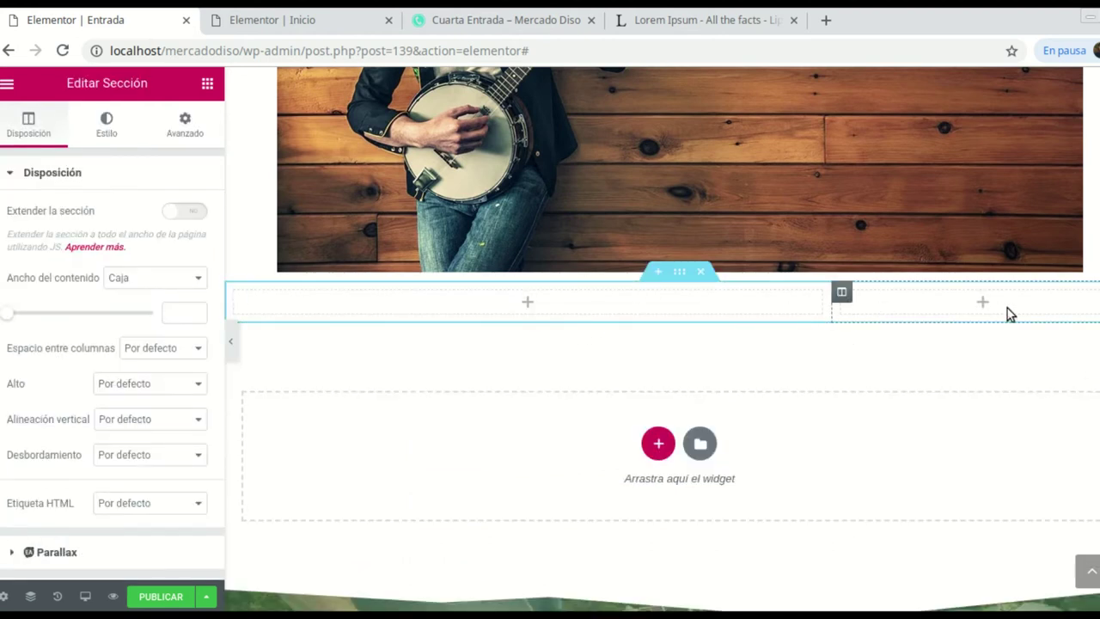
click(528, 306)
drag(252, 297, 535, 308)
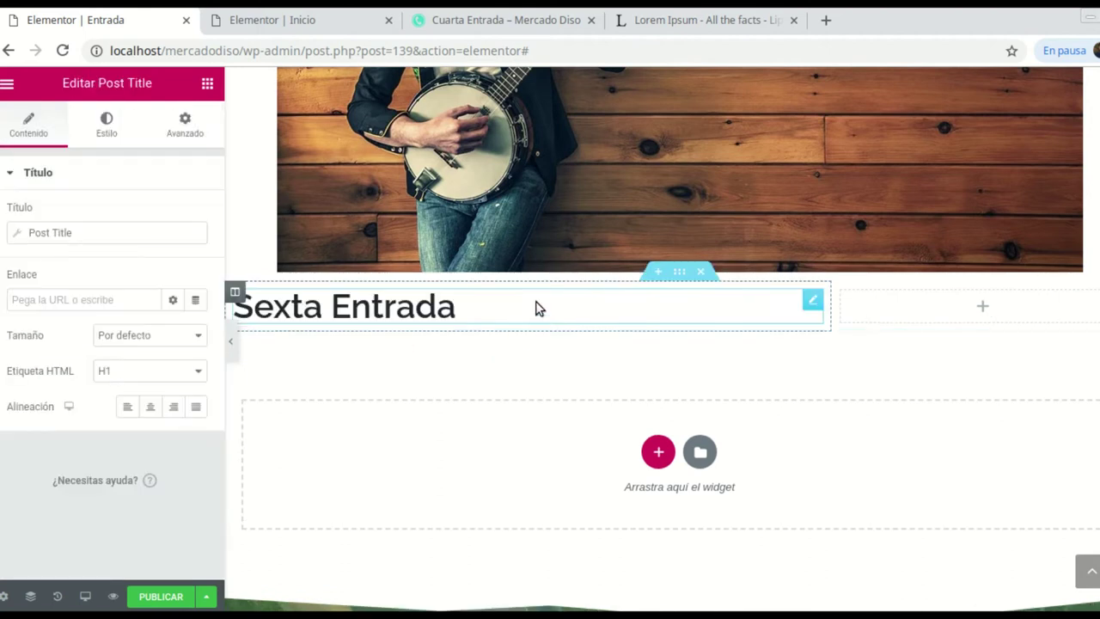
click(150, 408)
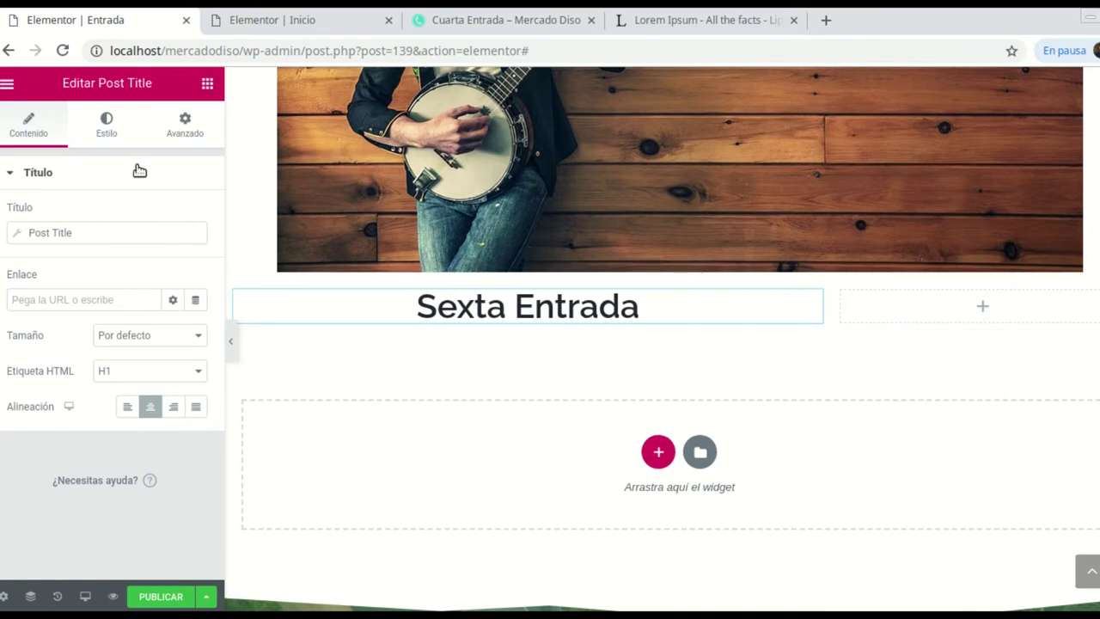
Step: Place a Post Content widget under the post title in the wider column
click(206, 86)
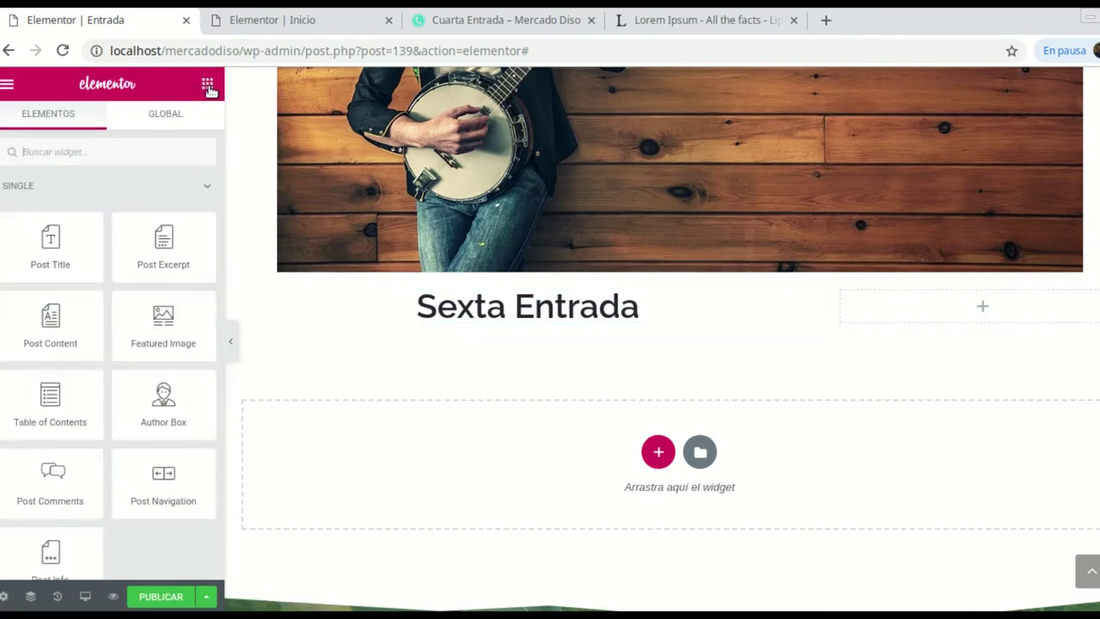
scroll(152, 277, down, 1)
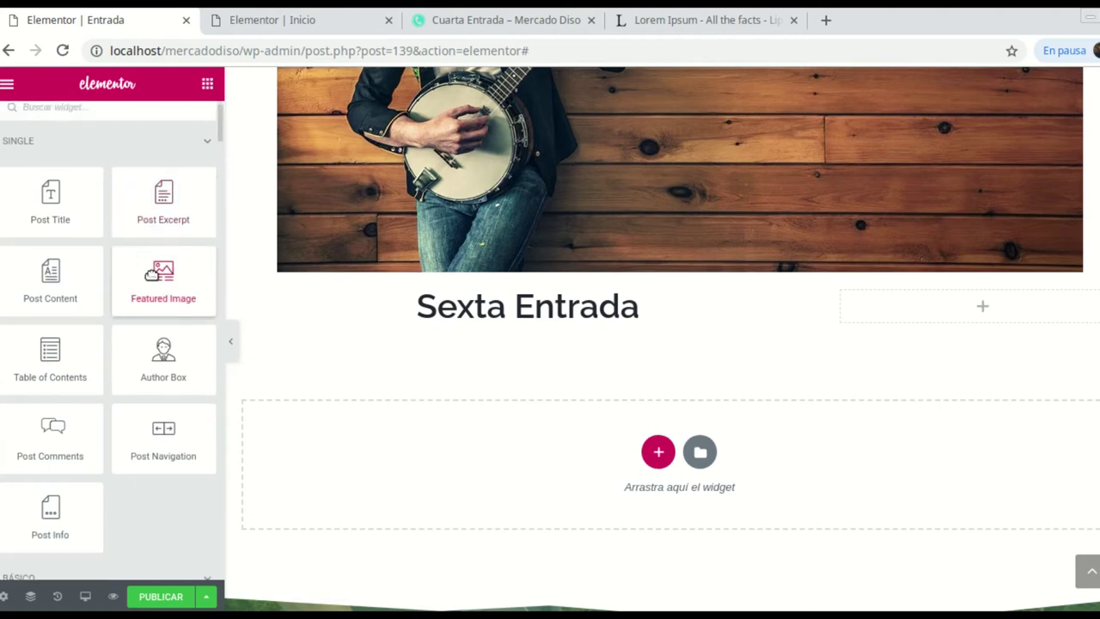
drag(54, 272, 515, 322)
scroll(593, 391, down, 5)
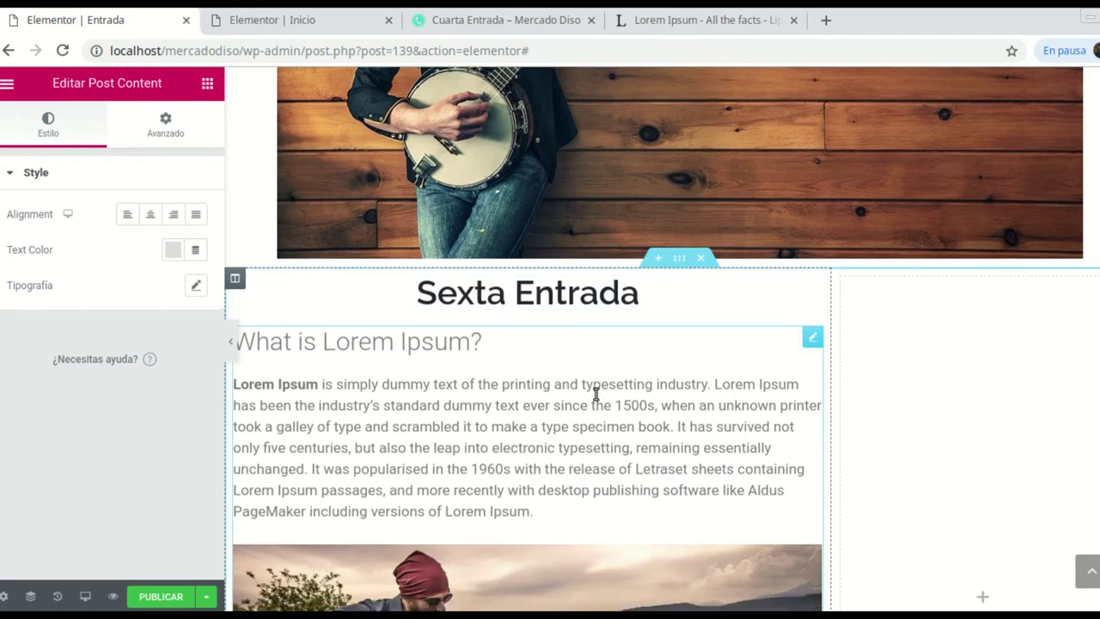
scroll(593, 394, down, 2)
scroll(594, 393, up, 5)
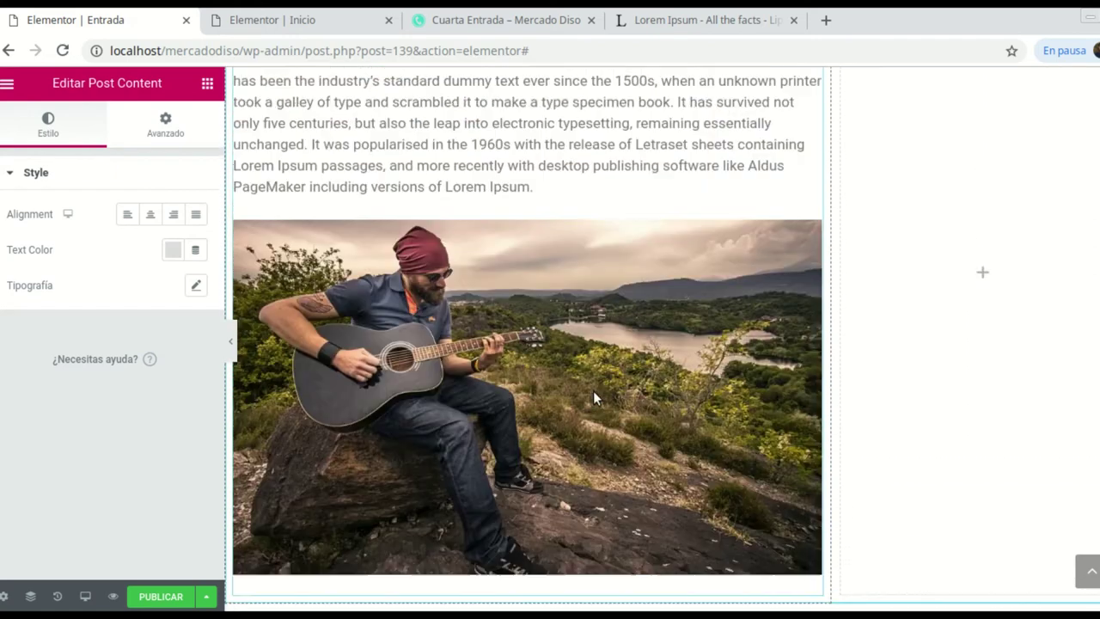
scroll(593, 394, down, 3)
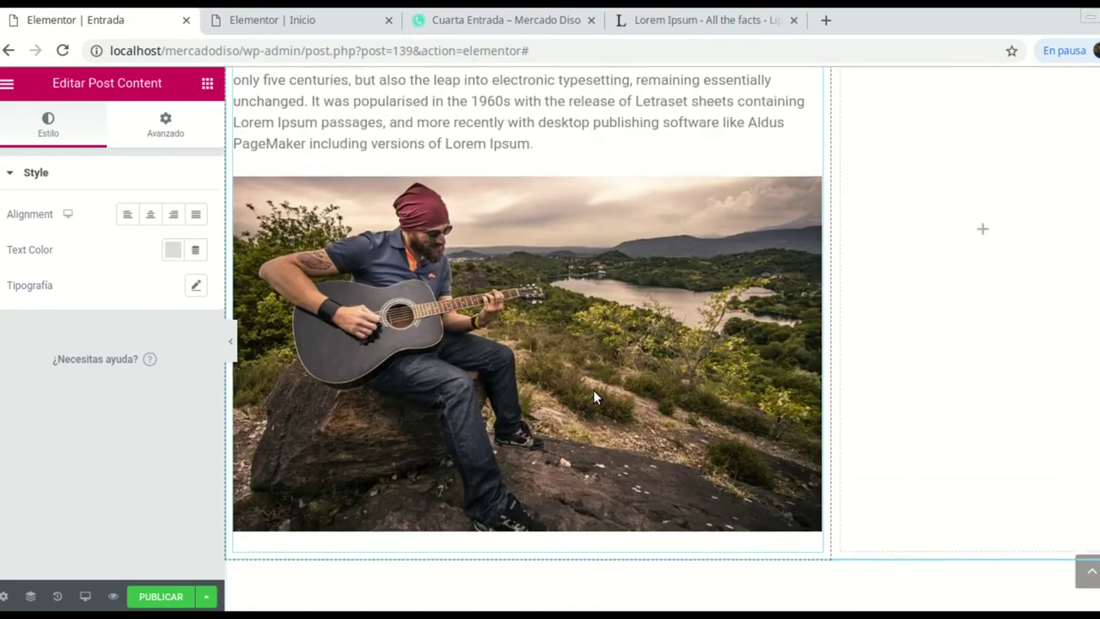
scroll(593, 393, up, 1)
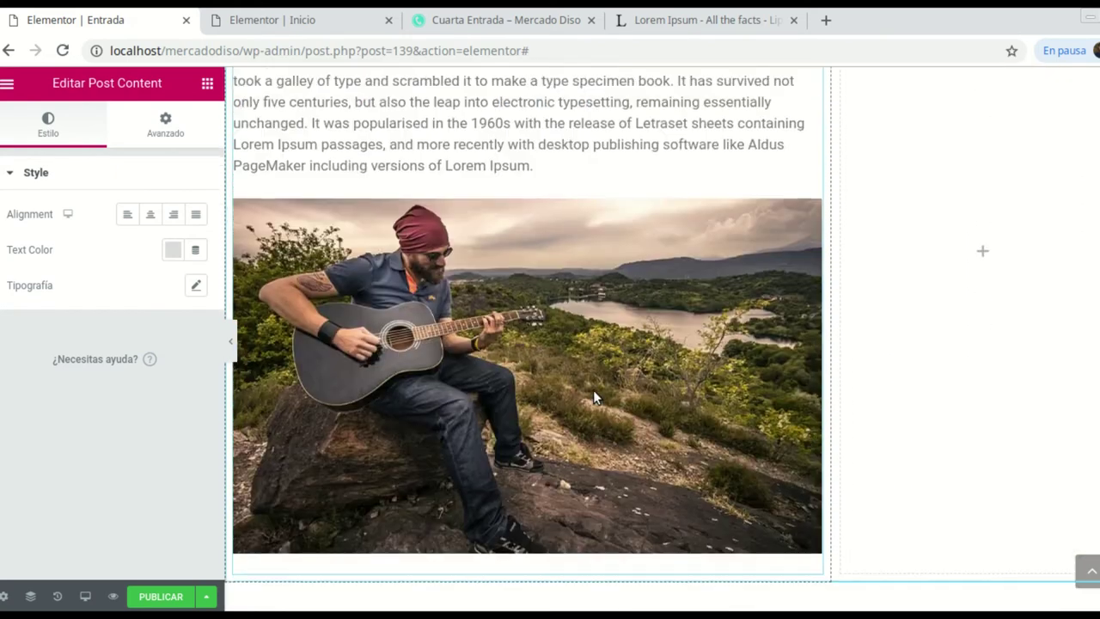
Step: Set the Post Content text alignment to Justified
click(149, 216)
scroll(464, 248, up, 5)
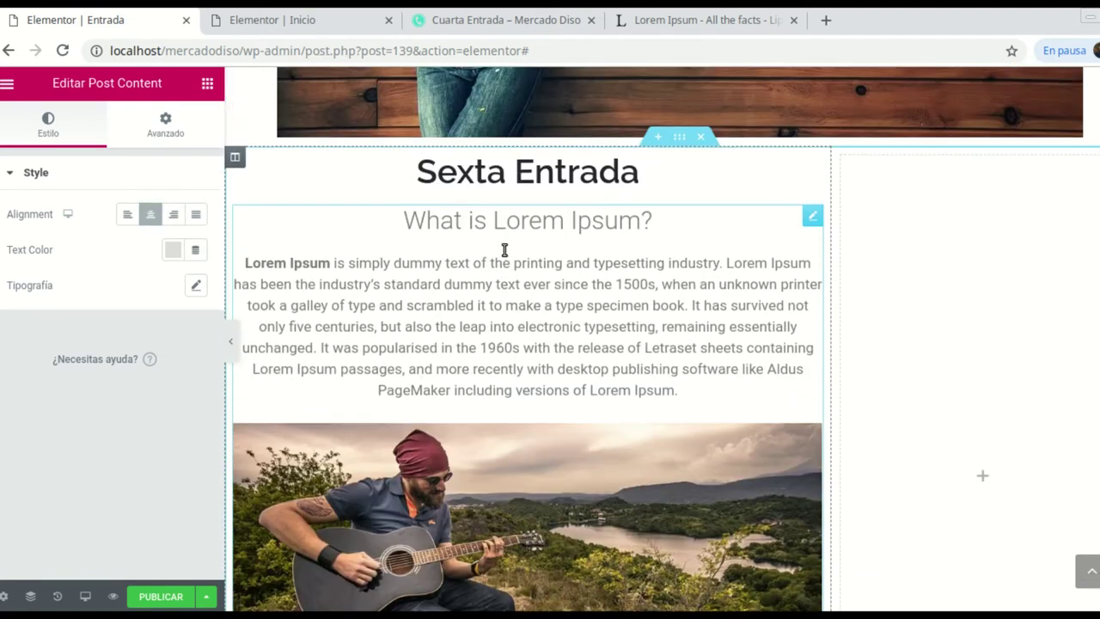
scroll(503, 249, down, 1)
click(196, 214)
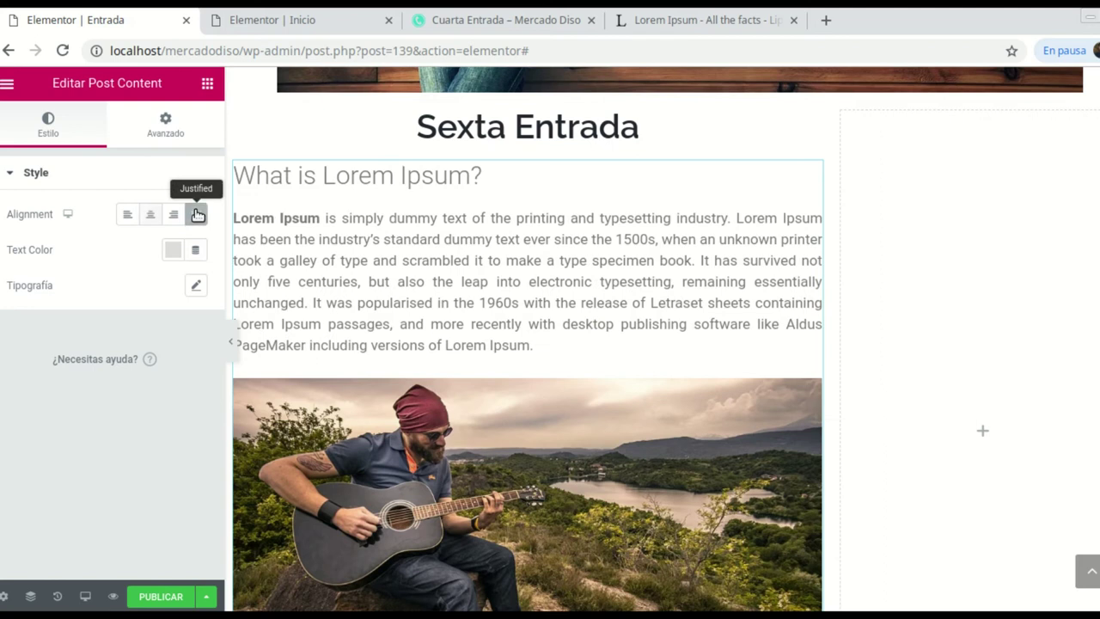
Step: Review the template layout from the featured image through the title and content to the image inside the post
scroll(536, 331, up, 1)
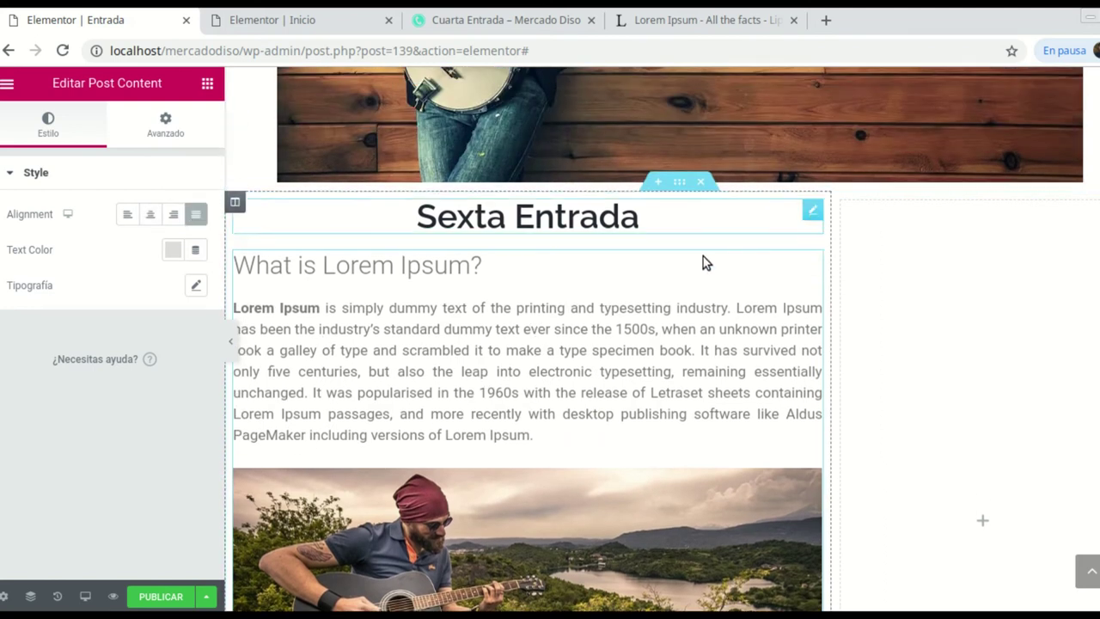
scroll(634, 364, down, 2)
scroll(634, 365, down, 1)
scroll(523, 226, up, 2)
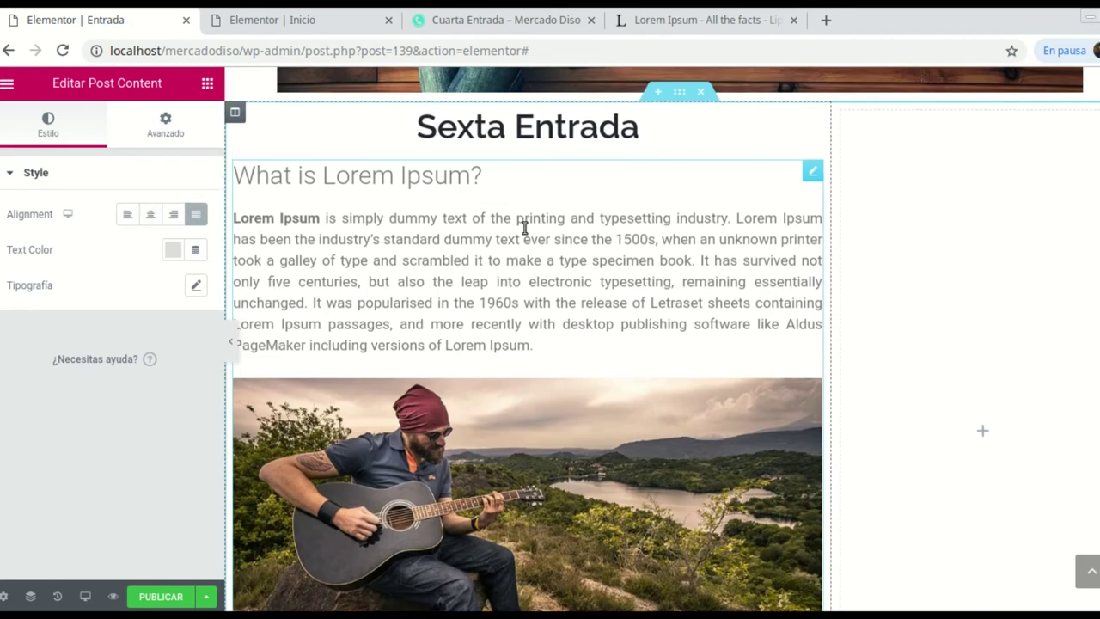
scroll(507, 398, down, 2)
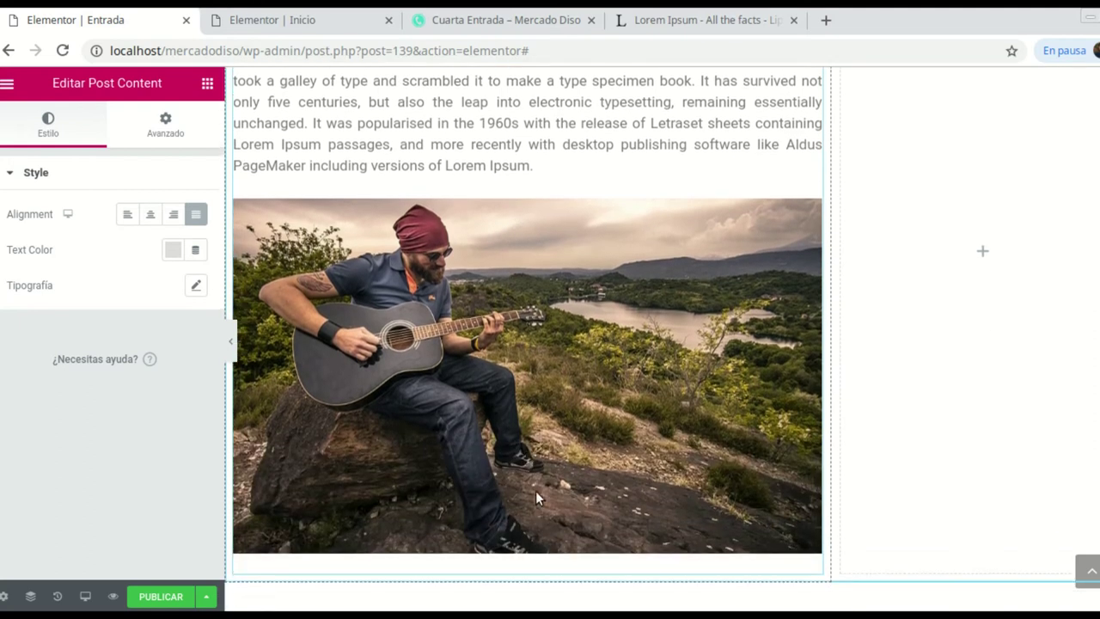
scroll(532, 417, up, 4)
scroll(551, 401, up, 2)
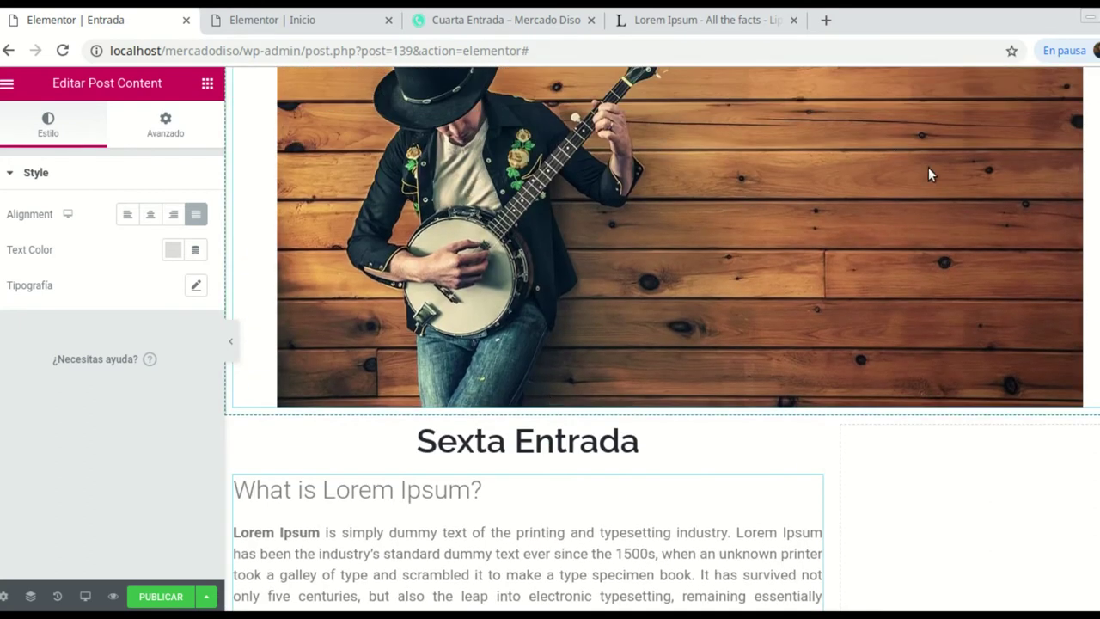
scroll(676, 214, up, 1)
scroll(810, 226, down, 5)
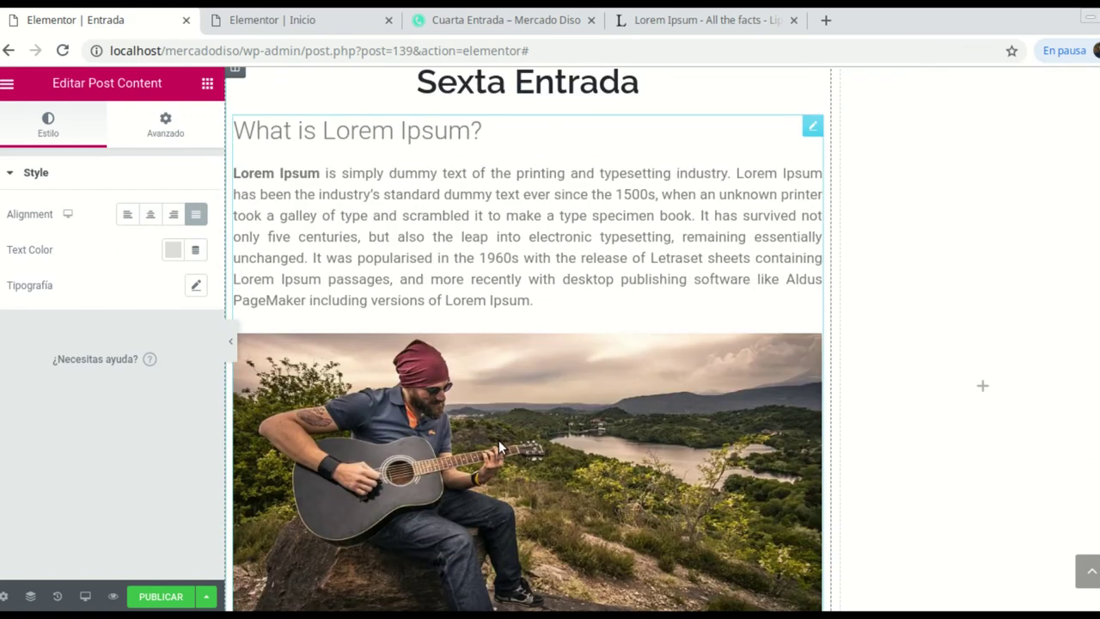
Step: Add an Author Box widget below the post content in the wider column
scroll(498, 440, down, 2)
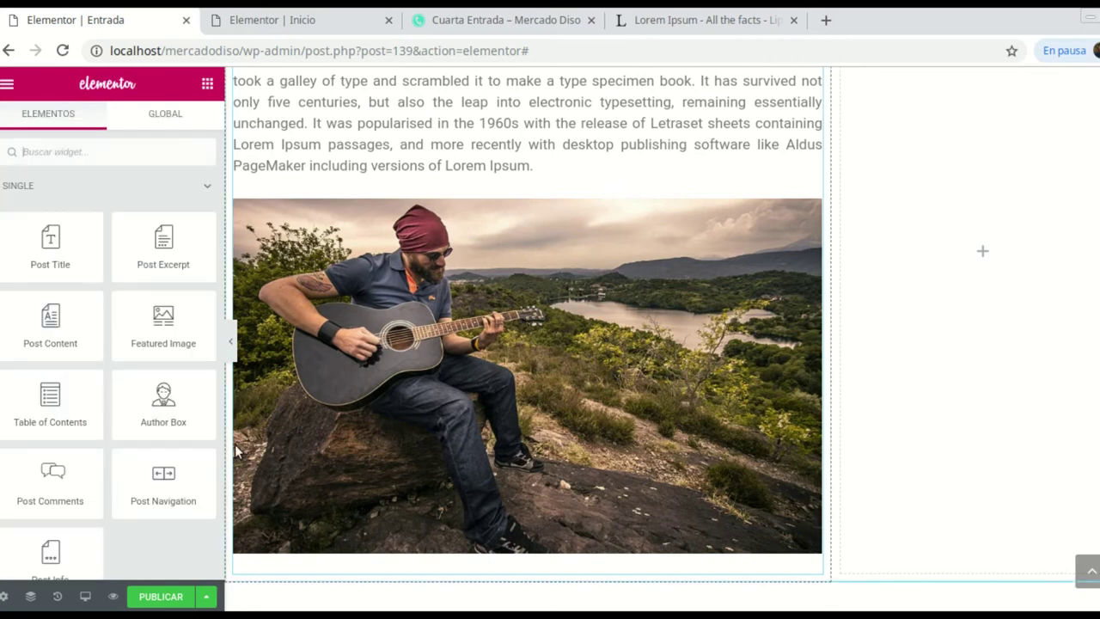
scroll(433, 376, down, 1)
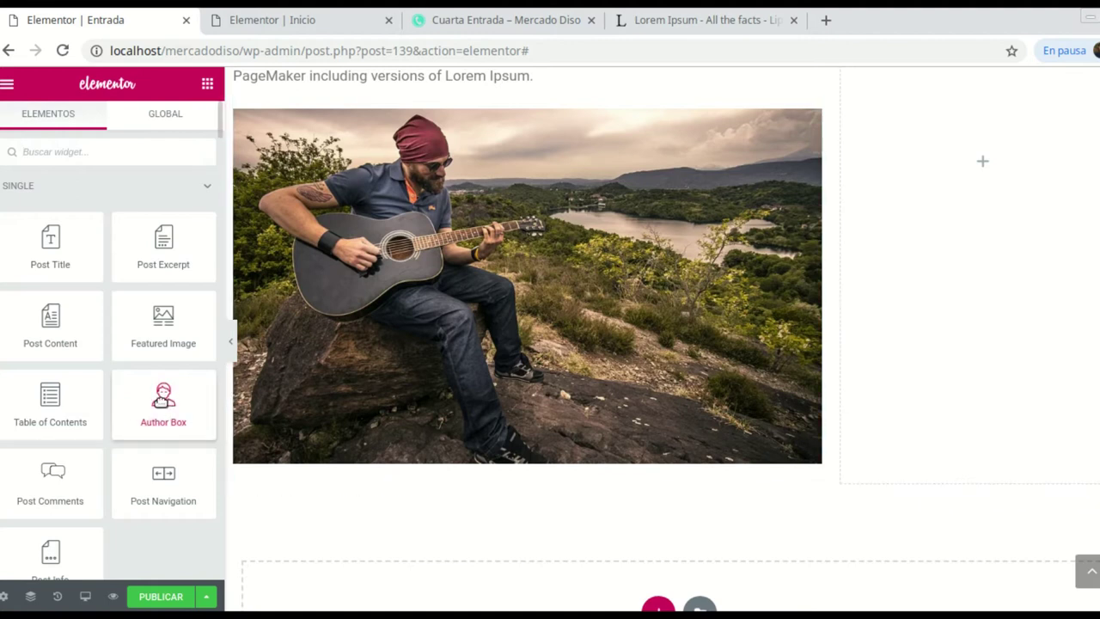
drag(169, 396, 372, 480)
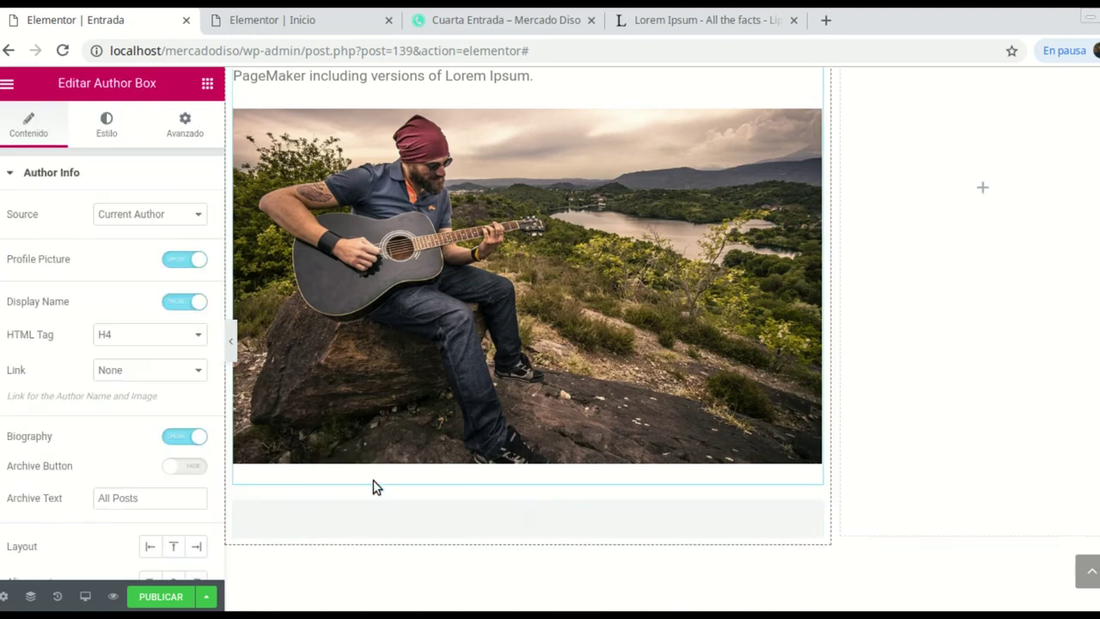
scroll(528, 453, down, 2)
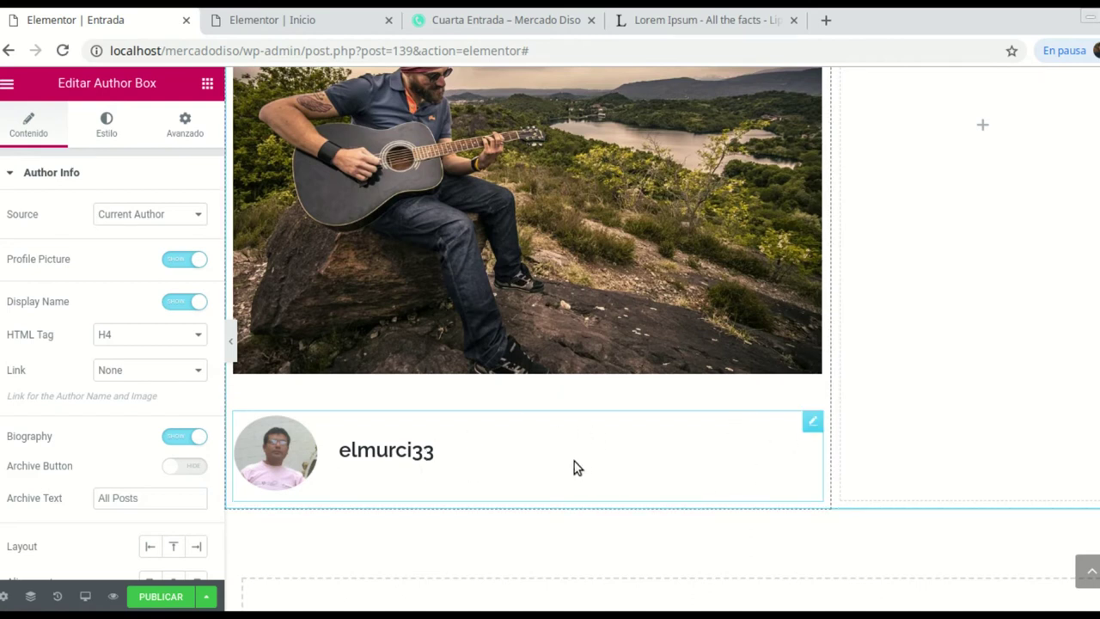
Step: Leave the Inicio page editor for the WordPress page list and move that browser tab to first place
click(319, 29)
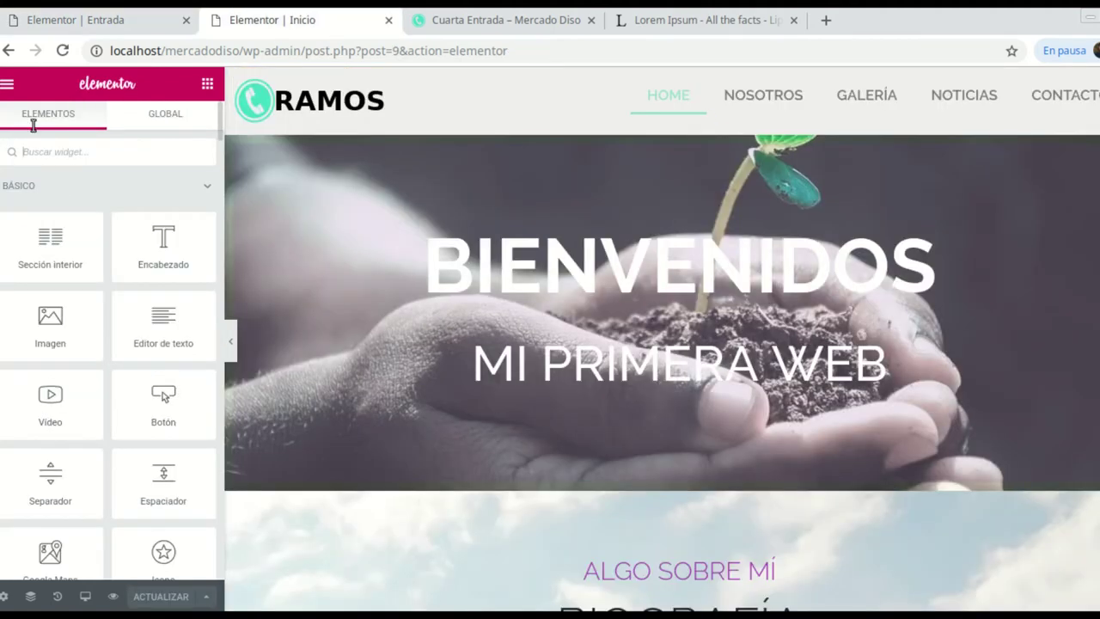
click(6, 87)
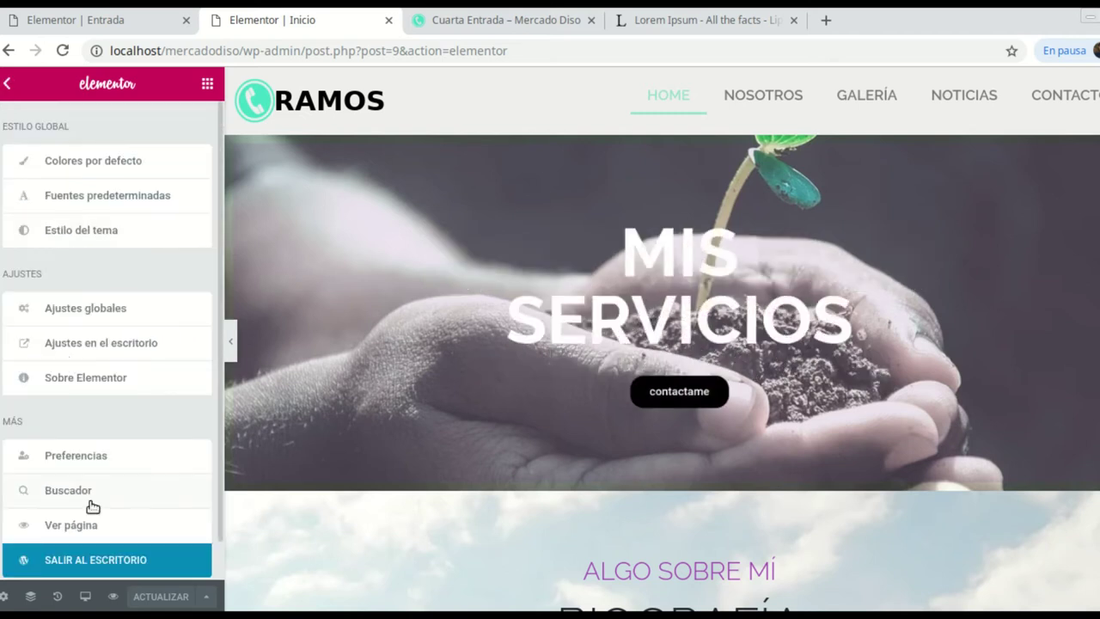
click(92, 557)
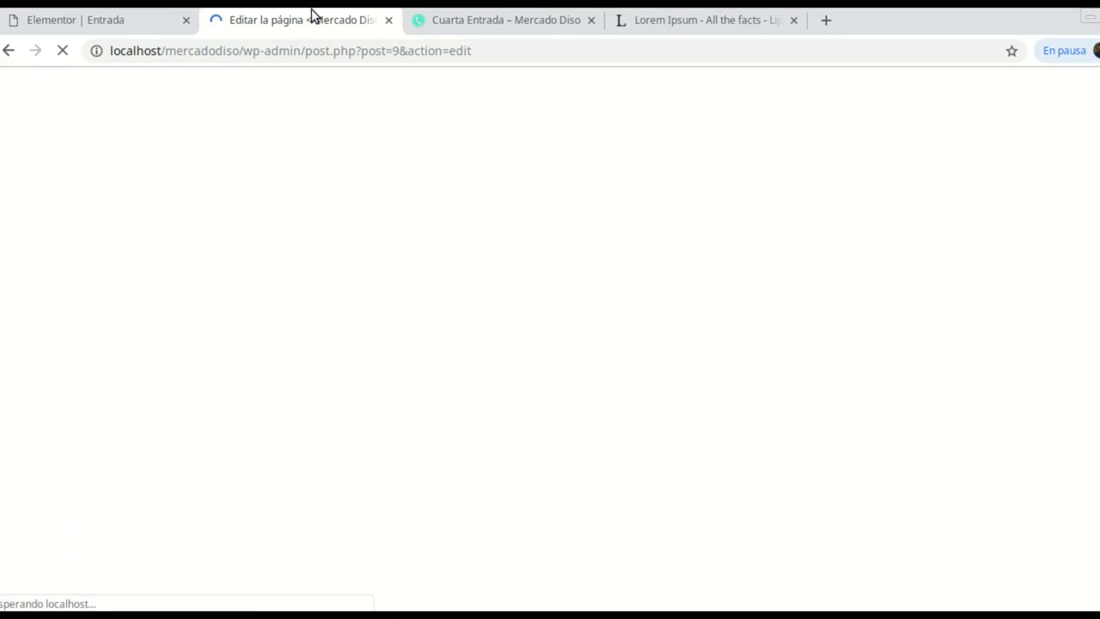
drag(315, 20, 151, 26)
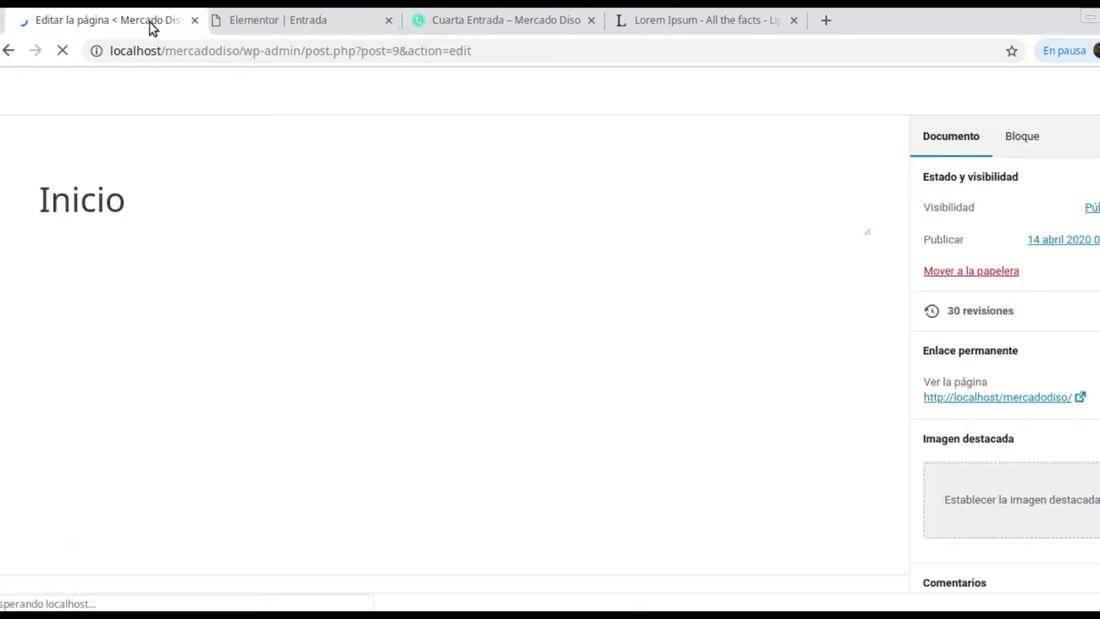
click(21, 96)
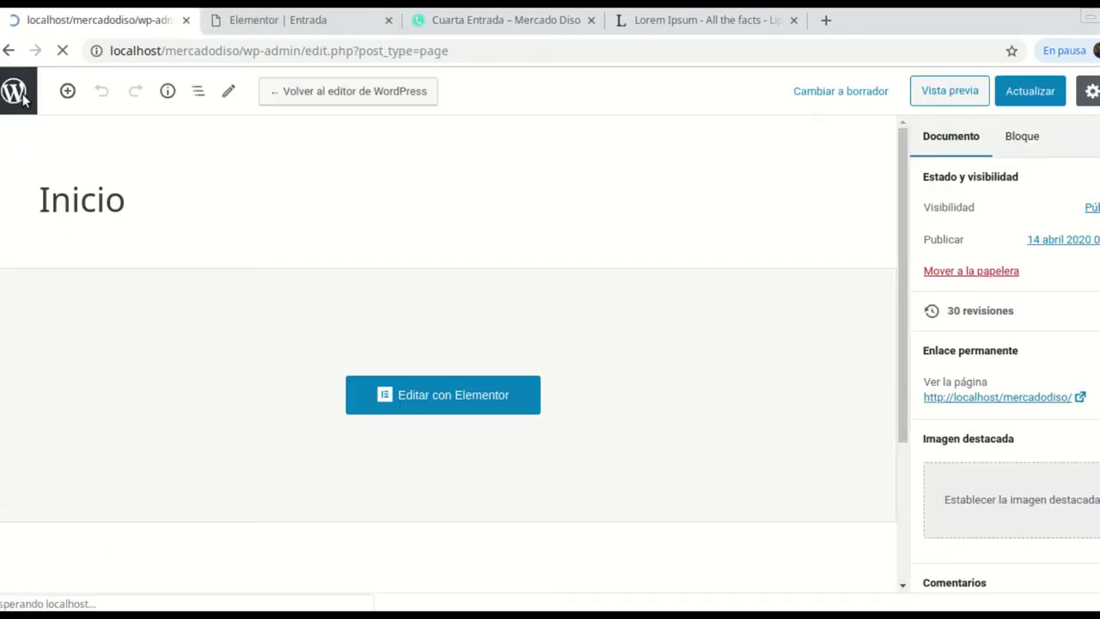
Step: Open the WordPress reading settings and look over the home page and post count options
scroll(39, 404, down, 3)
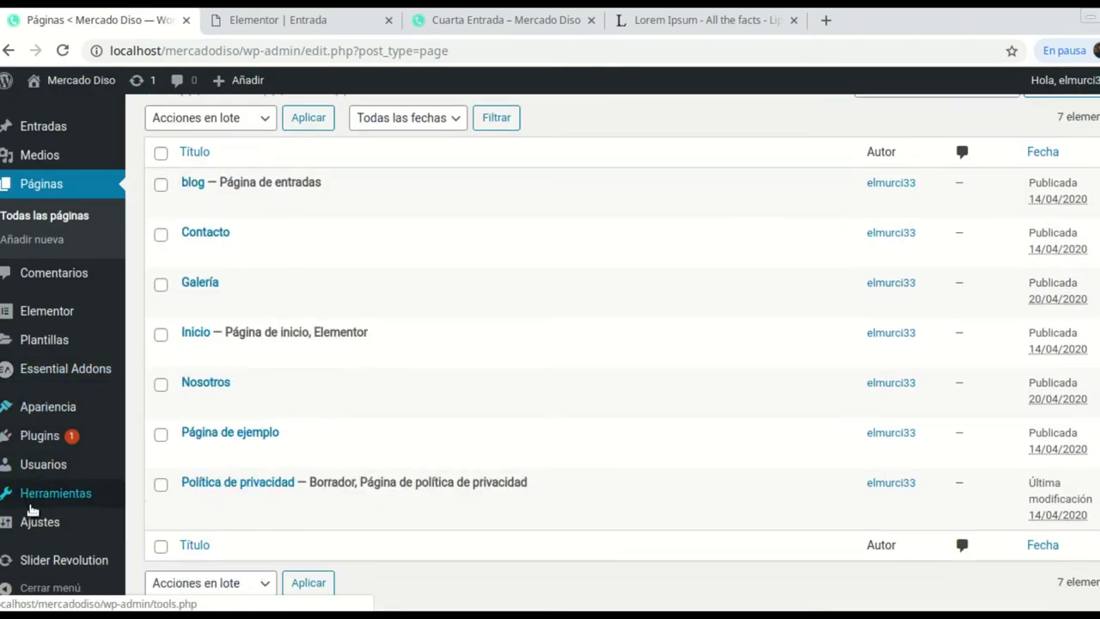
mouse_move(26, 520)
click(166, 463)
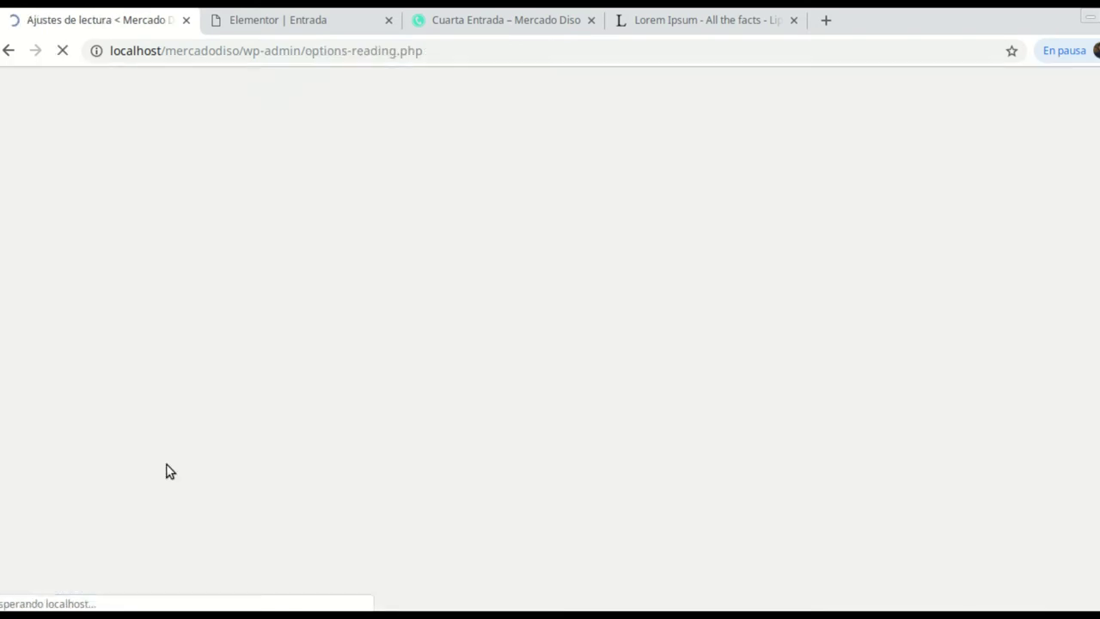
scroll(449, 388, down, 3)
scroll(449, 389, up, 3)
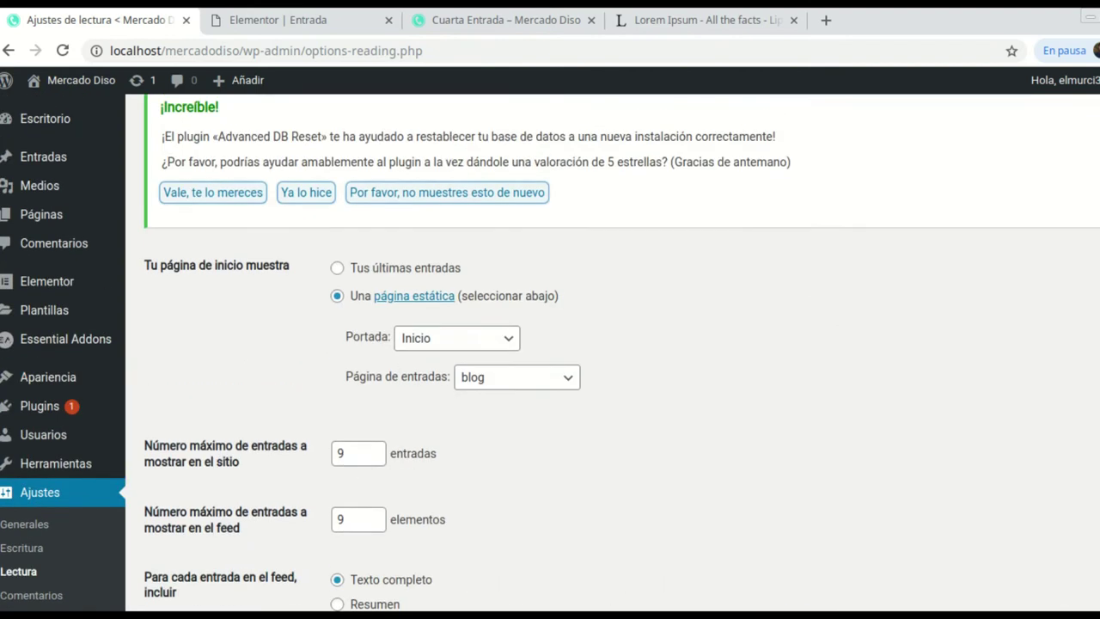
scroll(621, 352, up, 1)
Step: Open the logged-in user's profile for editing and go to the empty Información biográfica field
mouse_move(1065, 80)
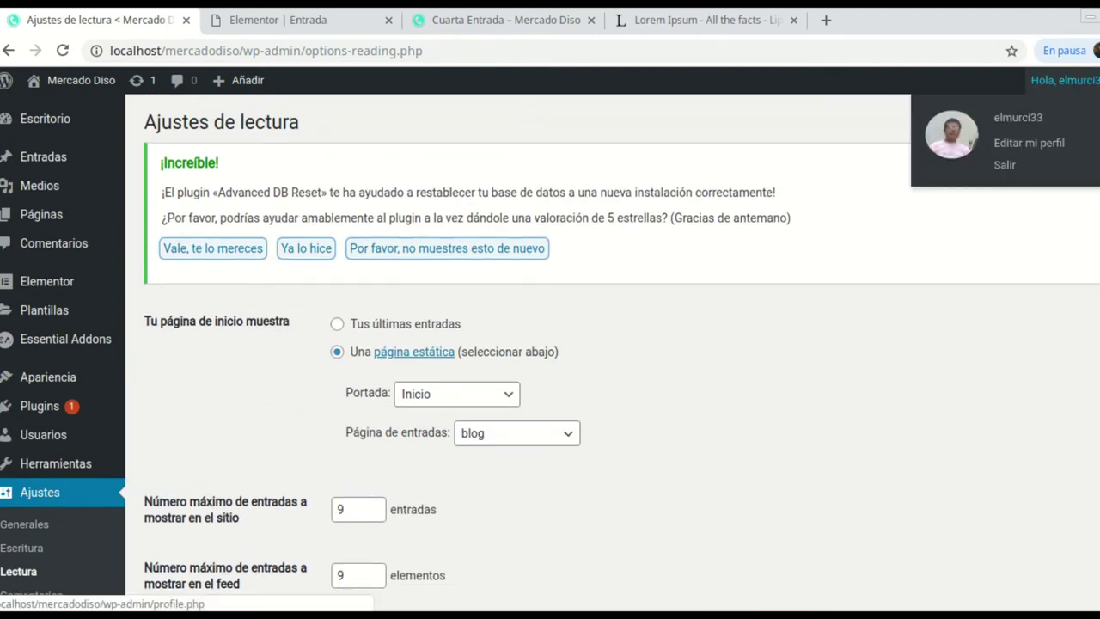
click(1014, 148)
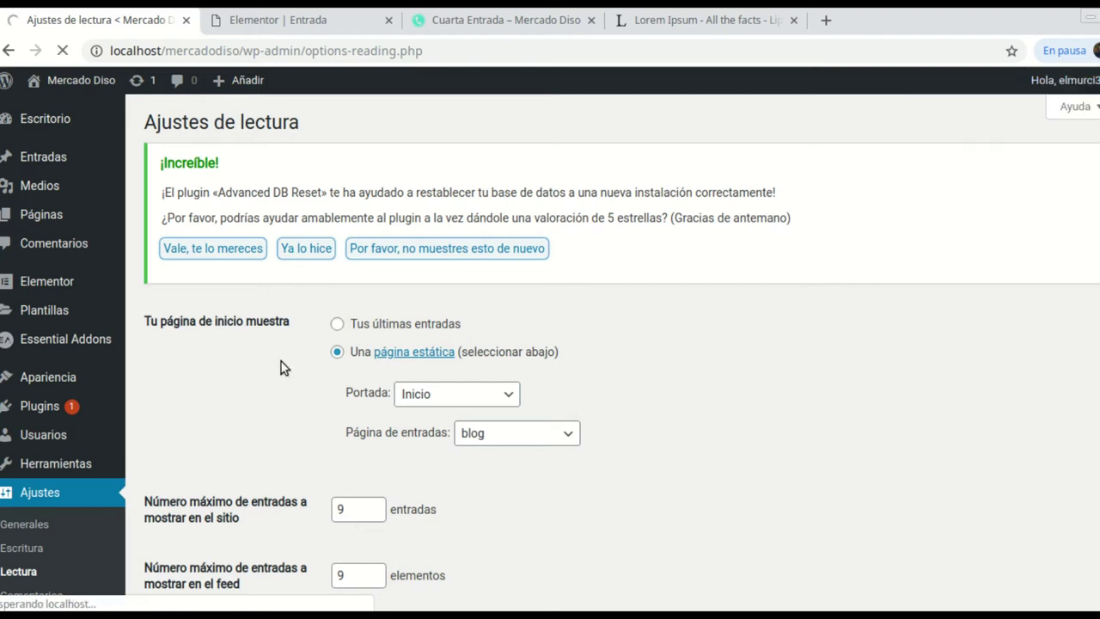
scroll(503, 321, down, 8)
scroll(502, 322, down, 6)
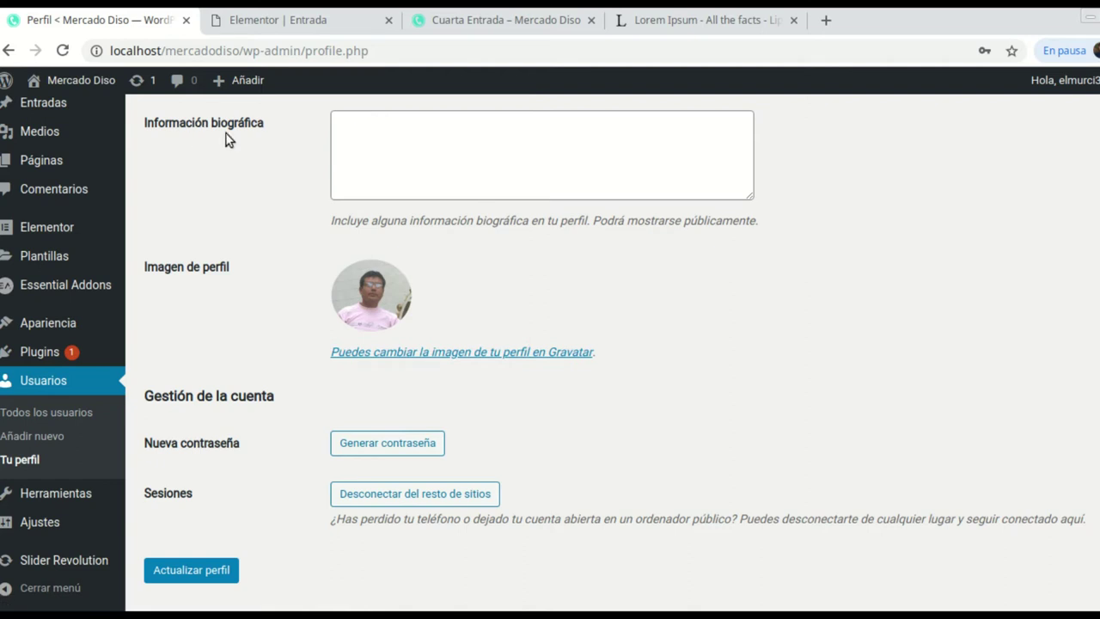
scroll(364, 146, up, 1)
click(355, 226)
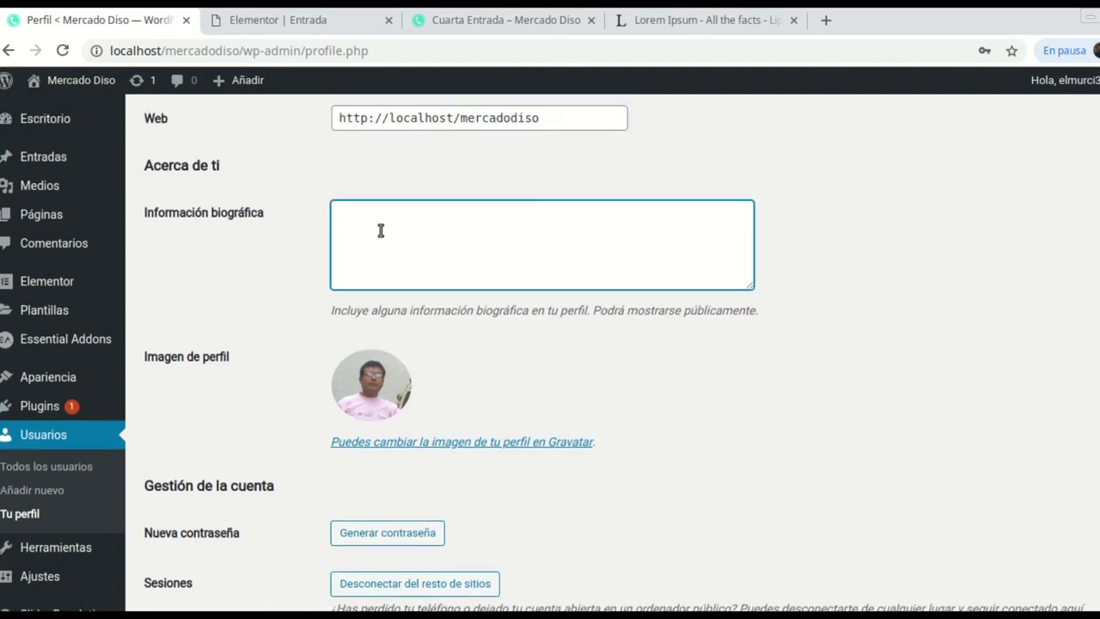
Step: Copy the passage from "scrambled it to make" through "versions of Lorem Ipsum" on lipsum.com and paste it into the profile's Información biográfica field
click(720, 17)
scroll(386, 368, down, 2)
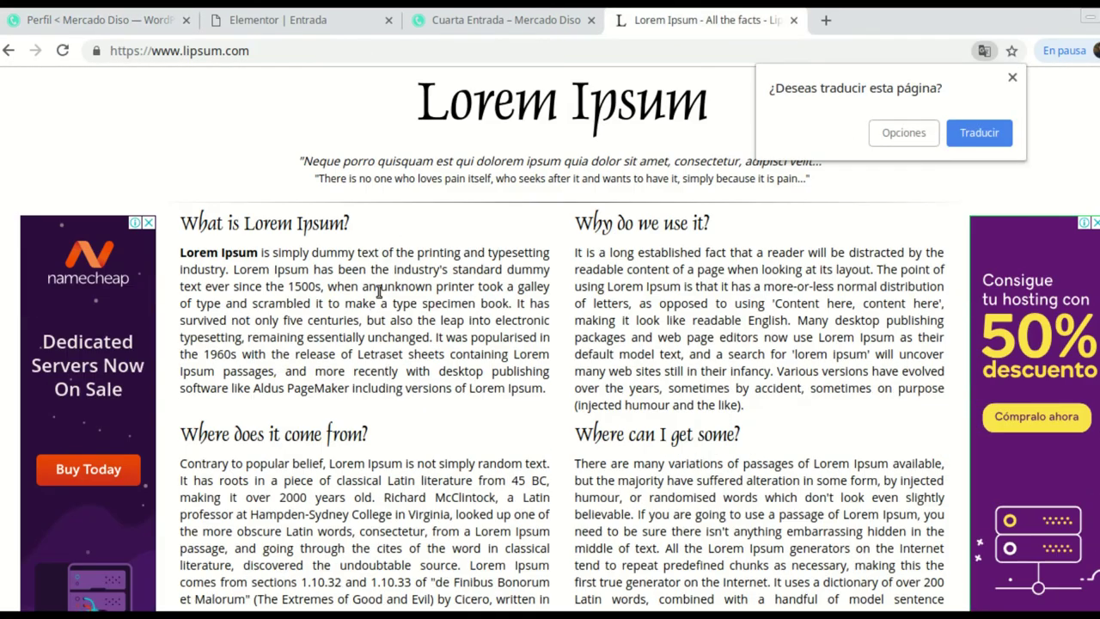
drag(554, 395, 254, 307)
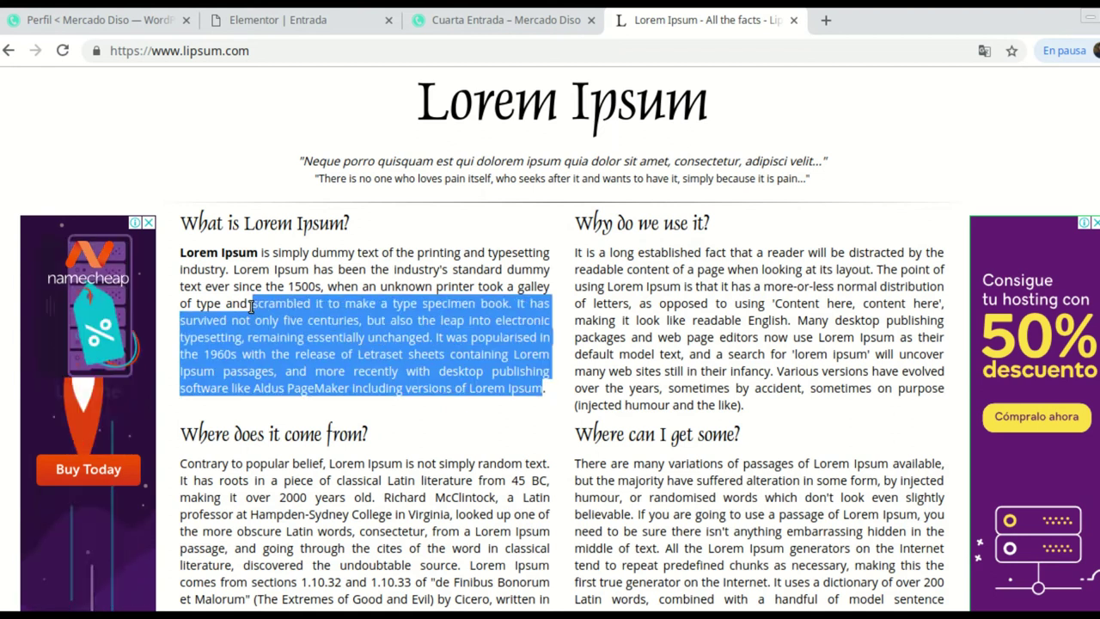
right_click(407, 366)
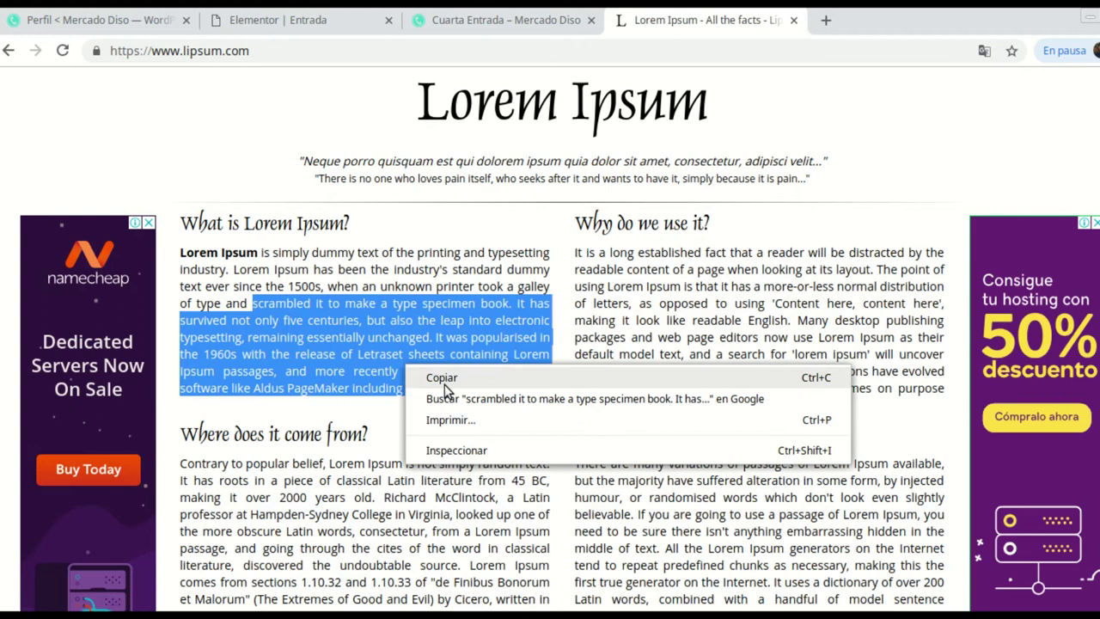
click(453, 382)
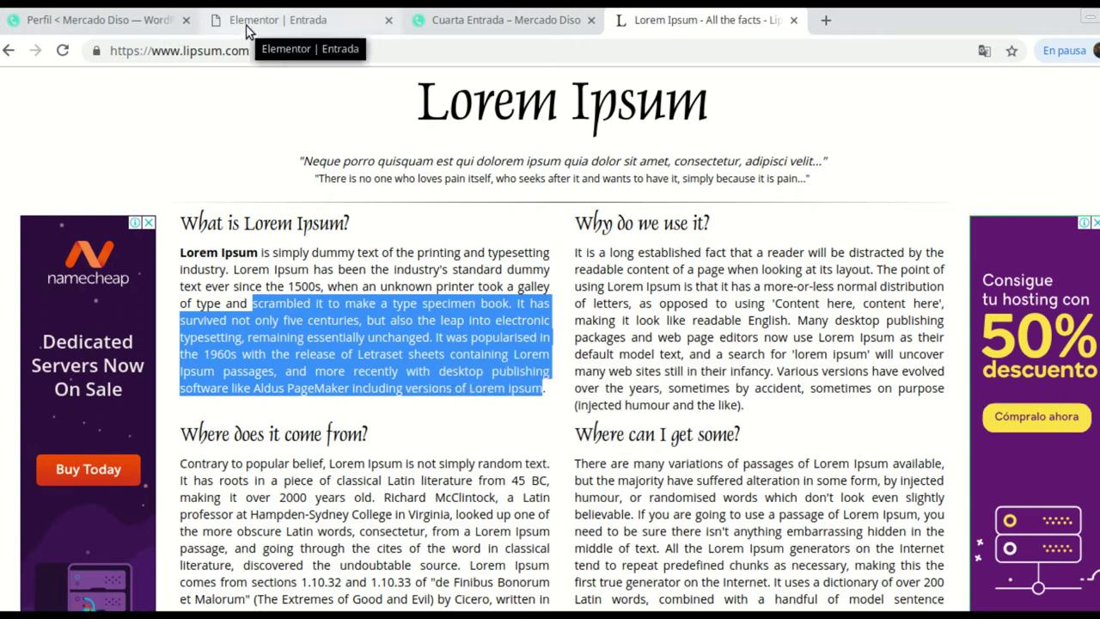
click(111, 17)
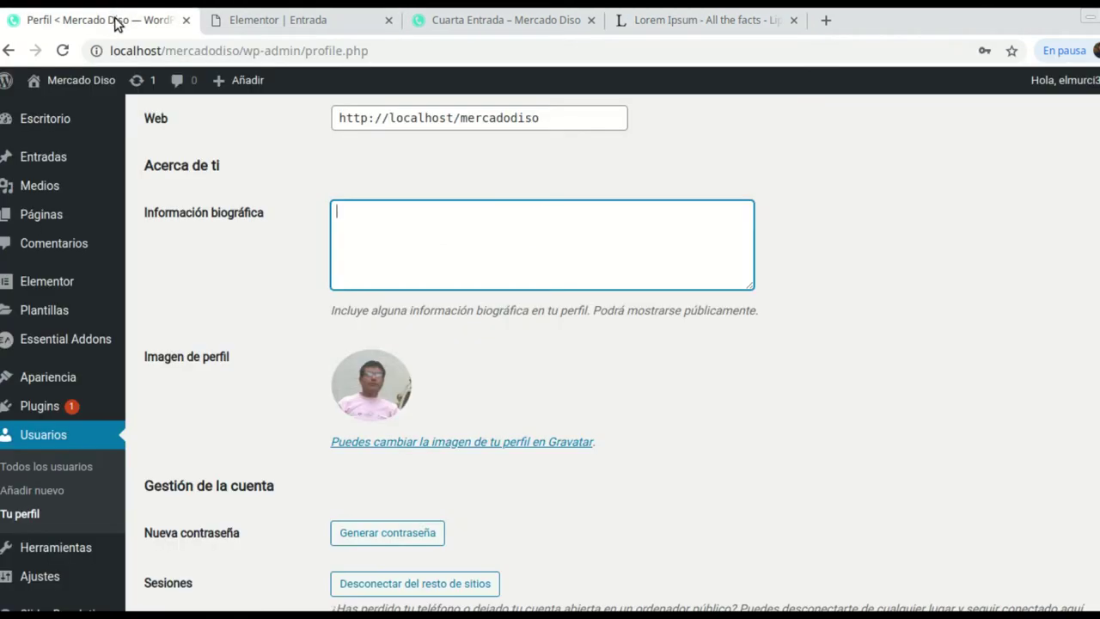
right_click(349, 217)
click(405, 332)
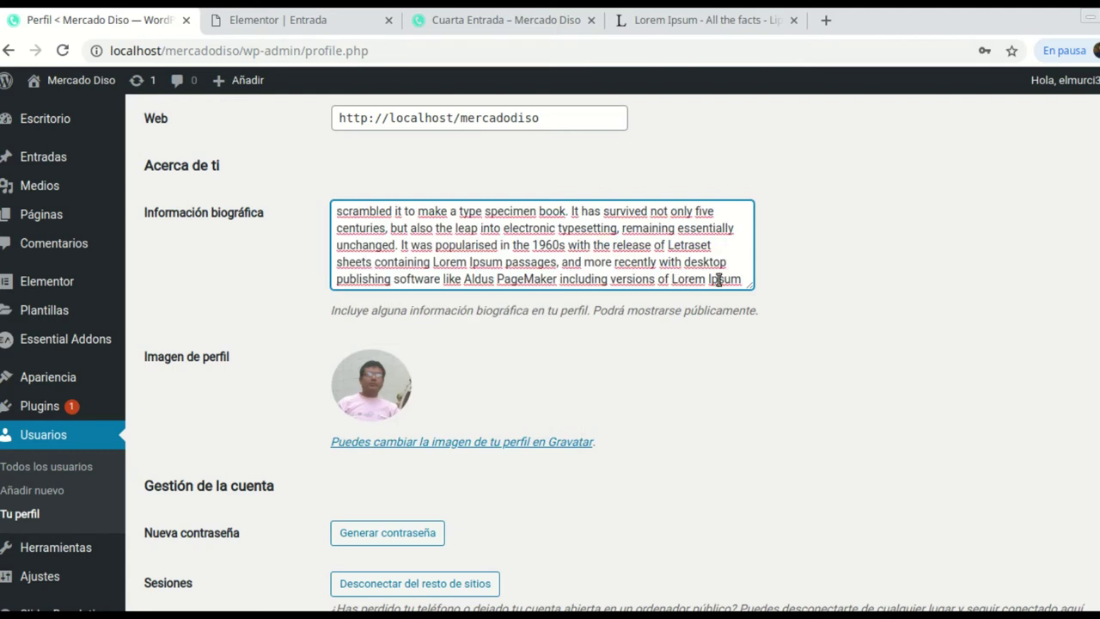
Step: Shorten the pasted biography so it ends at "with the release of Letra" and save the profile
key(BackSpace)
key(BackSpace)
key(BackSpace)
key(BackSpace)
key(BackSpace)
key(BackSpace)
key(BackSpace)
key(BackSpace)
key(BackSpace)
key(BackSpace)
key(BackSpace)
key(BackSpace)
key(BackSpace)
key(BackSpace)
key(BackSpace)
key(BackSpace)
key(BackSpace)
key(BackSpace)
key(BackSpace)
key(BackSpace)
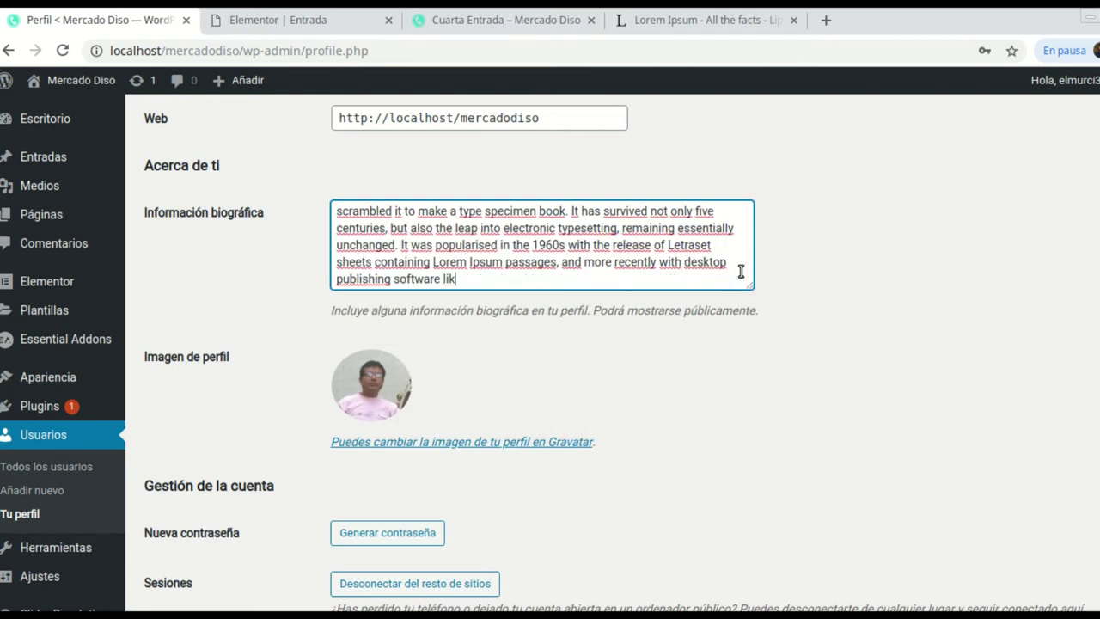
key(BackSpace)
key(BackSpace)
key(BackSpace)
key(BackSpace)
key(BackSpace)
key(BackSpace)
key(BackSpace)
key(BackSpace)
key(BackSpace)
key(BackSpace)
key(BackSpace)
key(BackSpace)
key(BackSpace)
key(BackSpace)
key(BackSpace)
key(BackSpace)
key(BackSpace)
key(BackSpace)
key(BackSpace)
key(BackSpace)
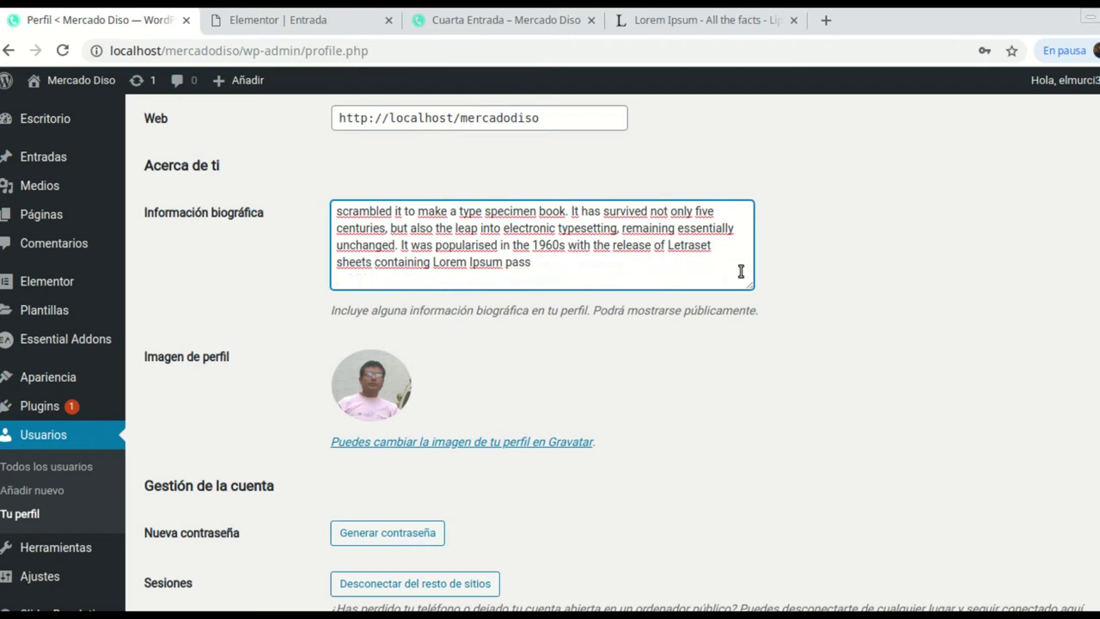
key(BackSpace)
key(BackSpace)
key(BackSpace)
key(BackSpace)
key(BackSpace)
key(BackSpace)
key(BackSpace)
key(BackSpace)
key(BackSpace)
key(BackSpace)
key(BackSpace)
key(BackSpace)
key(BackSpace)
key(BackSpace)
key(BackSpace)
key(BackSpace)
key(BackSpace)
key(BackSpace)
key(BackSpace)
key(BackSpace)
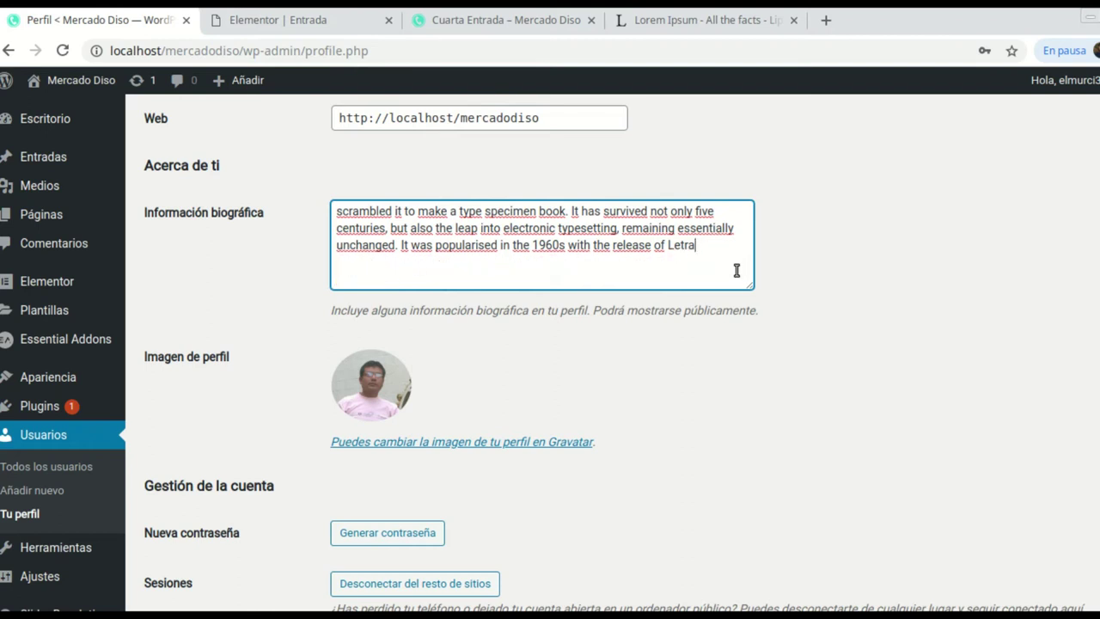
scroll(430, 359, down, 2)
click(216, 529)
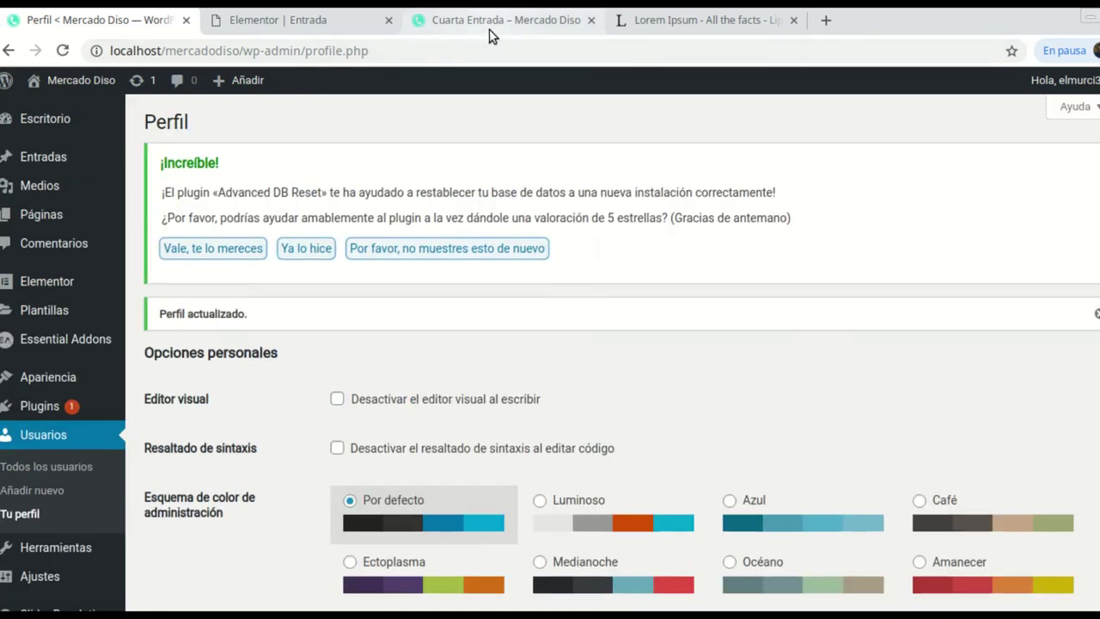
click(494, 29)
scroll(687, 352, down, 1)
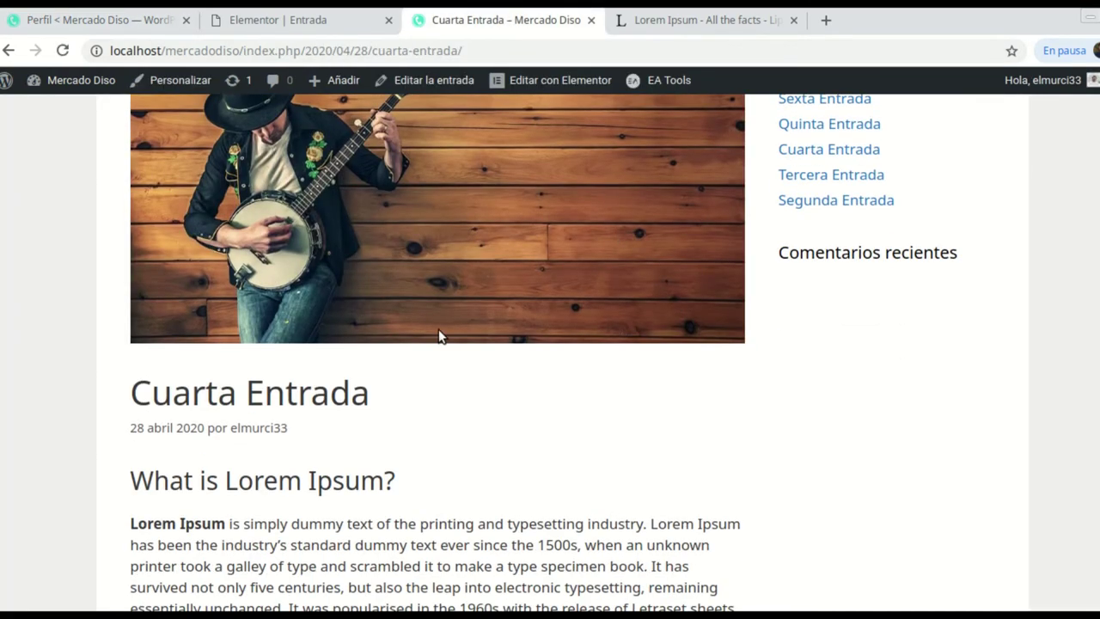
scroll(441, 336, up, 3)
scroll(548, 246, down, 1)
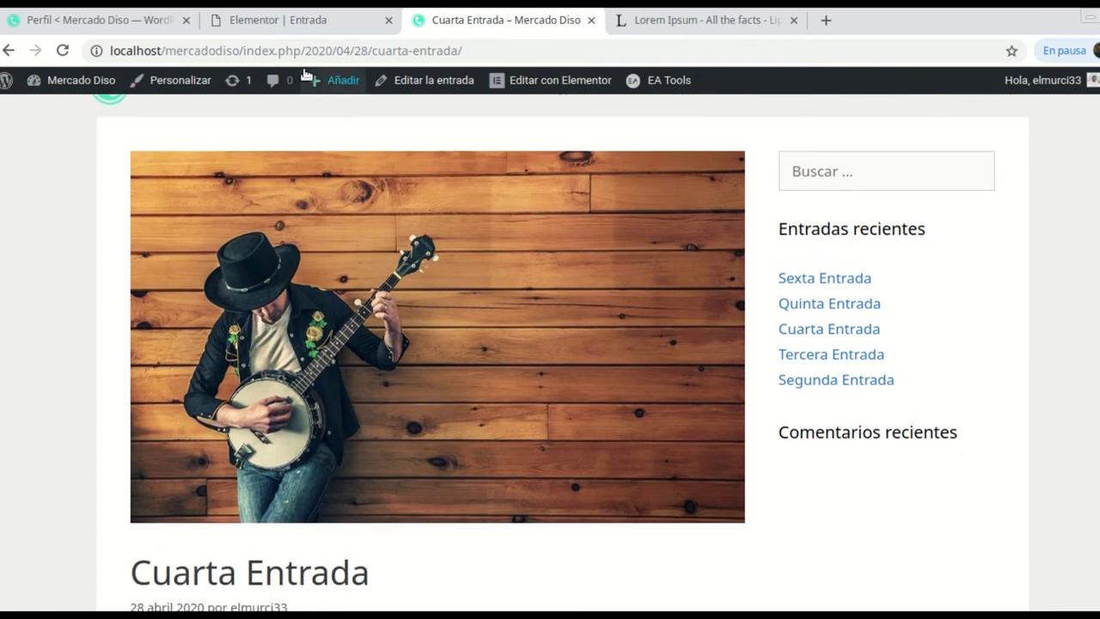
Step: Publish the Entrada template with two include conditions: Entradas set to All, and All Singular
click(275, 19)
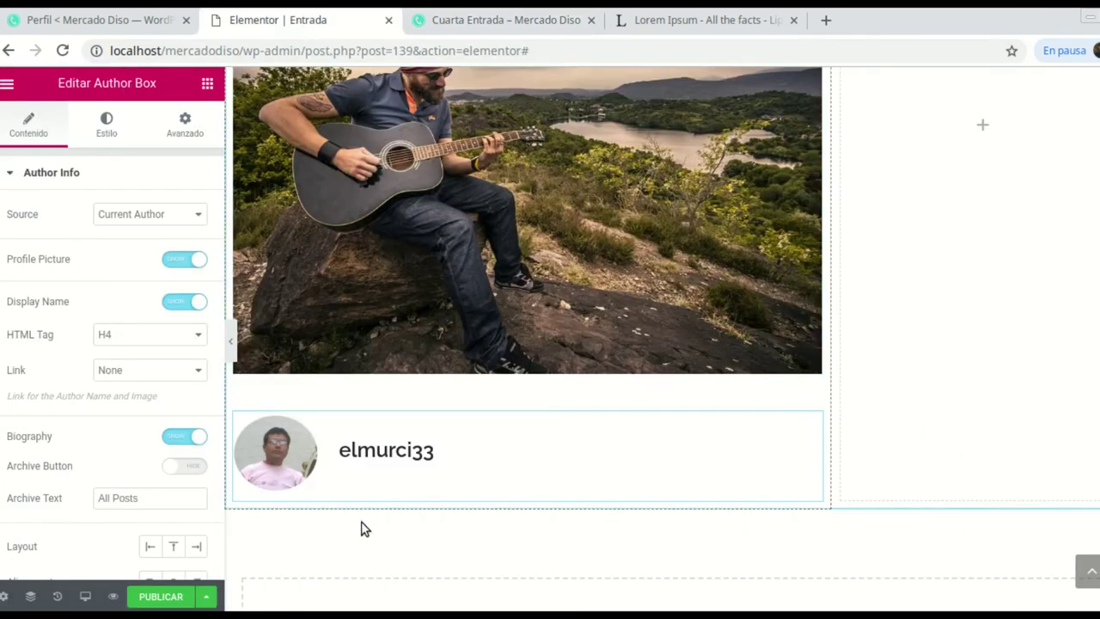
click(160, 595)
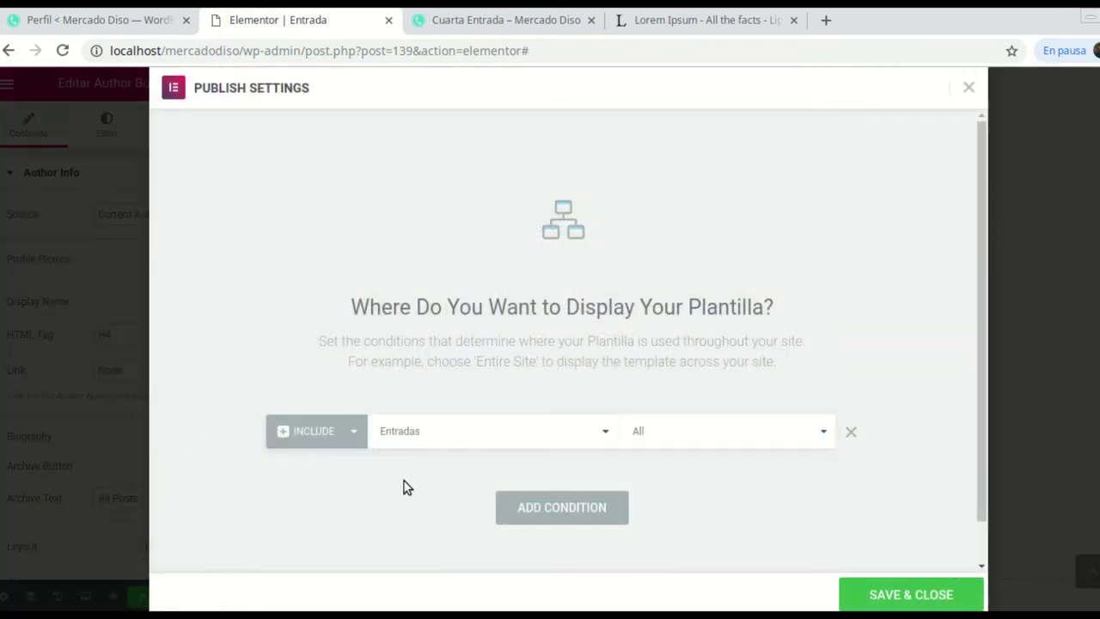
click(578, 519)
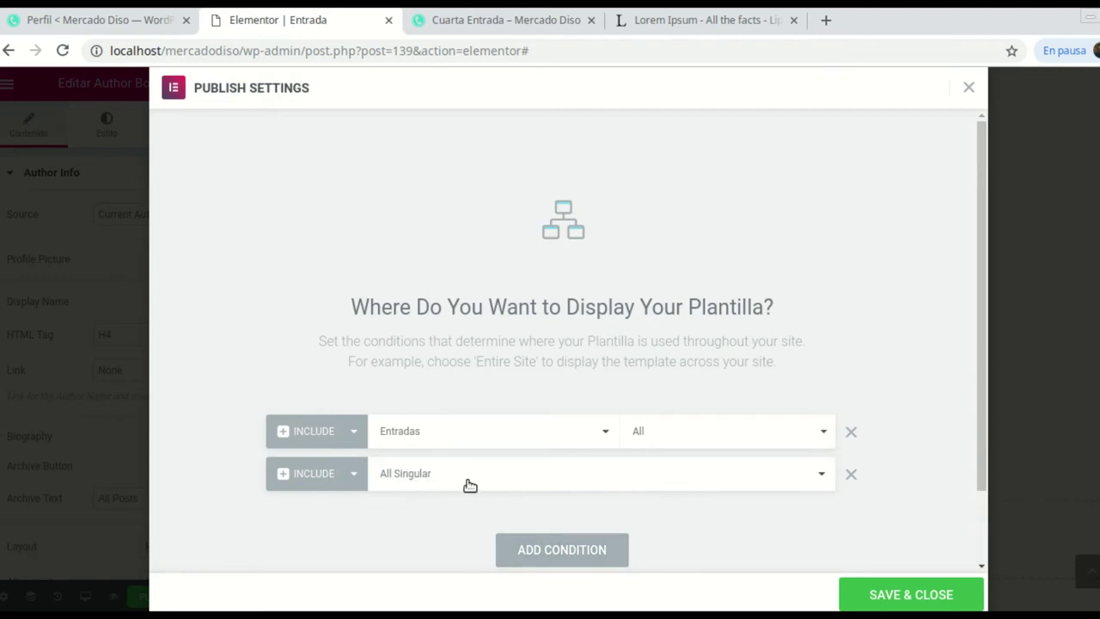
click(911, 595)
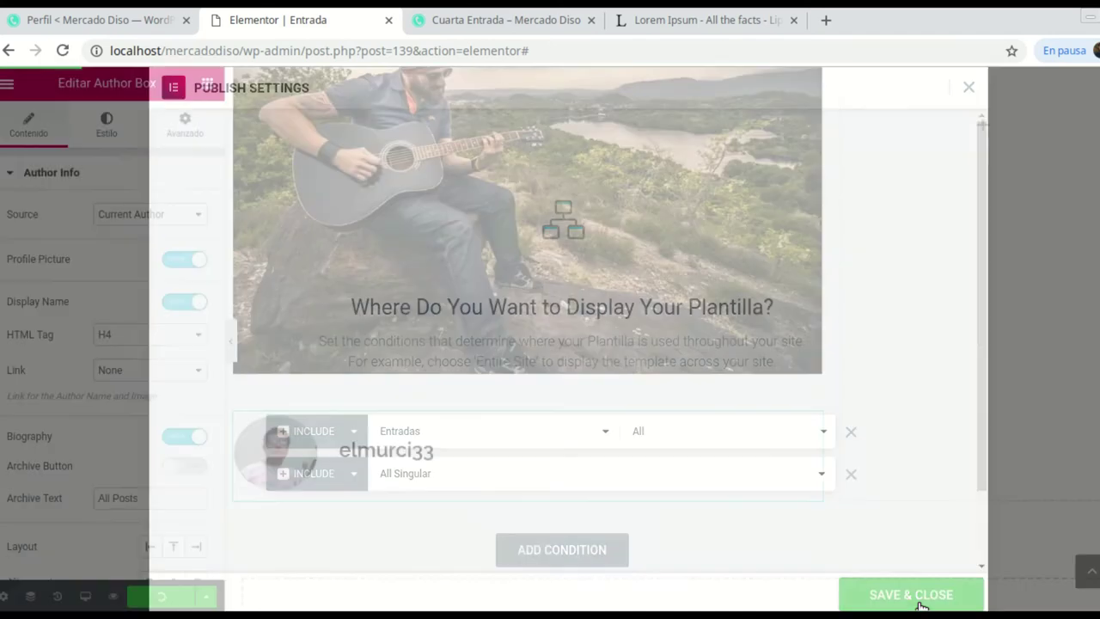
Step: Reload the Elementor editor and check the biography text in the author box below the post content
click(62, 50)
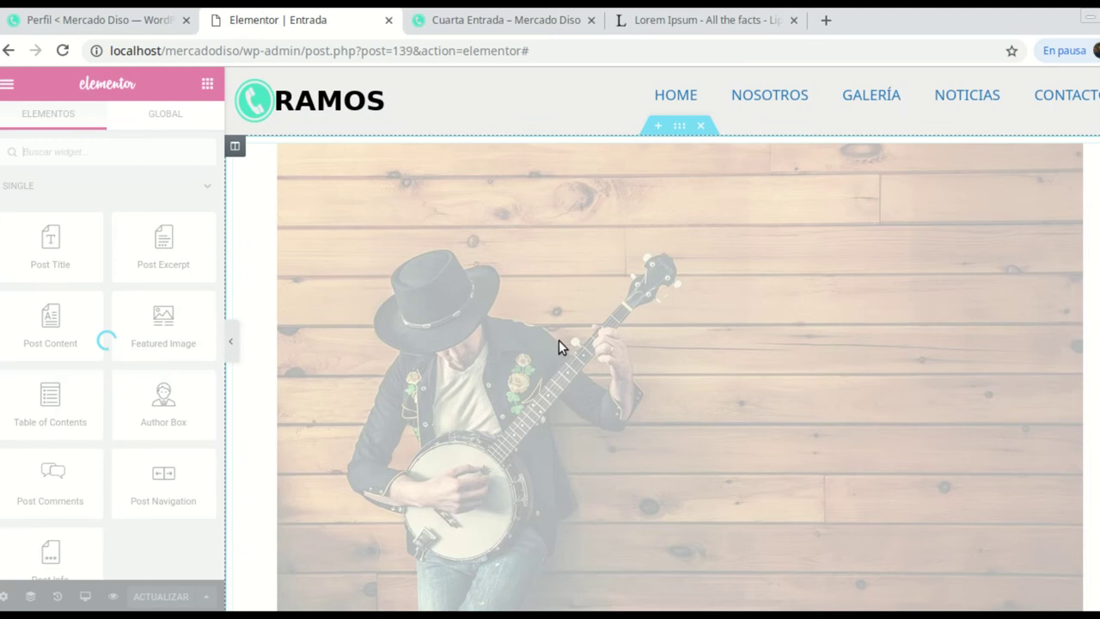
scroll(667, 291, down, 6)
scroll(668, 290, down, 8)
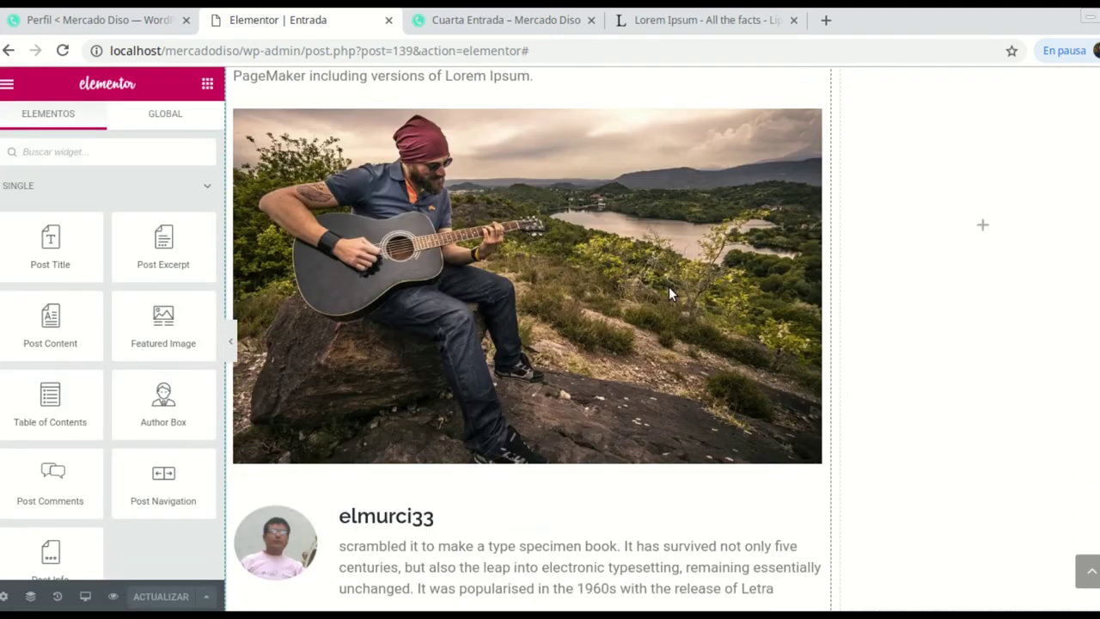
scroll(409, 238, up, 1)
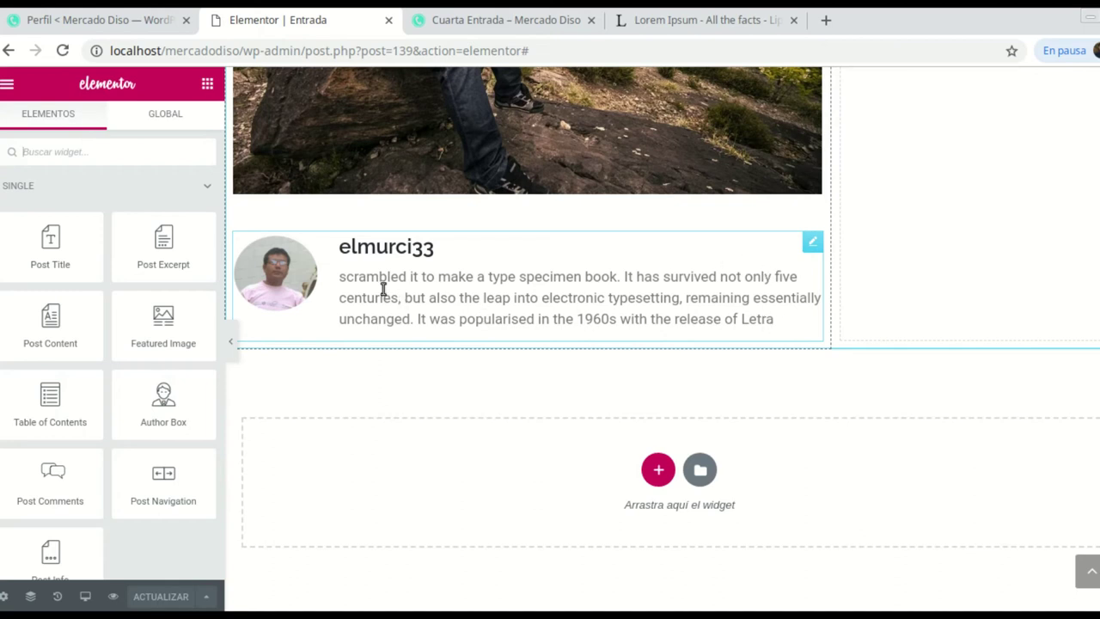
scroll(762, 280, down, 1)
scroll(658, 272, up, 1)
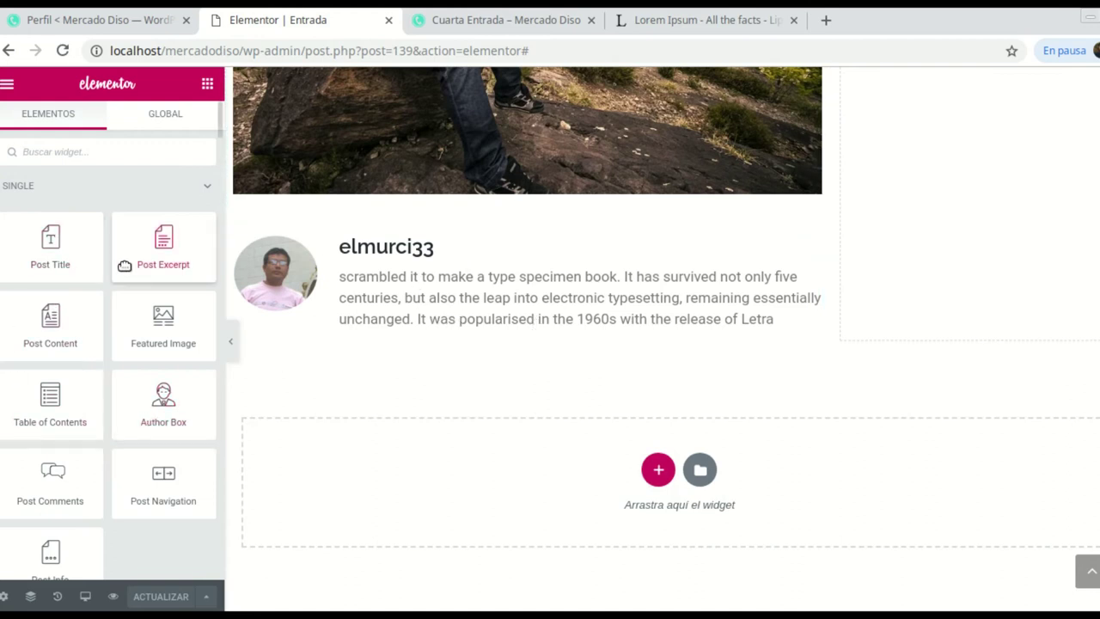
Step: Add a Share Buttons widget directly below the author box in the wider column
scroll(137, 326, down, 1)
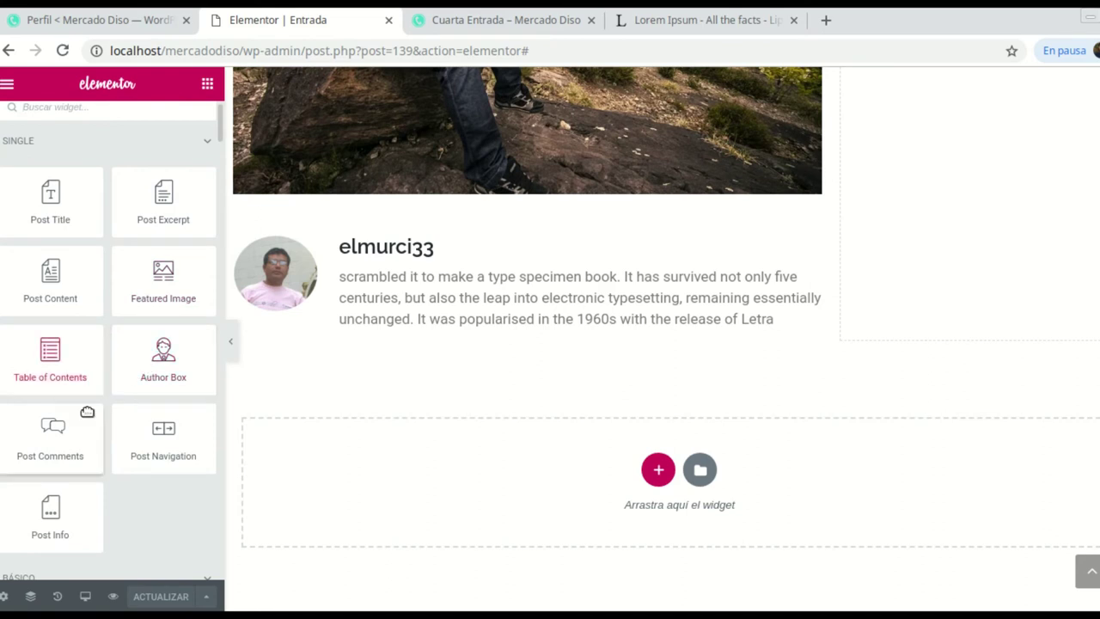
mouse_move(57, 427)
mouse_down()
mouse_move(212, 334)
mouse_move(386, 343)
mouse_move(41, 431)
mouse_up()
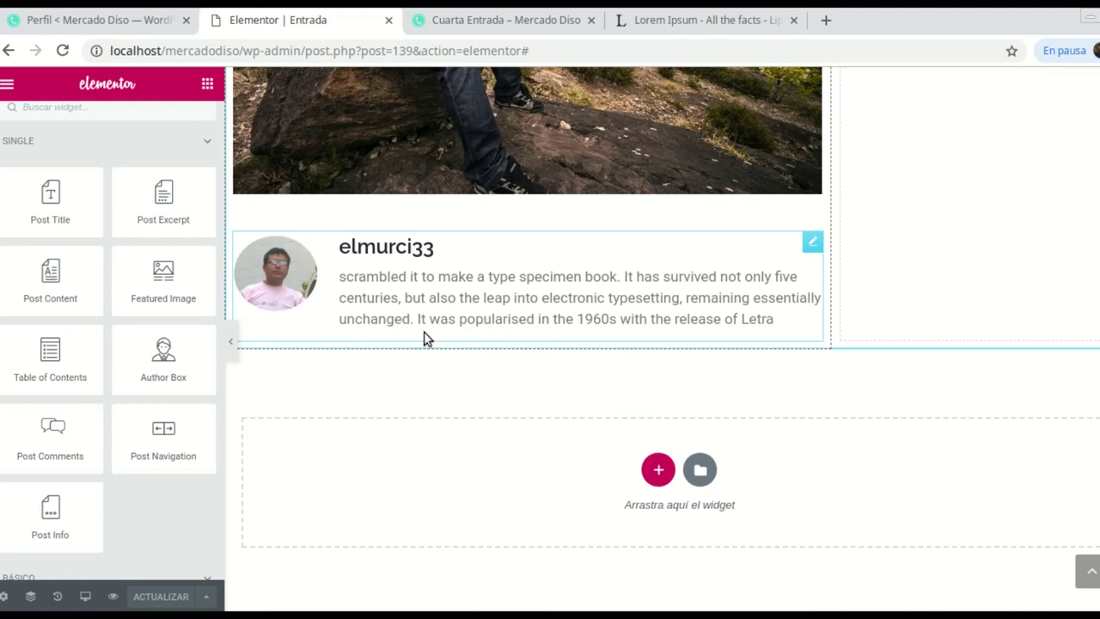
scroll(98, 373, down, 3)
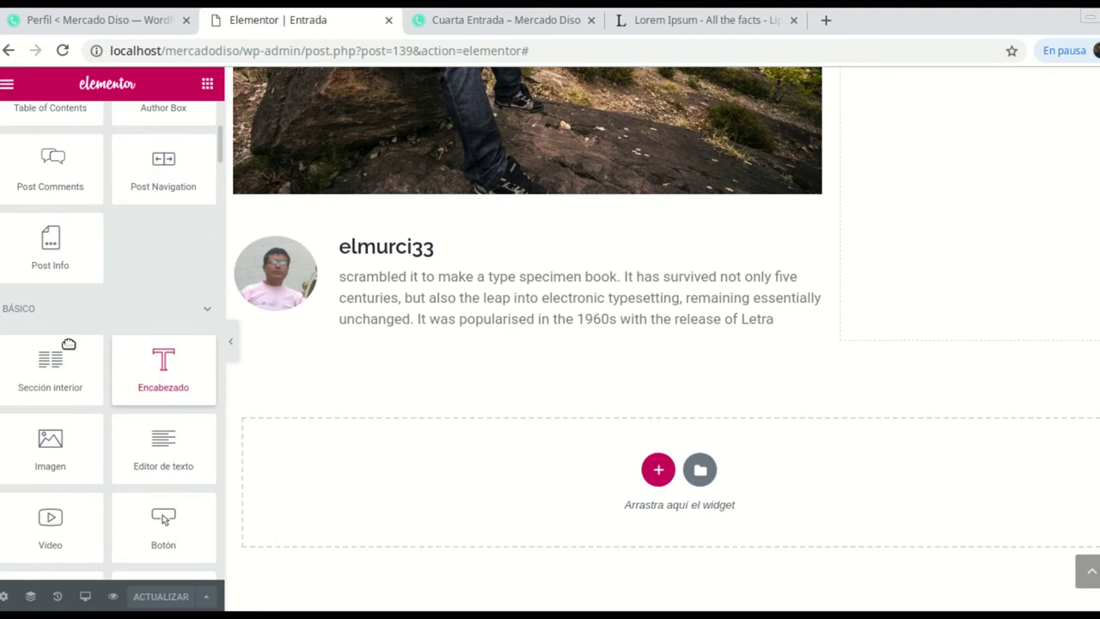
scroll(69, 344, down, 5)
scroll(147, 336, down, 4)
scroll(143, 333, down, 3)
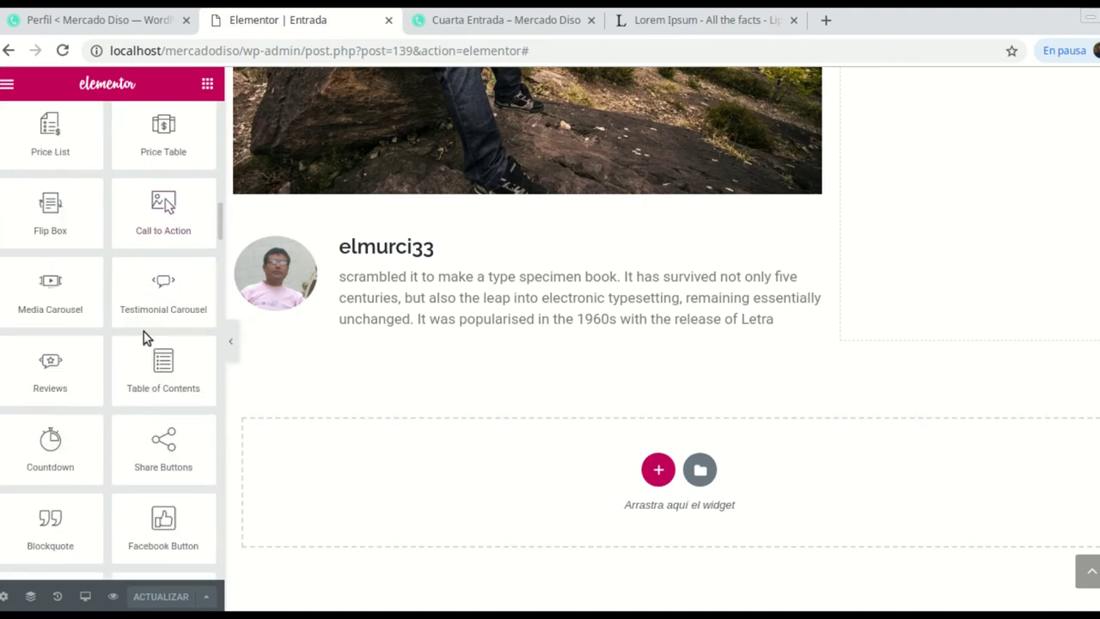
scroll(142, 332, down, 1)
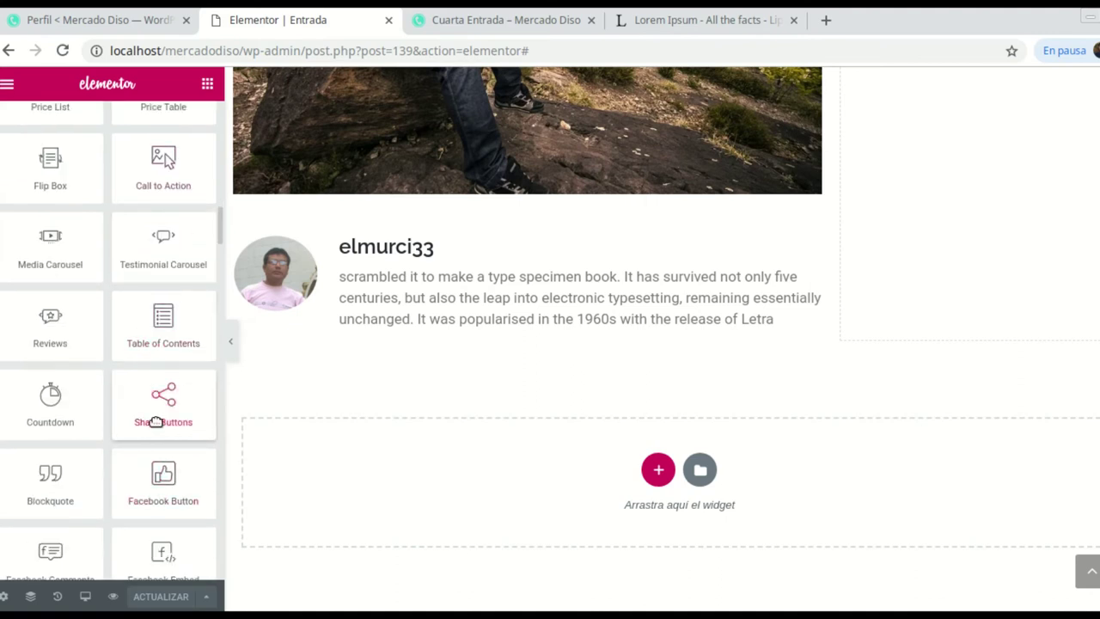
drag(186, 381, 421, 342)
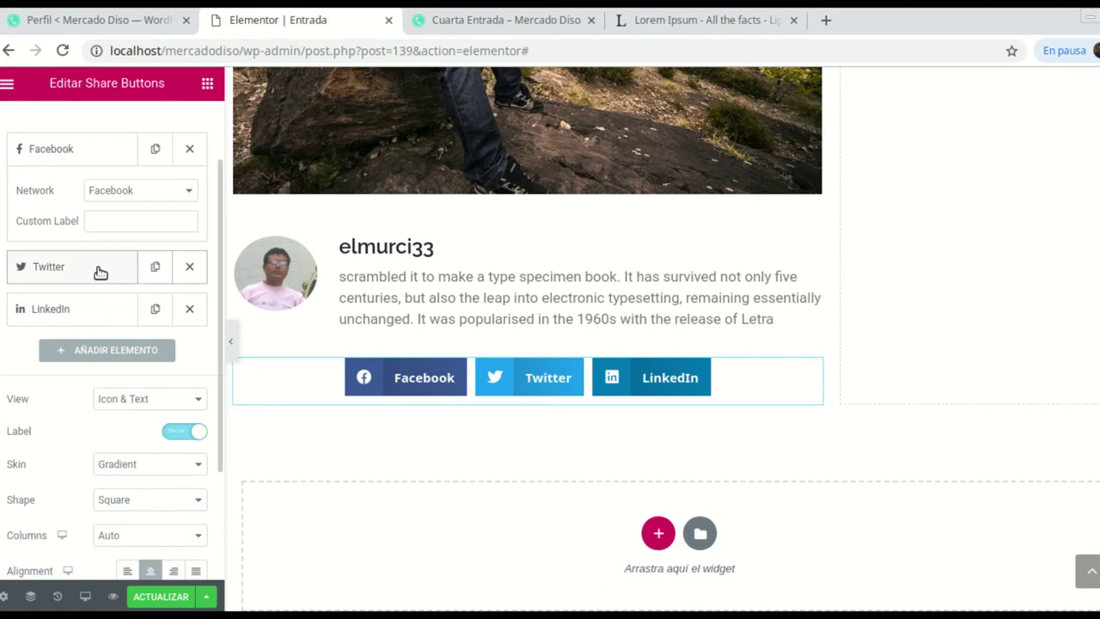
Step: Remove the LinkedIn item from the share buttons, and duplicate the Facebook item and delete that copy
click(191, 311)
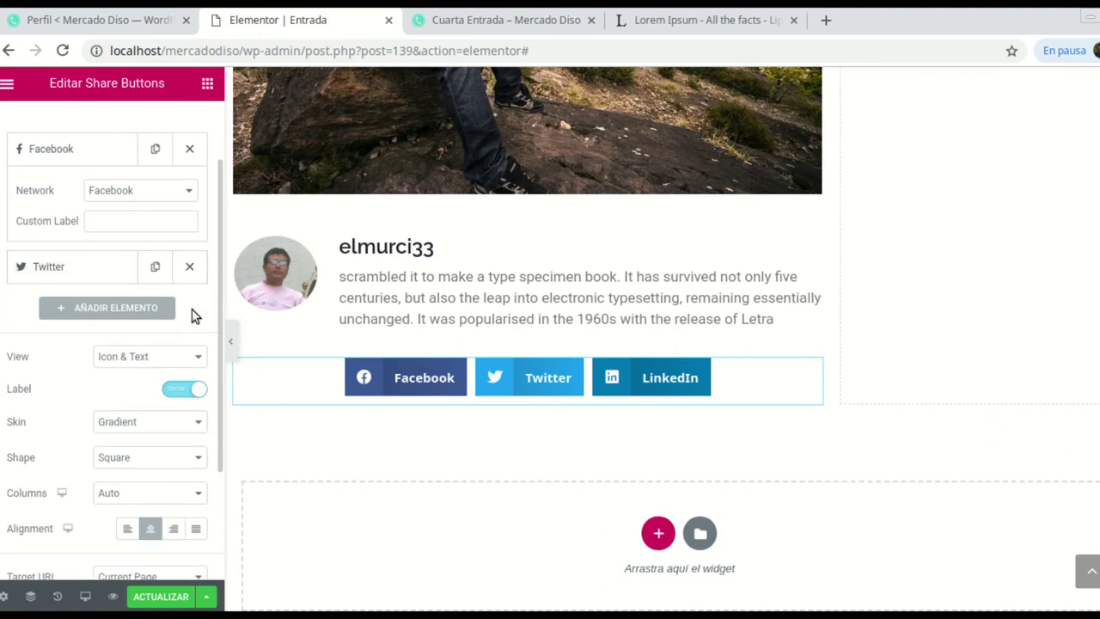
click(156, 151)
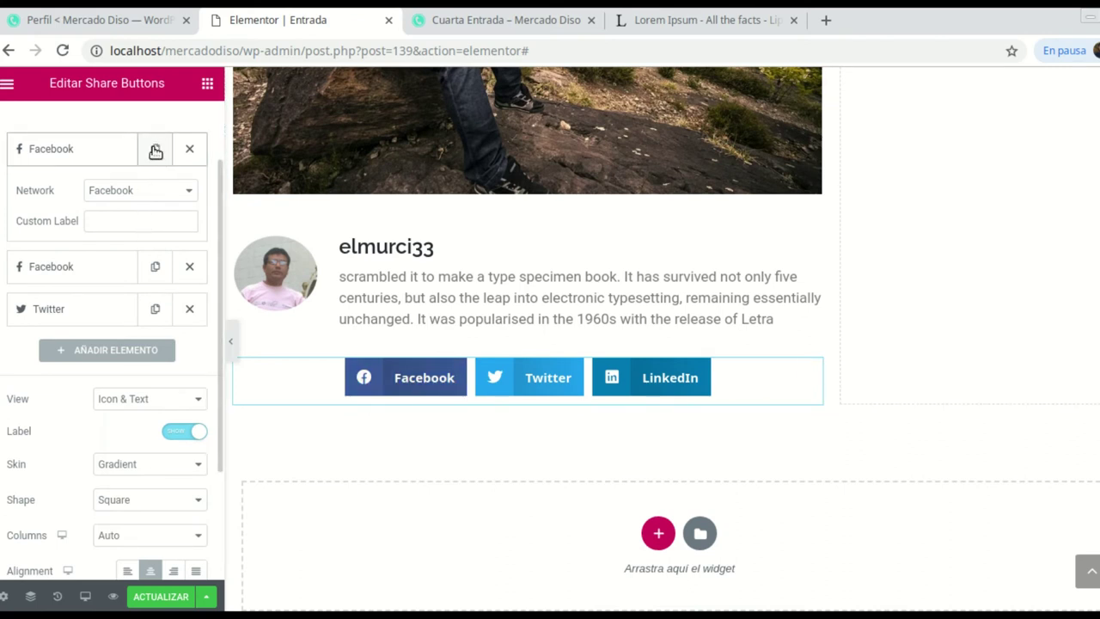
click(190, 270)
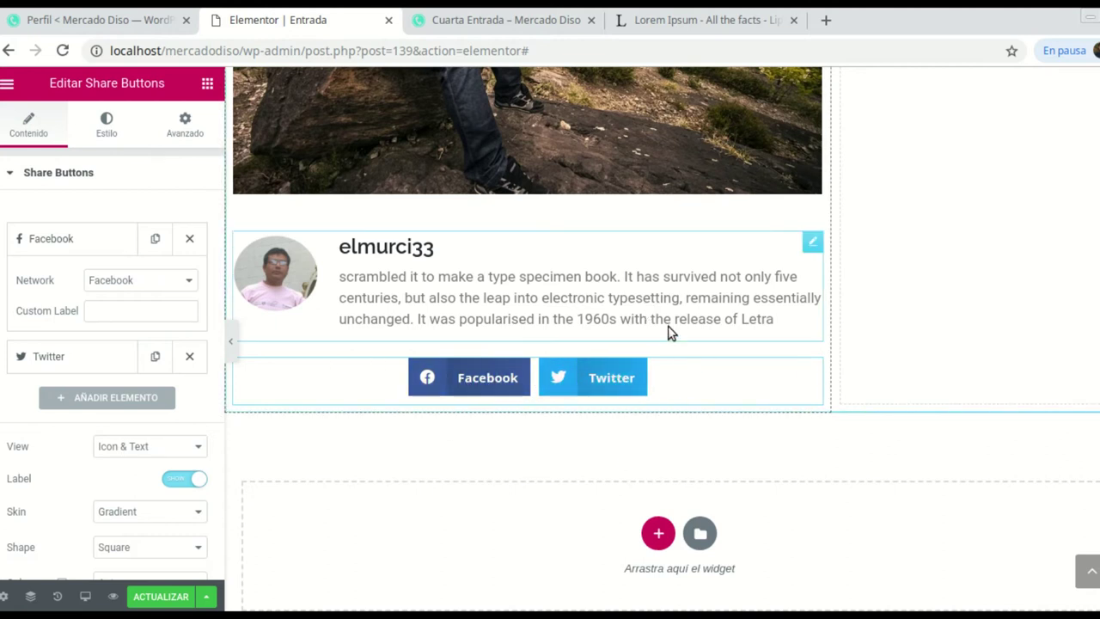
scroll(590, 315, up, 3)
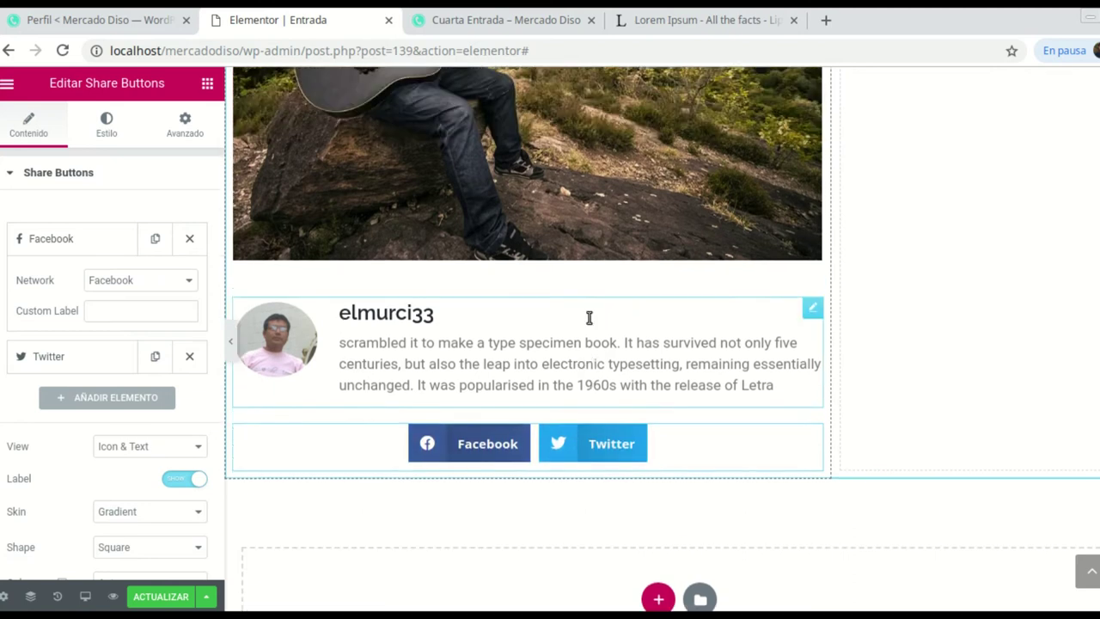
scroll(545, 290, down, 3)
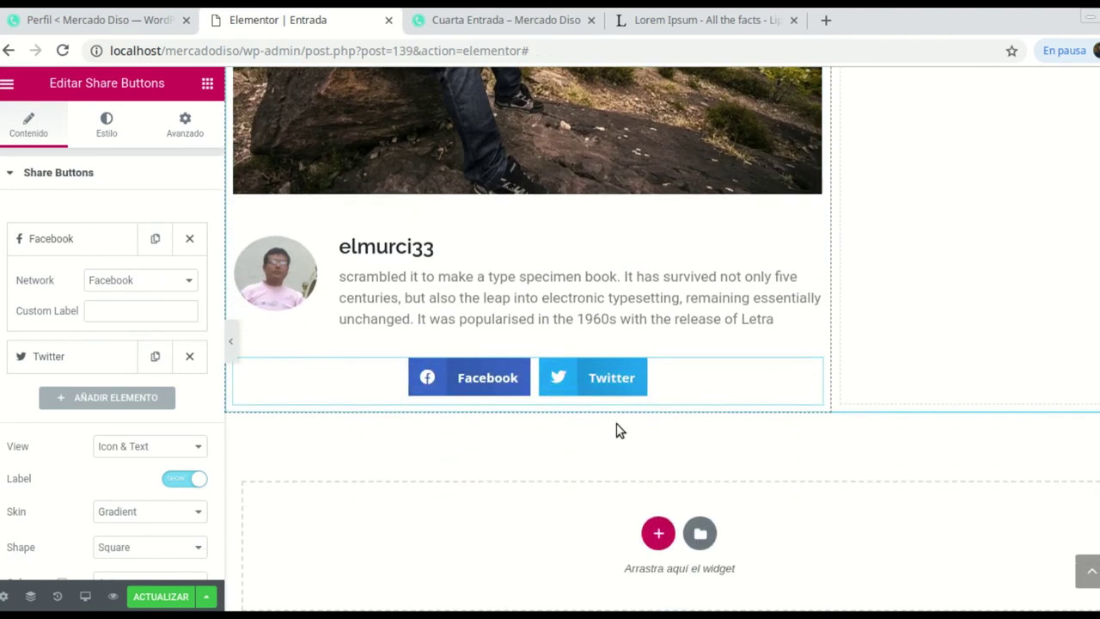
scroll(562, 404, up, 3)
scroll(683, 392, down, 2)
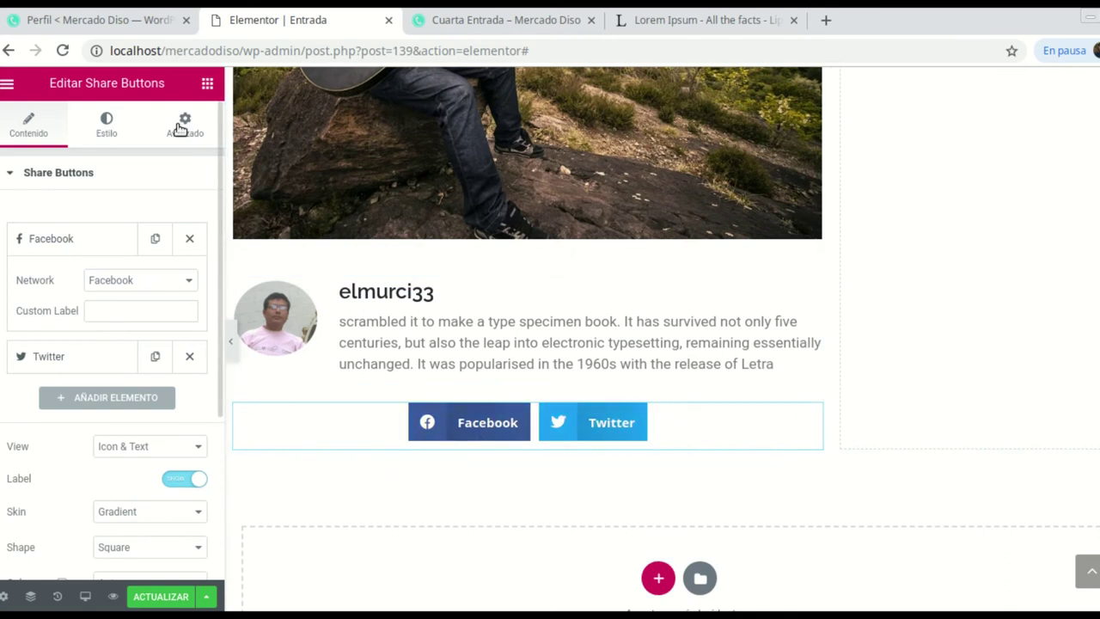
Step: Add a Post Comments widget below the share buttons in the wider column
click(208, 86)
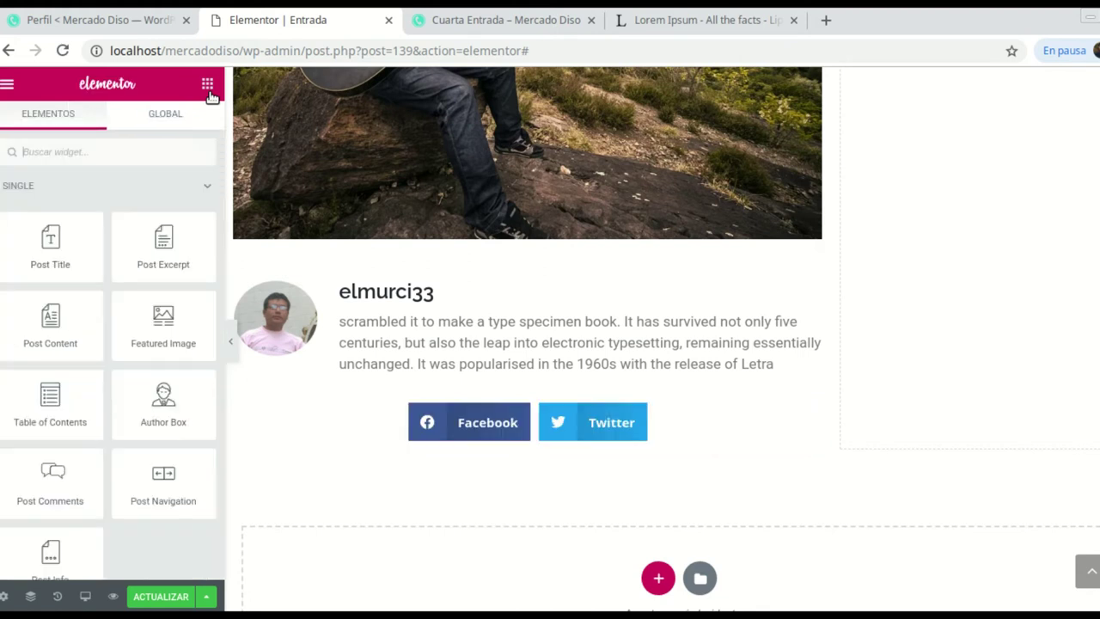
scroll(432, 456, down, 1)
scroll(194, 363, down, 1)
scroll(171, 353, up, 1)
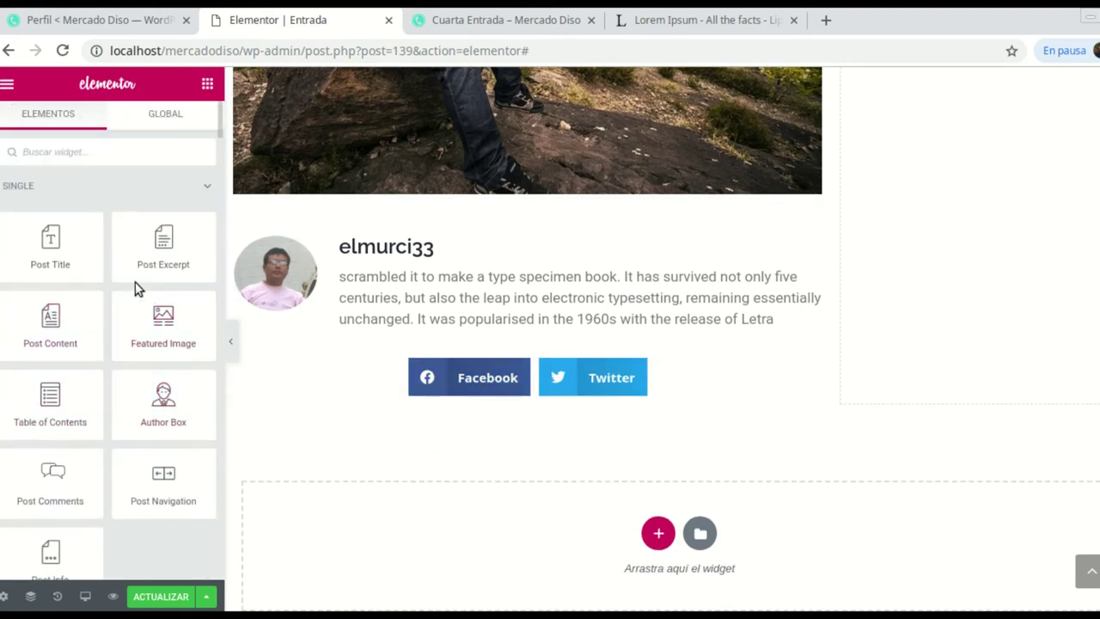
scroll(129, 352, down, 2)
drag(55, 387, 544, 405)
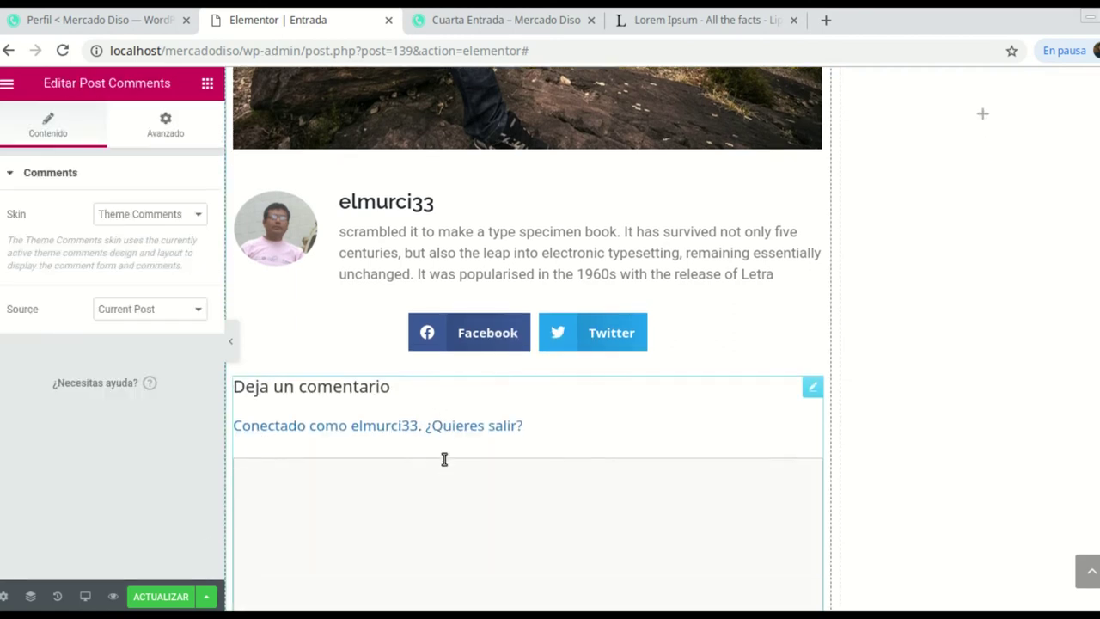
Step: Find the WordPress widgets with the search term "word" and add the Buscar widget to the empty narrower column
scroll(707, 424, down, 3)
scroll(584, 418, up, 4)
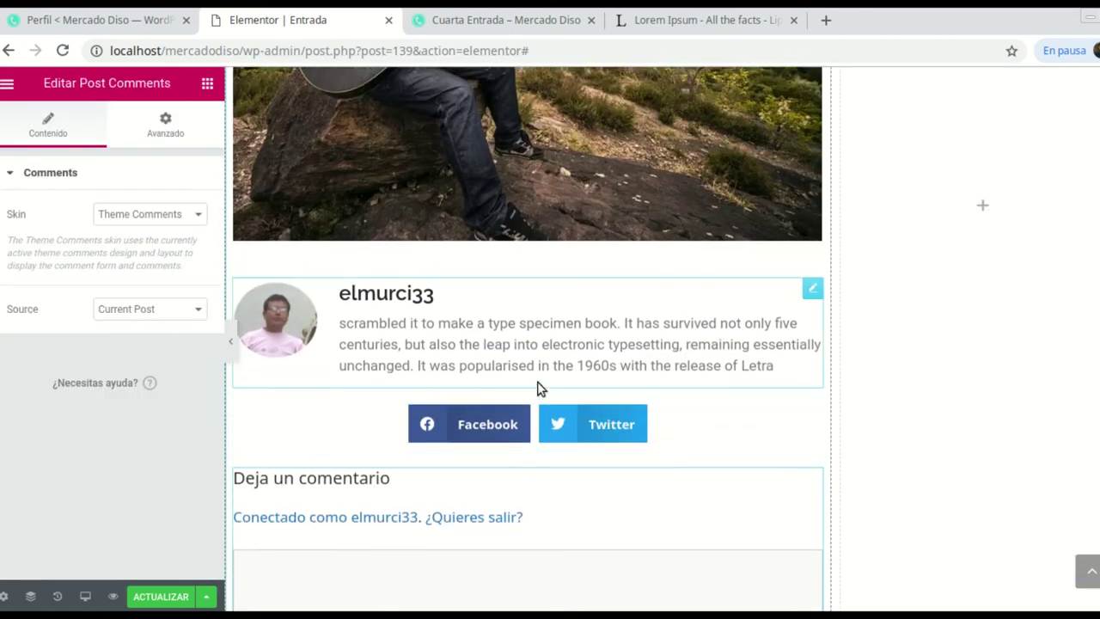
scroll(662, 387, up, 10)
scroll(655, 374, up, 2)
scroll(653, 430, down, 5)
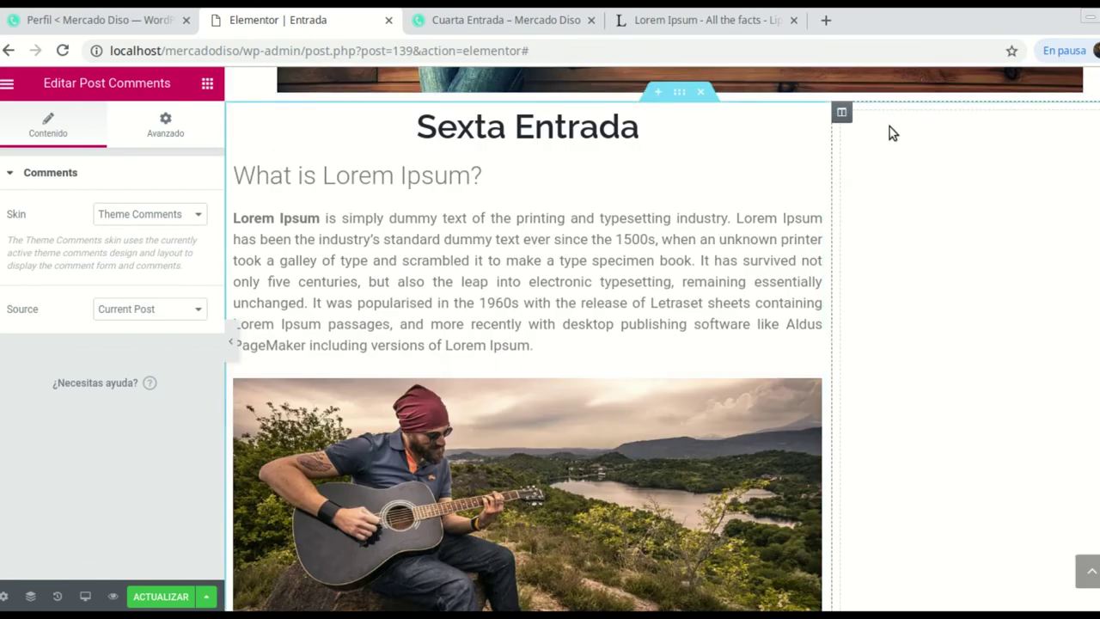
click(892, 133)
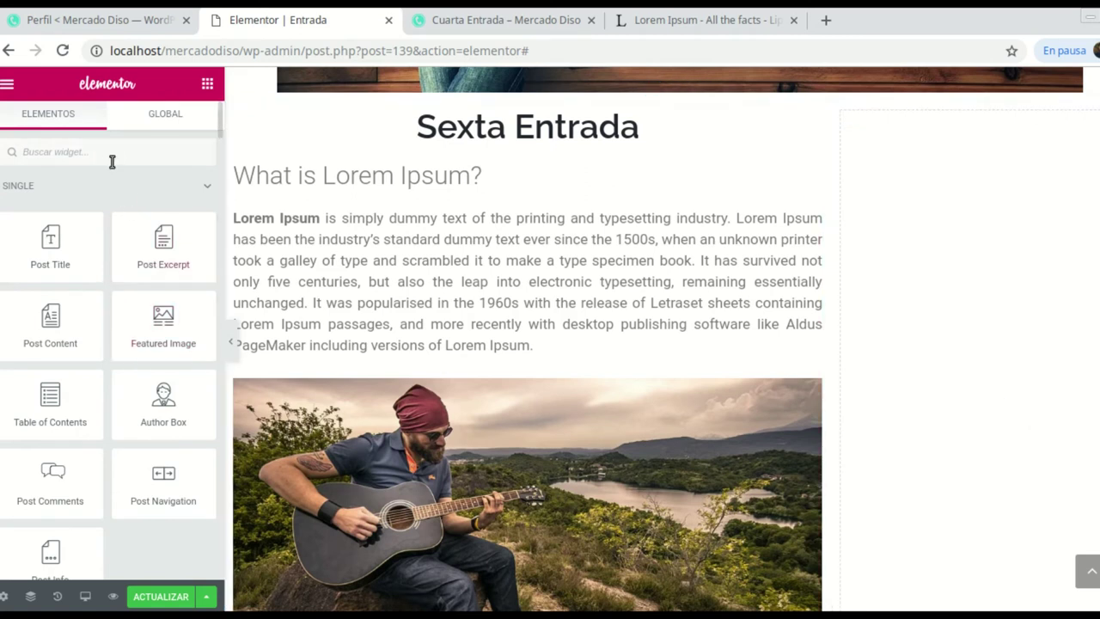
text(word)
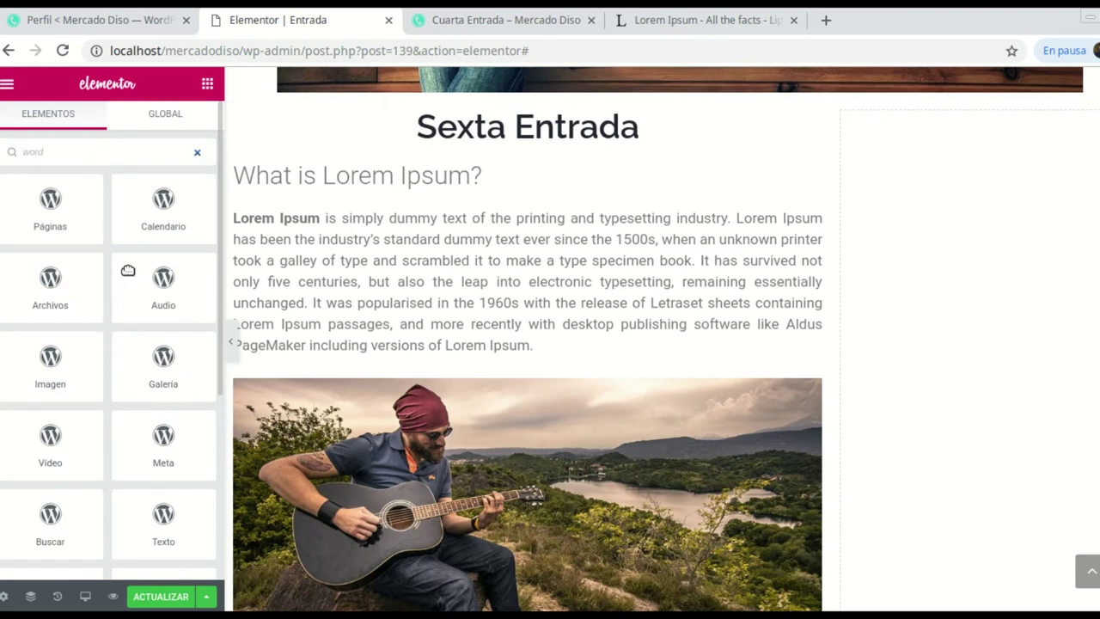
scroll(150, 333, down, 3)
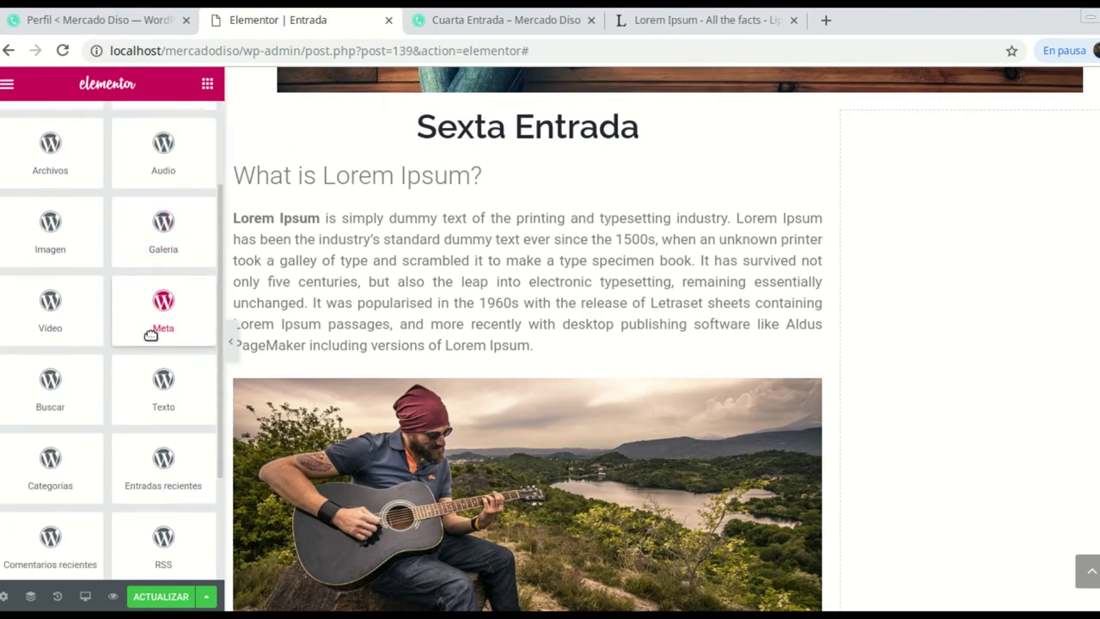
scroll(137, 343, up, 3)
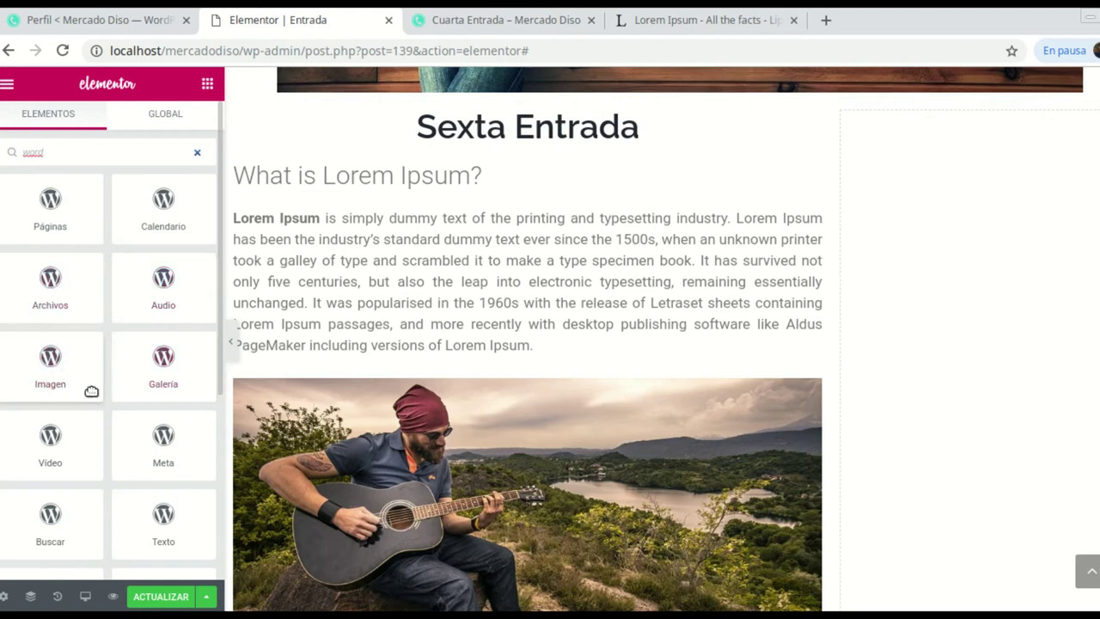
scroll(78, 431, down, 2)
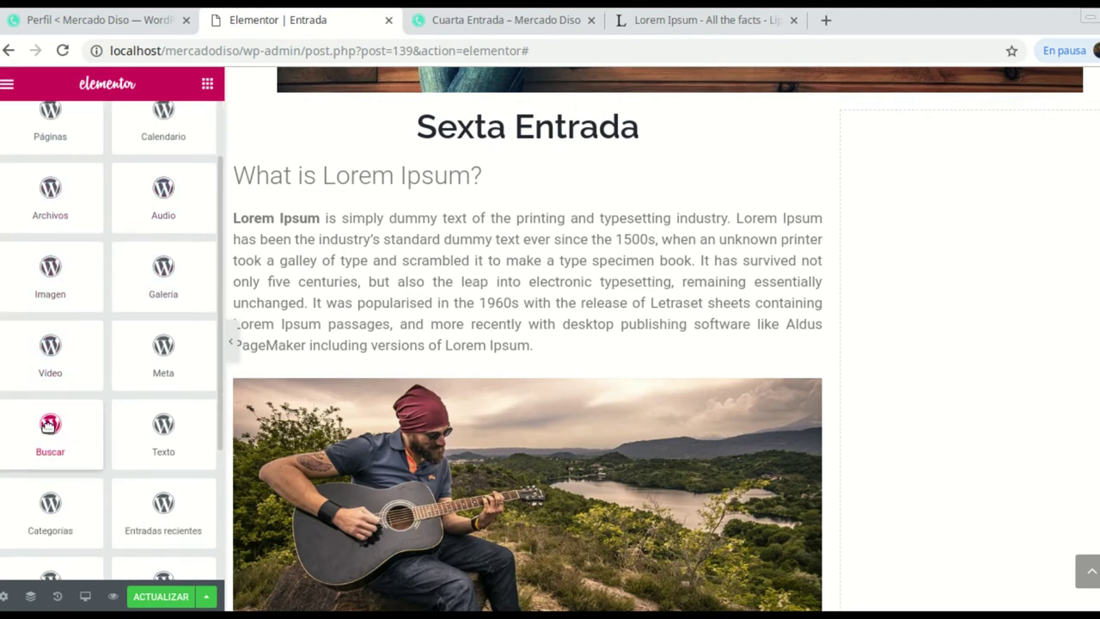
drag(49, 425, 1009, 469)
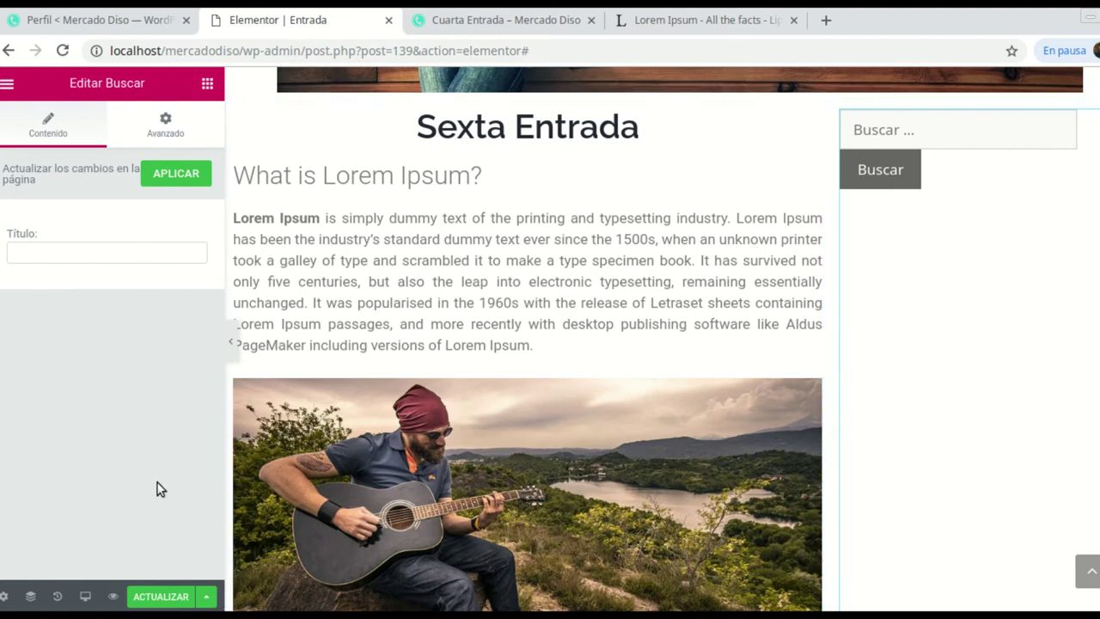
Step: Add the WordPress Entradas recientes widget to the narrower column and place the Buscar widget above it
click(208, 83)
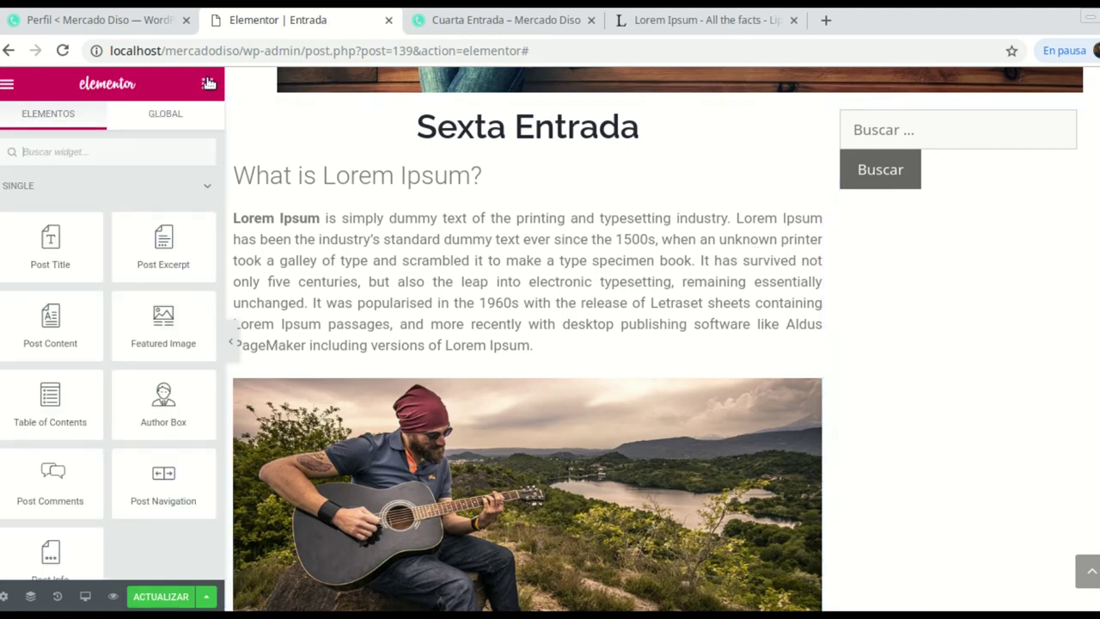
scroll(146, 250, down, 1)
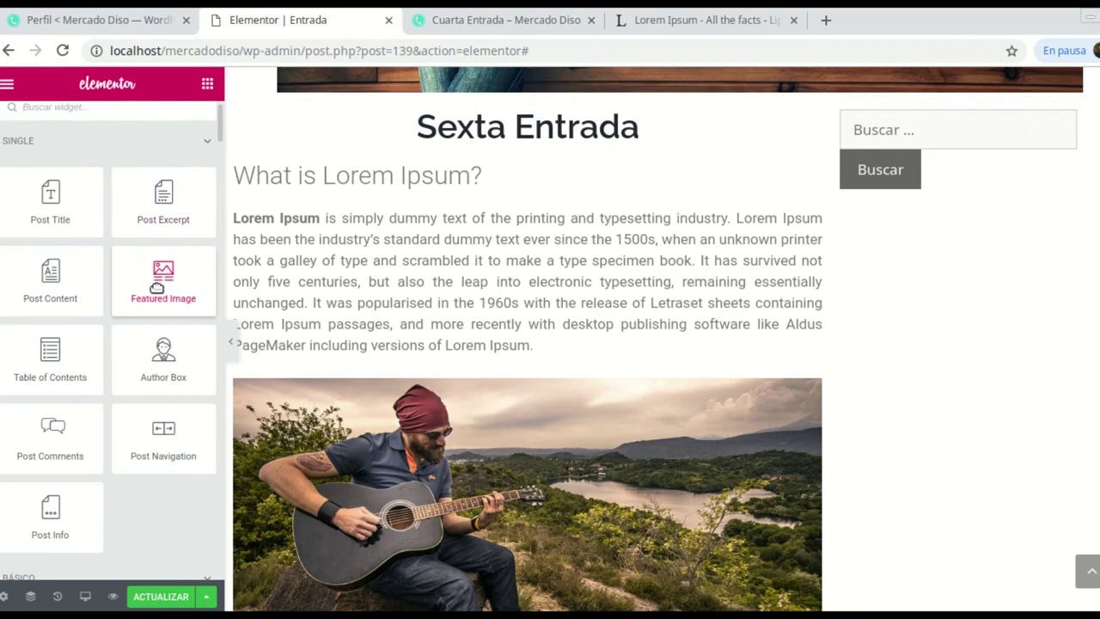
scroll(159, 283, down, 1)
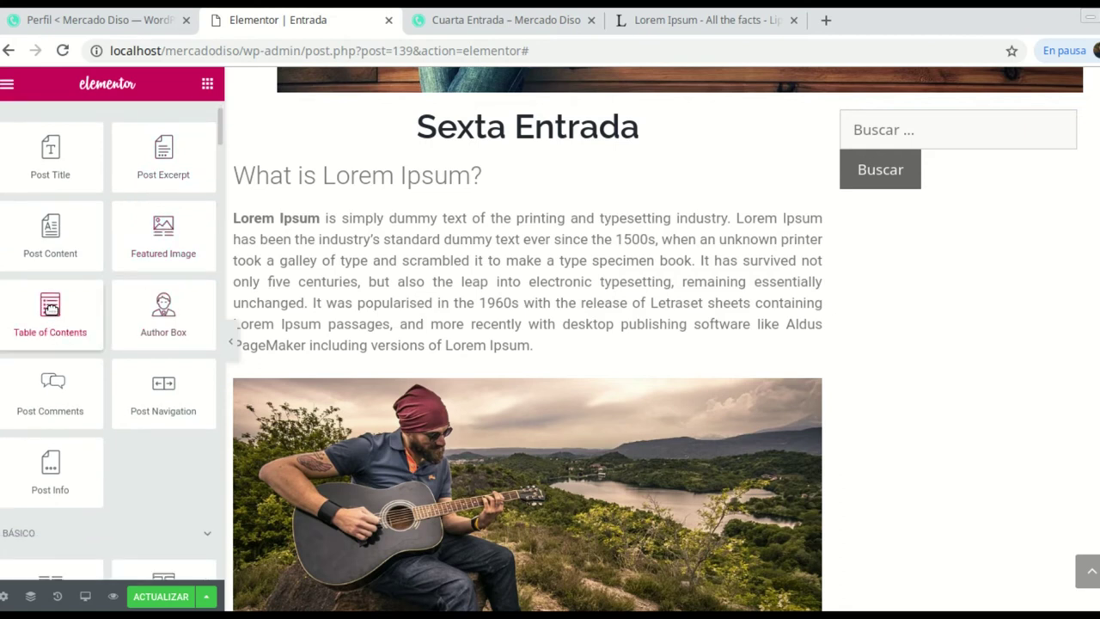
scroll(94, 144, up, 2)
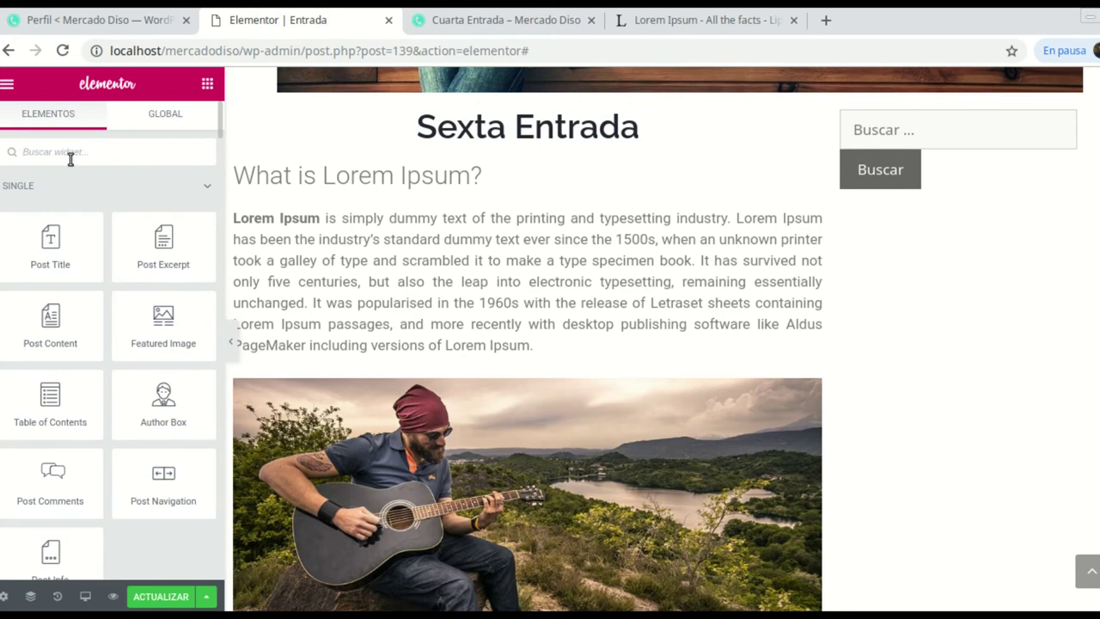
click(71, 158)
text(word)
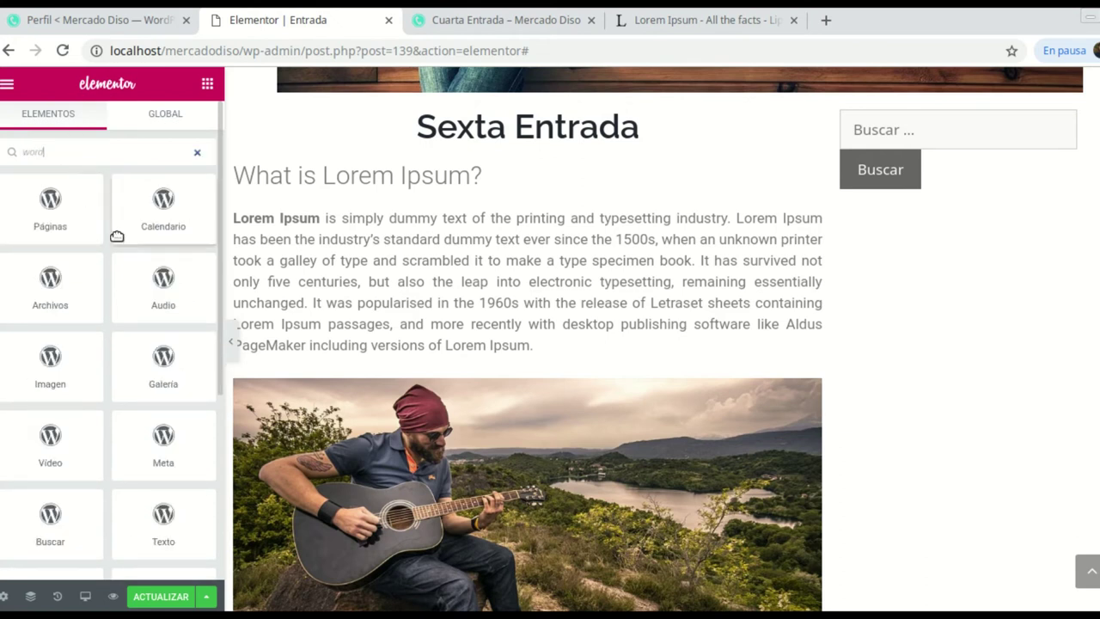
scroll(129, 258, down, 2)
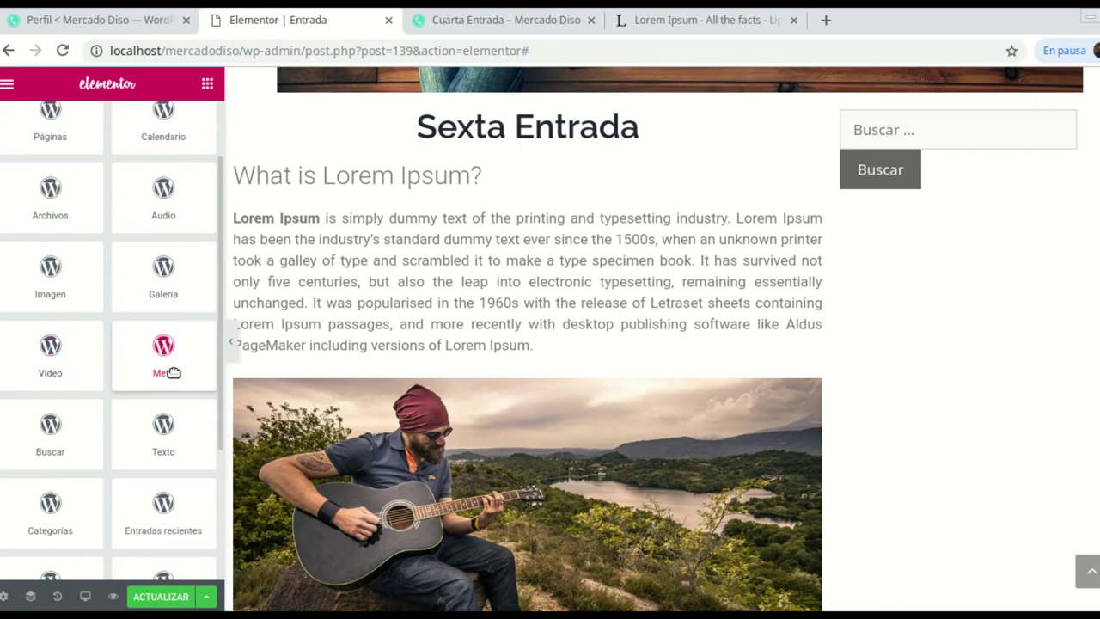
scroll(164, 361, down, 1)
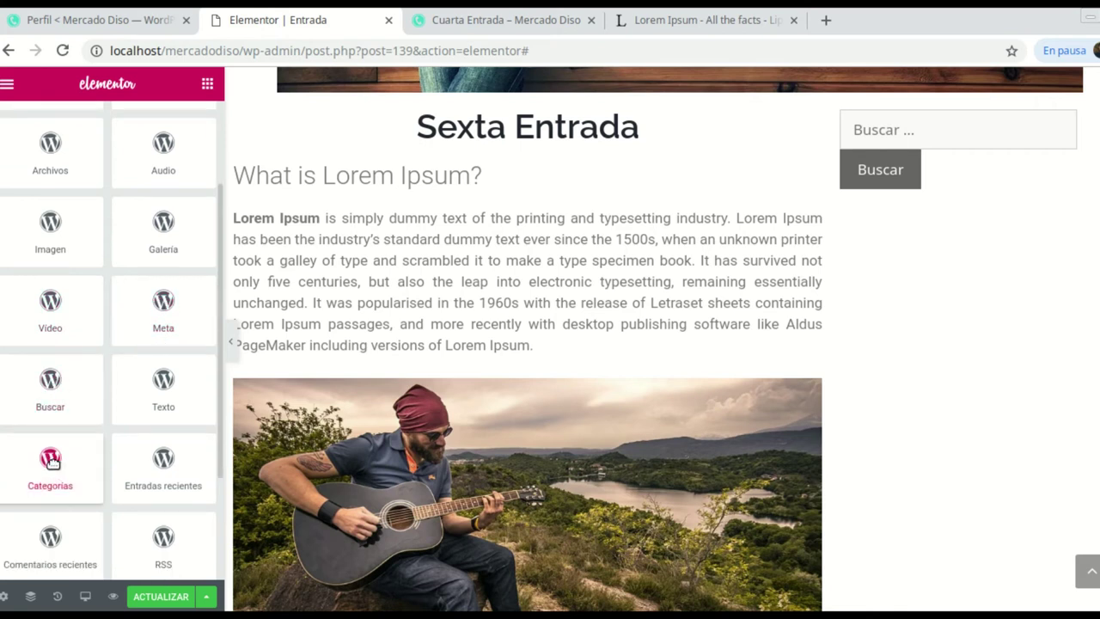
drag(163, 461, 971, 565)
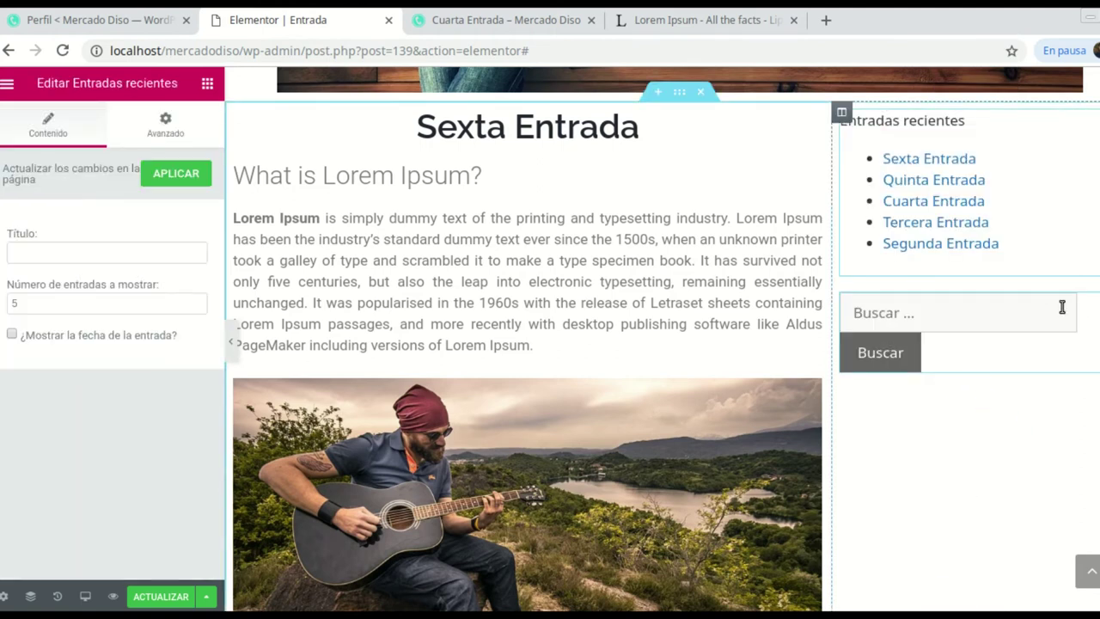
drag(1084, 301, 1072, 138)
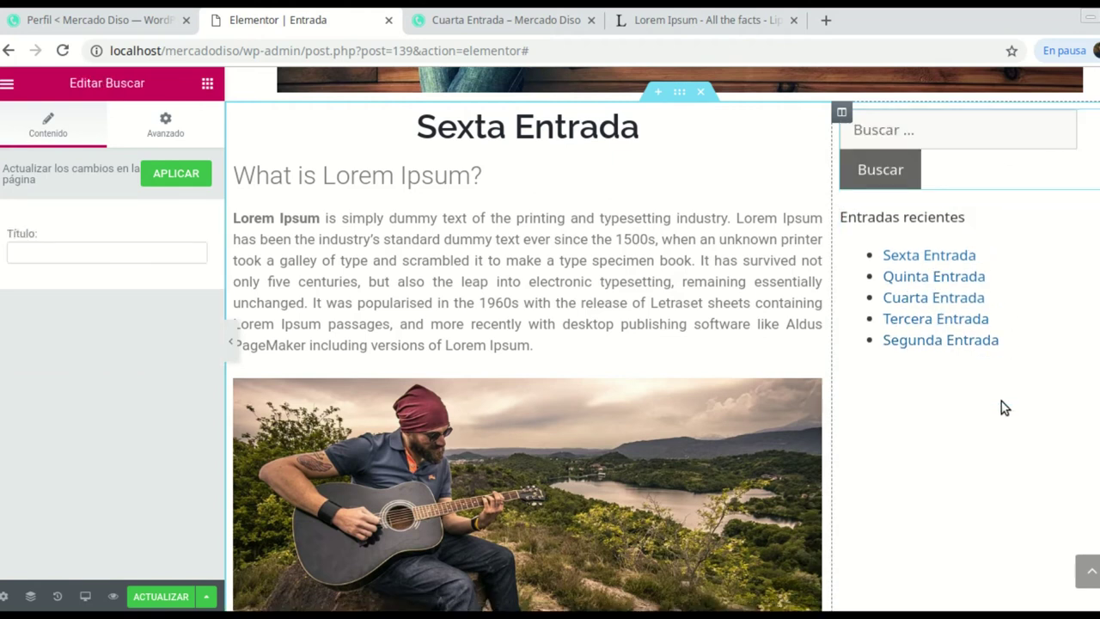
Step: Give the narrower column a classic background in the semi-transparent grey #7A7A7A1A
scroll(1011, 437, down, 1)
scroll(1010, 435, down, 7)
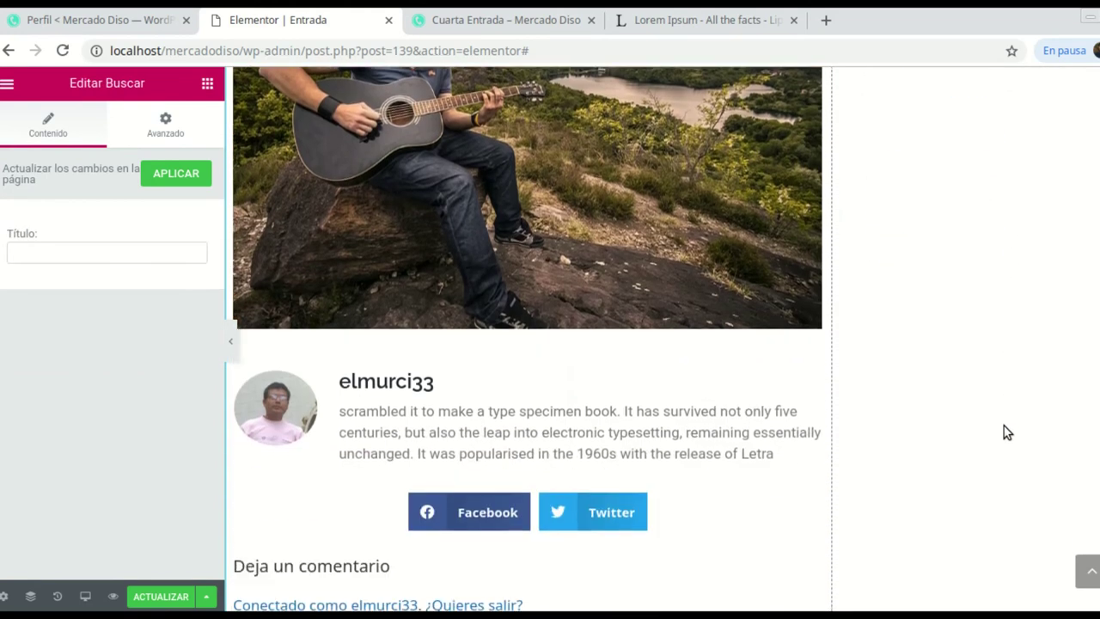
scroll(1007, 432, down, 4)
scroll(1006, 429, up, 11)
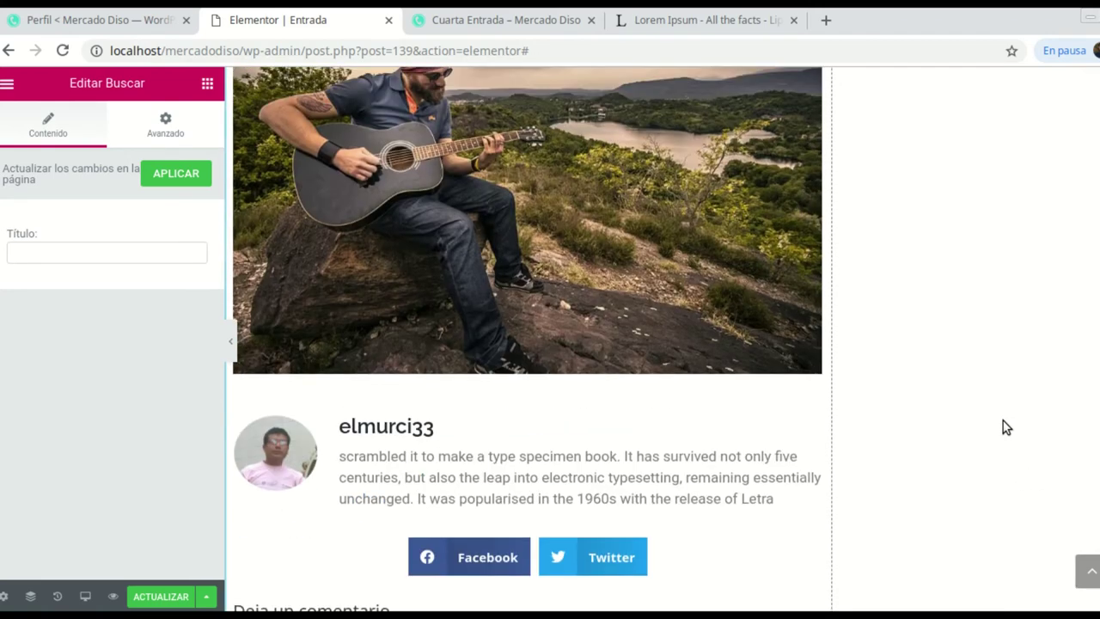
scroll(1003, 425, up, 3)
scroll(1002, 424, down, 3)
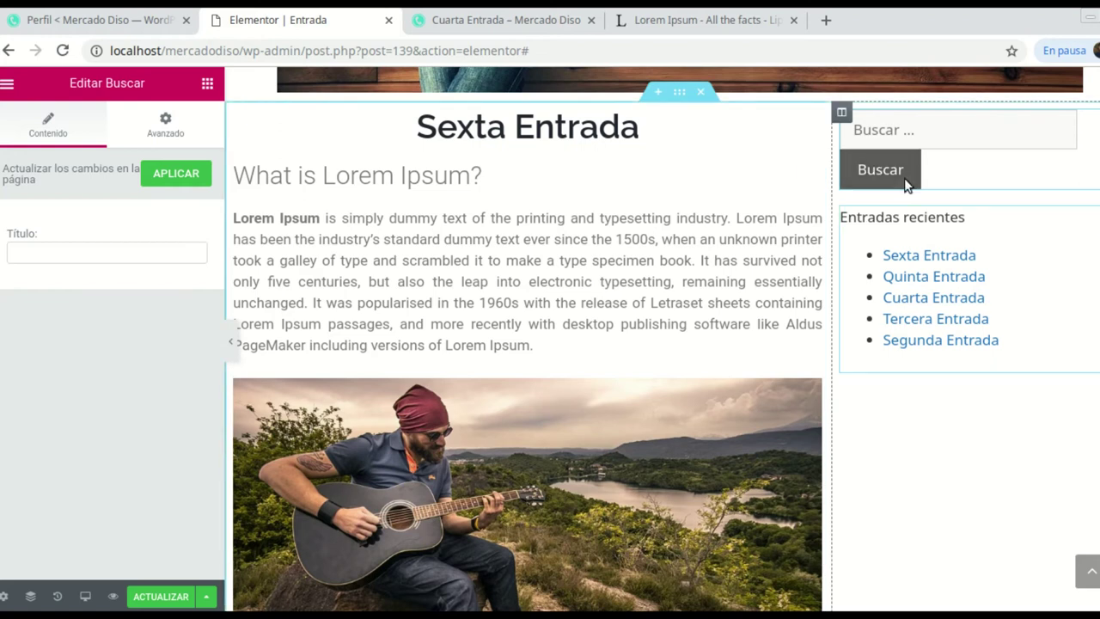
click(843, 112)
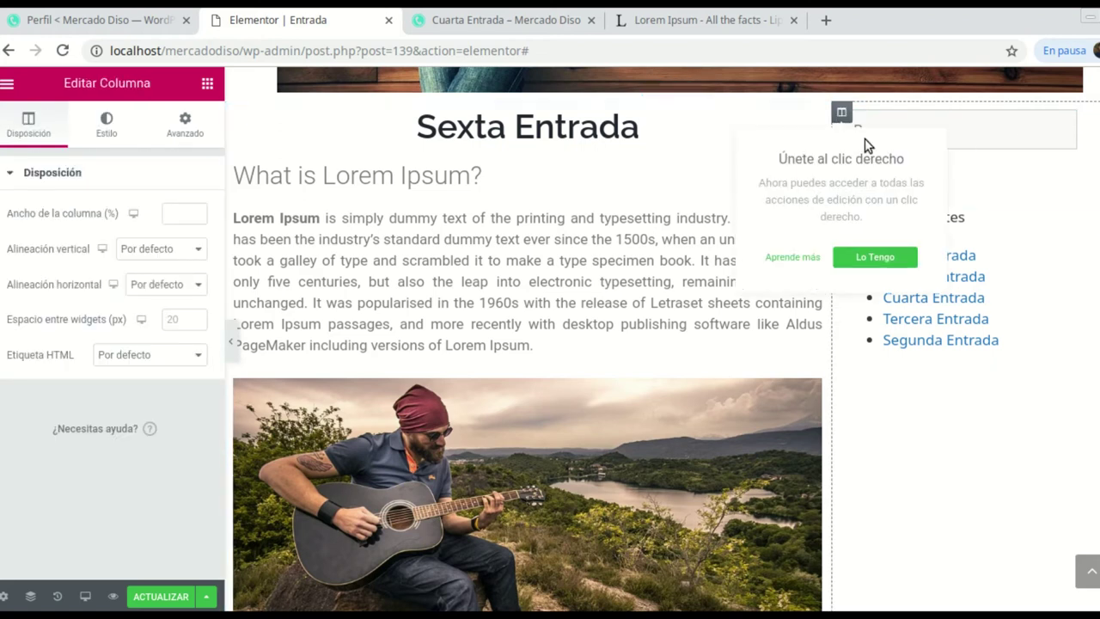
click(110, 131)
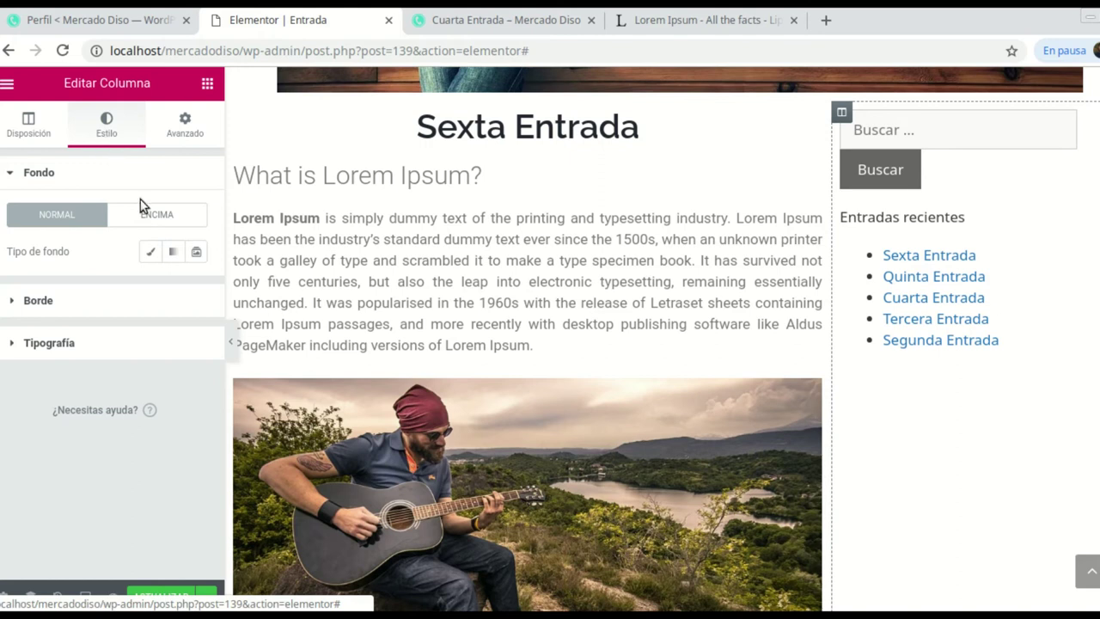
click(151, 254)
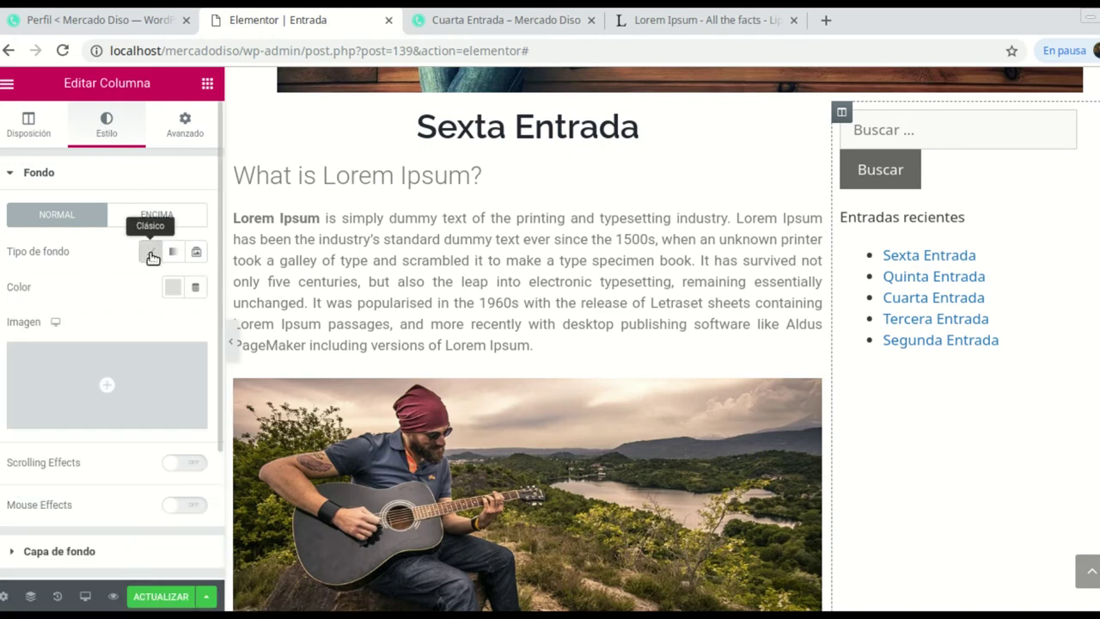
click(173, 287)
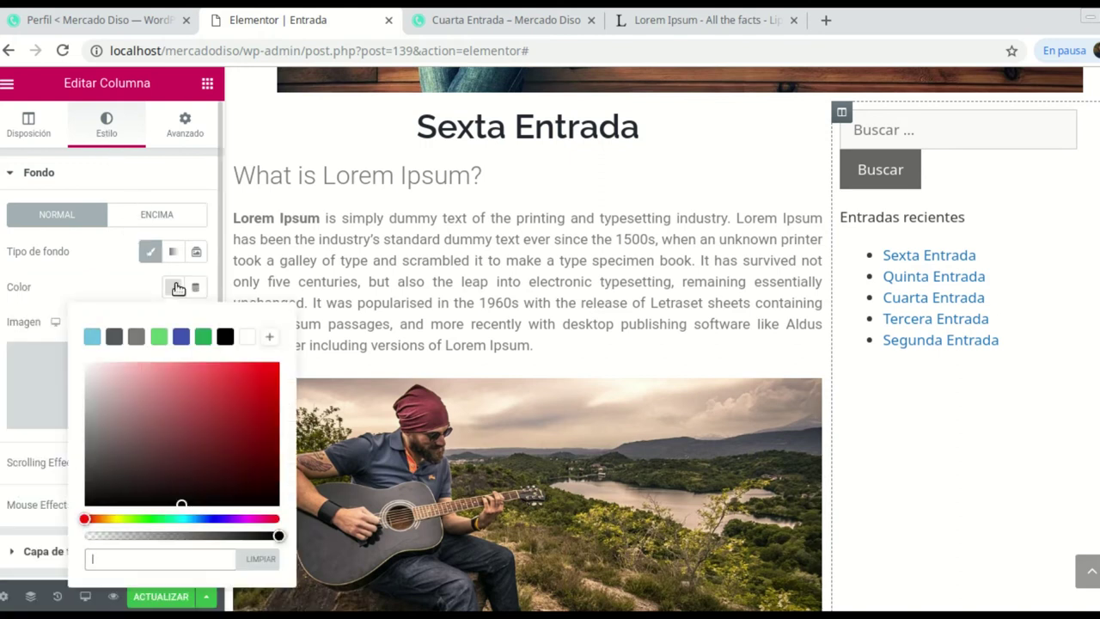
click(137, 337)
drag(280, 538, 103, 533)
Step: Check the column's background along the whole page and update the Entrada template
scroll(984, 375, down, 10)
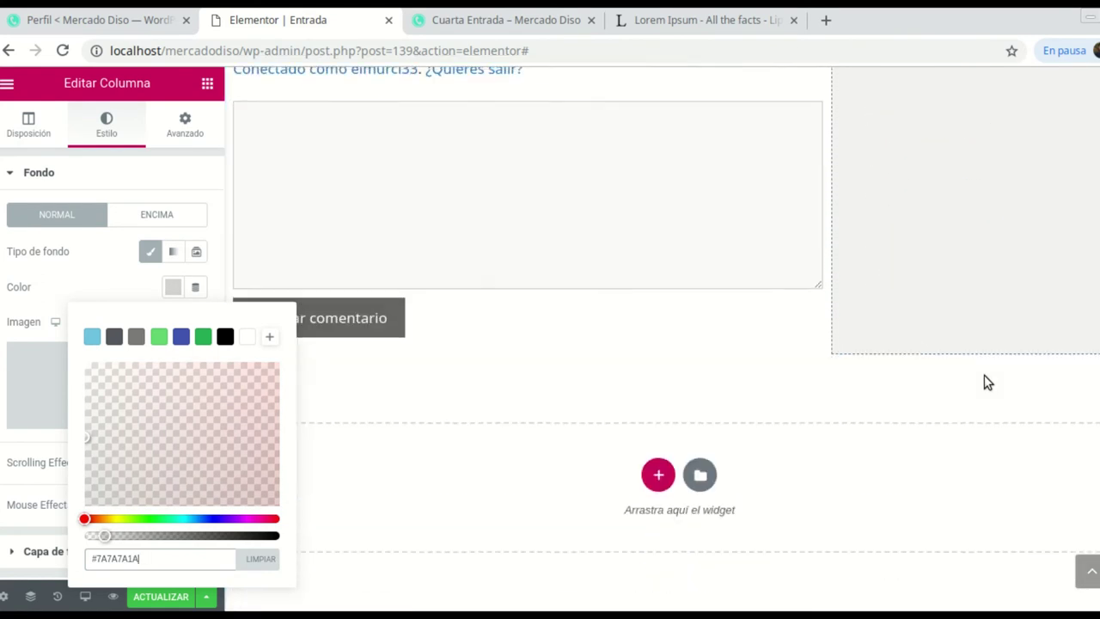
scroll(984, 382, up, 5)
scroll(984, 374, up, 7)
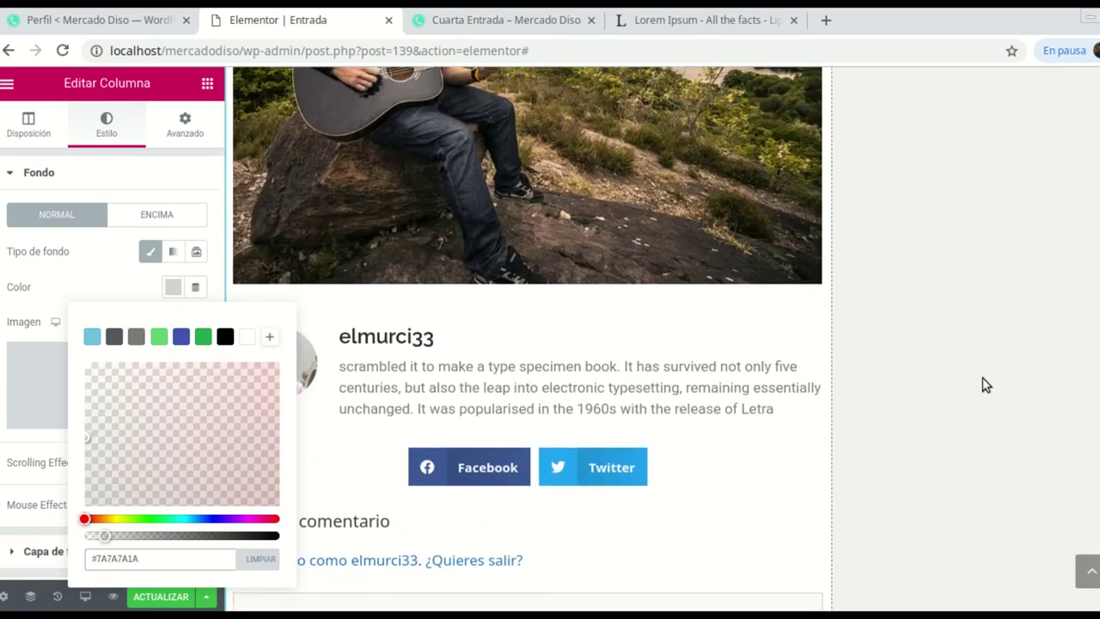
scroll(973, 368, up, 3)
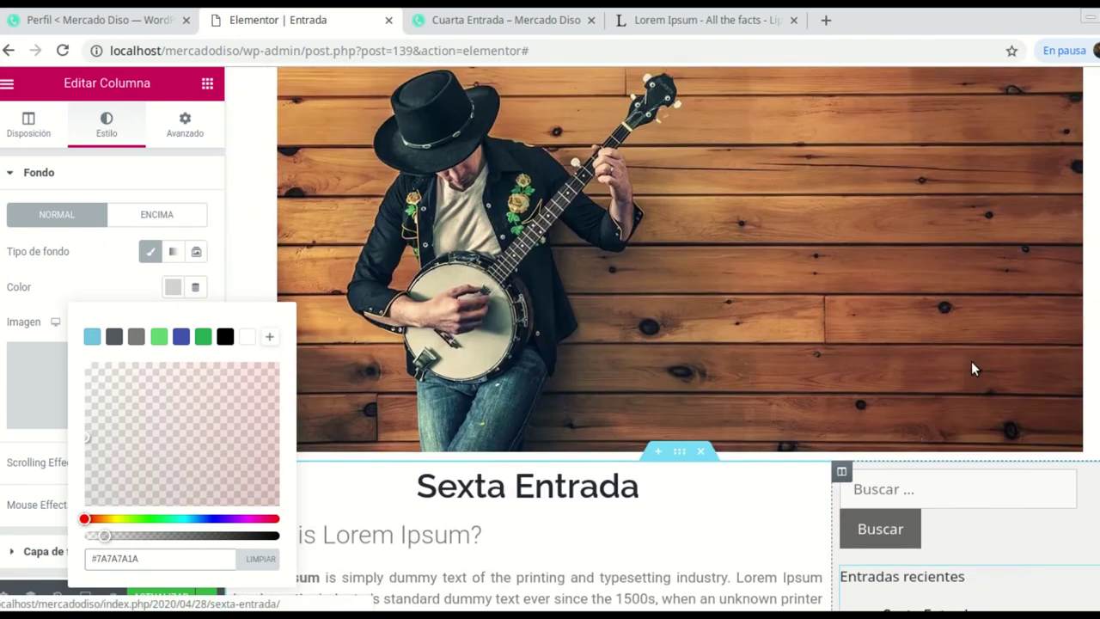
scroll(971, 361, down, 3)
click(164, 597)
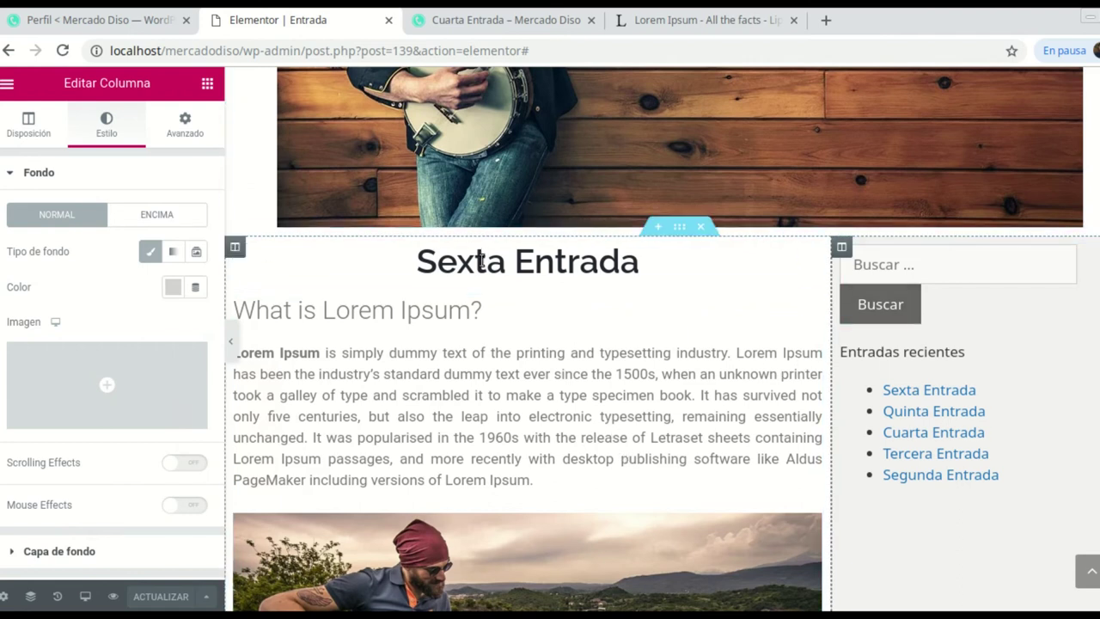
Step: Open Tercera Entrada from the recent posts on the live site and examine its image, content, author box, share buttons, comments and sidebar
click(505, 27)
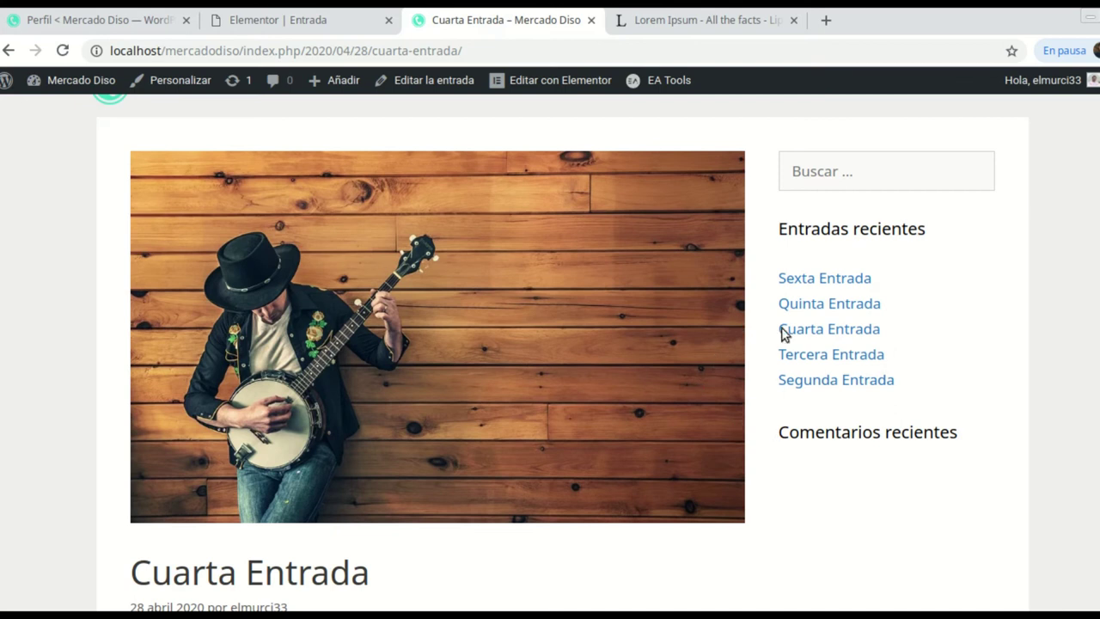
click(833, 361)
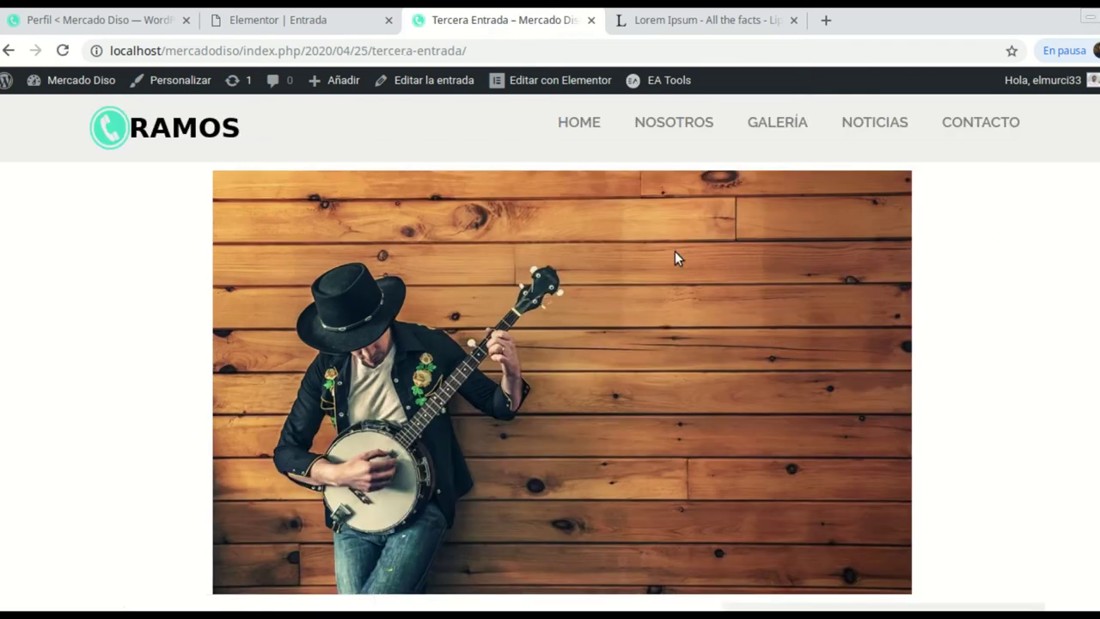
scroll(675, 251, down, 6)
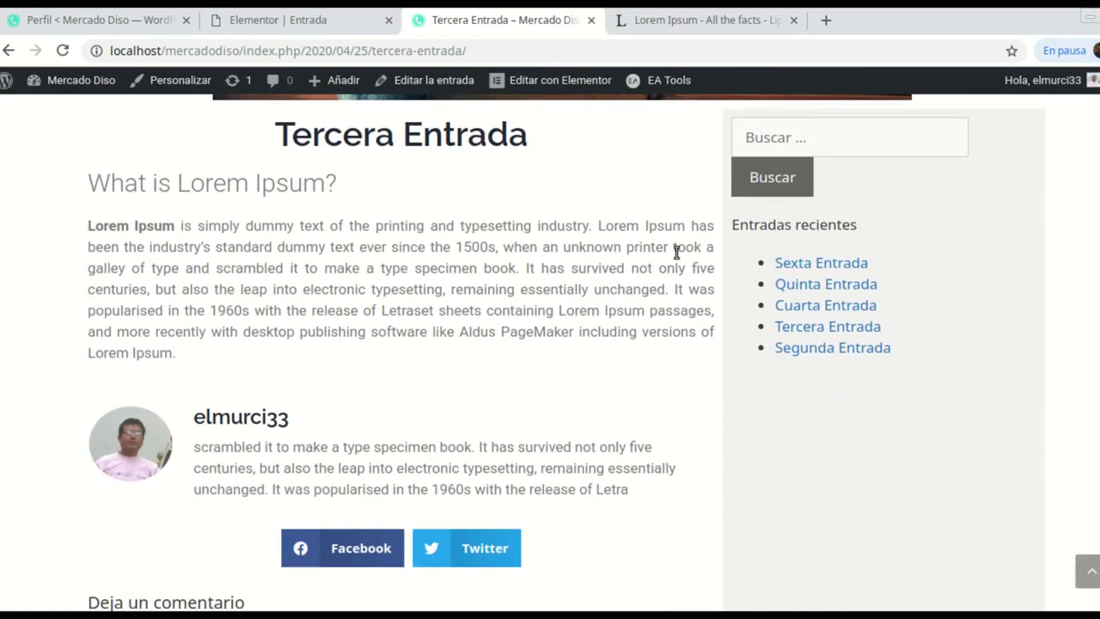
scroll(602, 275, up, 8)
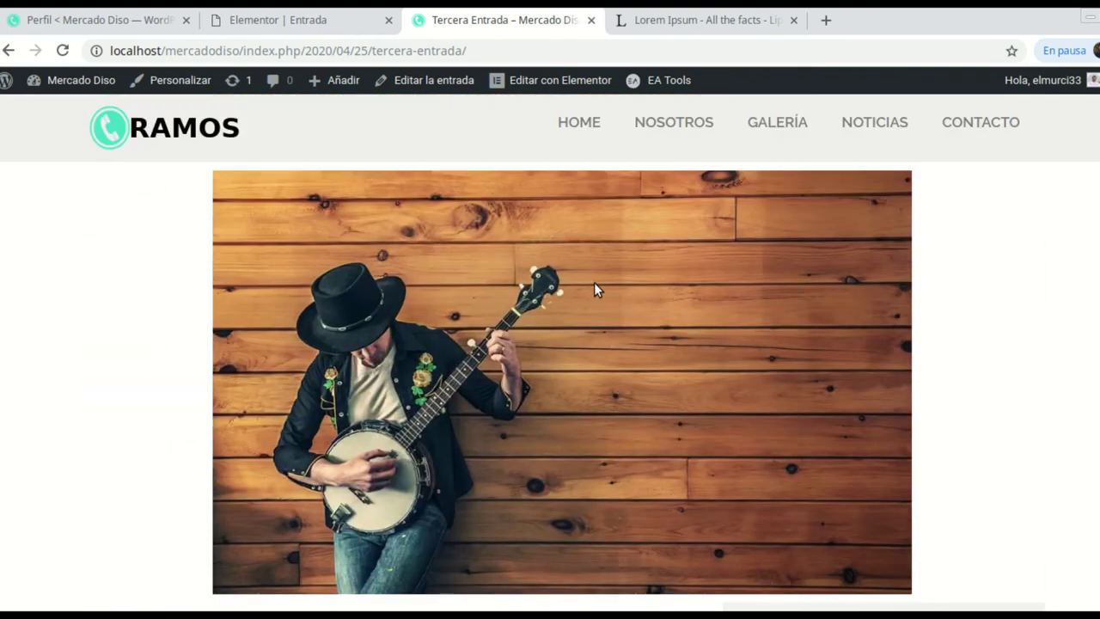
scroll(656, 301, down, 5)
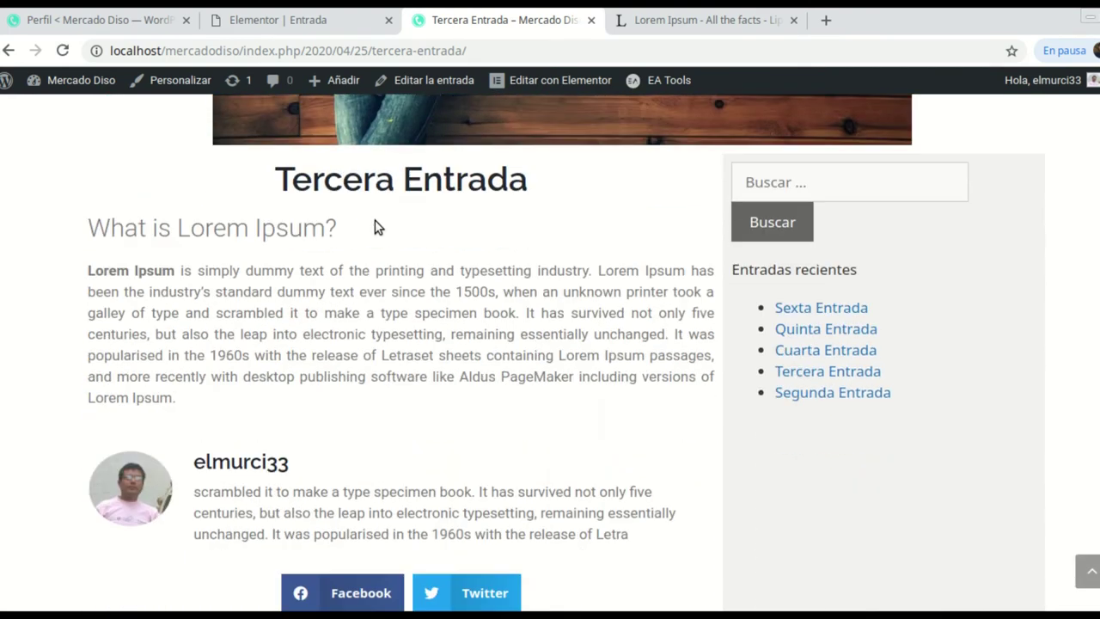
scroll(302, 313, down, 2)
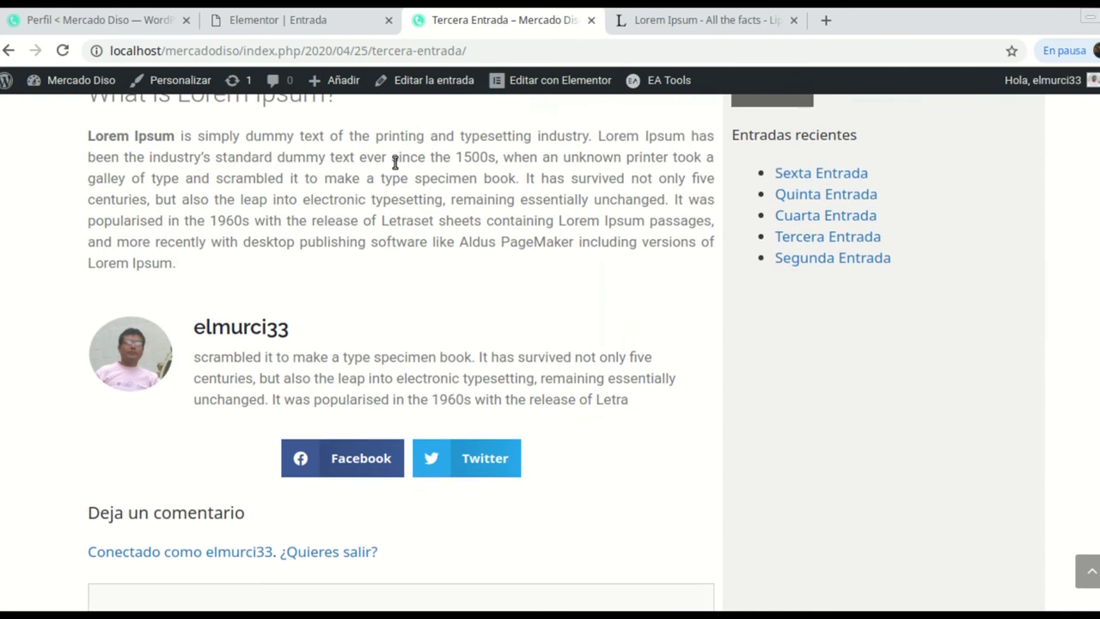
scroll(392, 162, up, 2)
scroll(329, 223, down, 1)
scroll(352, 273, down, 4)
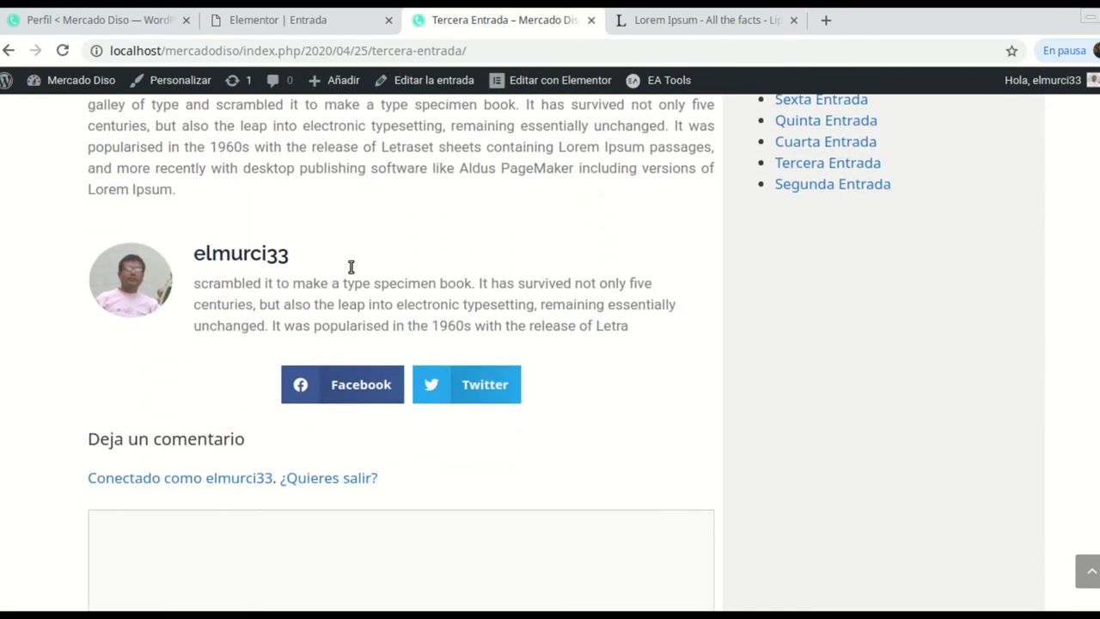
Step: Review the full Tercera Entrada page, from the header image and post text to the share buttons, comment form and sidebar background
scroll(385, 343, down, 2)
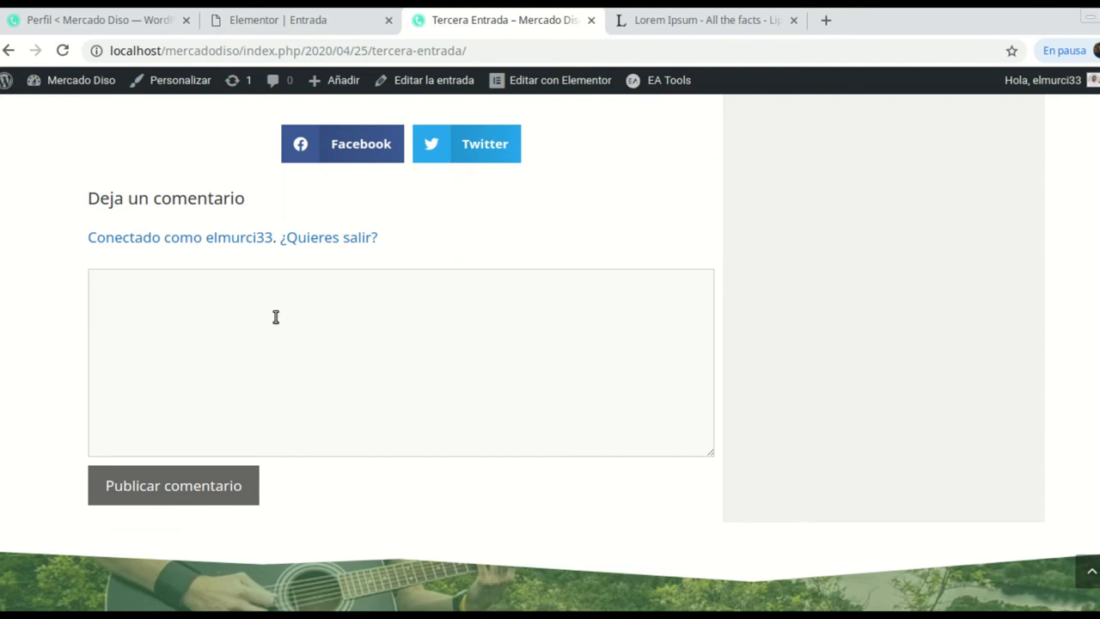
scroll(372, 395, down, 2)
scroll(1026, 294, up, 7)
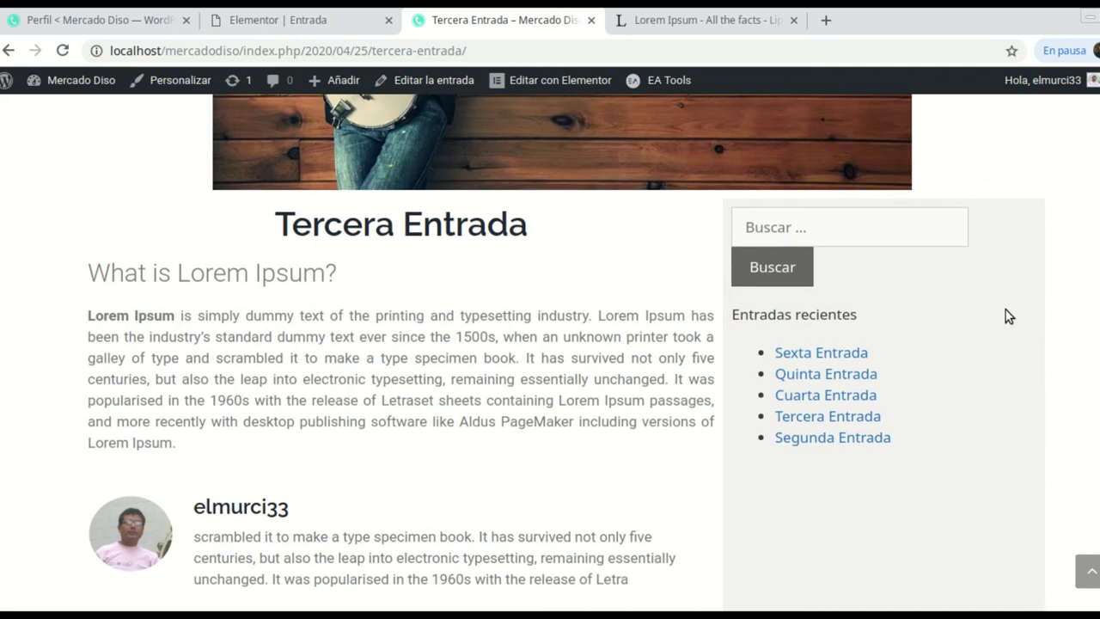
scroll(847, 422, down, 2)
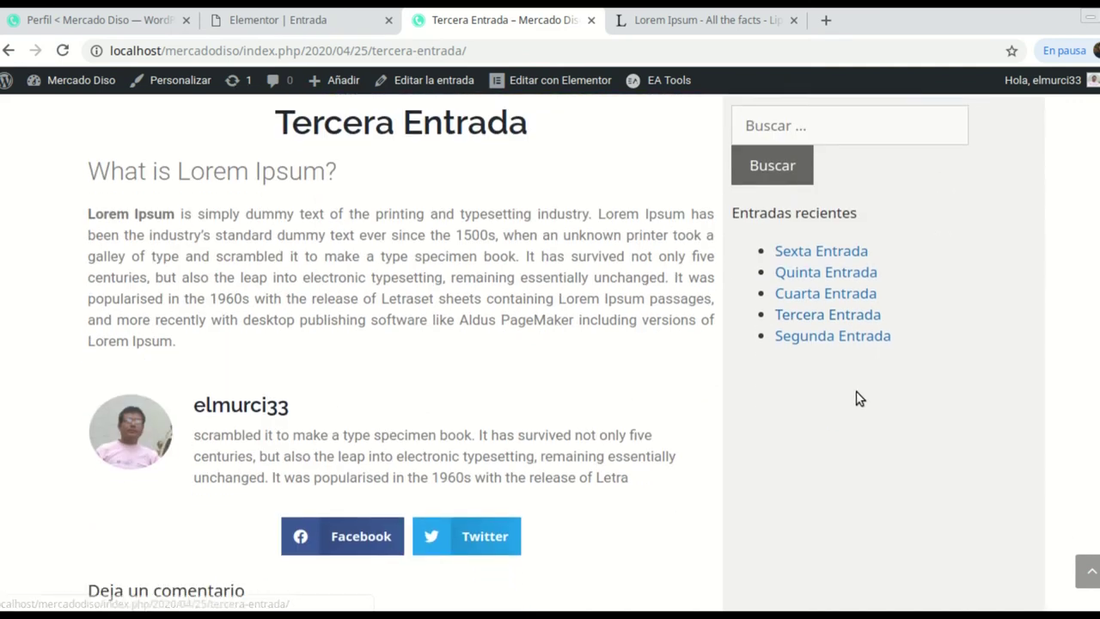
scroll(900, 520, down, 5)
scroll(914, 481, up, 5)
scroll(960, 444, up, 6)
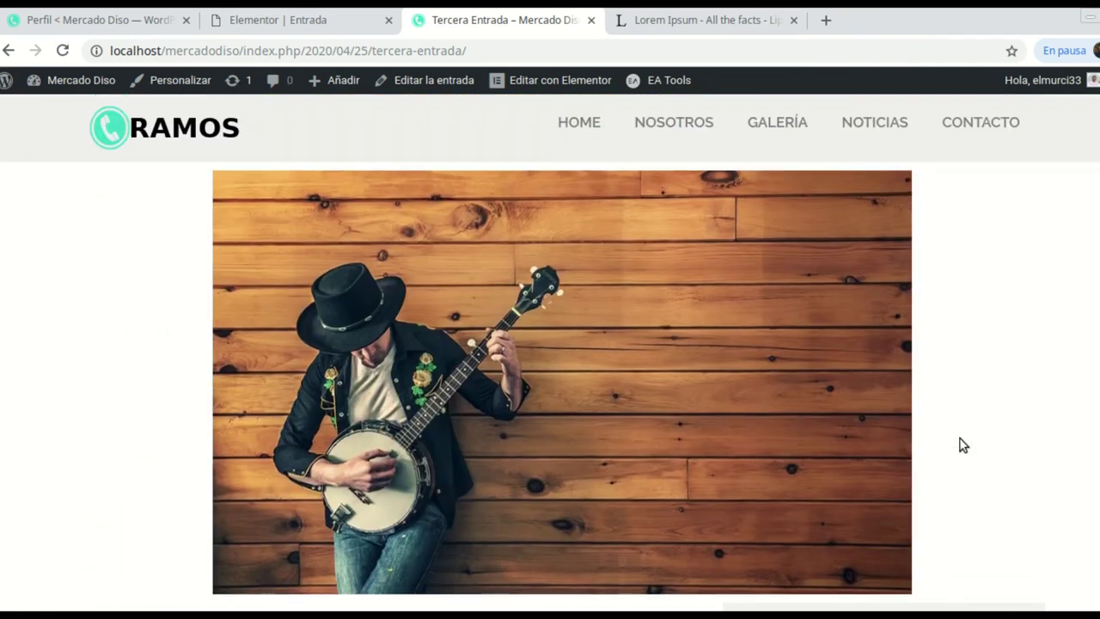
scroll(962, 444, down, 6)
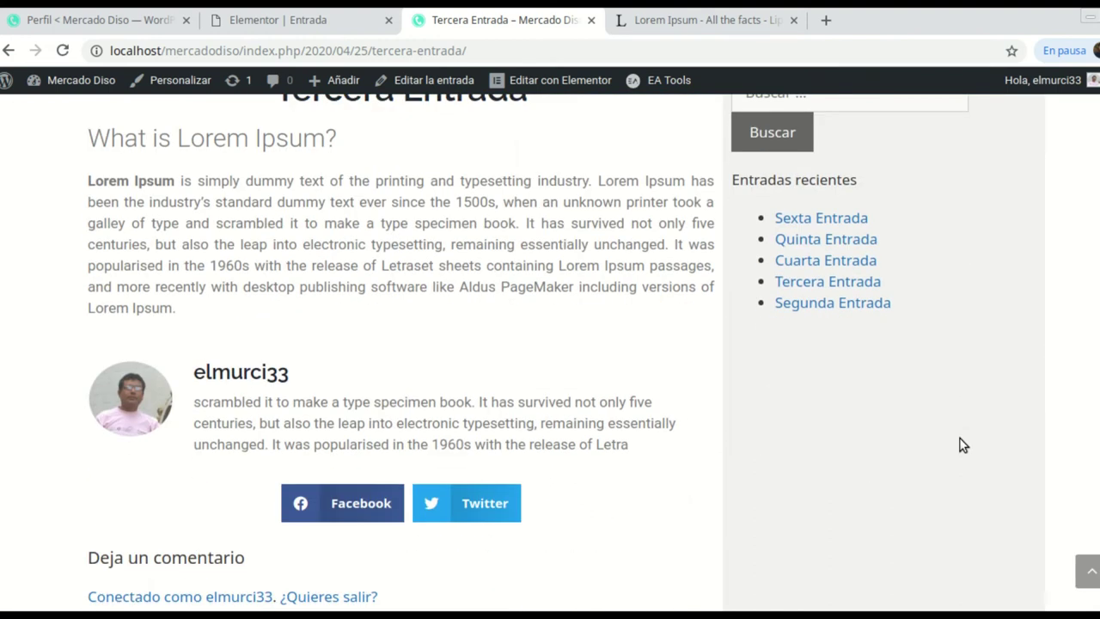
scroll(962, 444, up, 5)
scroll(581, 452, down, 1)
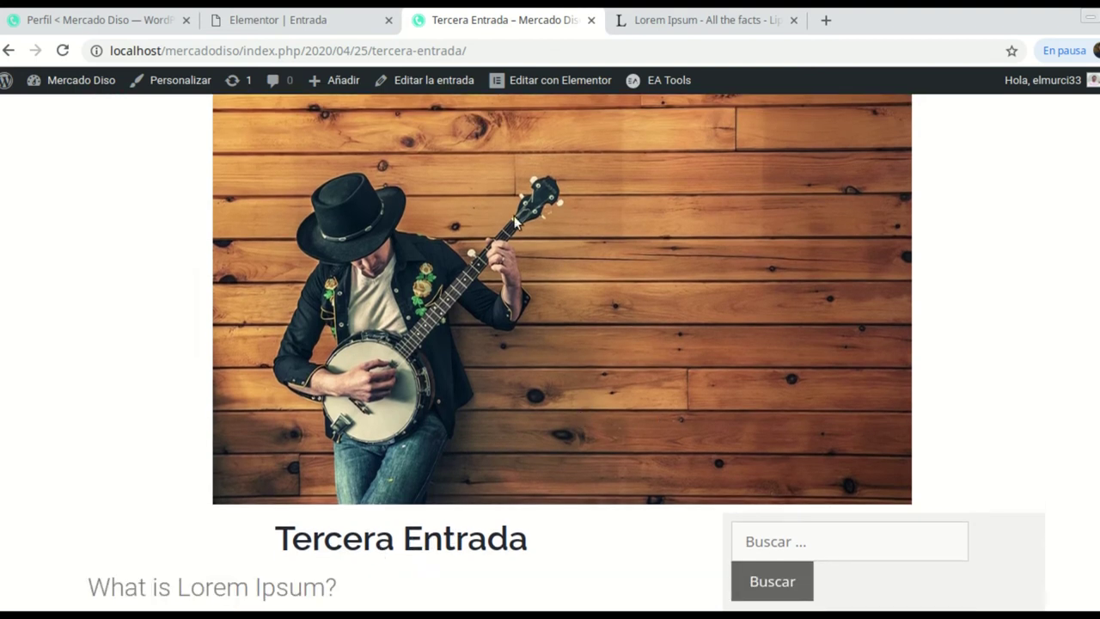
scroll(513, 221, up, 2)
scroll(503, 503, down, 4)
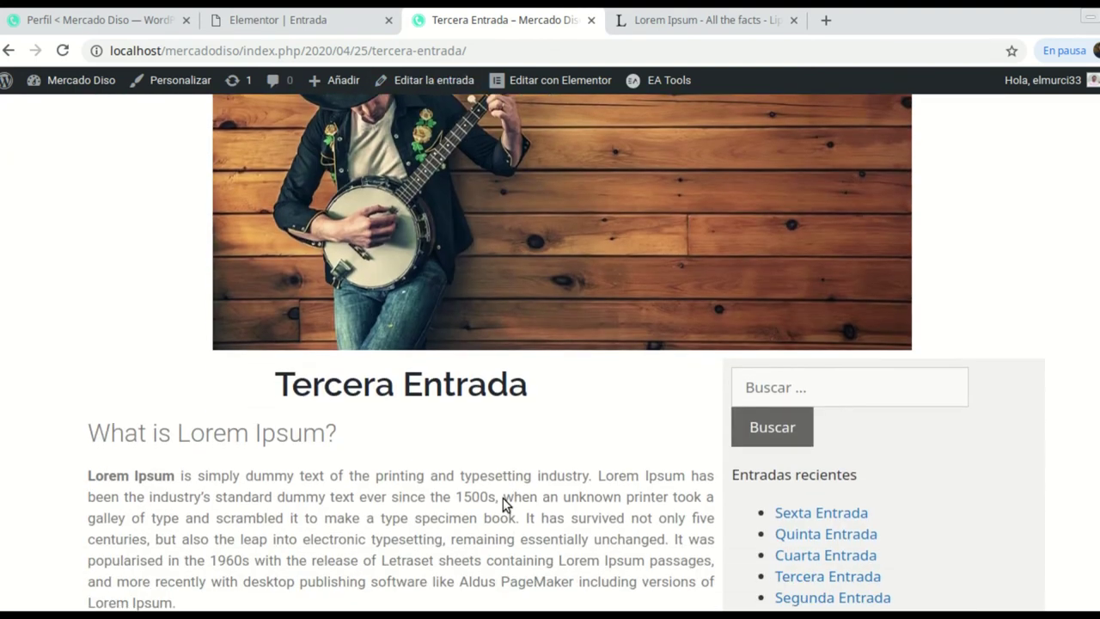
scroll(557, 490, down, 6)
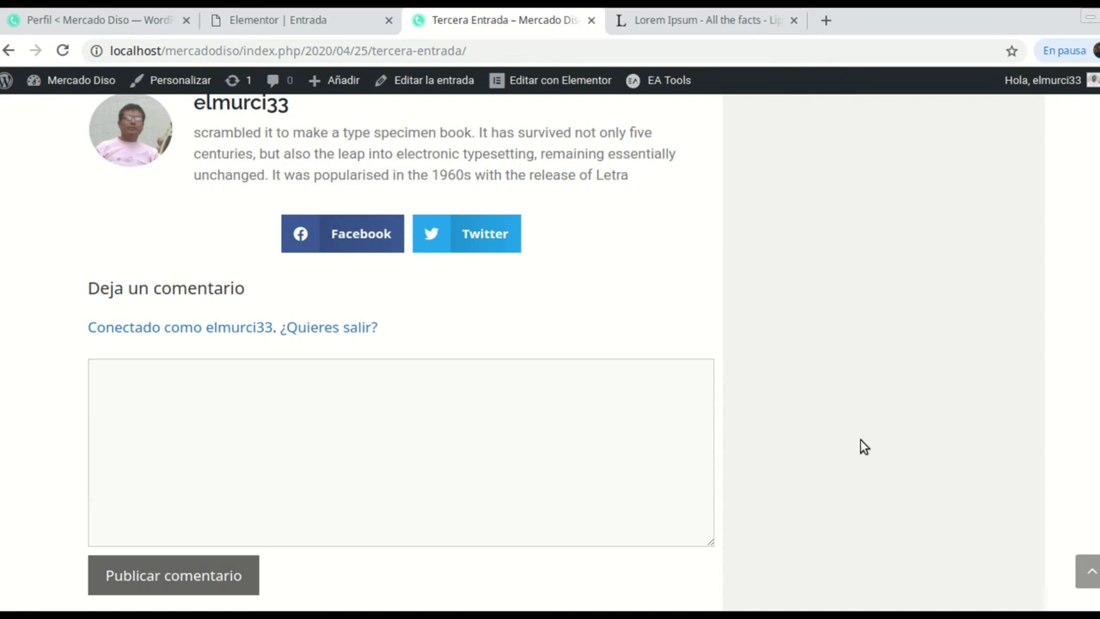
scroll(859, 440, up, 3)
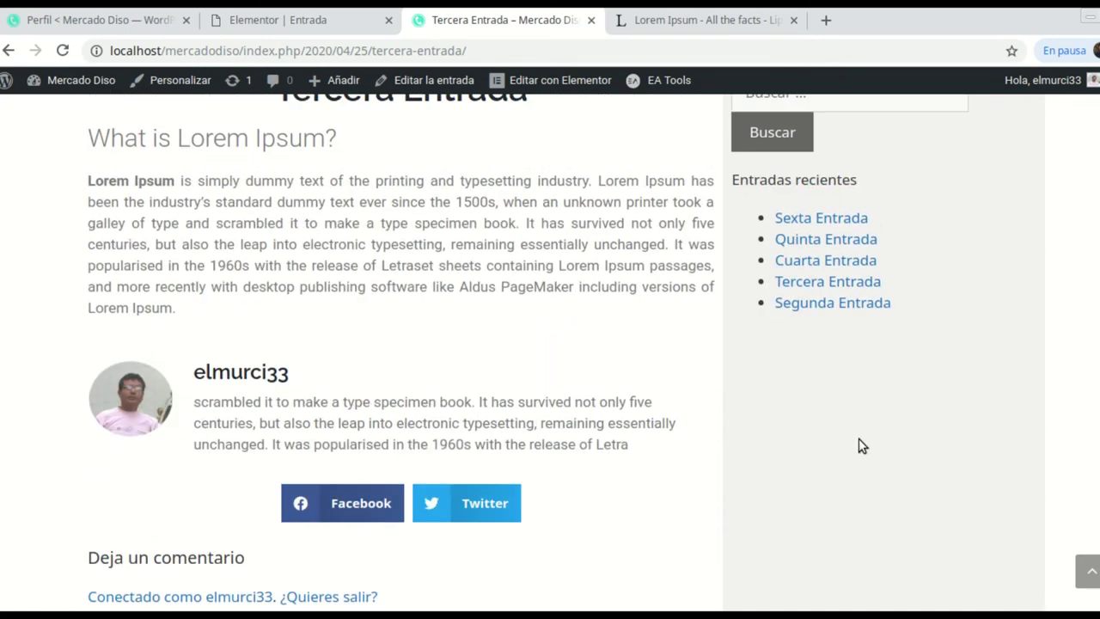
scroll(861, 445, up, 5)
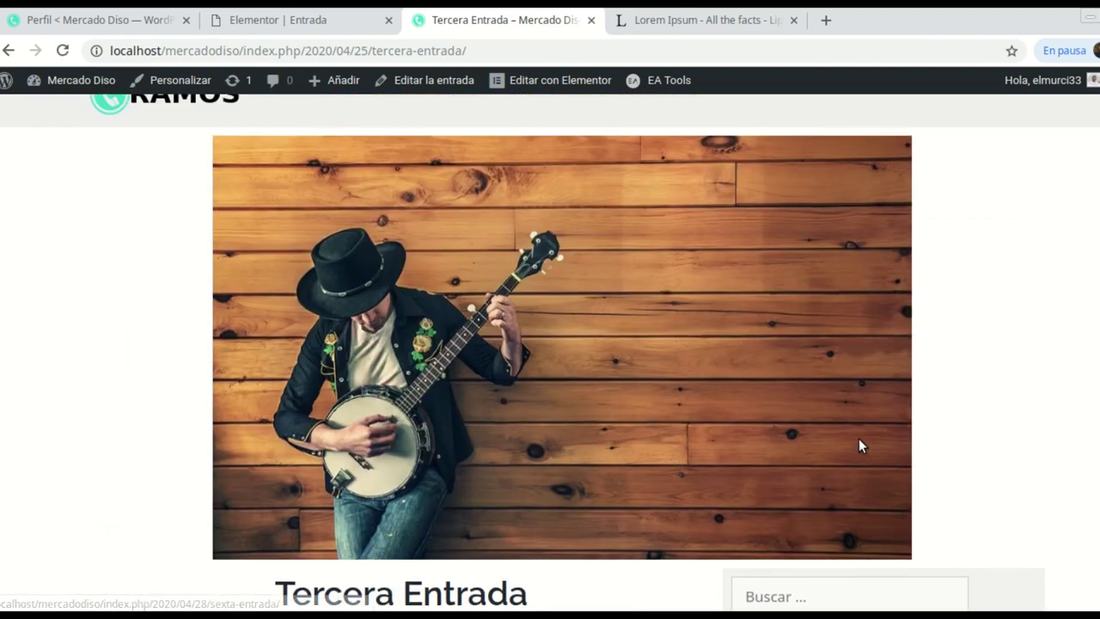
scroll(860, 442, down, 6)
scroll(858, 440, down, 2)
scroll(858, 438, up, 8)
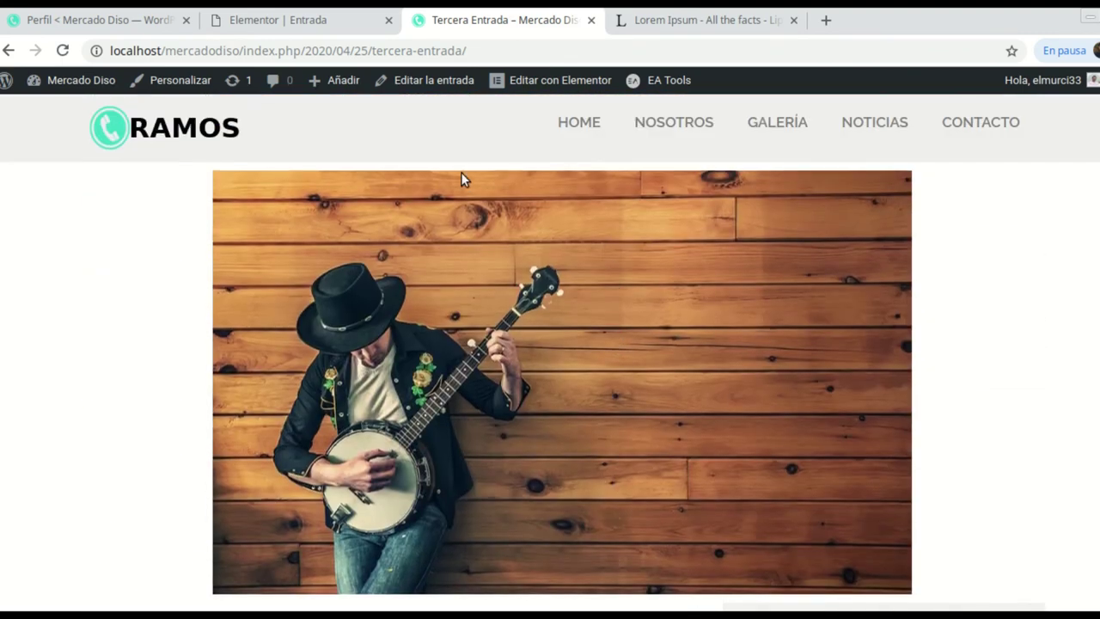
Step: Open the Inicio page for editing in Elementor from the WordPress admin's list of pages
click(71, 26)
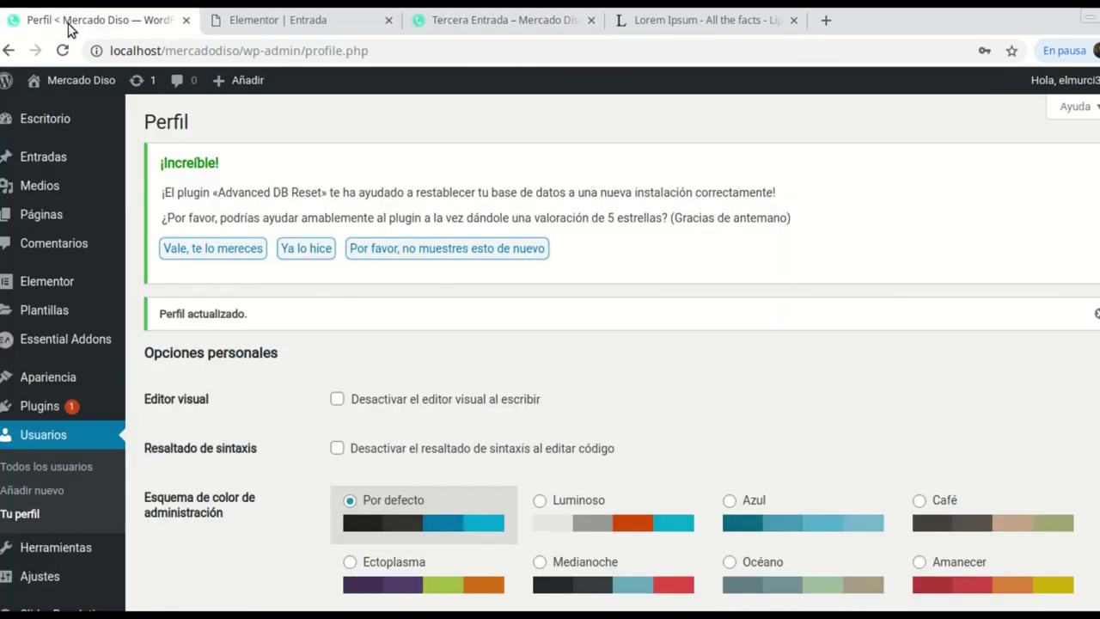
scroll(352, 290, down, 4)
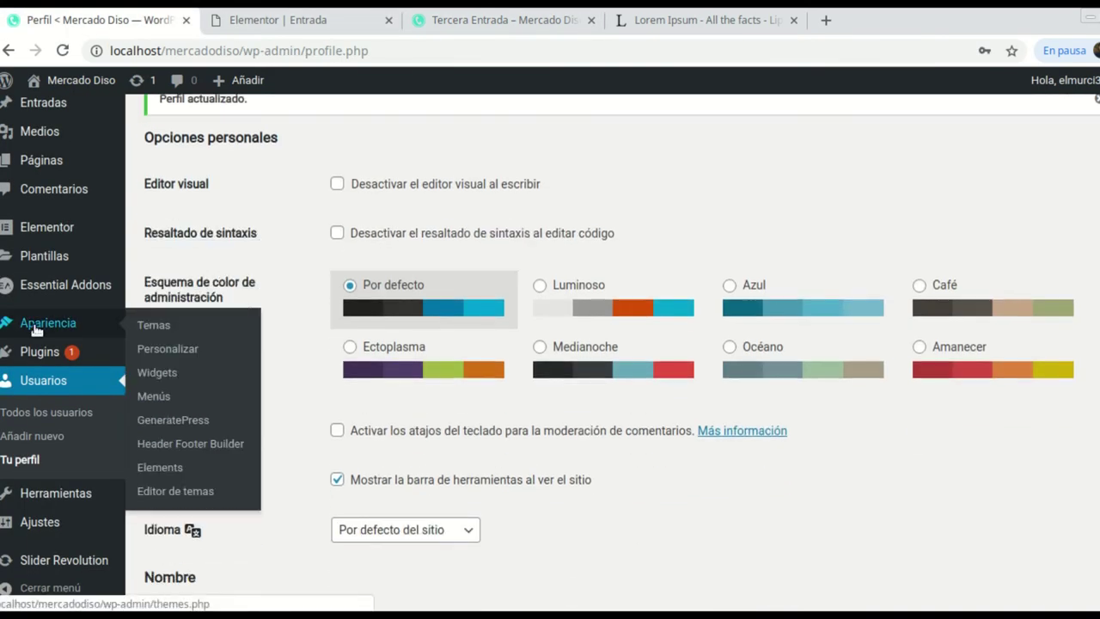
scroll(186, 352, down, 4)
mouse_move(46, 490)
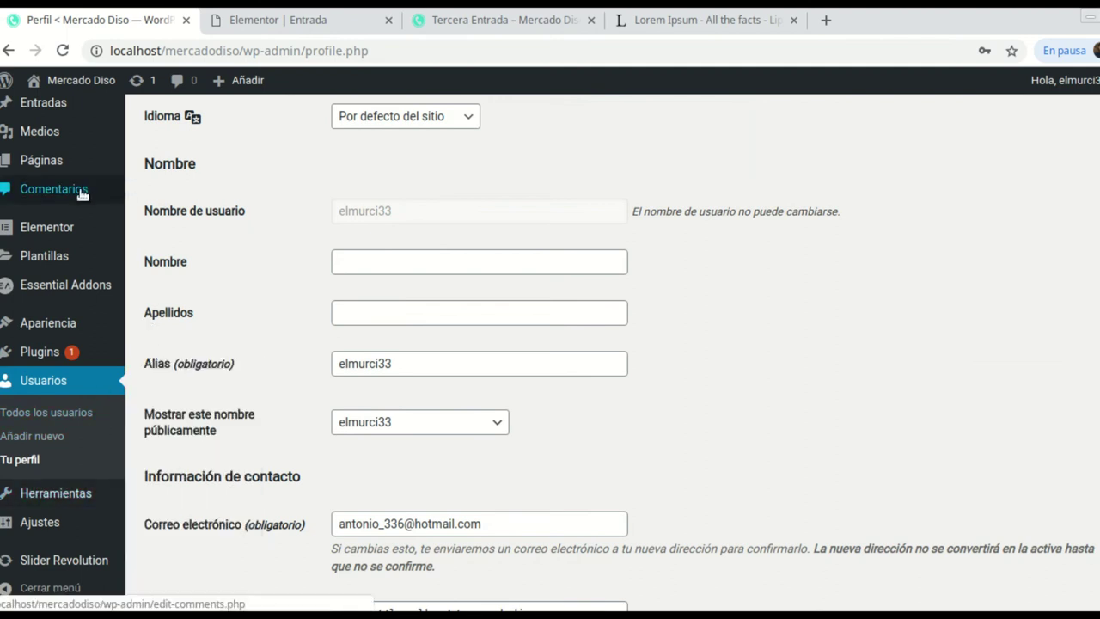
scroll(69, 202, up, 2)
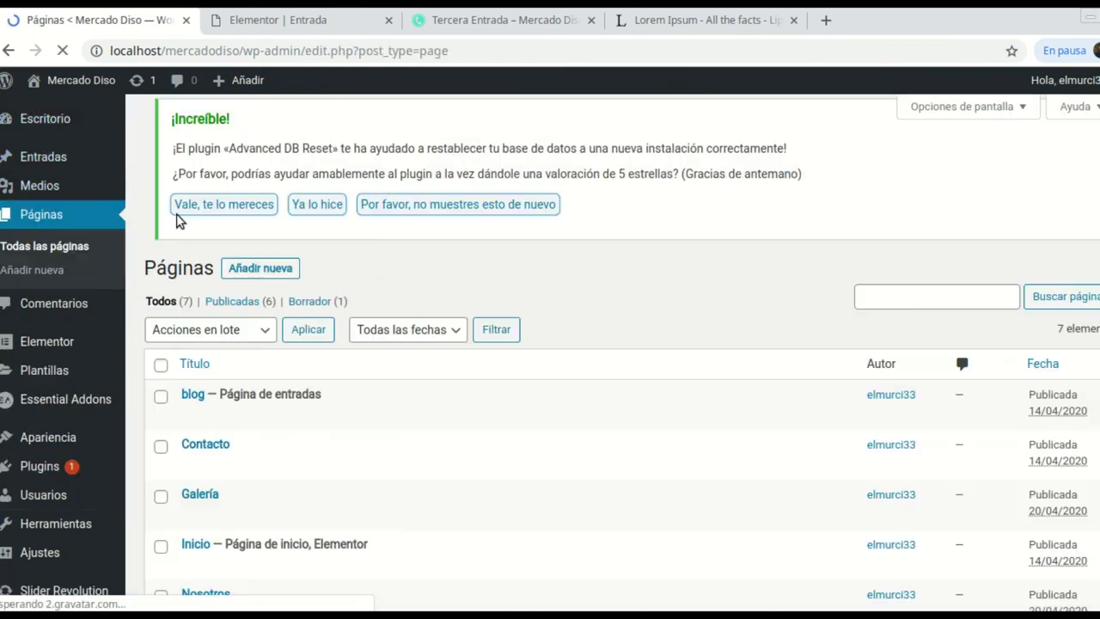
scroll(389, 333, down, 2)
scroll(388, 334, down, 2)
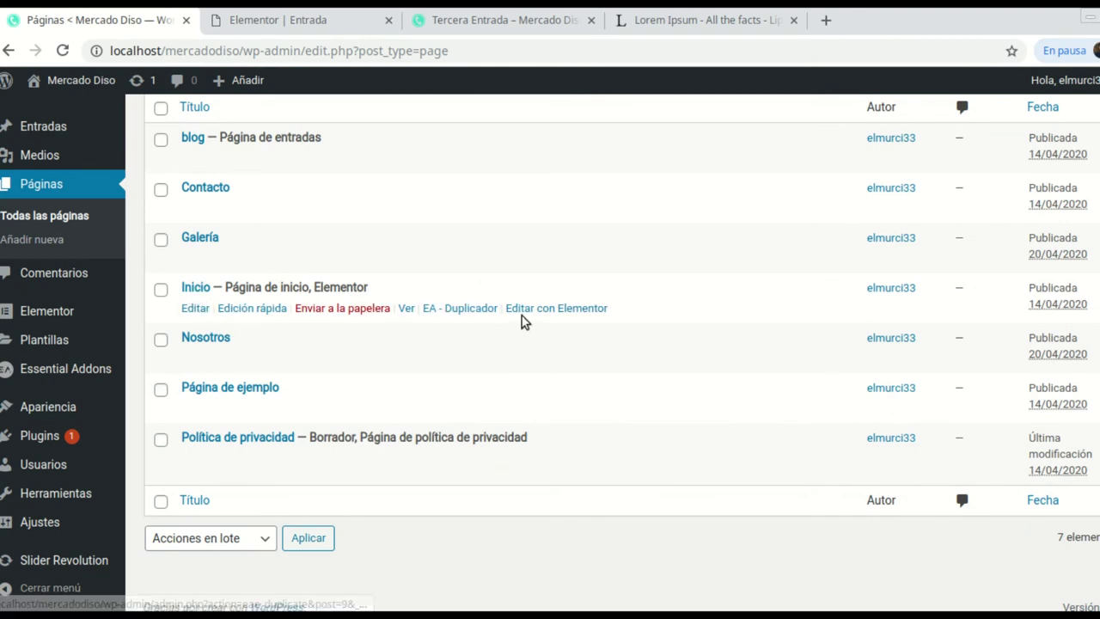
click(573, 311)
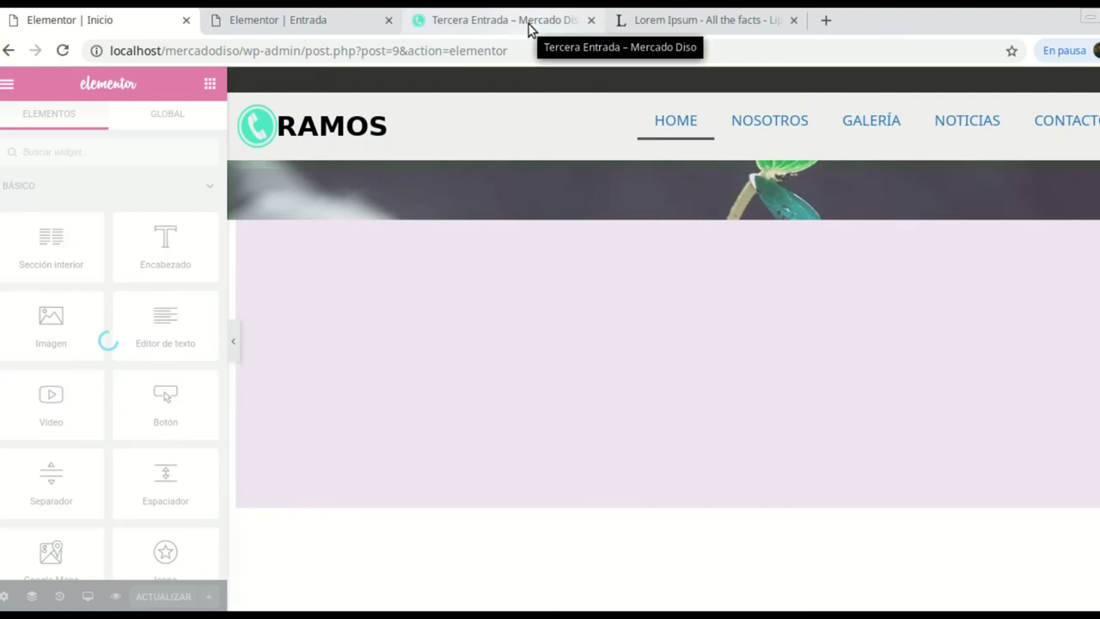
Step: Open the live site's home page and examine its sections from the welcome banner through Biografía and Noticias to the Contacto footer
click(528, 25)
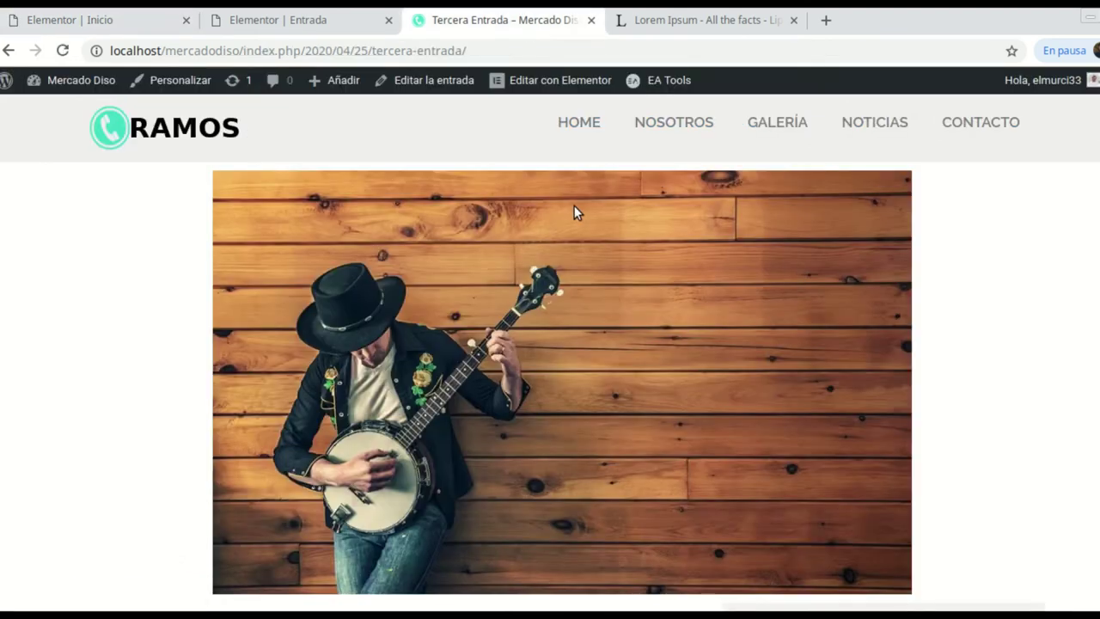
click(581, 129)
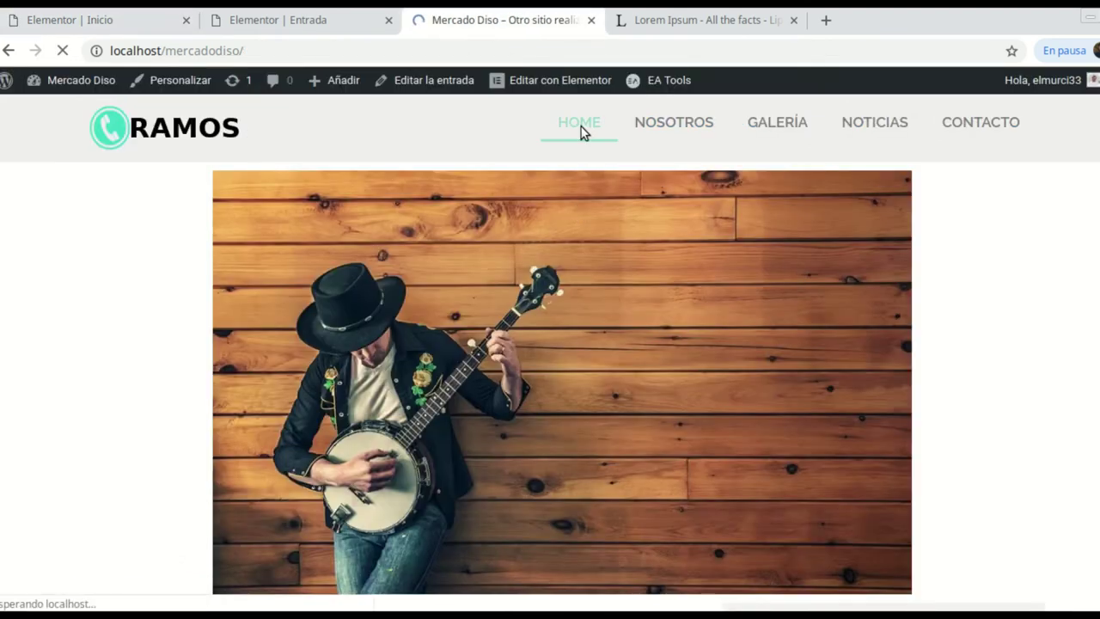
scroll(717, 199, down, 1)
scroll(717, 200, down, 5)
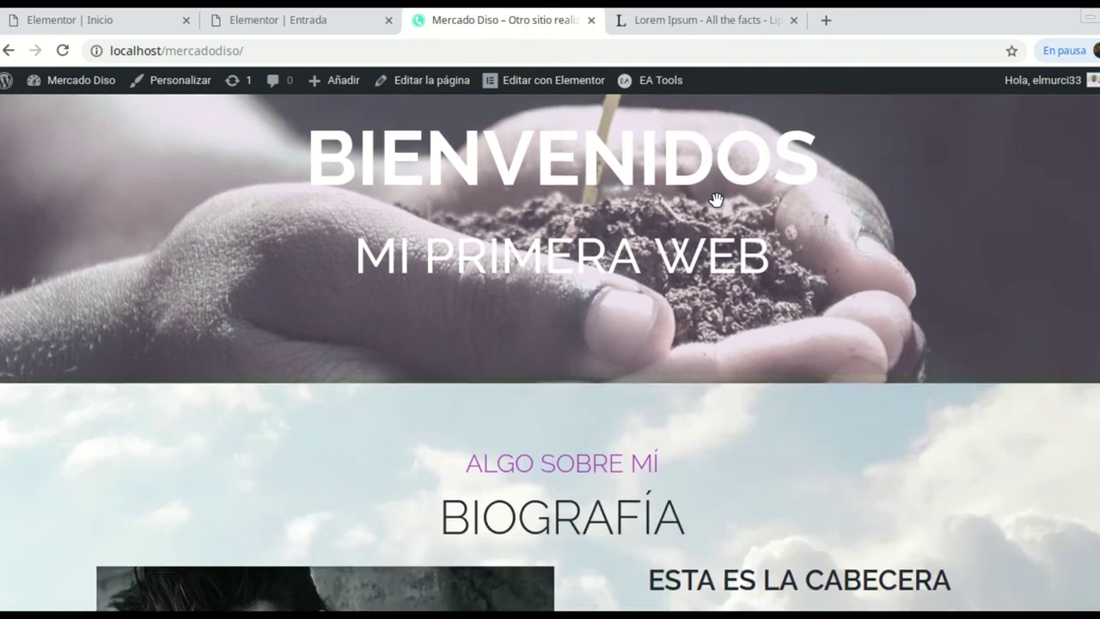
scroll(711, 199, down, 8)
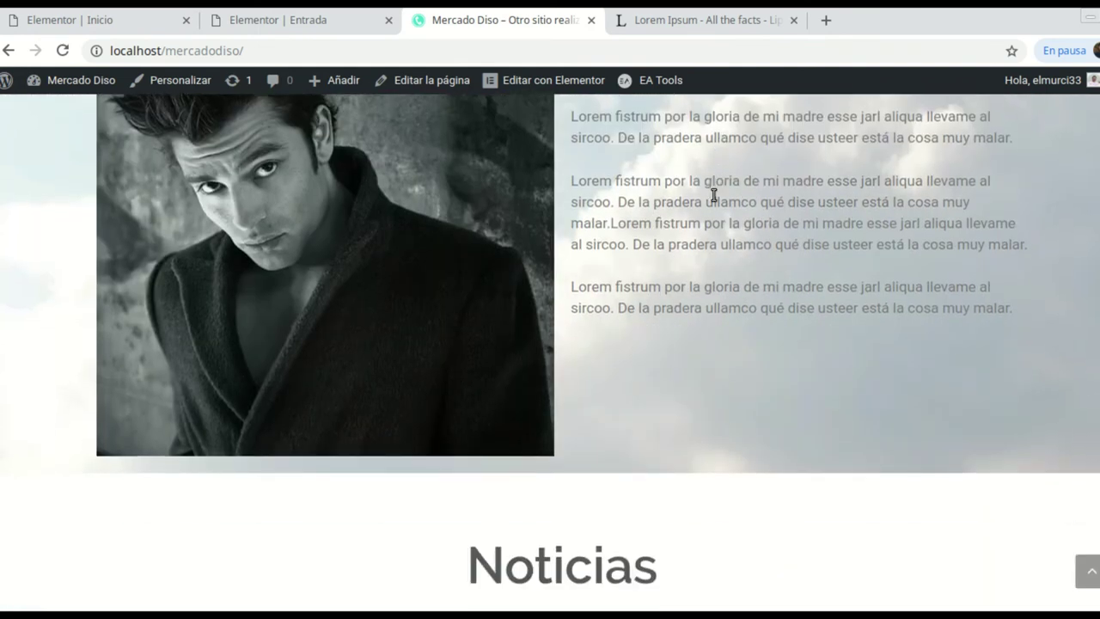
scroll(713, 200, down, 3)
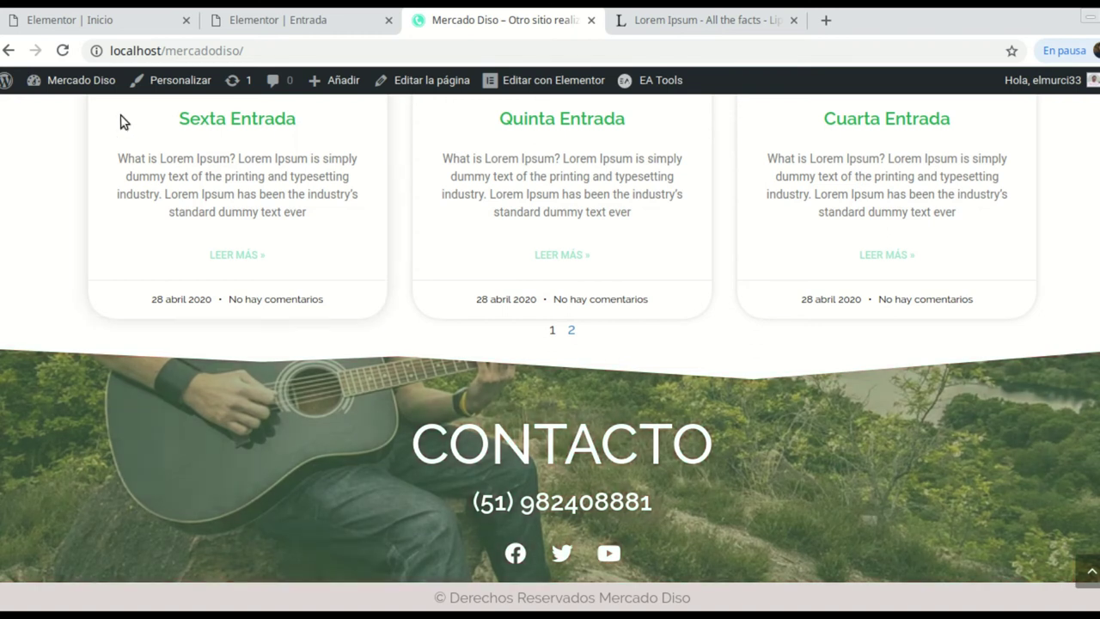
Step: Add a new single-column section below the news posts on the Inicio page in Elementor
click(73, 25)
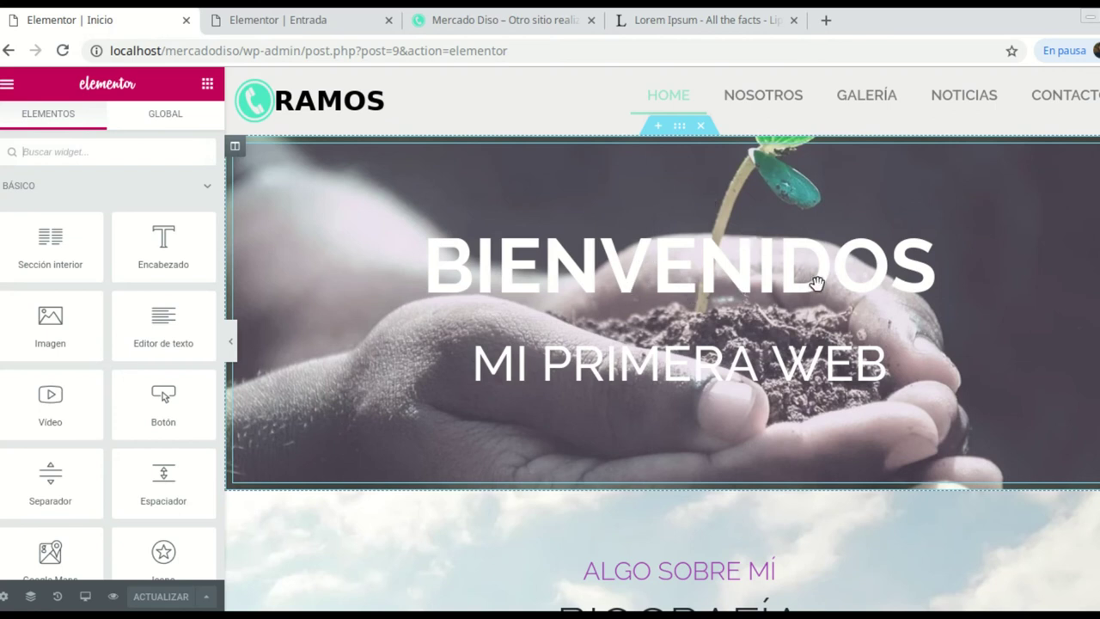
scroll(756, 297, down, 4)
scroll(782, 297, down, 15)
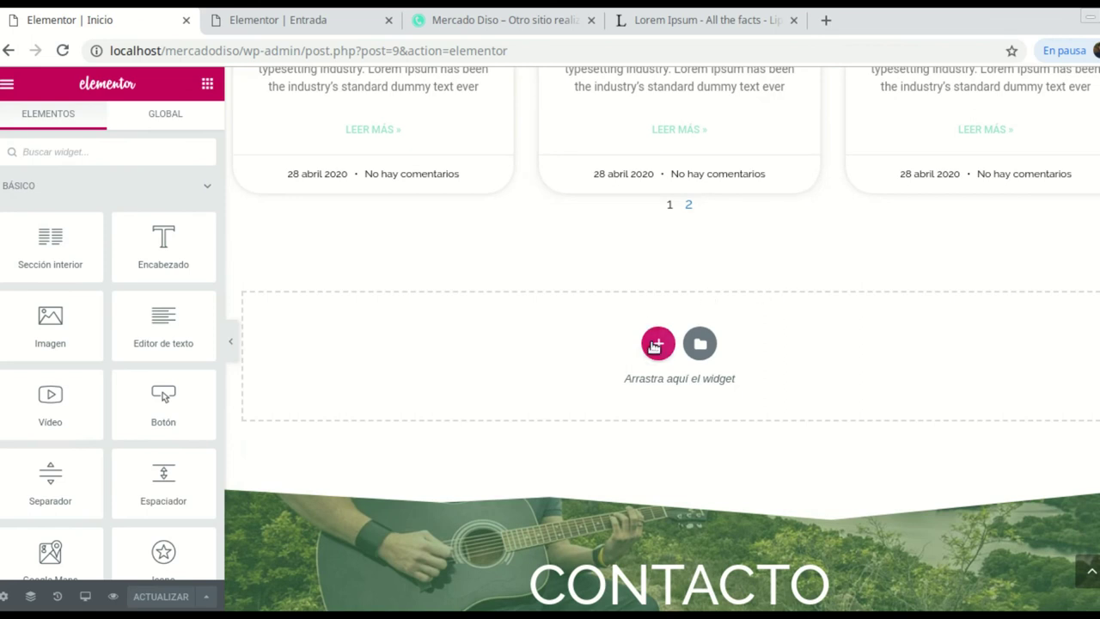
click(653, 339)
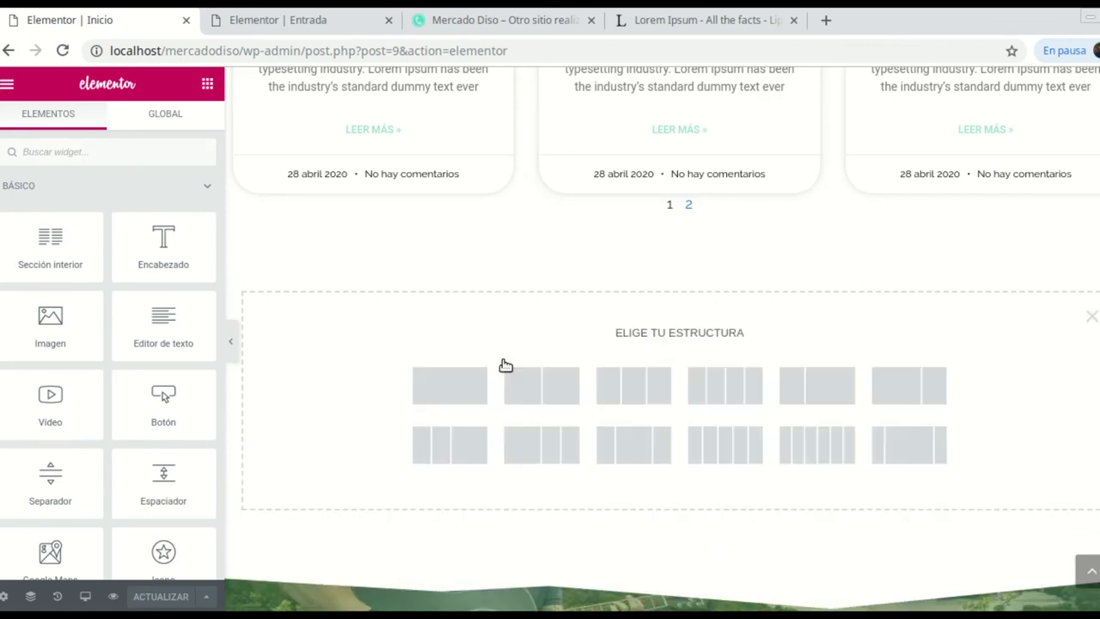
click(448, 384)
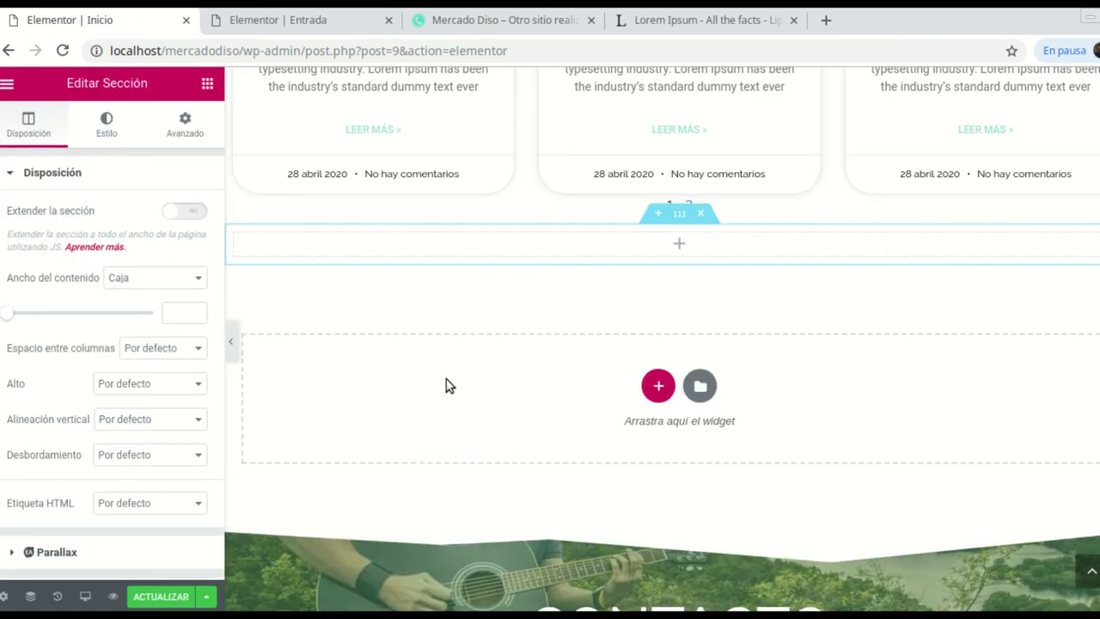
Step: Search the widgets for "tea" and place the Miembro del equipo widget in the new empty section
click(680, 245)
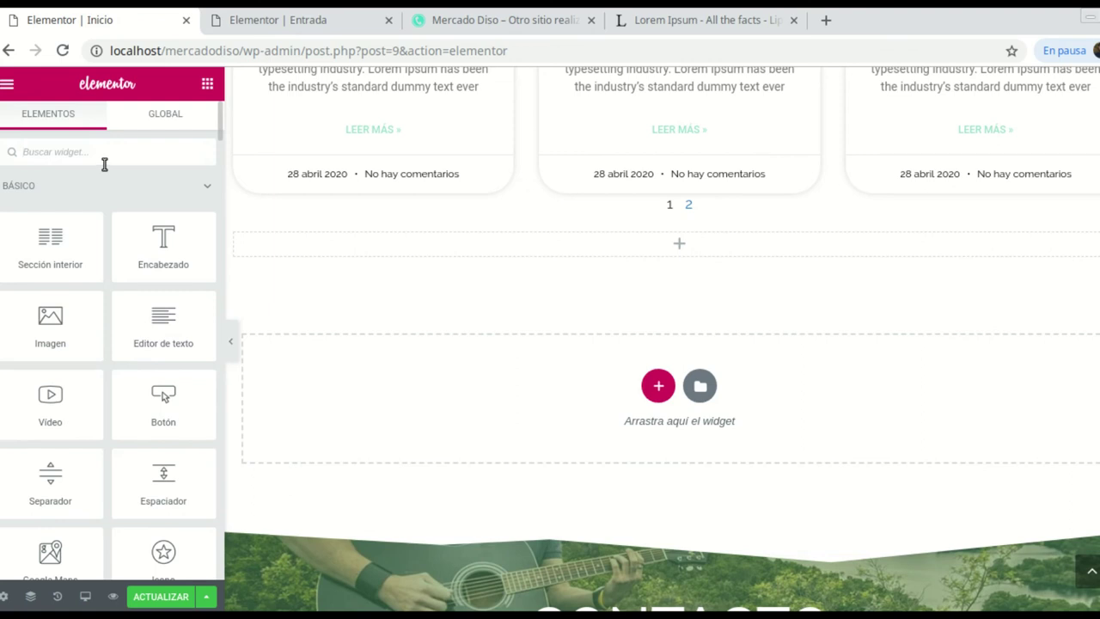
text(te)
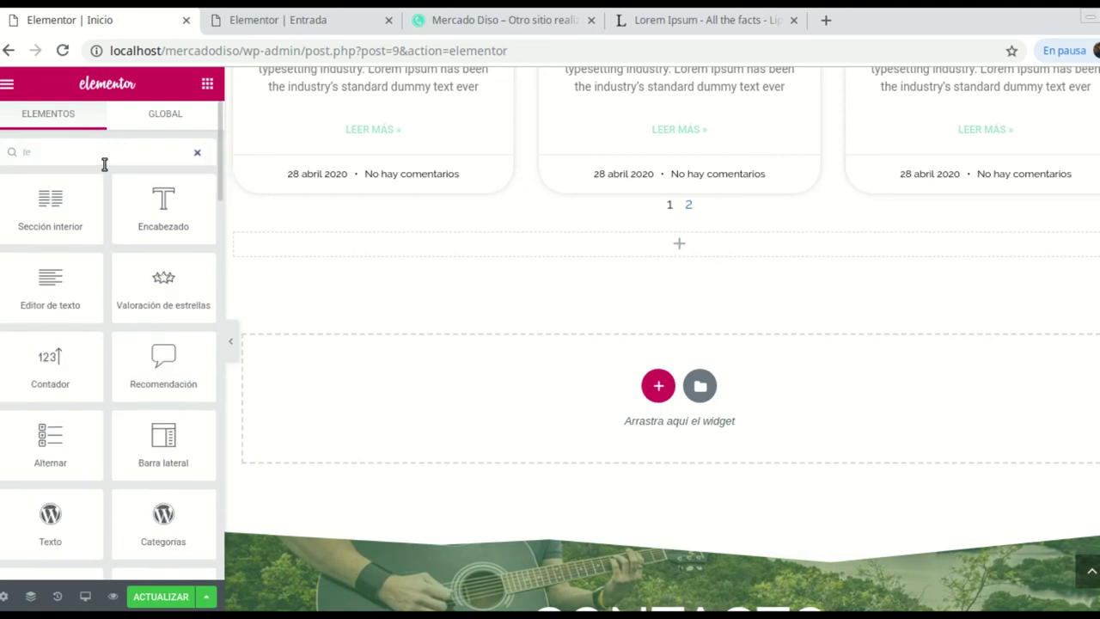
text(a)
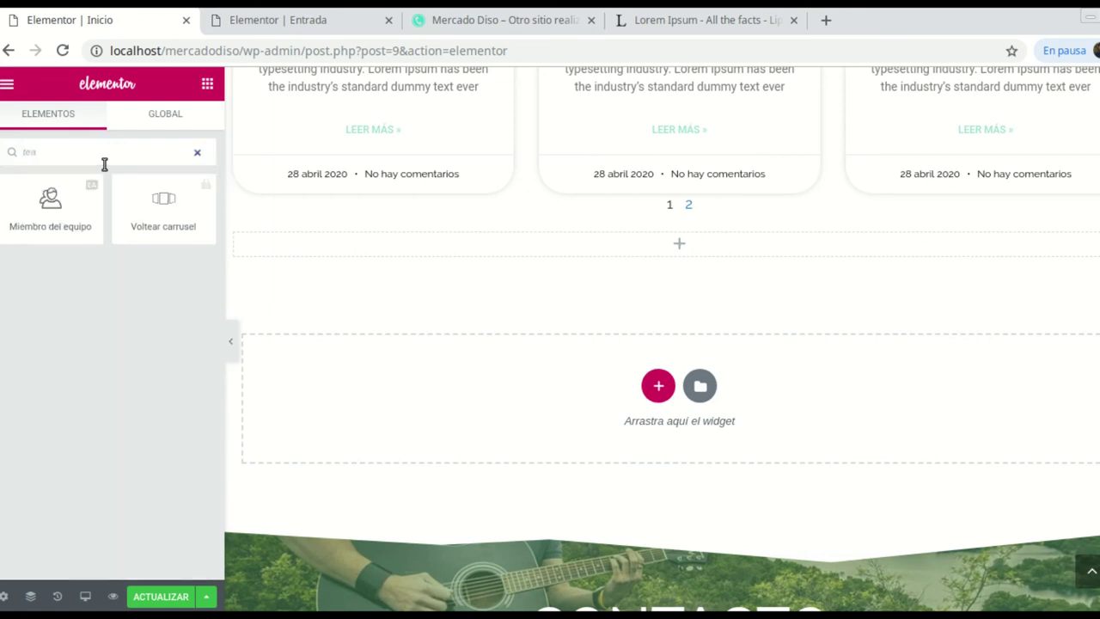
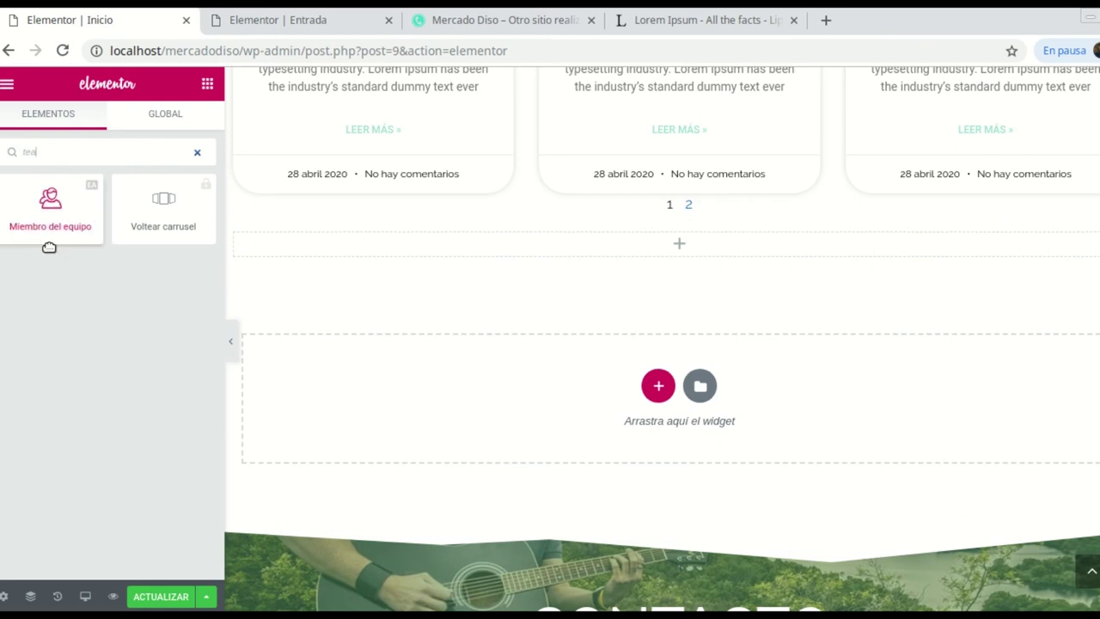
drag(74, 233, 670, 250)
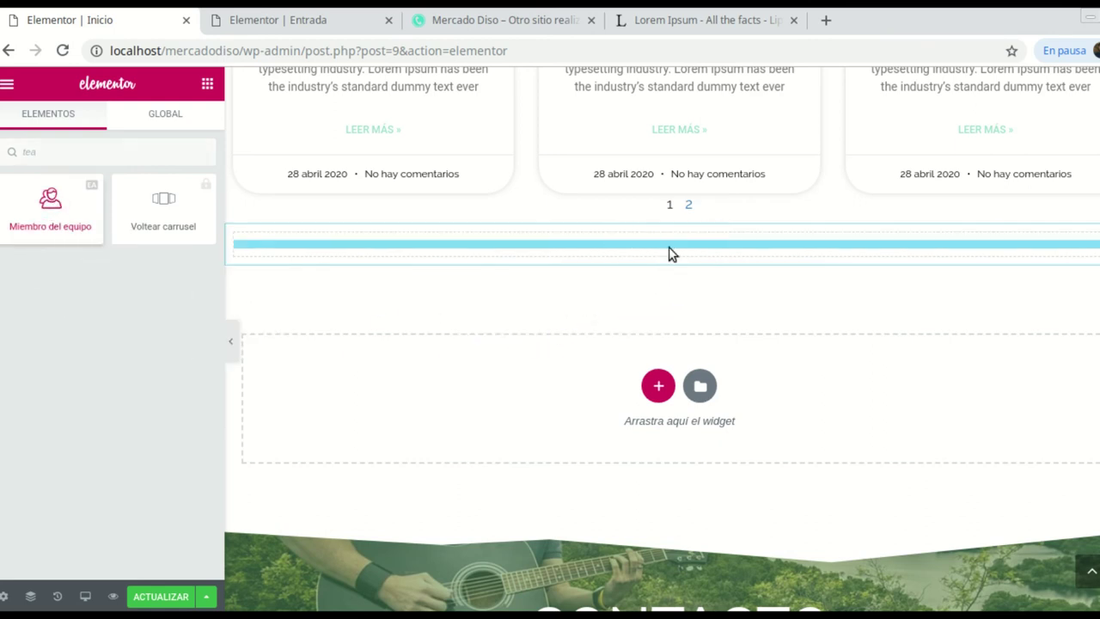
scroll(582, 380, down, 5)
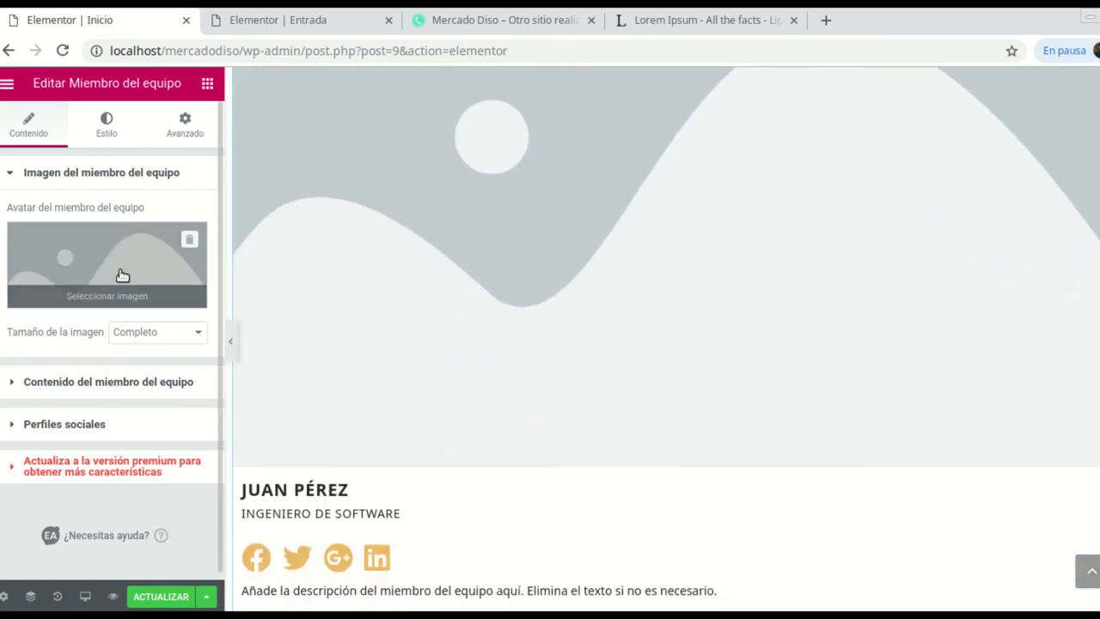
Step: Start an image upload for the team member's avatar and open the Escritorio/proyectos/musico/imagenes folder
mouse_move(86, 258)
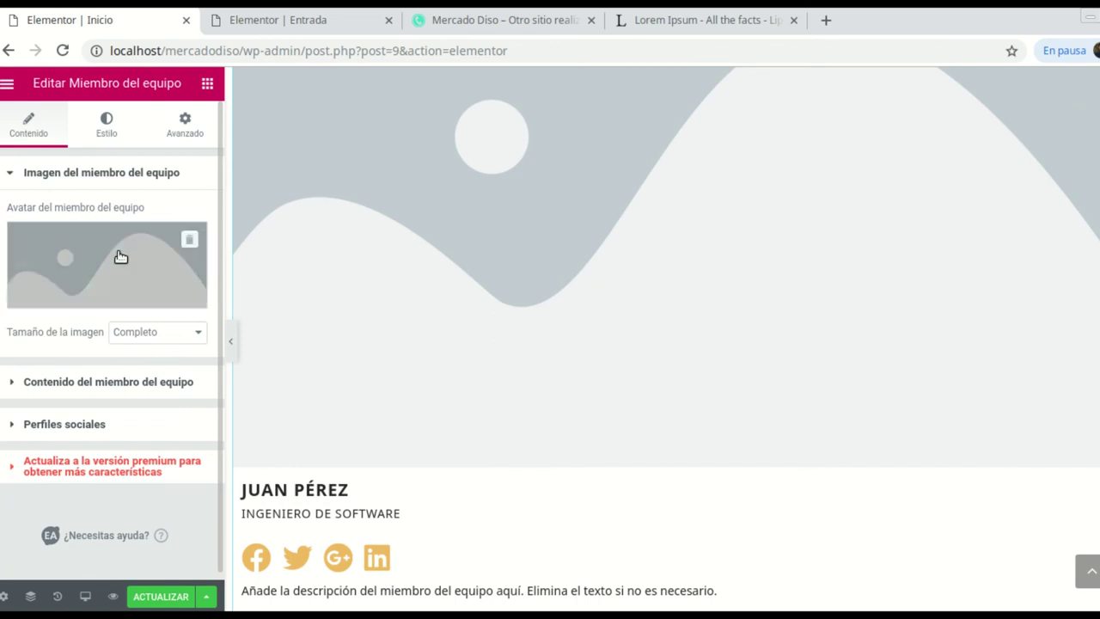
click(100, 273)
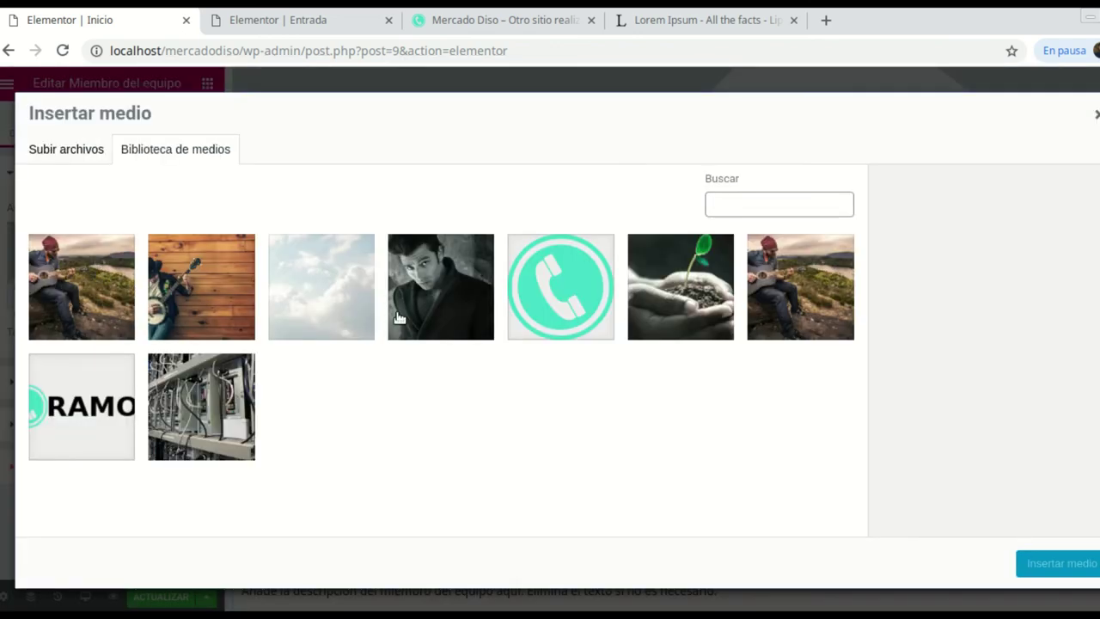
click(74, 157)
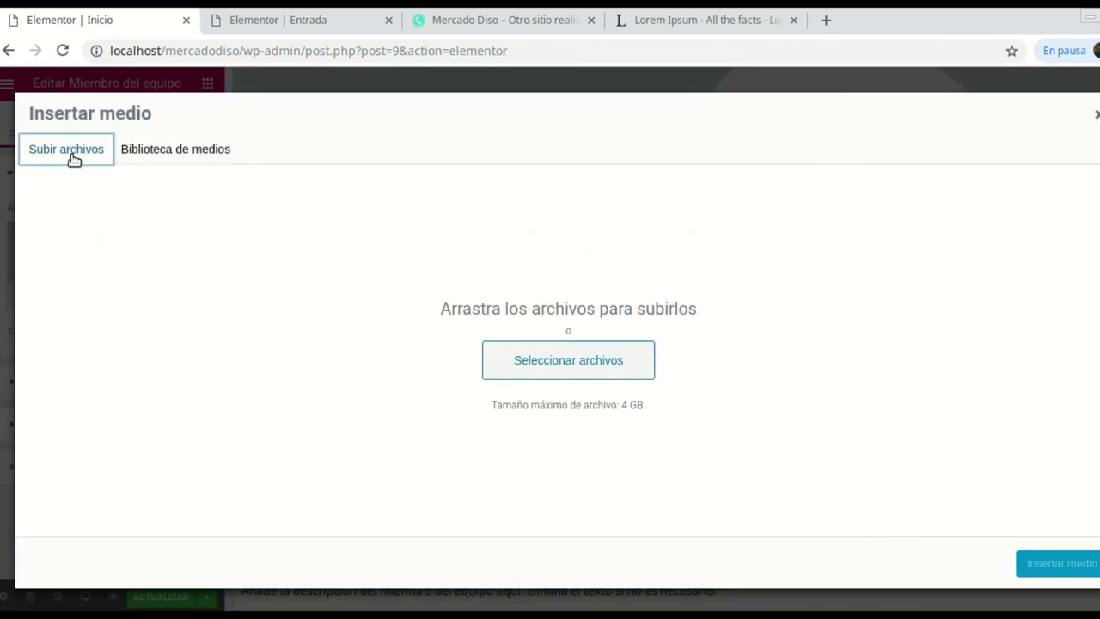
click(532, 375)
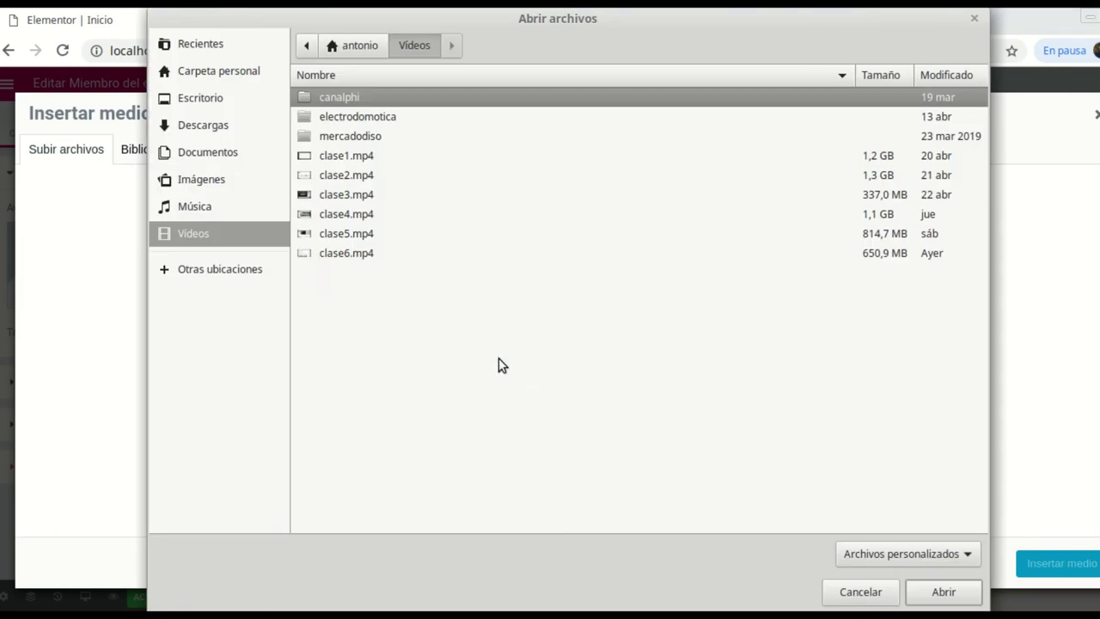
click(210, 106)
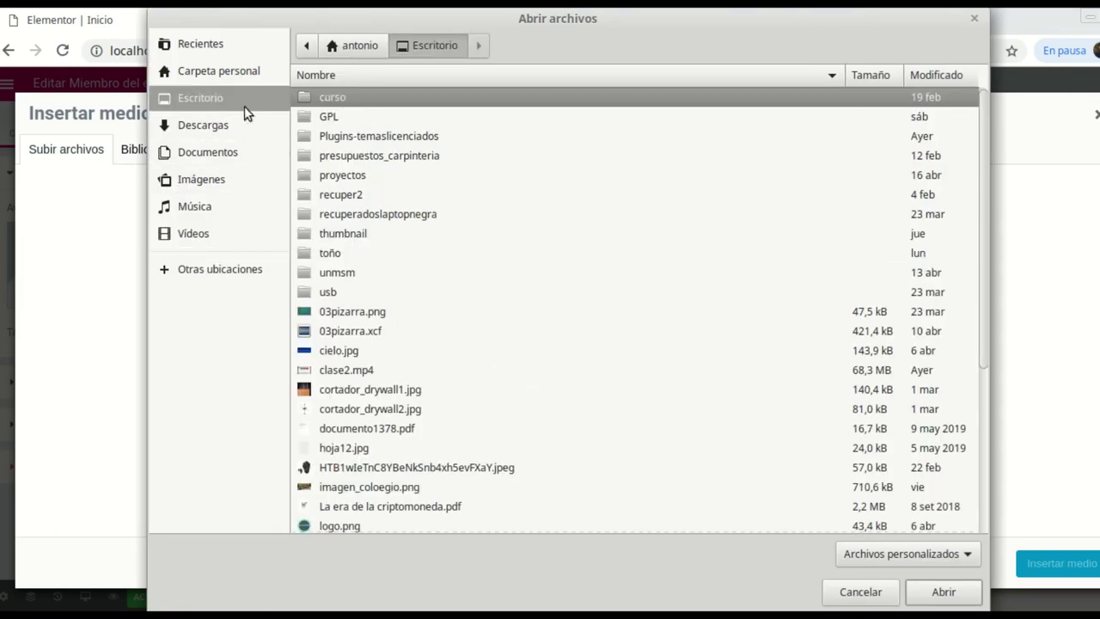
double_click(351, 175)
double_click(351, 388)
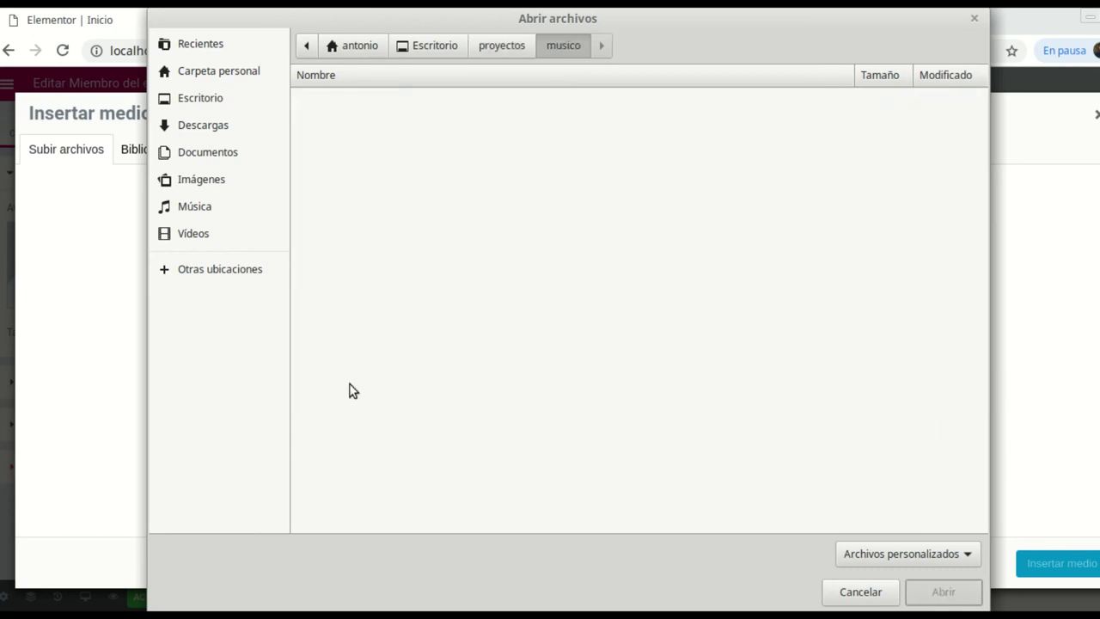
double_click(342, 101)
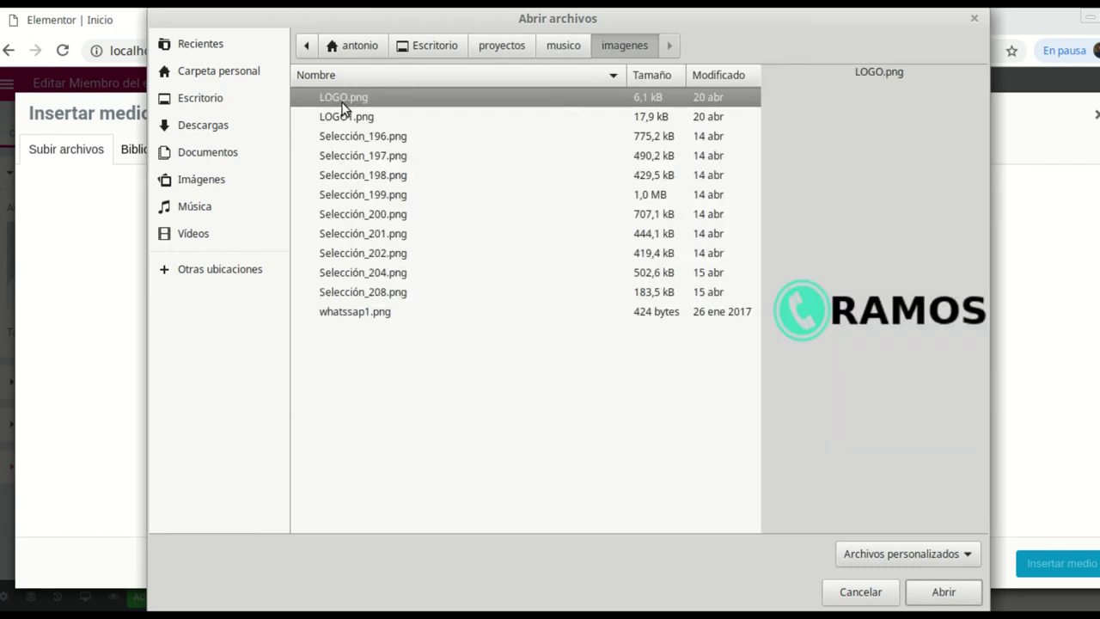
Step: Preview the images in the folder and upload Selección_204.png to the media library
click(337, 120)
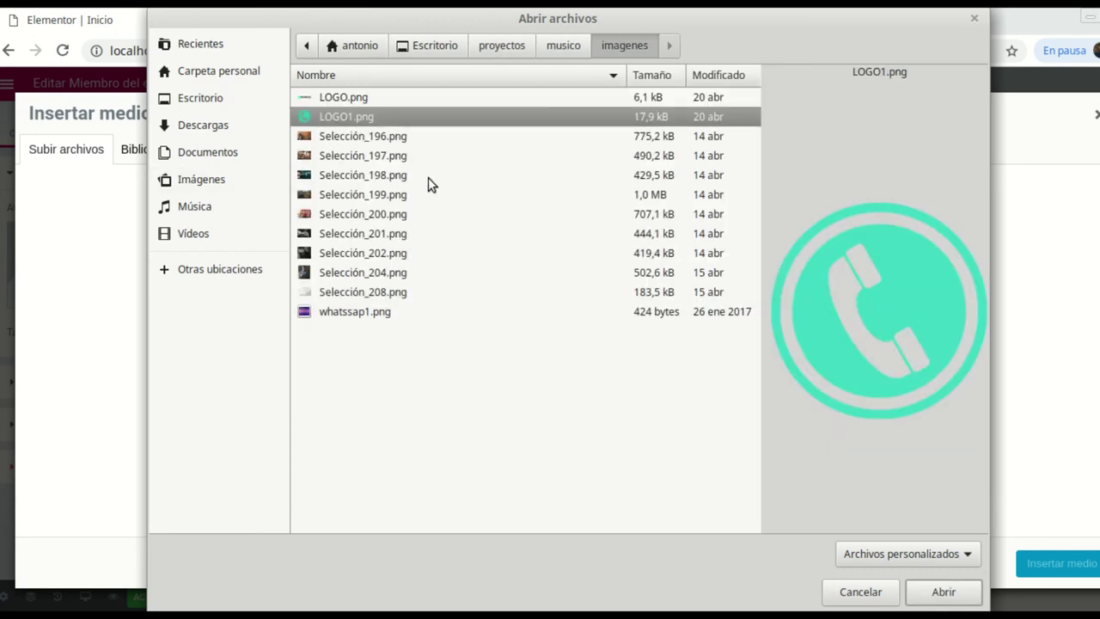
key(Down)
key(Down)
key(Down)
key(Down)
key(Down)
key(Down)
key(Down)
key(Down)
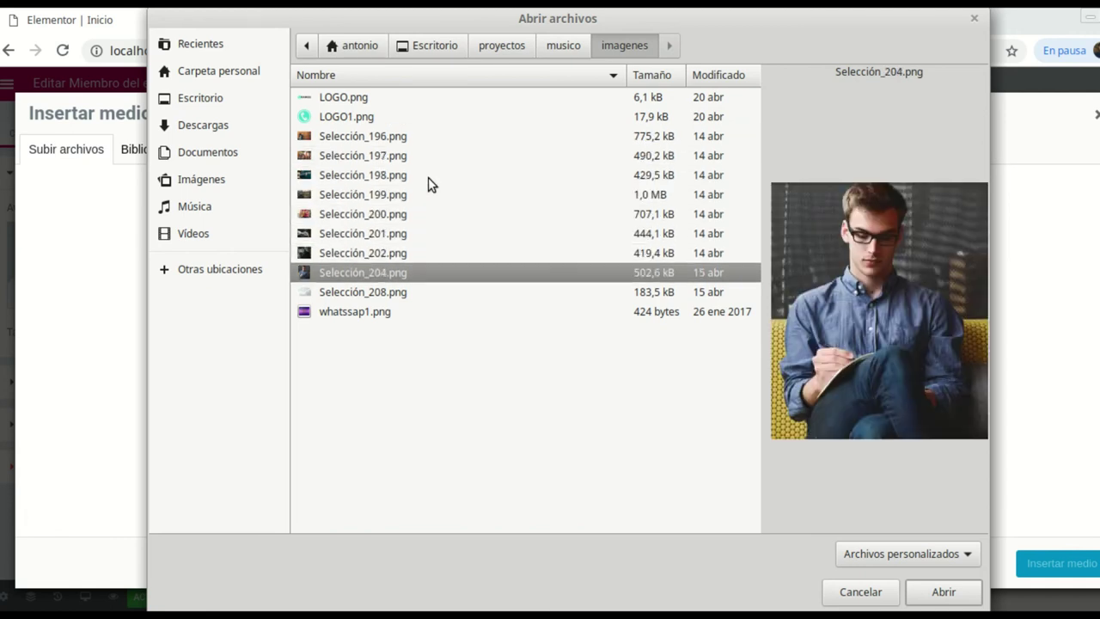
click(951, 594)
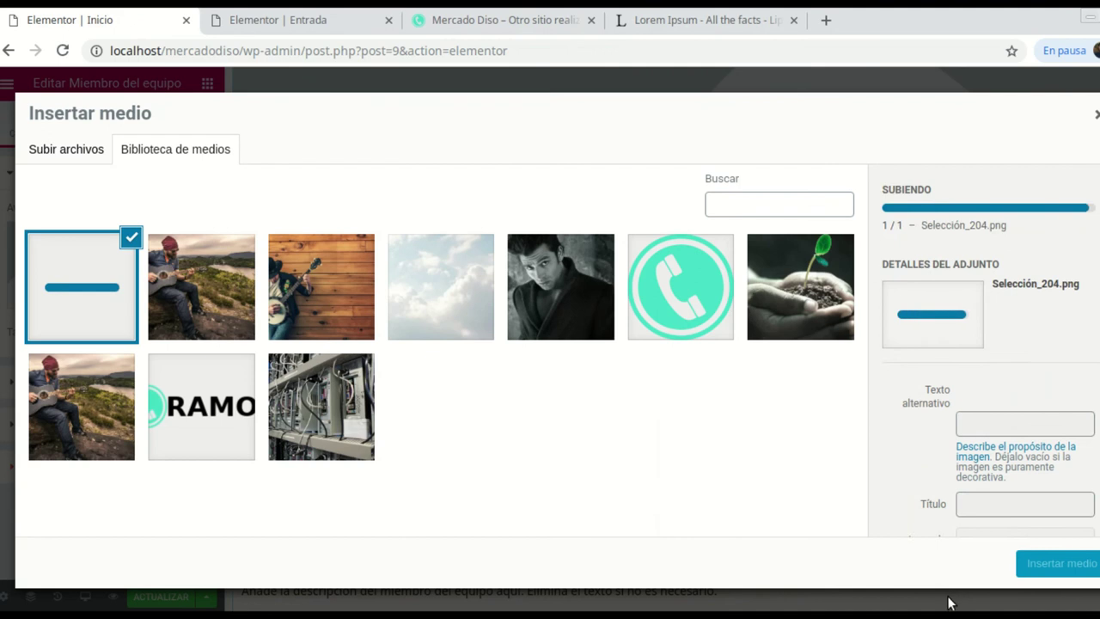
Step: Insert the uploaded Selección_204.png as the team member's avatar image
scroll(1003, 475, down, 3)
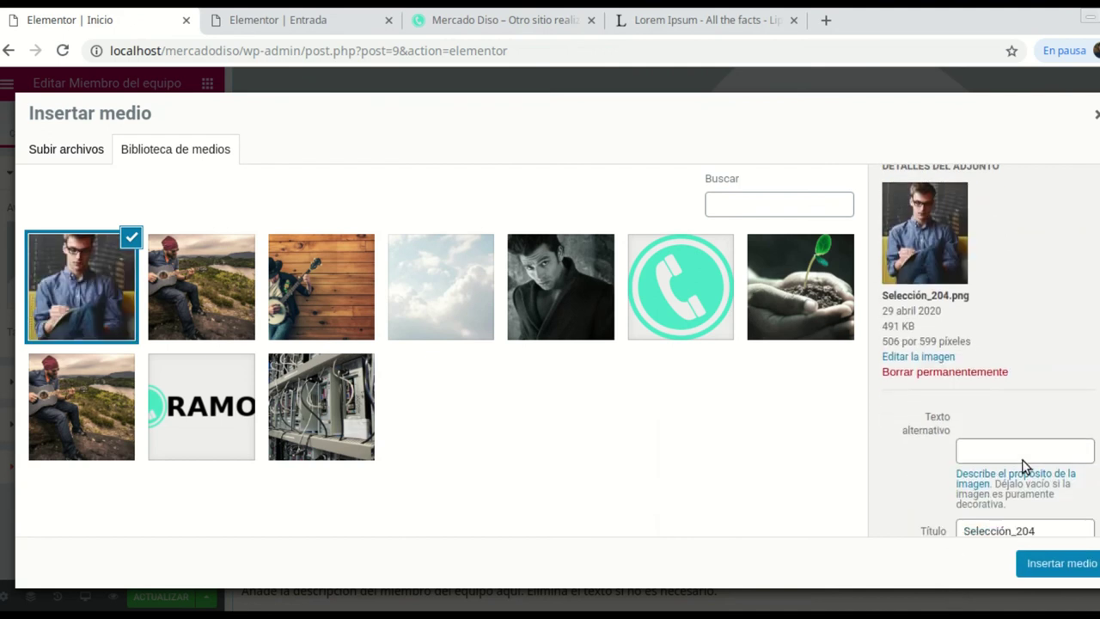
drag(1053, 420, 991, 409)
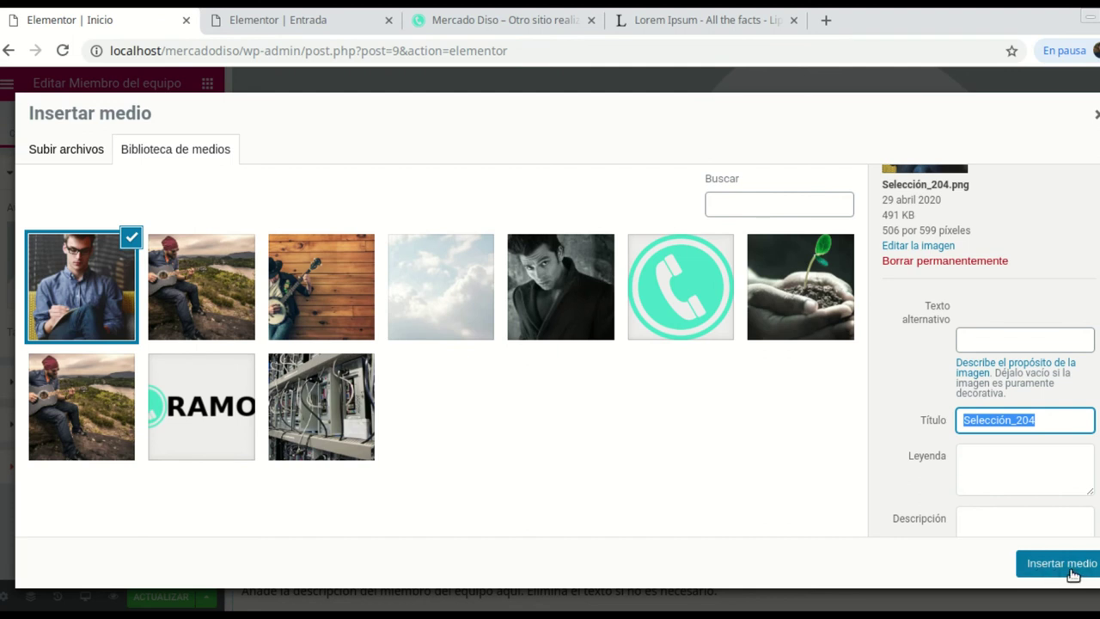
click(1026, 562)
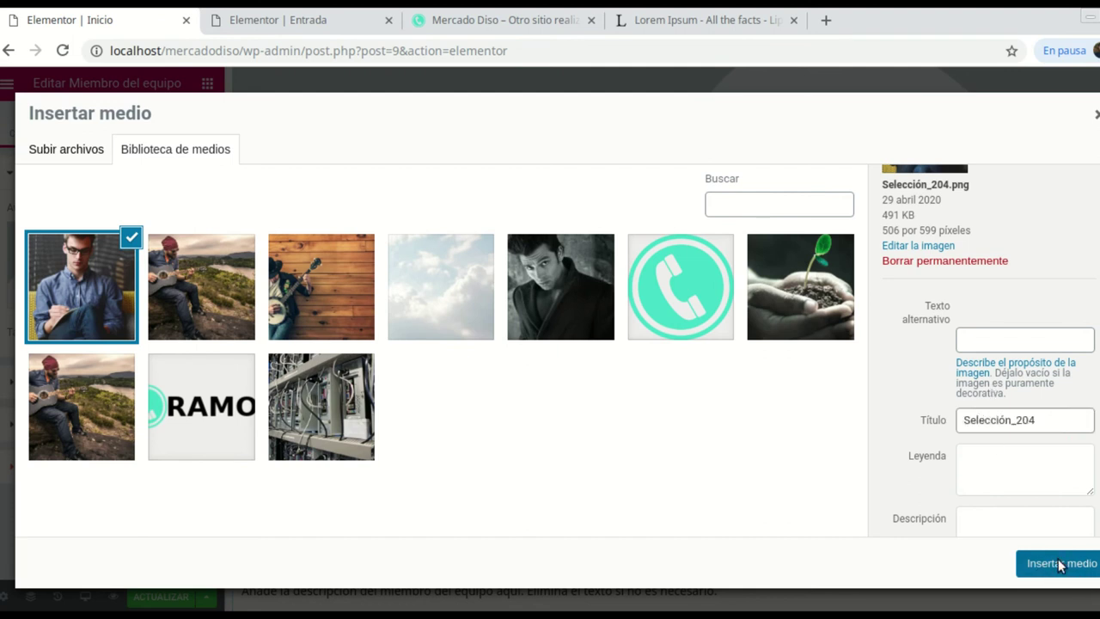
scroll(387, 299, down, 10)
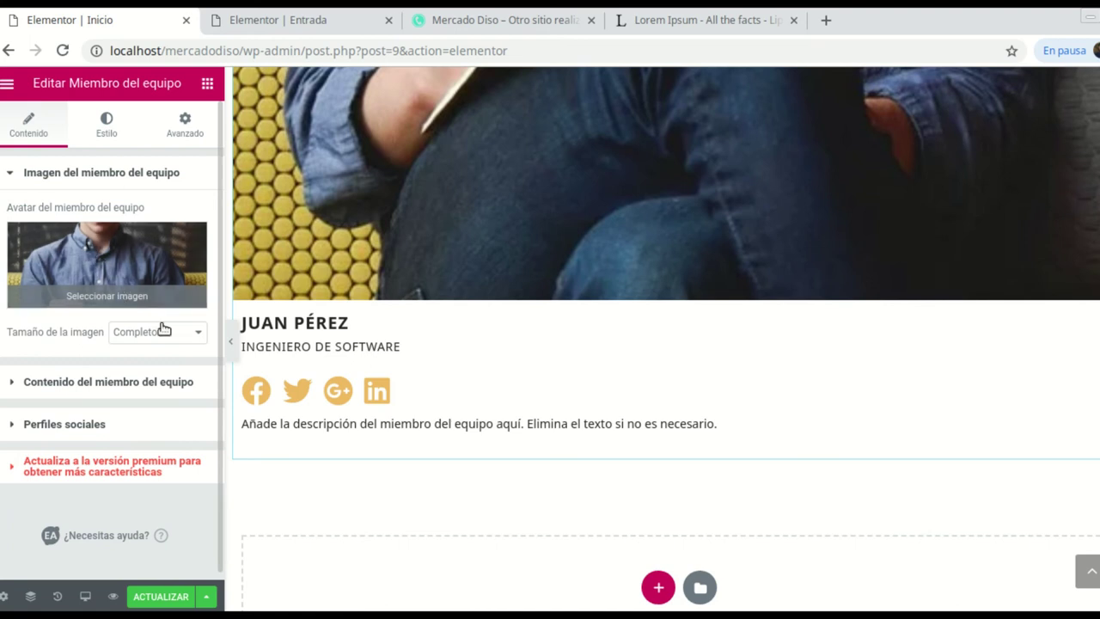
Step: Examine the avatar's image size options and the team member's name, job title and description fields
click(194, 336)
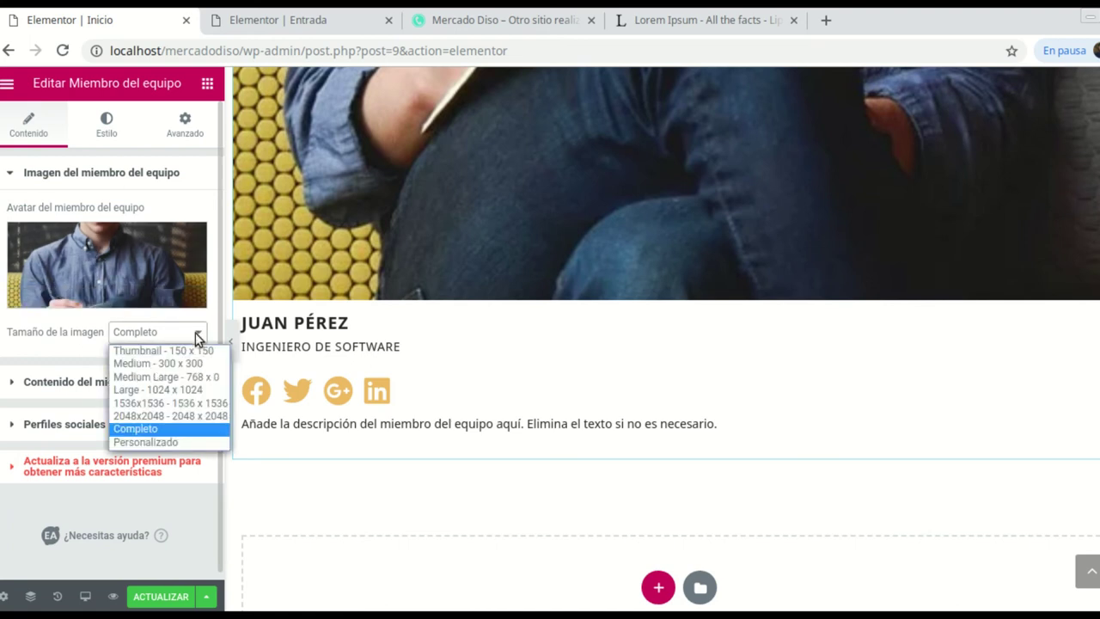
click(195, 332)
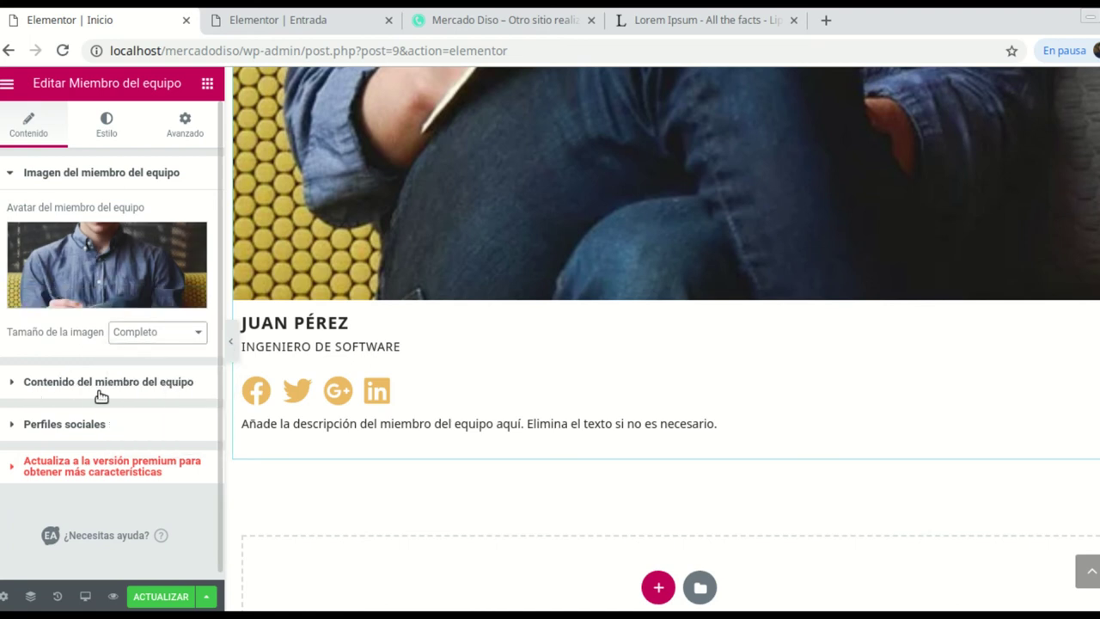
click(28, 384)
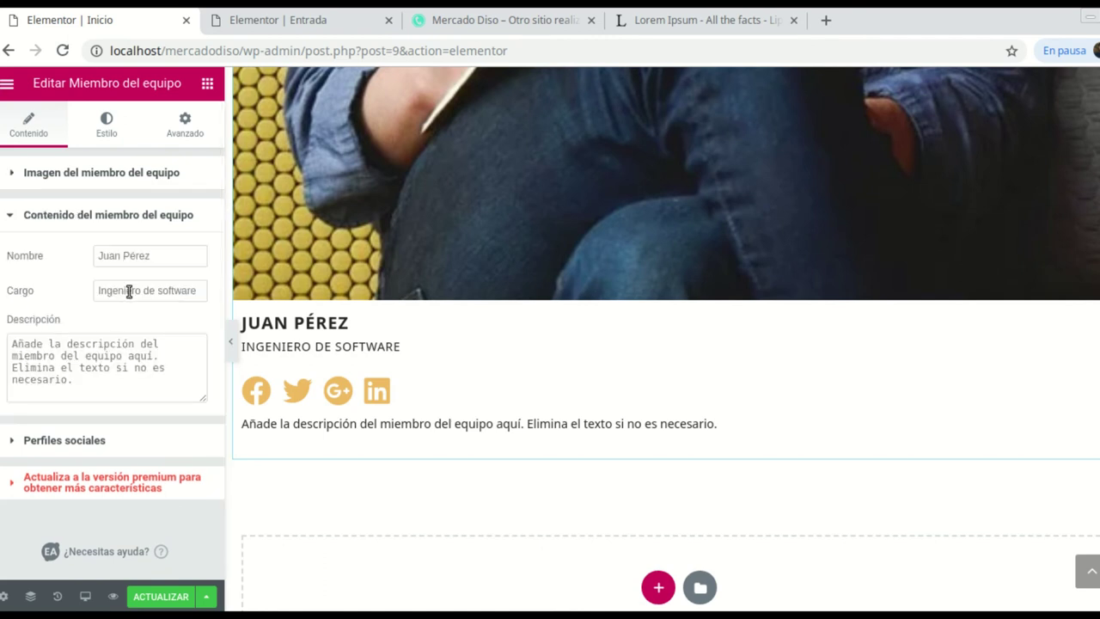
drag(178, 257, 99, 248)
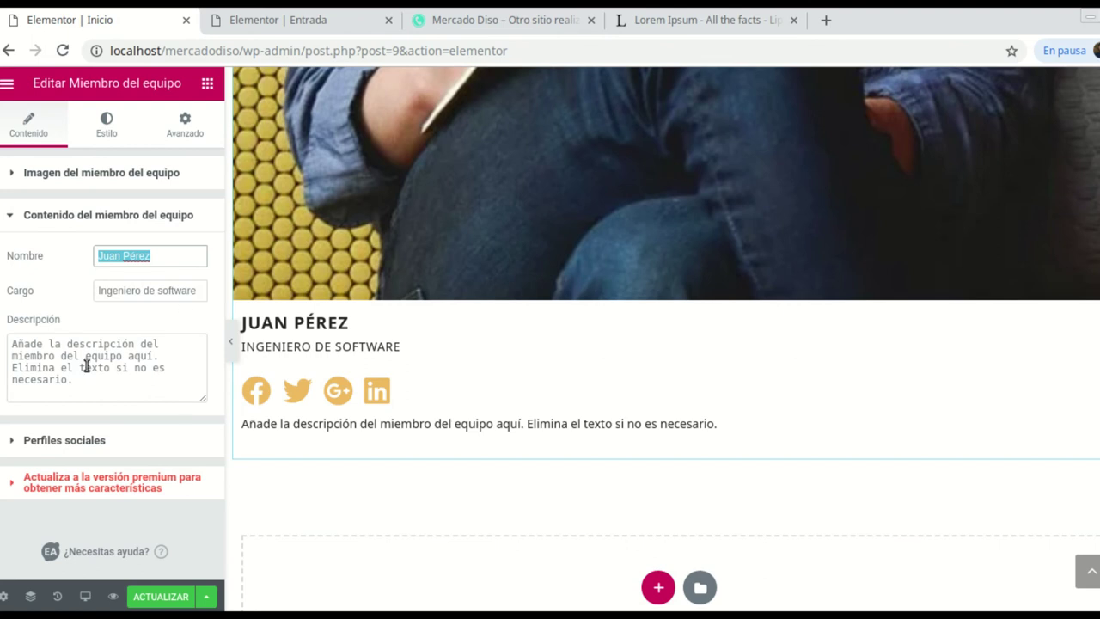
drag(118, 380, 23, 344)
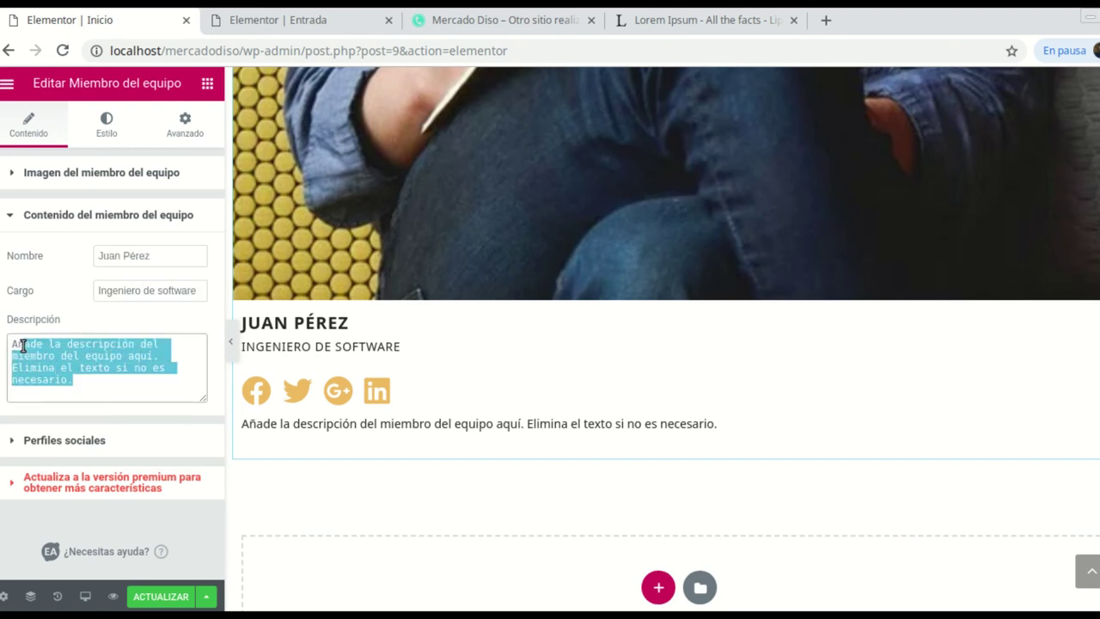
click(144, 387)
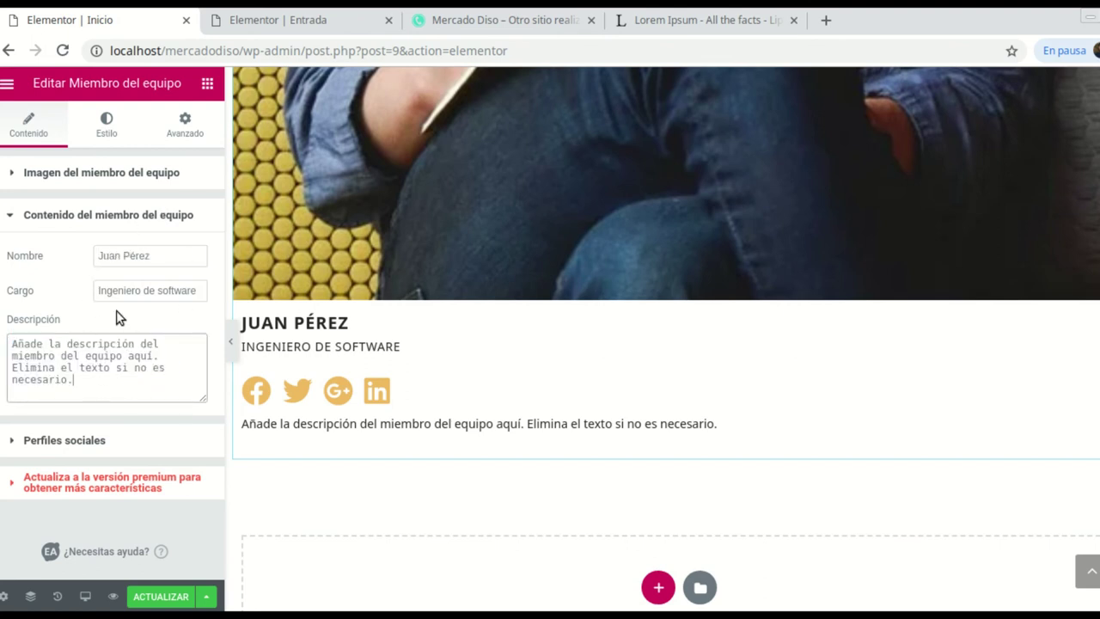
Step: Remove the LinkedIn entry from the team member's social profiles
click(17, 442)
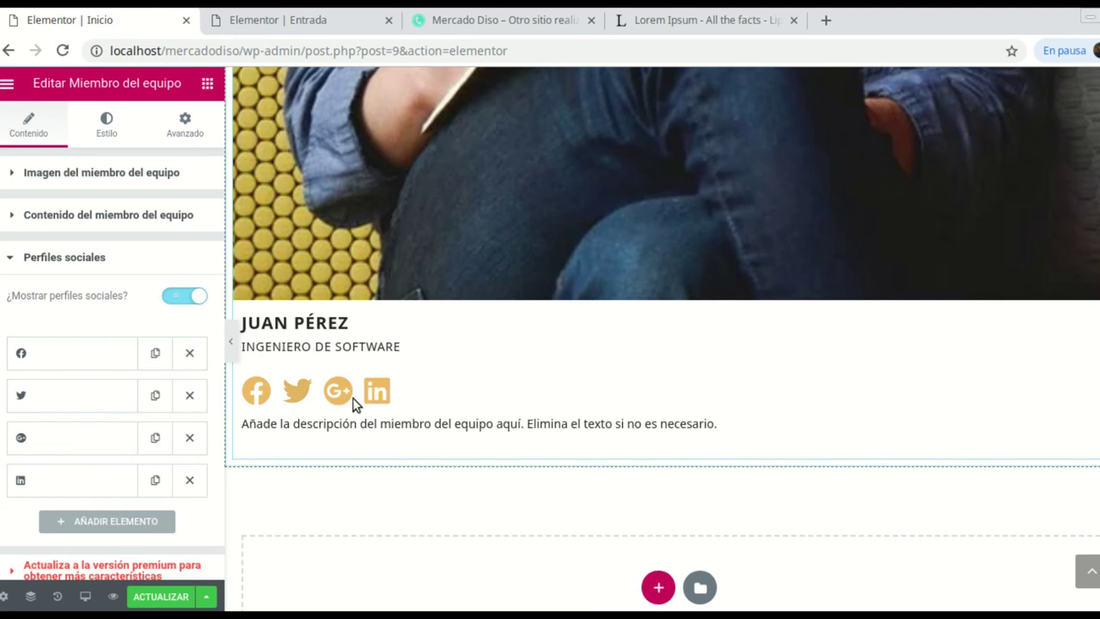
scroll(146, 442, down, 2)
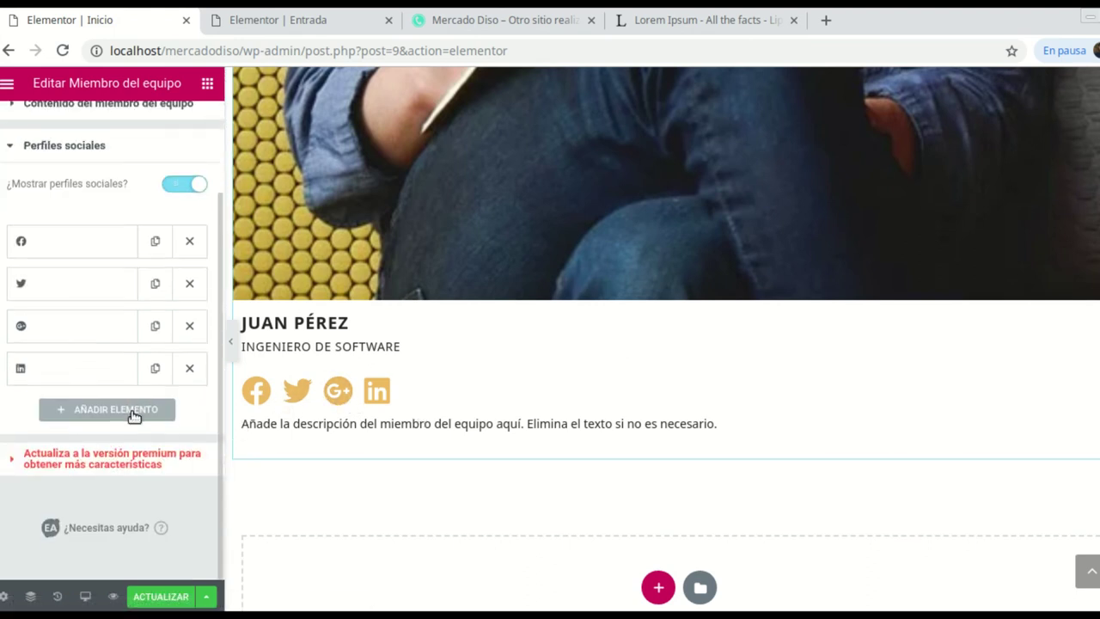
scroll(135, 418, up, 2)
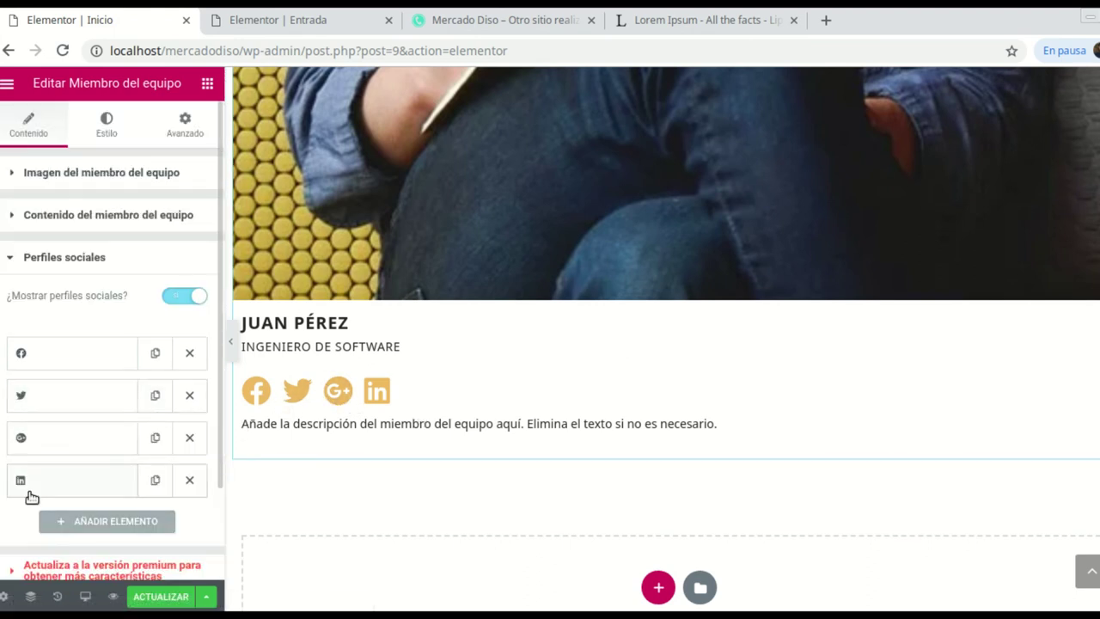
click(191, 481)
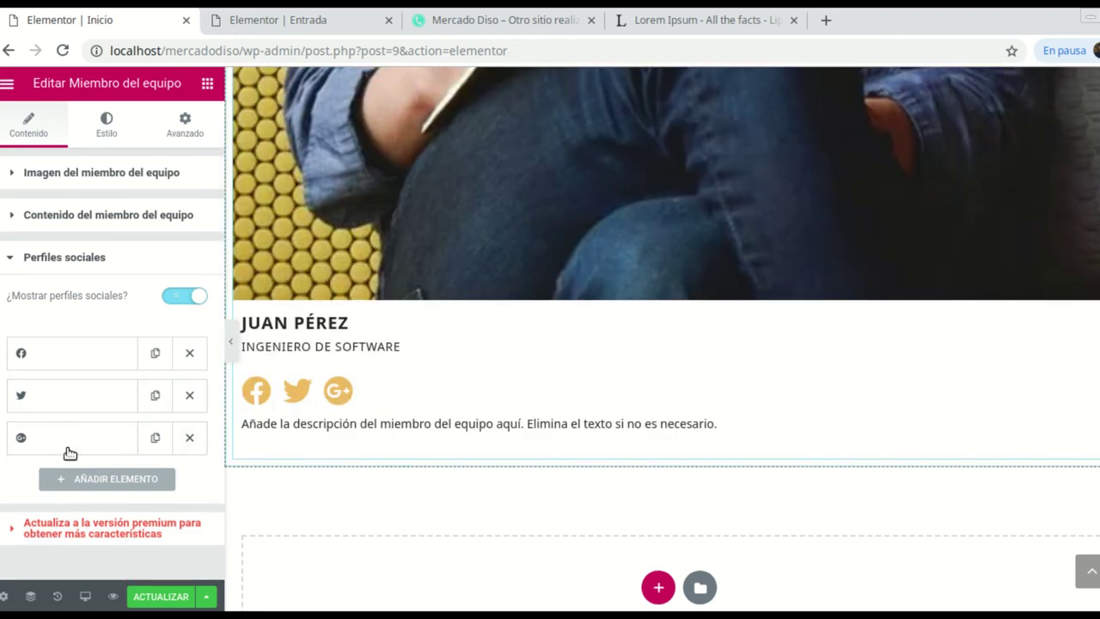
scroll(69, 453, down, 1)
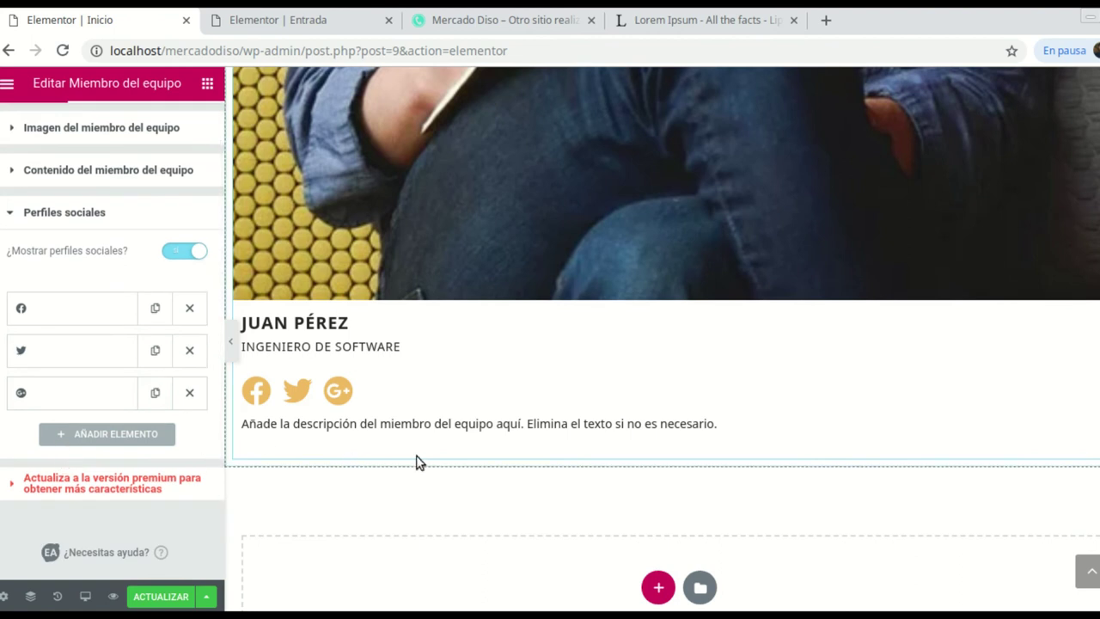
scroll(104, 397, up, 1)
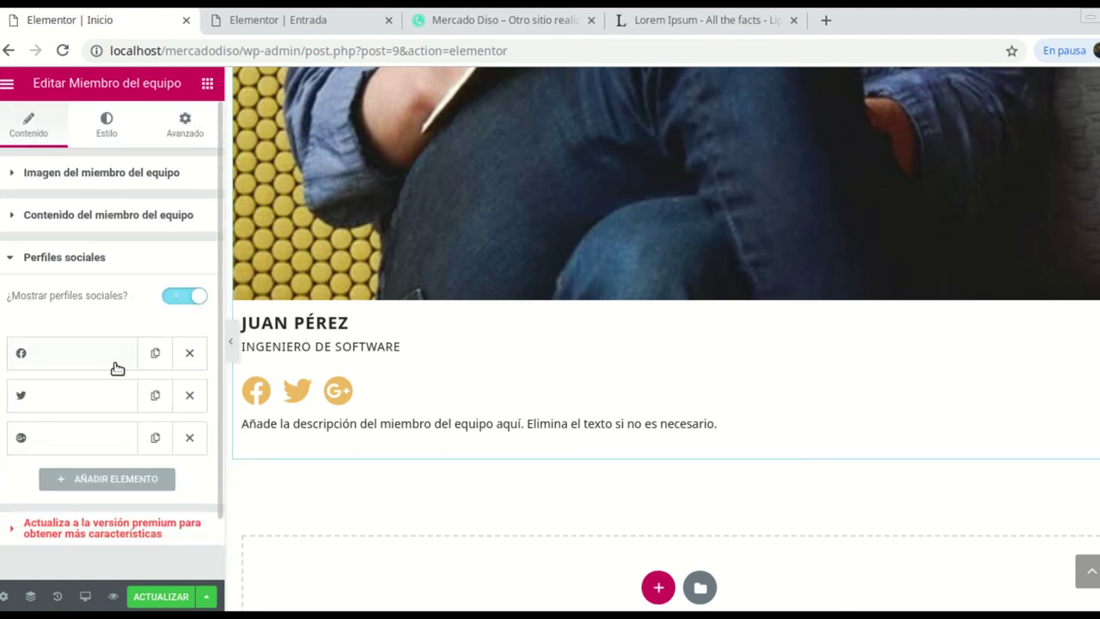
Step: Set the alignment of the team member's content card to centered
click(107, 123)
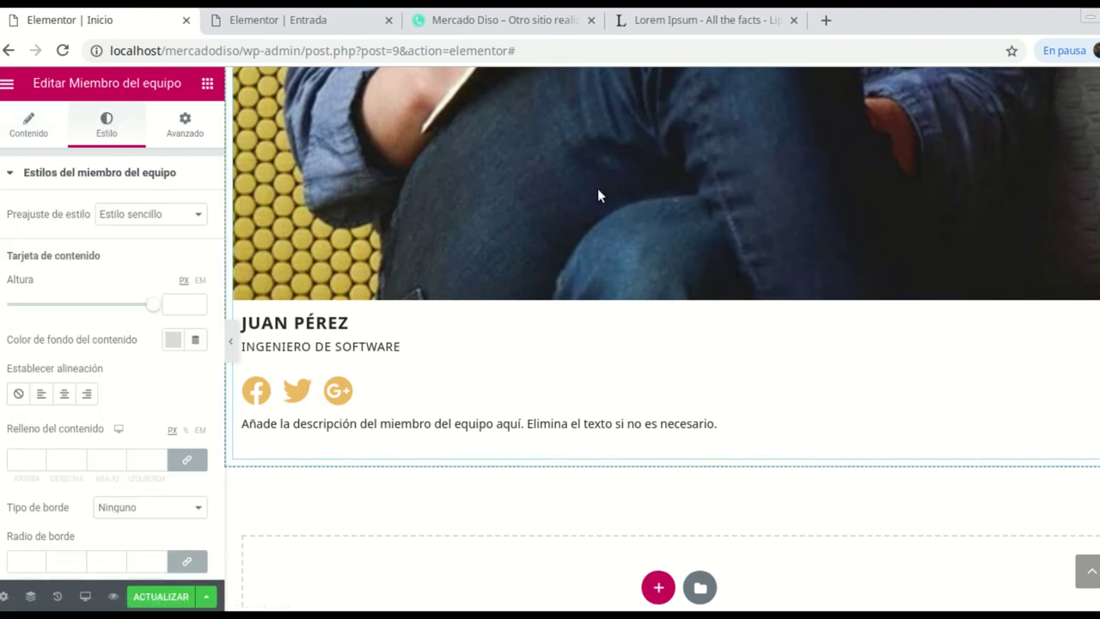
scroll(602, 284, up, 1)
scroll(596, 306, down, 1)
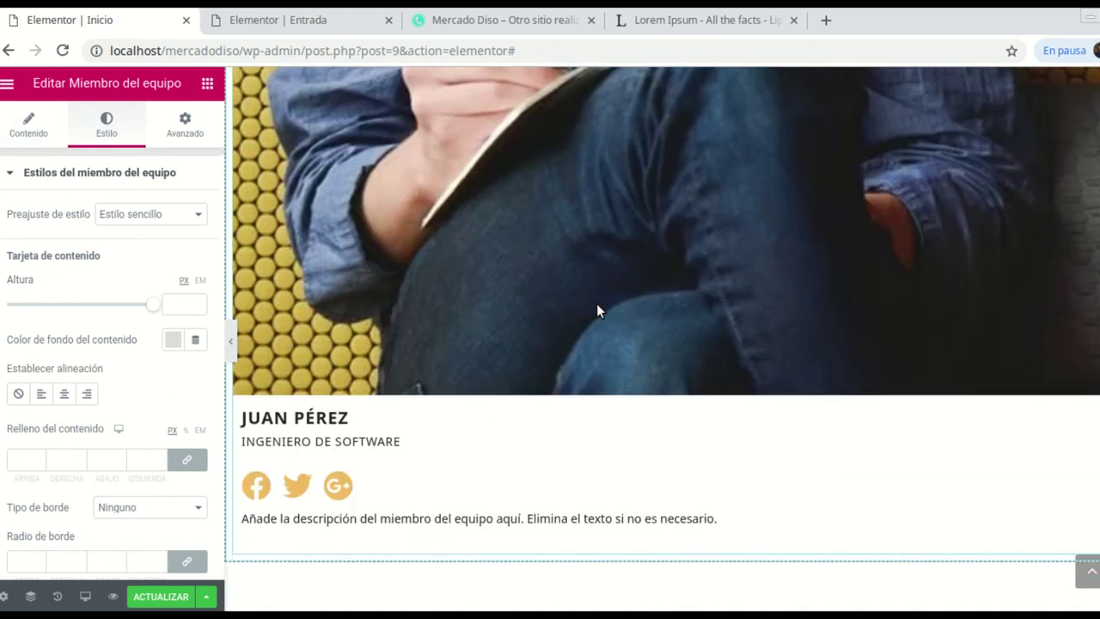
click(63, 395)
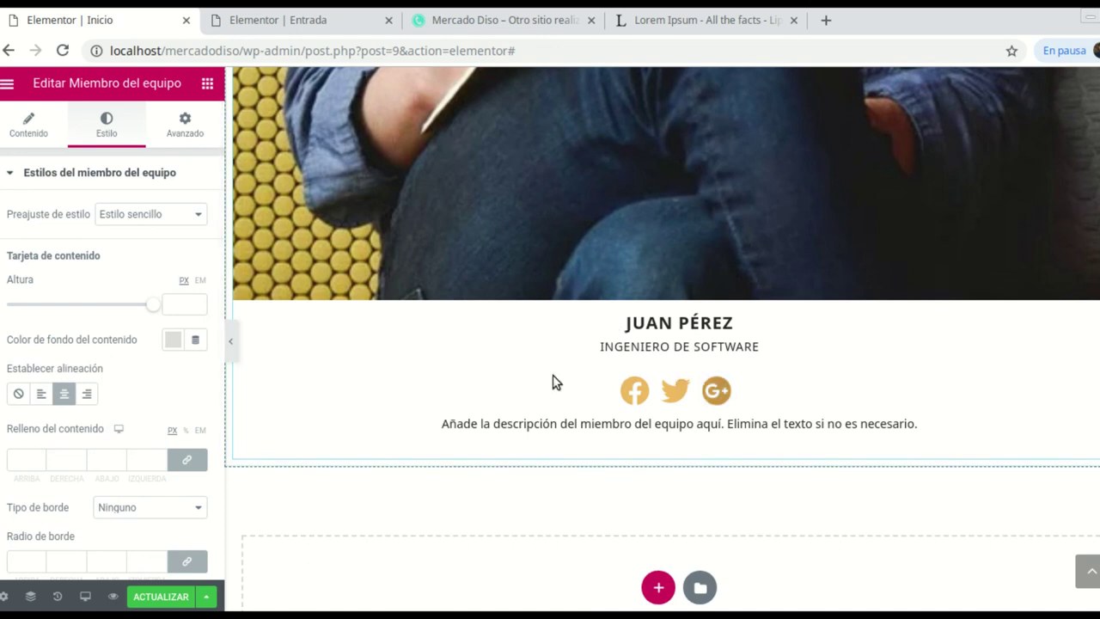
Step: Duplicate the column containing the team member so two copies sit side by side below the news posts
scroll(621, 417, up, 2)
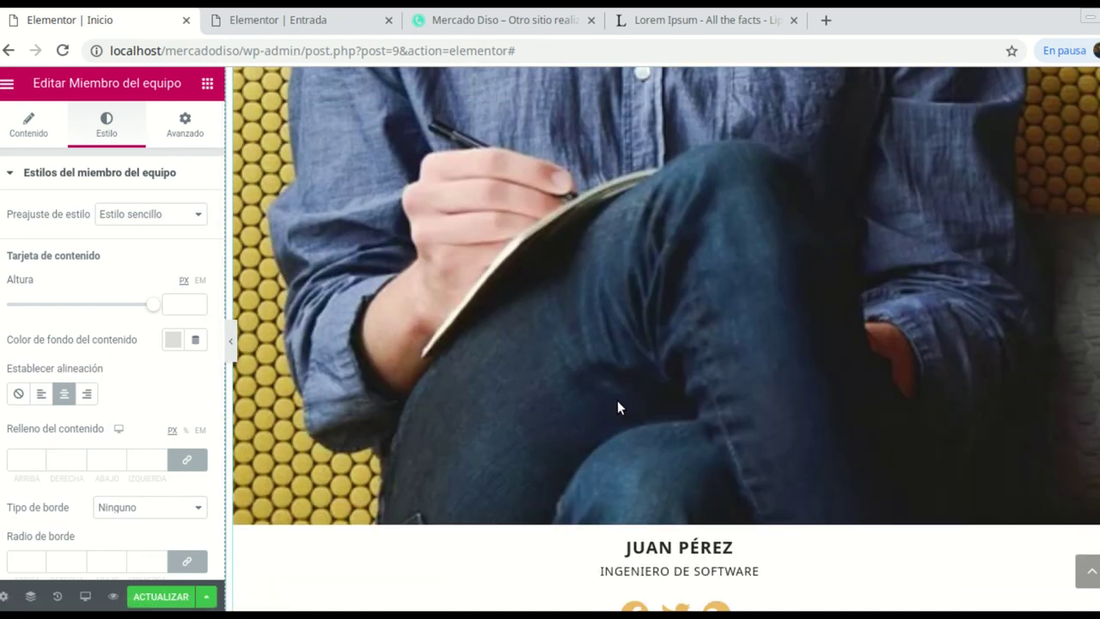
scroll(616, 407, down, 1)
scroll(616, 401, down, 2)
scroll(716, 432, up, 6)
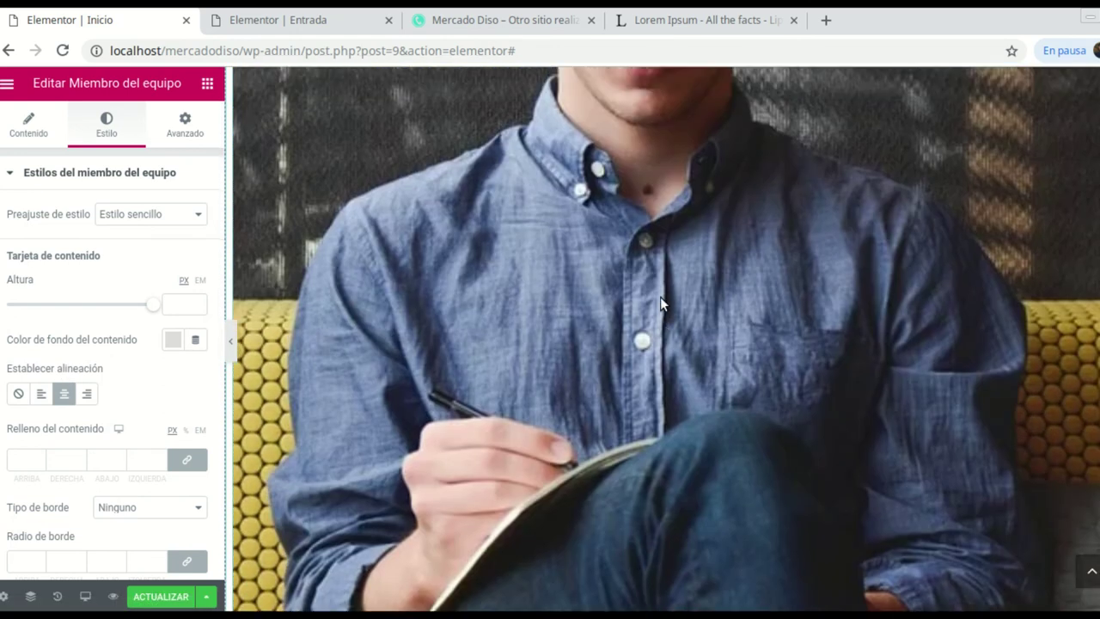
scroll(627, 318, up, 3)
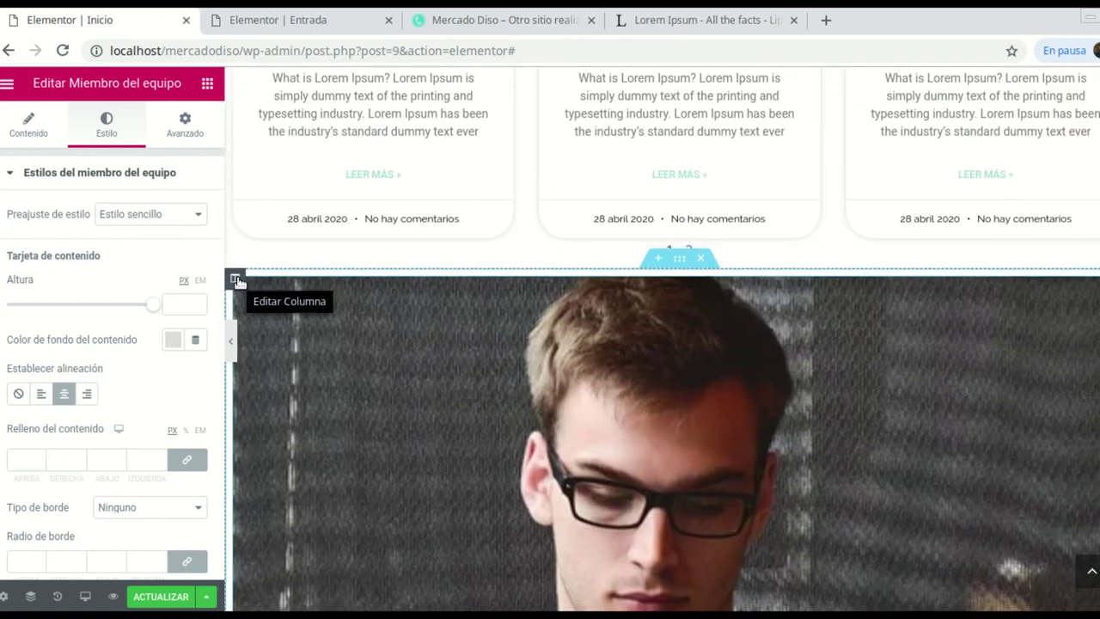
right_click(237, 280)
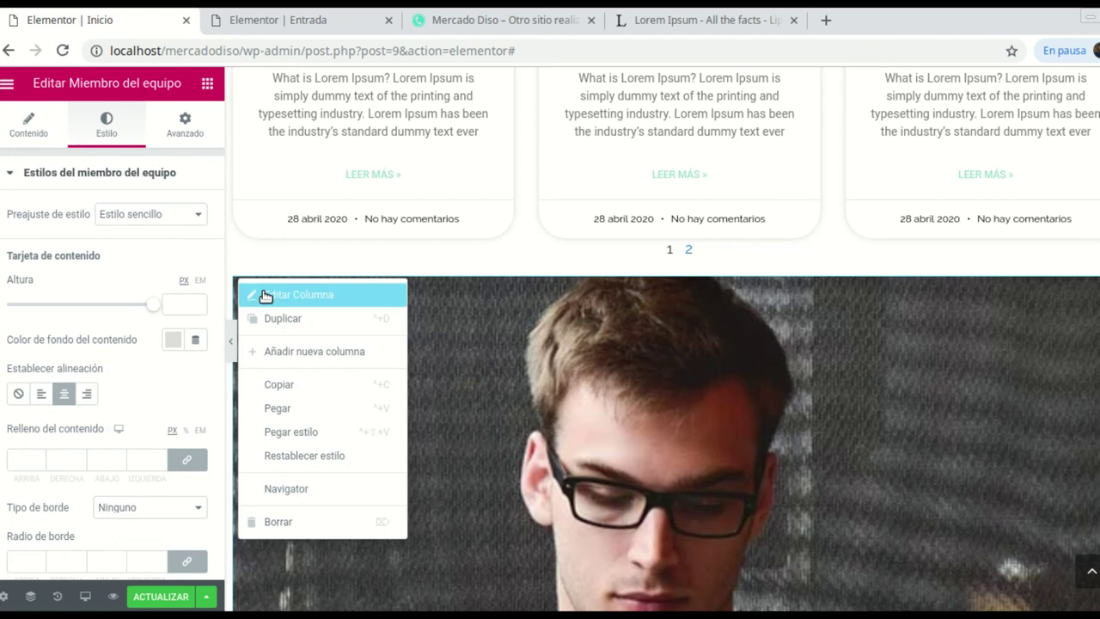
click(288, 320)
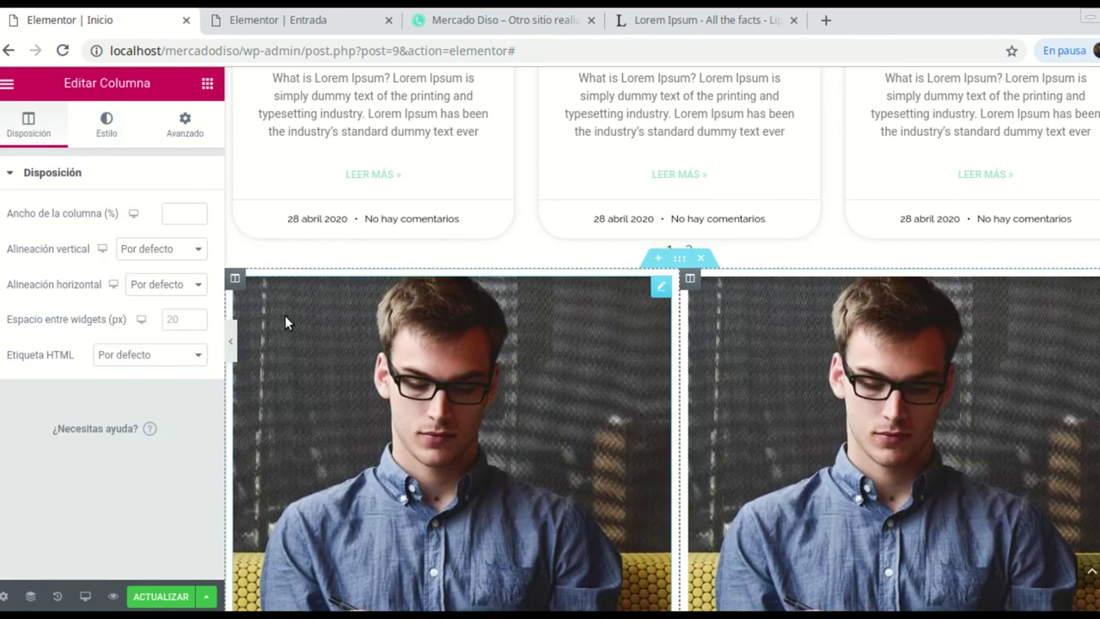
scroll(948, 400, down, 2)
scroll(439, 354, up, 1)
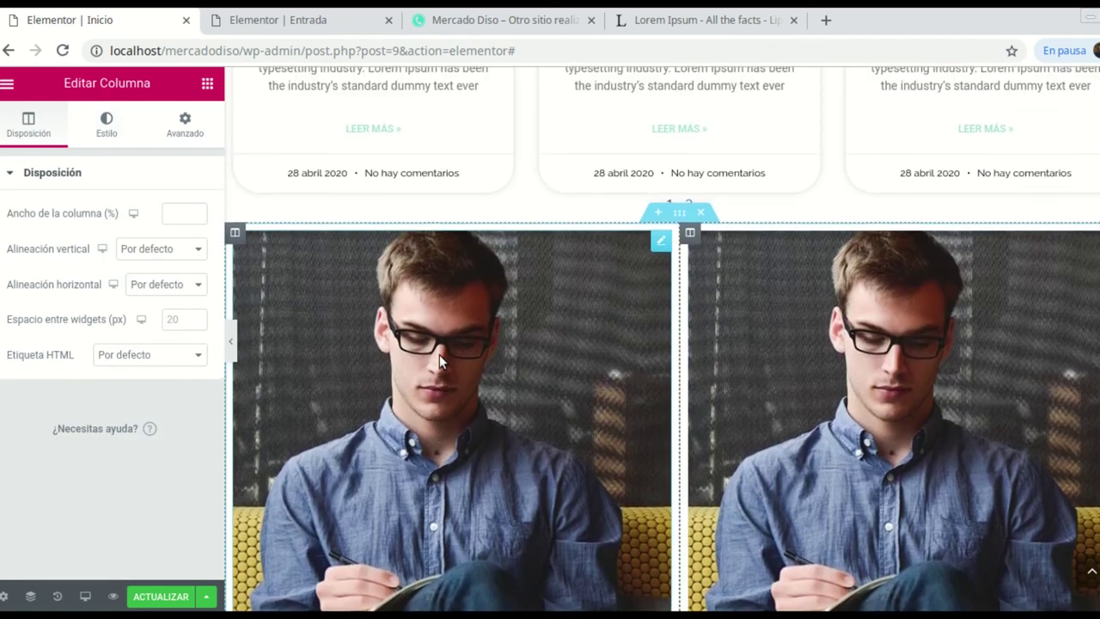
Step: Duplicate the team member column two more times so four copies sit side by side
right_click(236, 236)
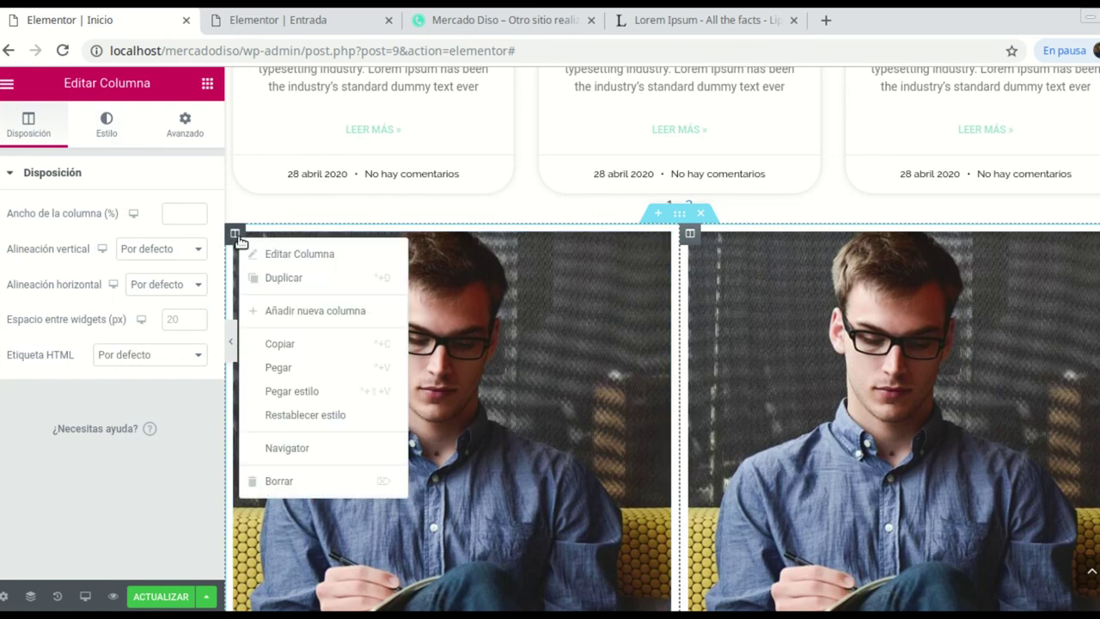
click(286, 280)
scroll(862, 454, down, 3)
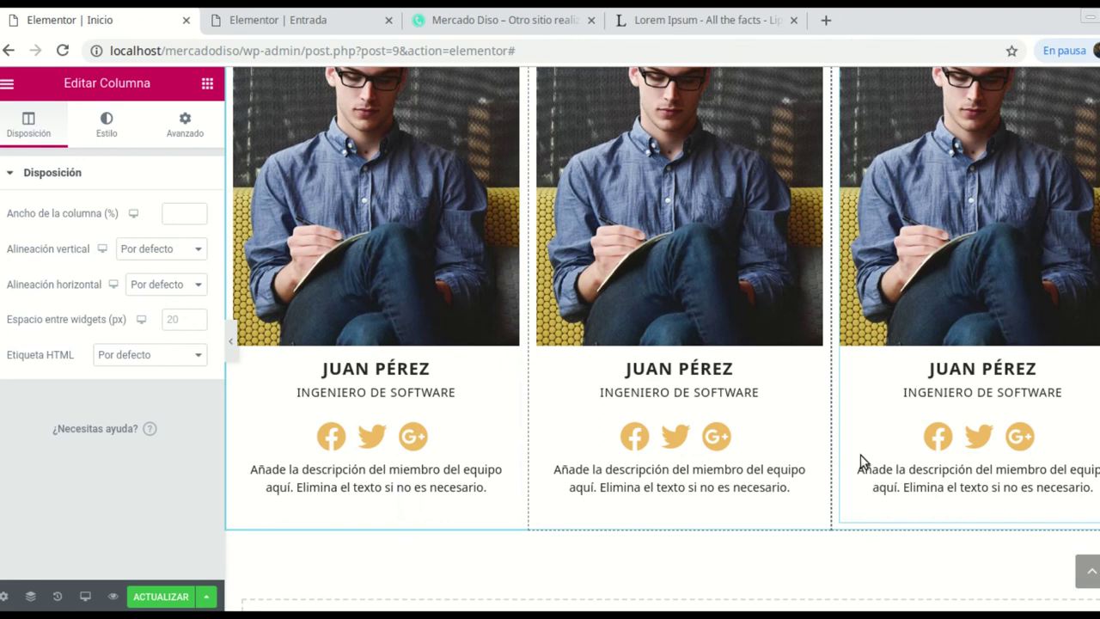
scroll(822, 393, up, 5)
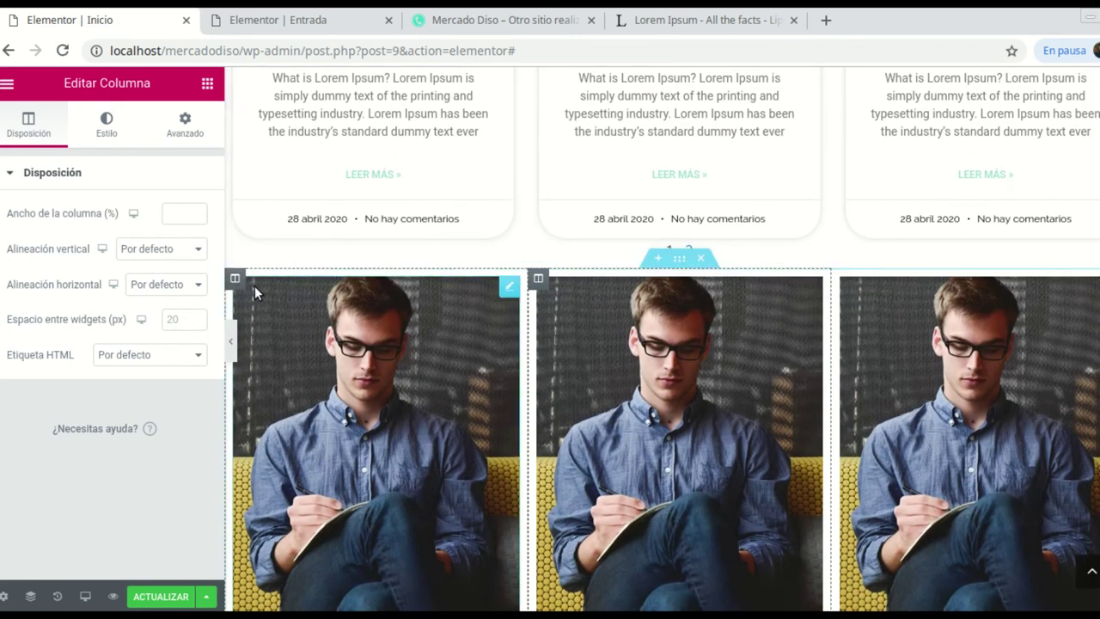
right_click(240, 289)
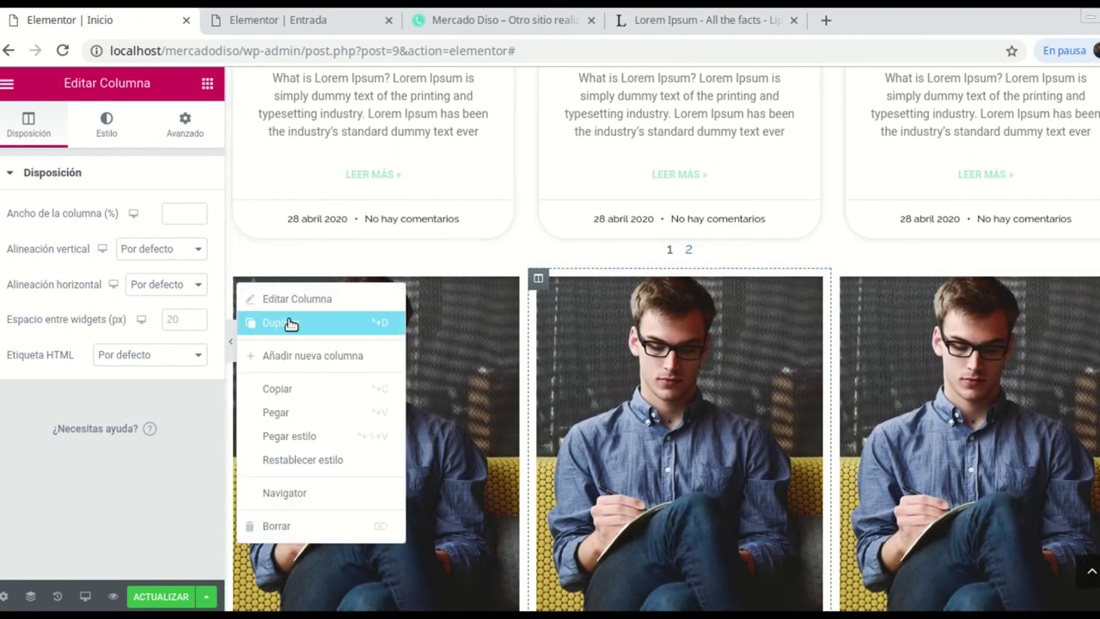
click(290, 324)
scroll(743, 444, down, 3)
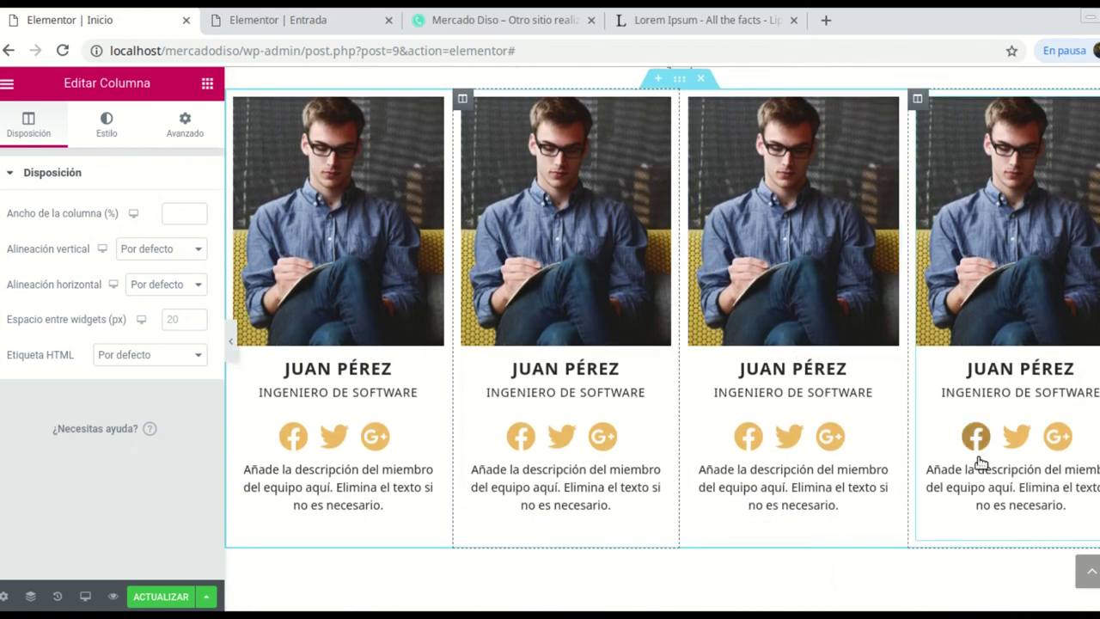
scroll(872, 435, up, 1)
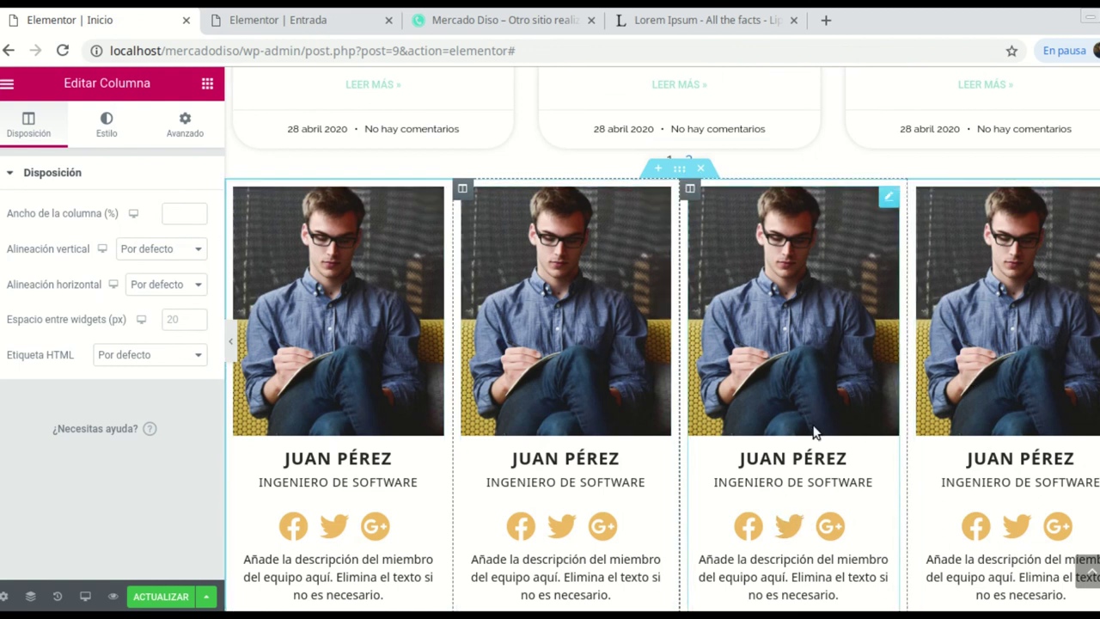
scroll(814, 432, down, 1)
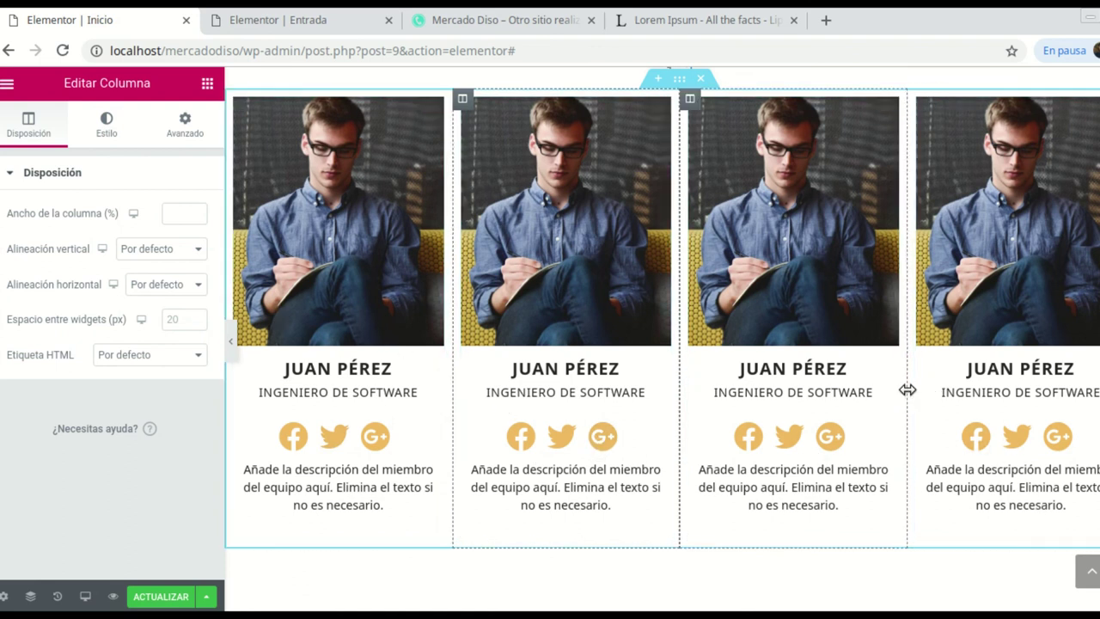
Step: Insert a single-column section between the news posts and the team members and place an Encabezado widget in it
scroll(856, 411, up, 3)
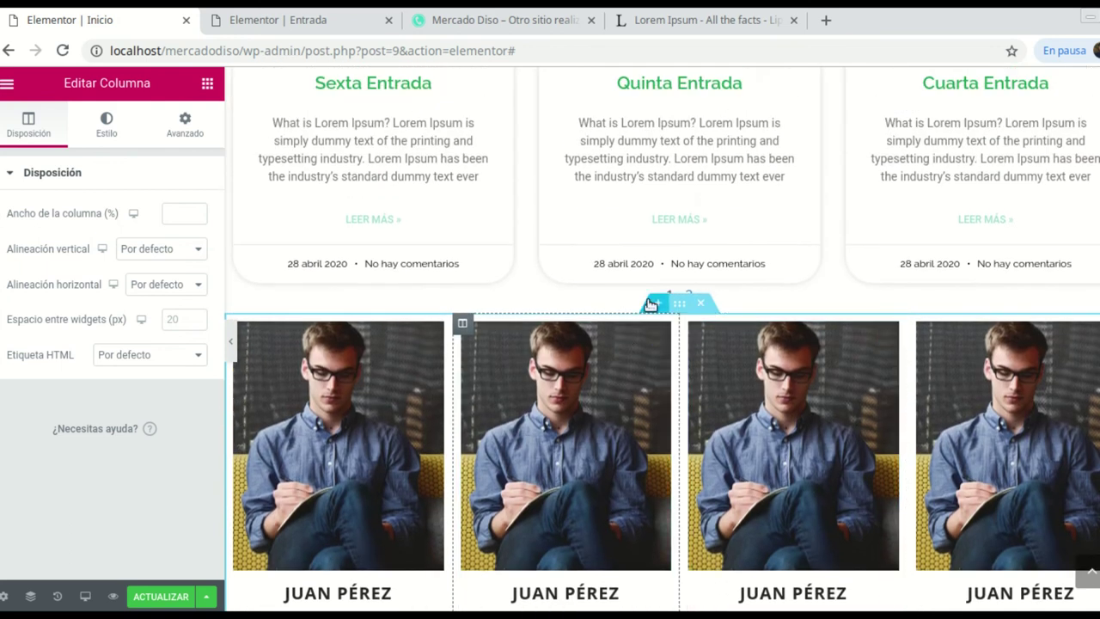
click(656, 303)
click(658, 397)
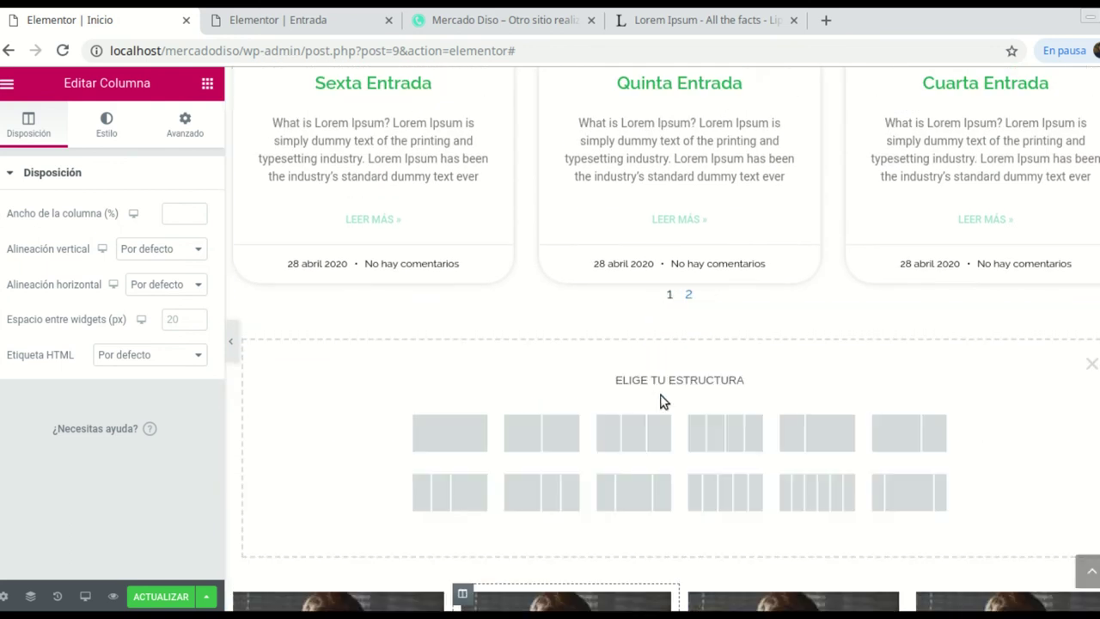
click(439, 438)
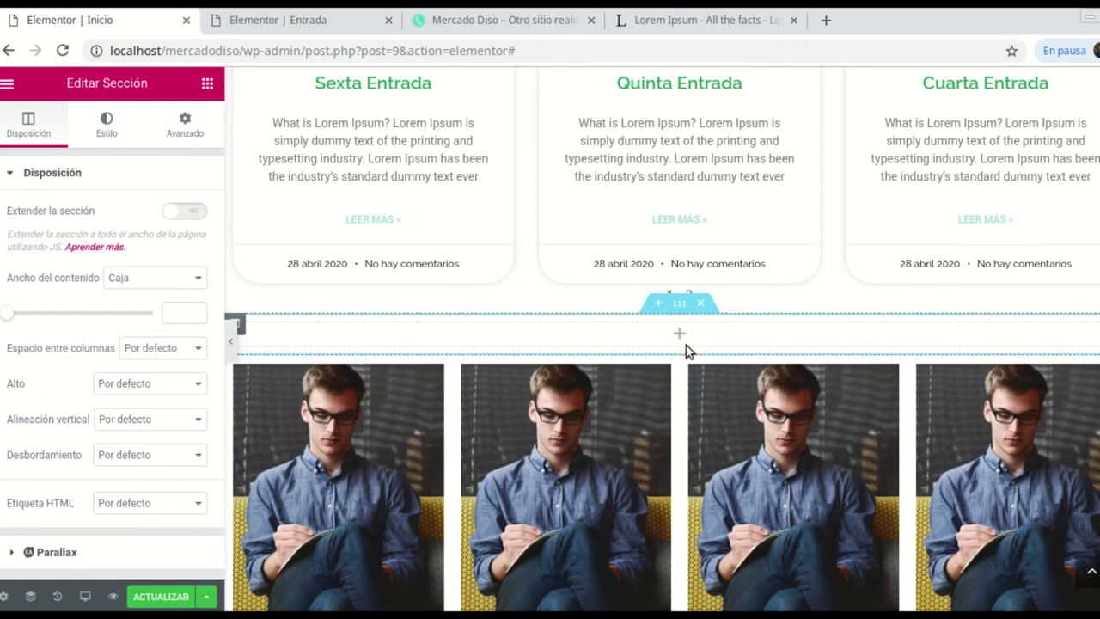
click(678, 342)
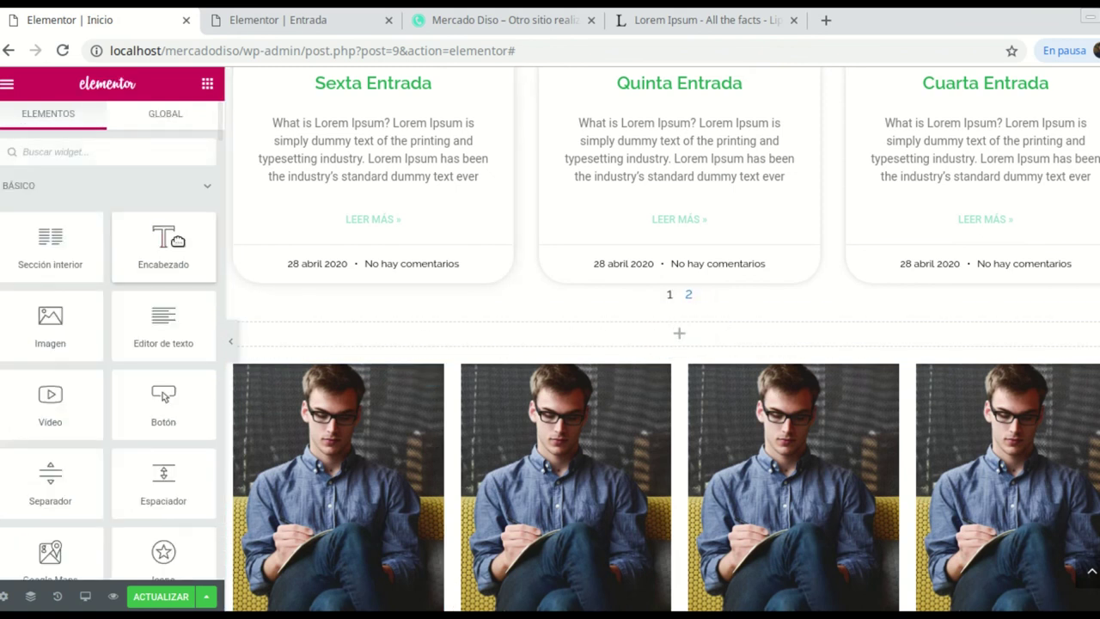
drag(163, 245, 658, 335)
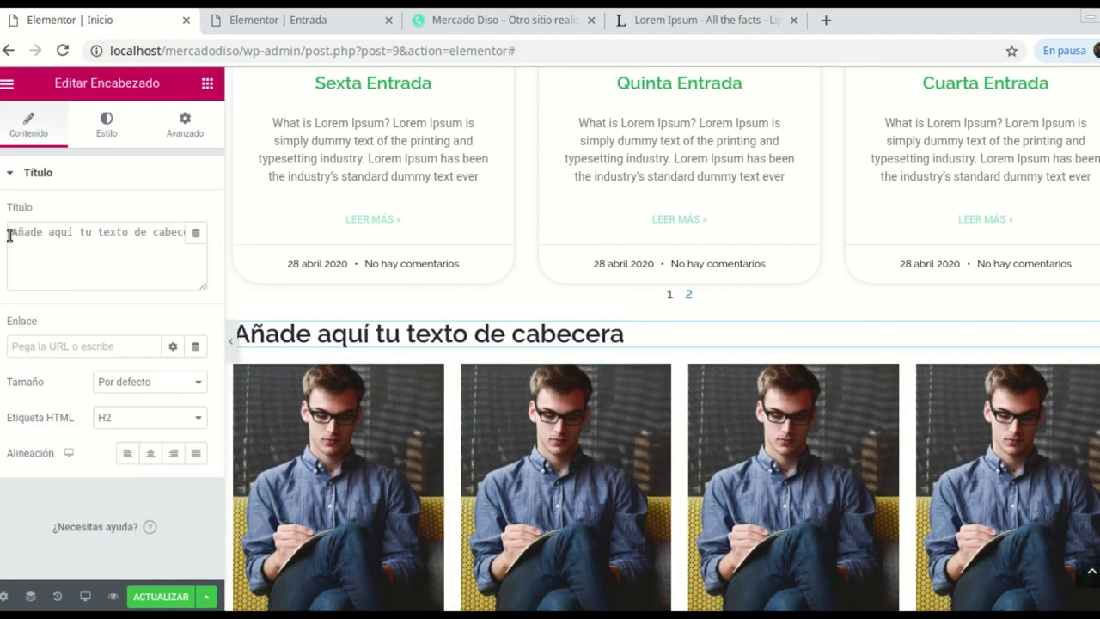
Step: Set the new heading's title to "Nuestro Equipo" and center it
drag(9, 235, 207, 253)
text(Nuestro Equipo)
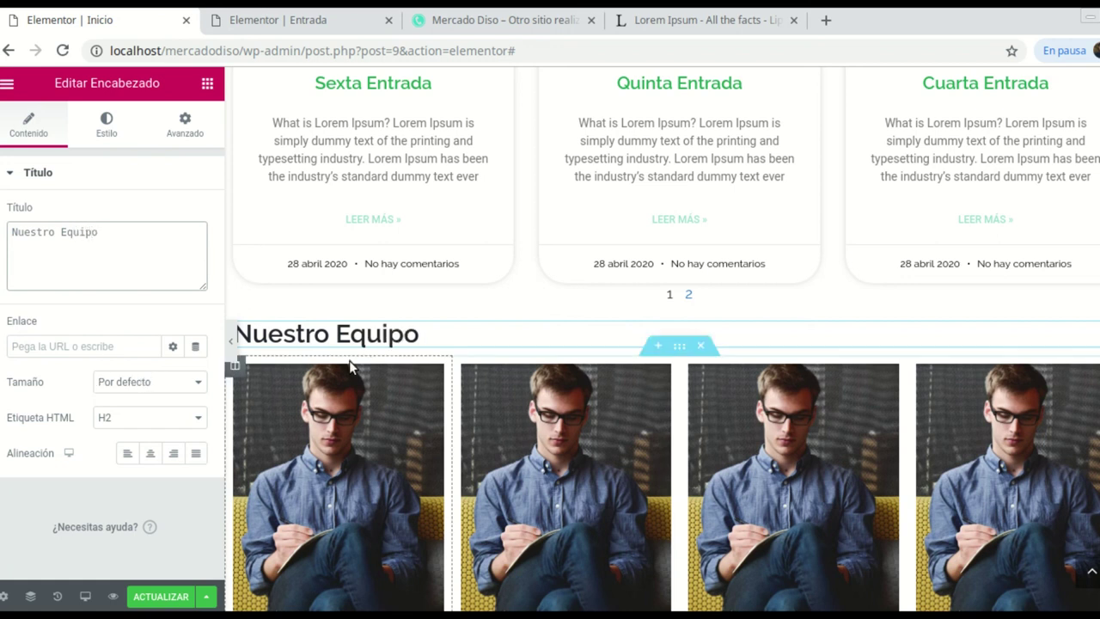
click(150, 454)
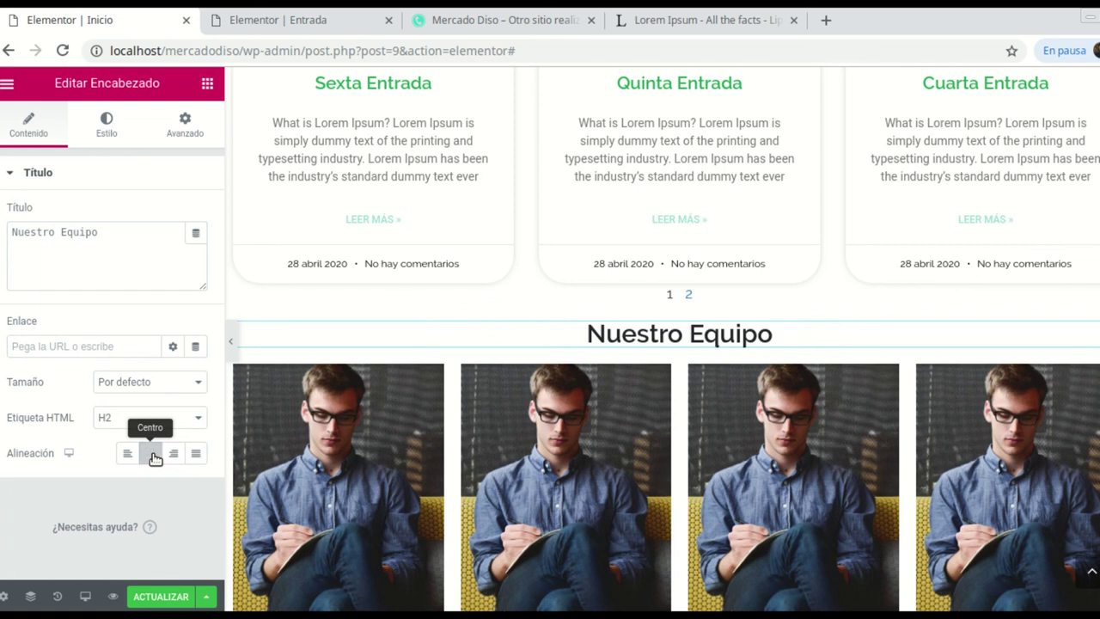
Step: Set the "Nuestro Equipo" heading's text color to the green #298D5A
click(107, 123)
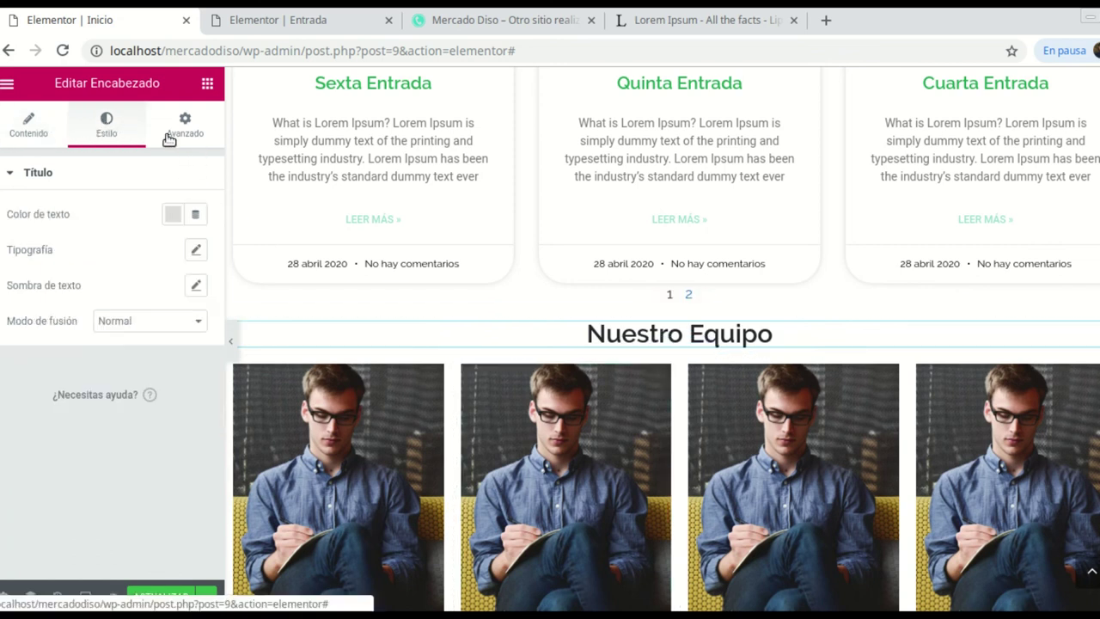
click(172, 214)
click(224, 264)
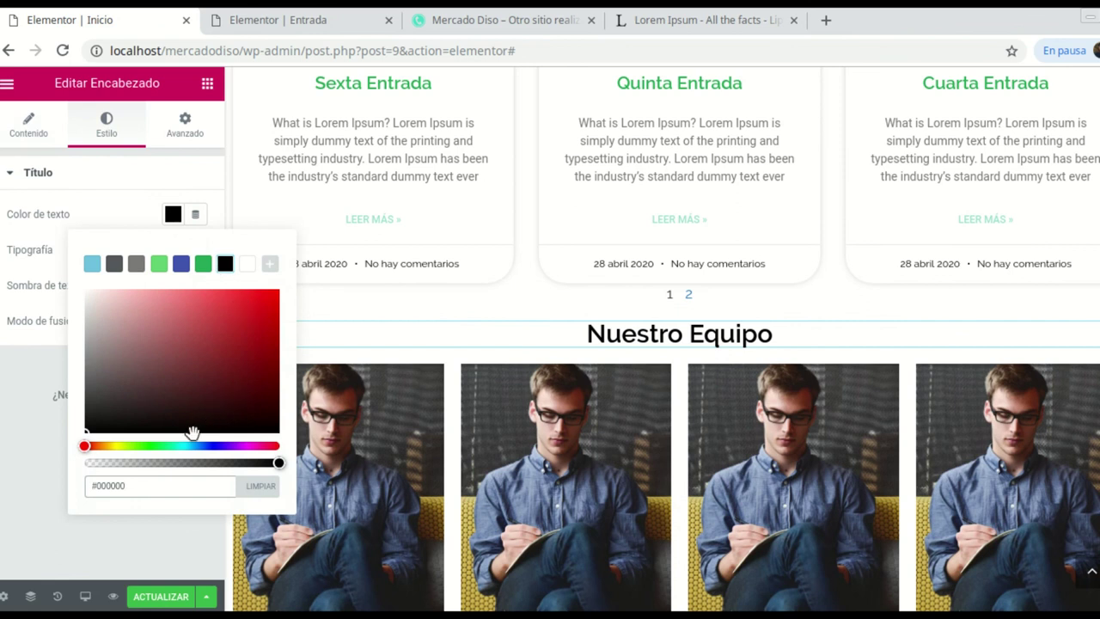
click(146, 343)
click(180, 323)
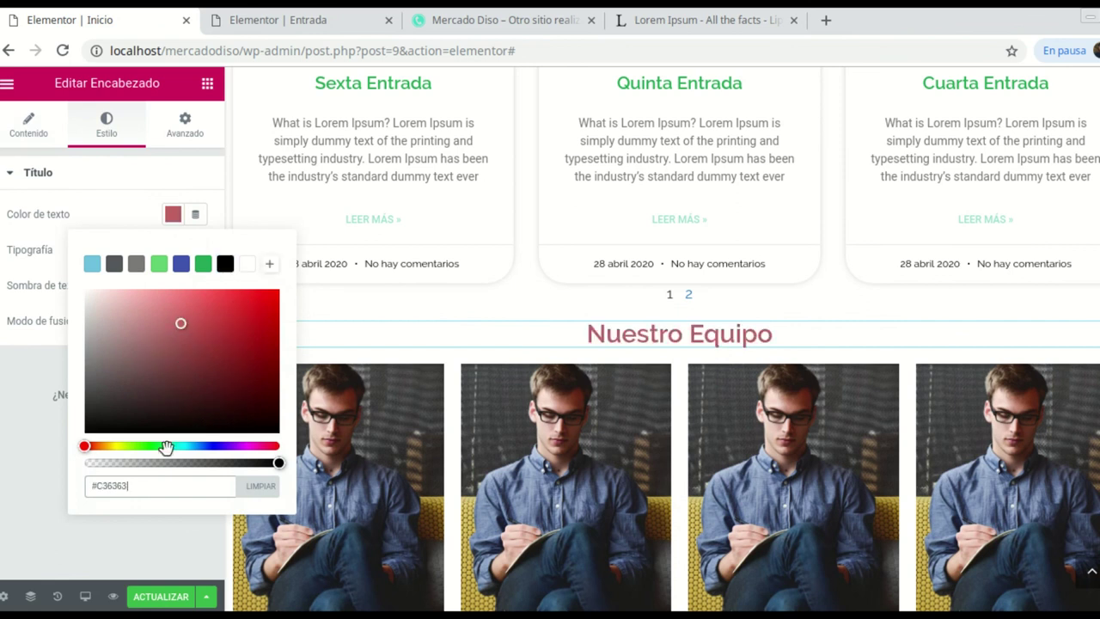
drag(140, 448, 165, 447)
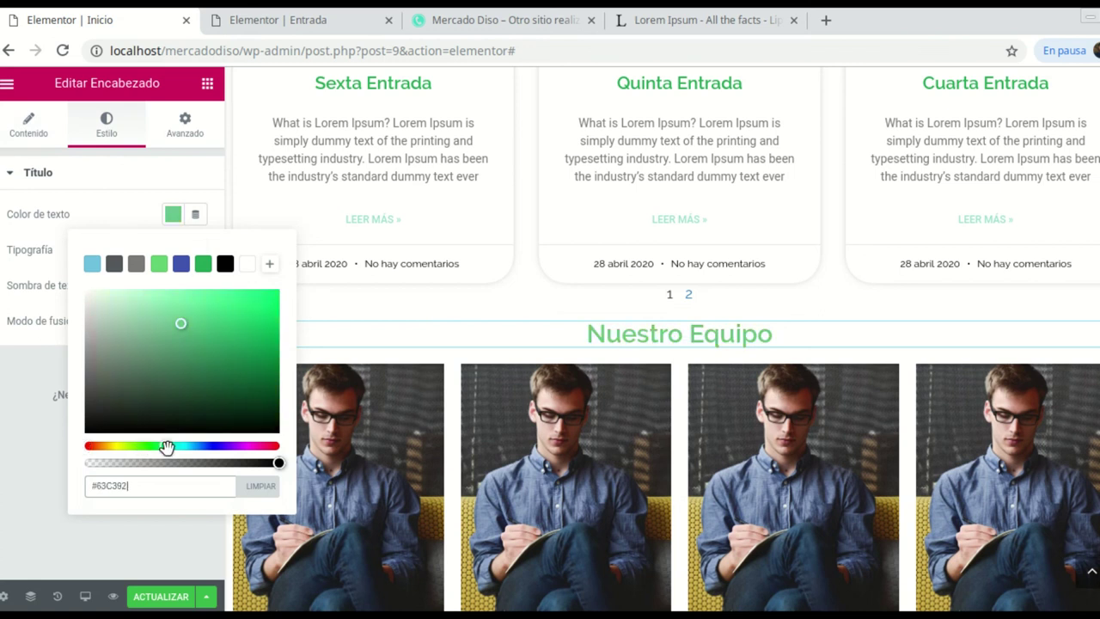
click(256, 311)
click(223, 353)
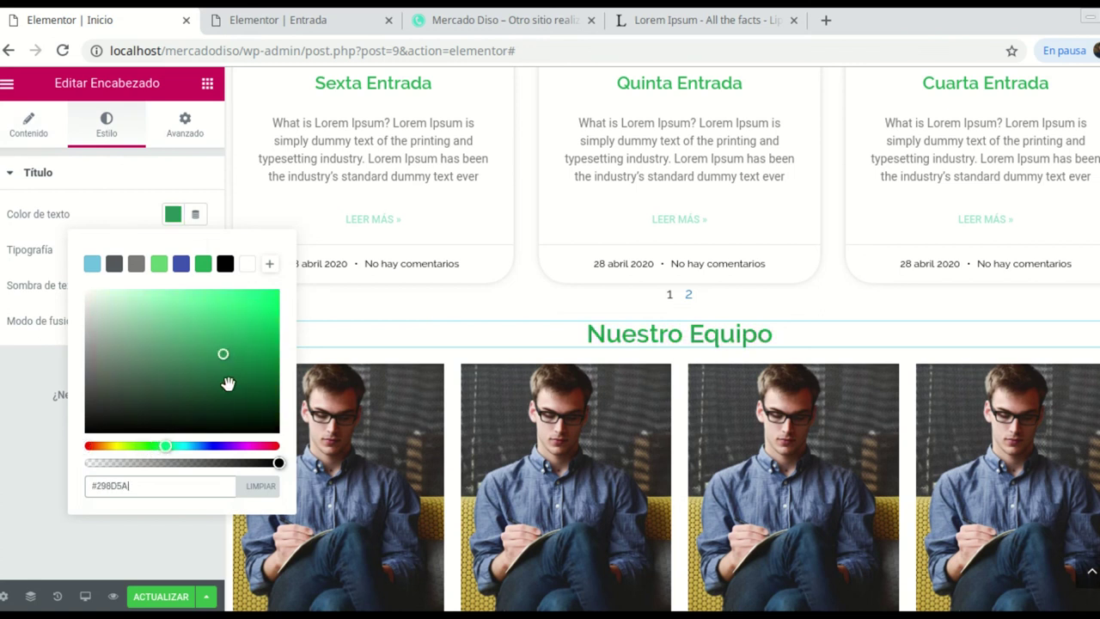
click(88, 219)
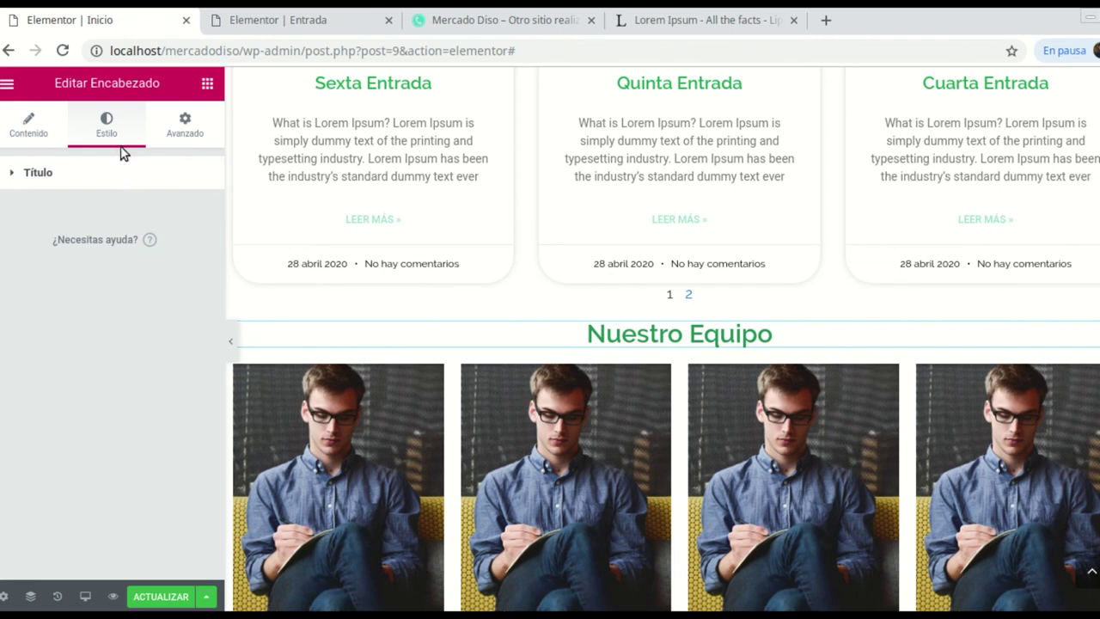
click(25, 175)
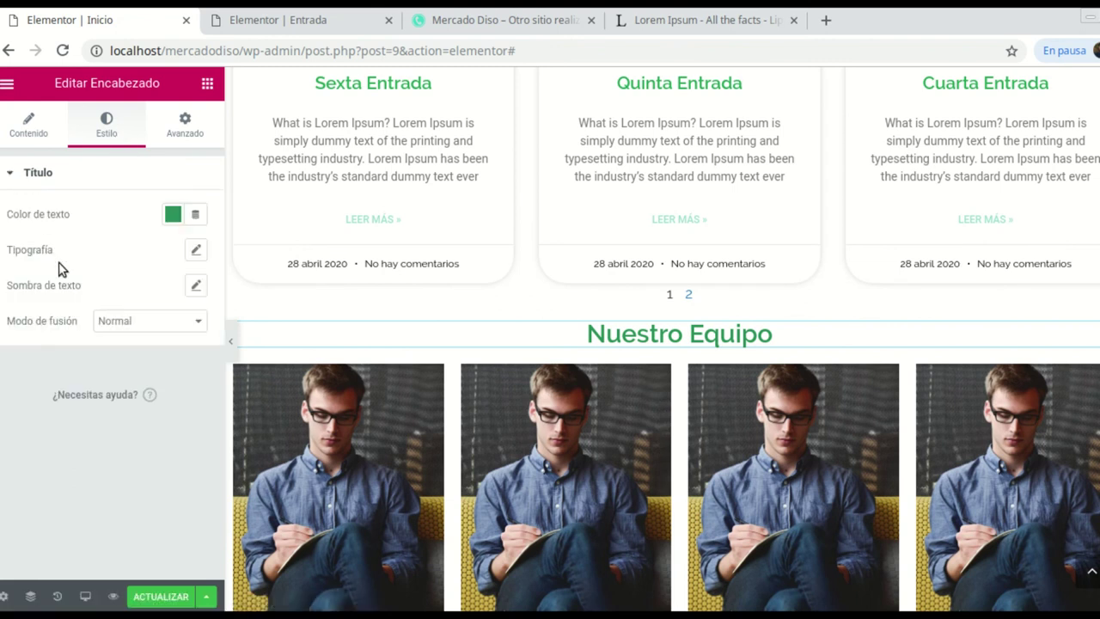
Step: Set the heading's typography to Raleway, size 39 px, weight 600, with the uppercase (Mayúsculas) transformation
click(196, 251)
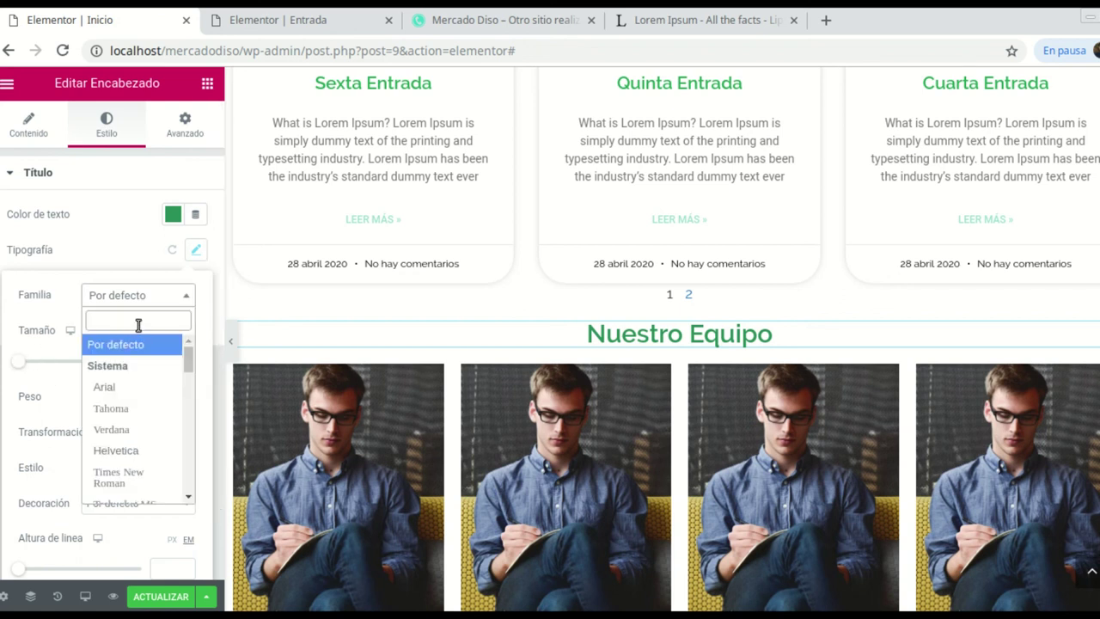
text(rale)
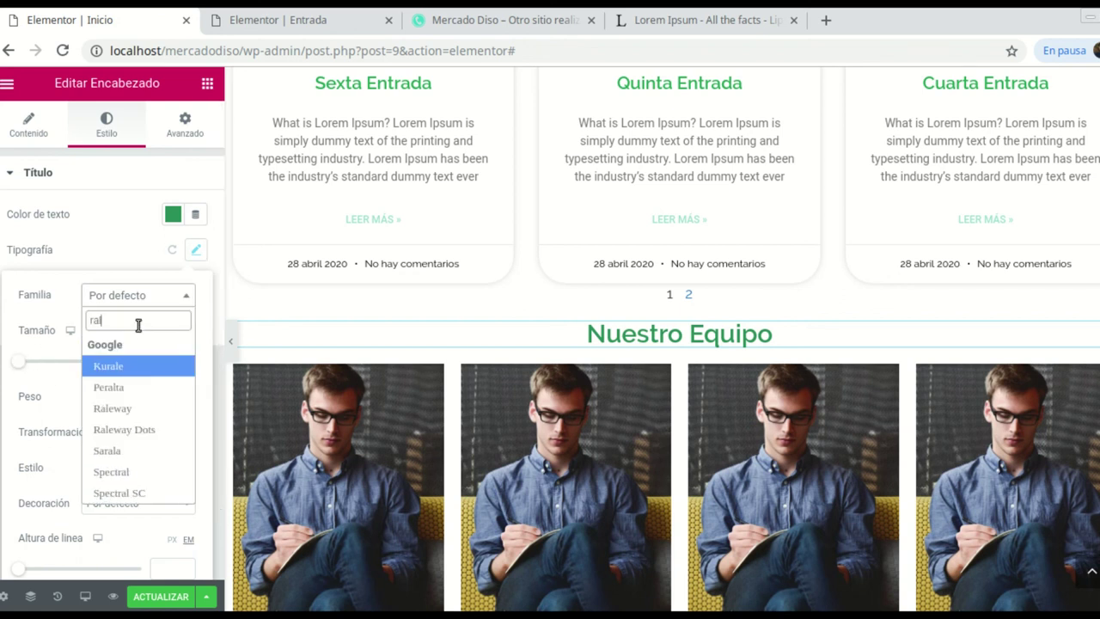
click(112, 387)
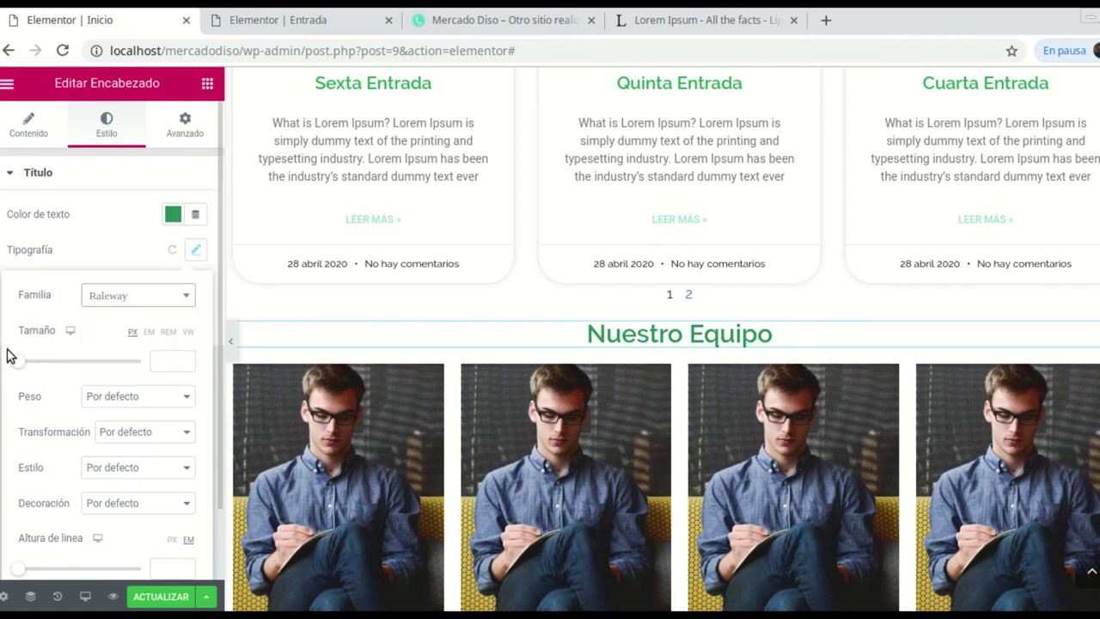
drag(18, 362, 43, 363)
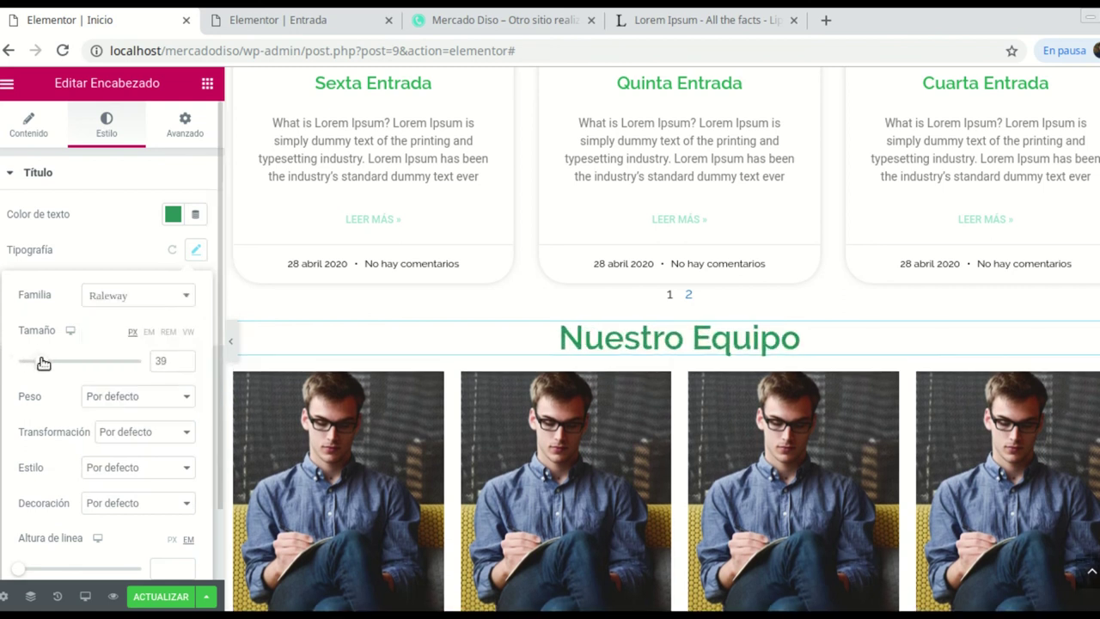
click(186, 396)
click(121, 487)
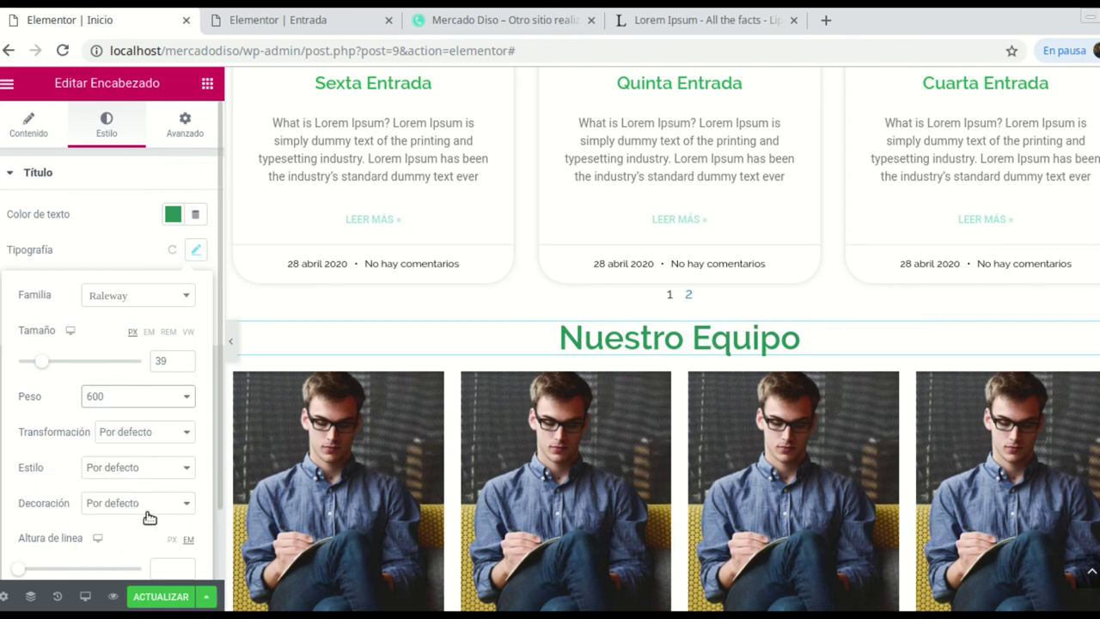
click(180, 433)
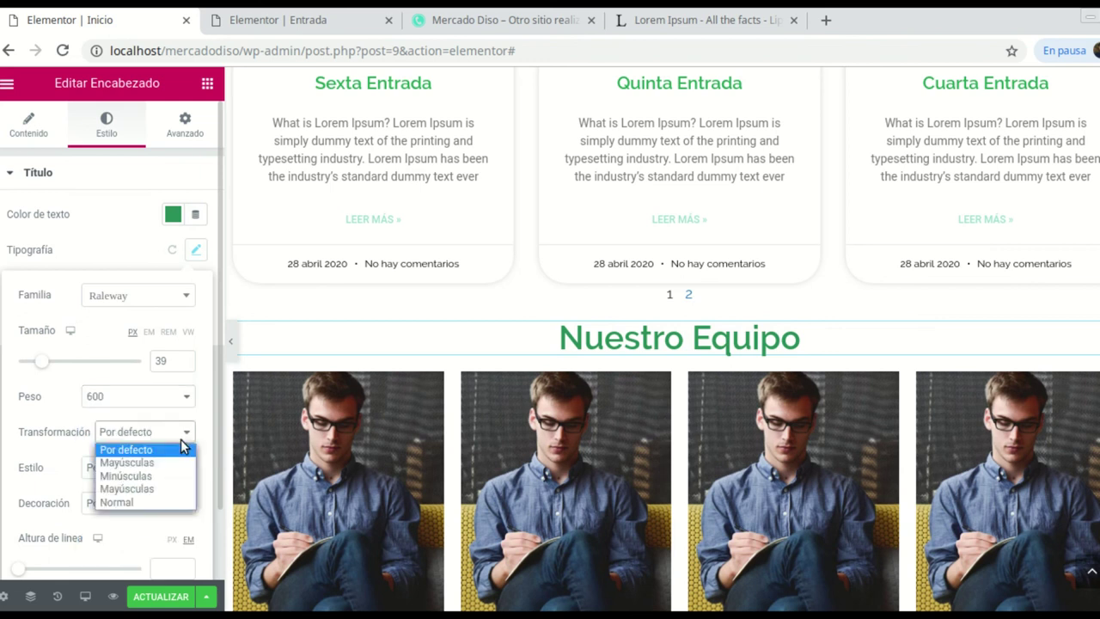
click(137, 464)
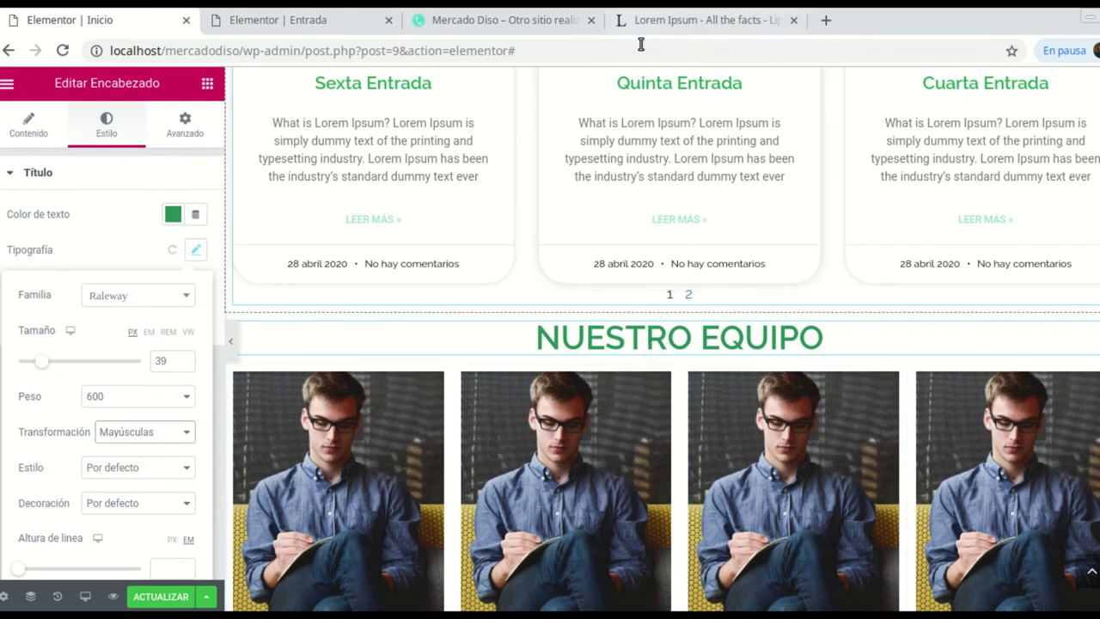
Step: Insert a single-column section above the "Nuestro Equipo" heading and place an Espaciador widget in it with the default 50 px space
scroll(657, 90, up, 3)
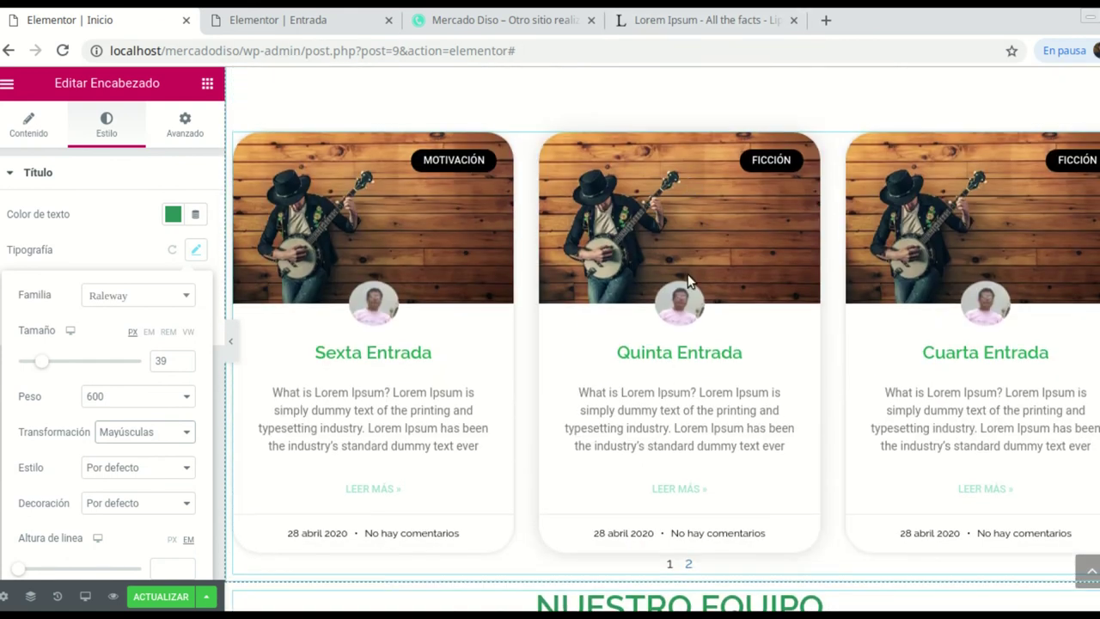
scroll(689, 277, up, 2)
scroll(689, 258, down, 6)
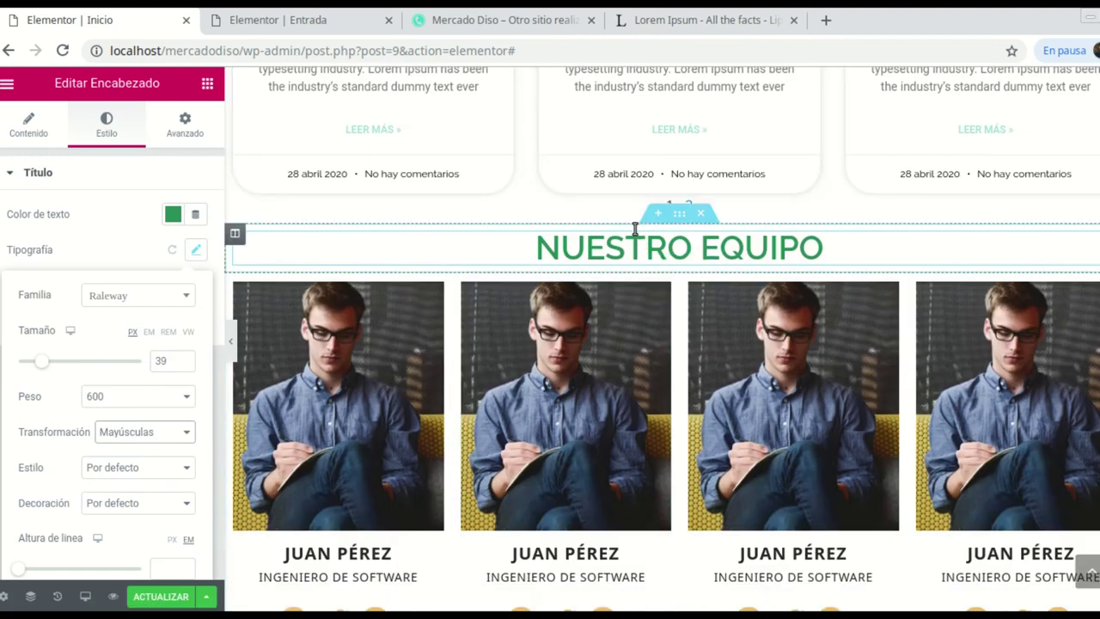
click(656, 213)
click(656, 300)
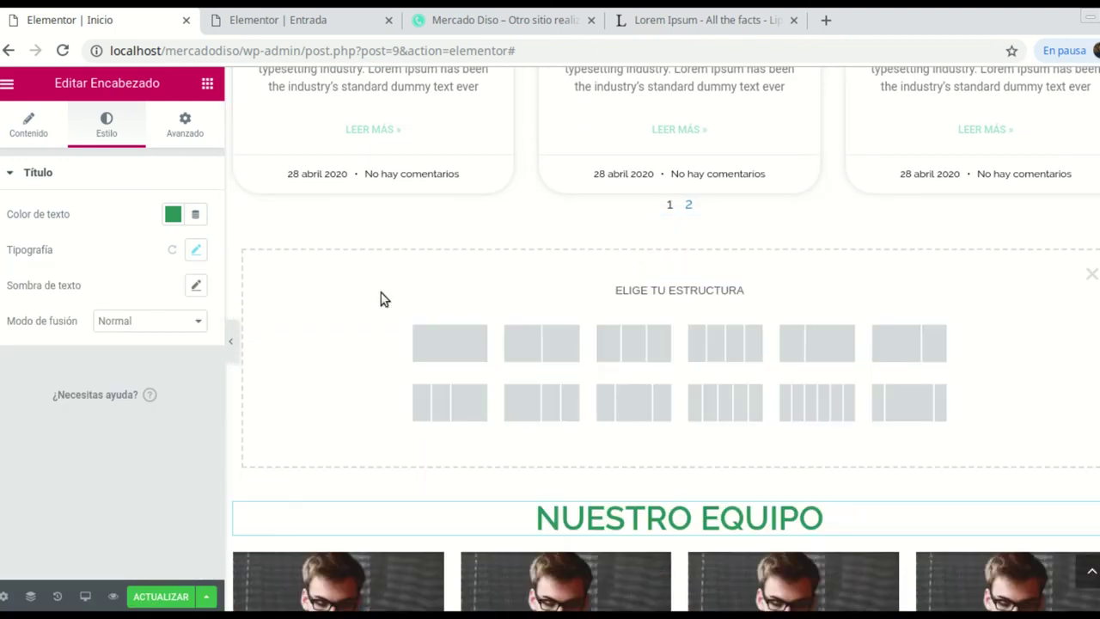
click(449, 343)
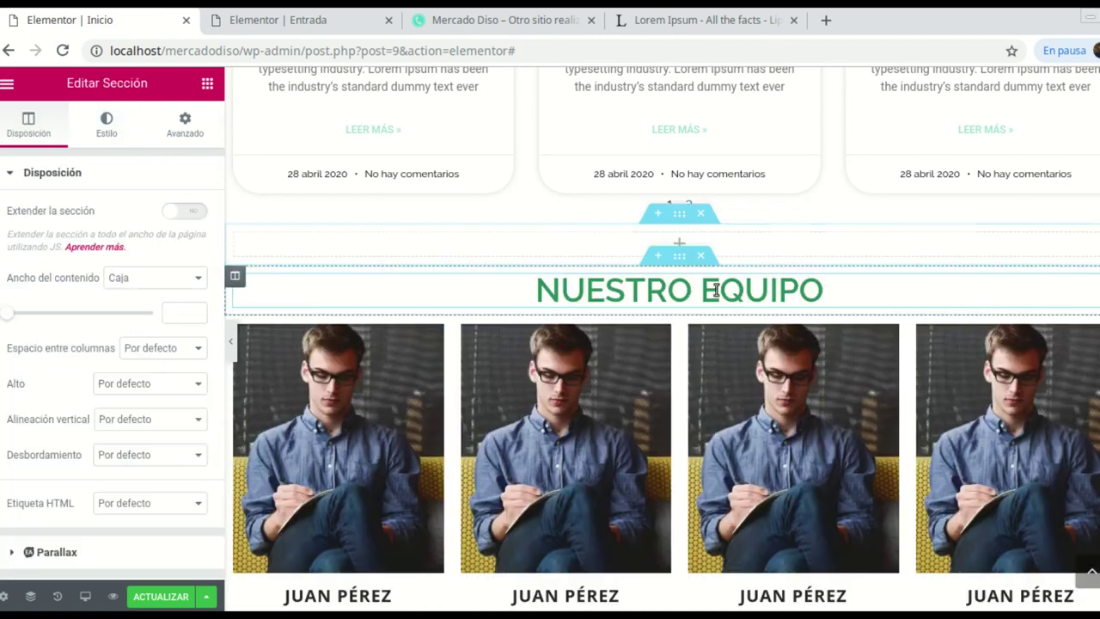
click(242, 245)
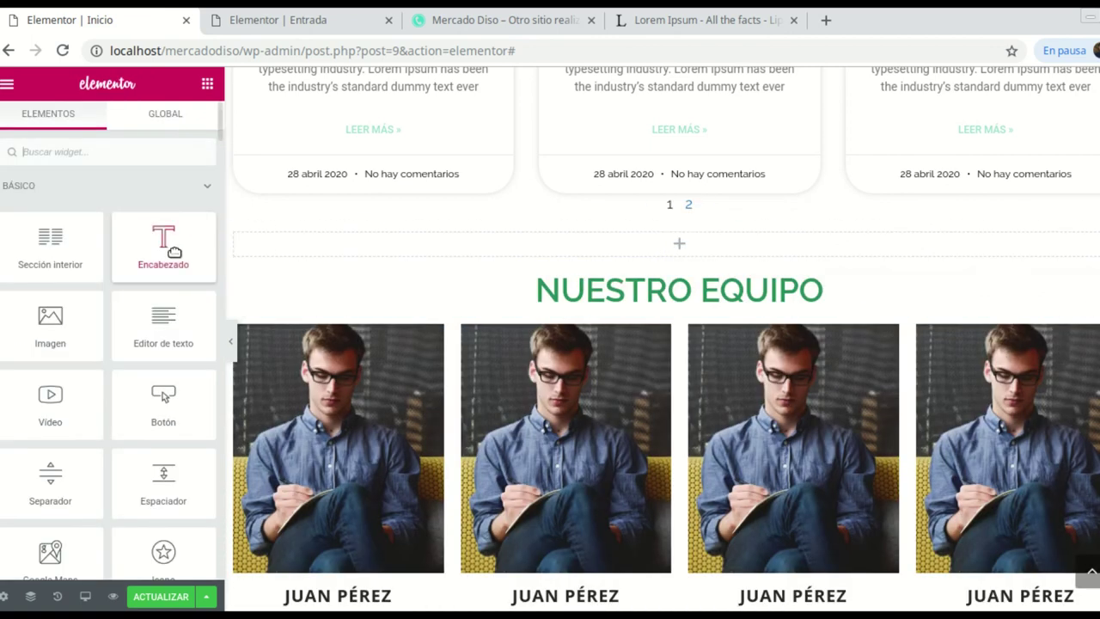
scroll(187, 457, down, 1)
drag(163, 404, 692, 253)
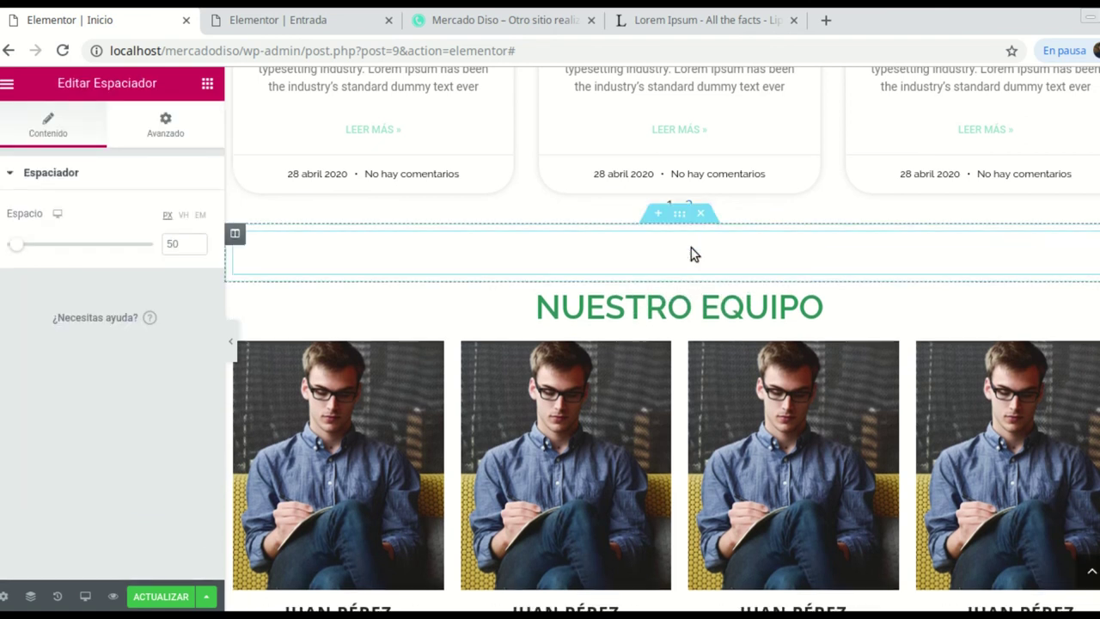
scroll(869, 339, down, 1)
scroll(868, 340, down, 5)
scroll(856, 338, up, 5)
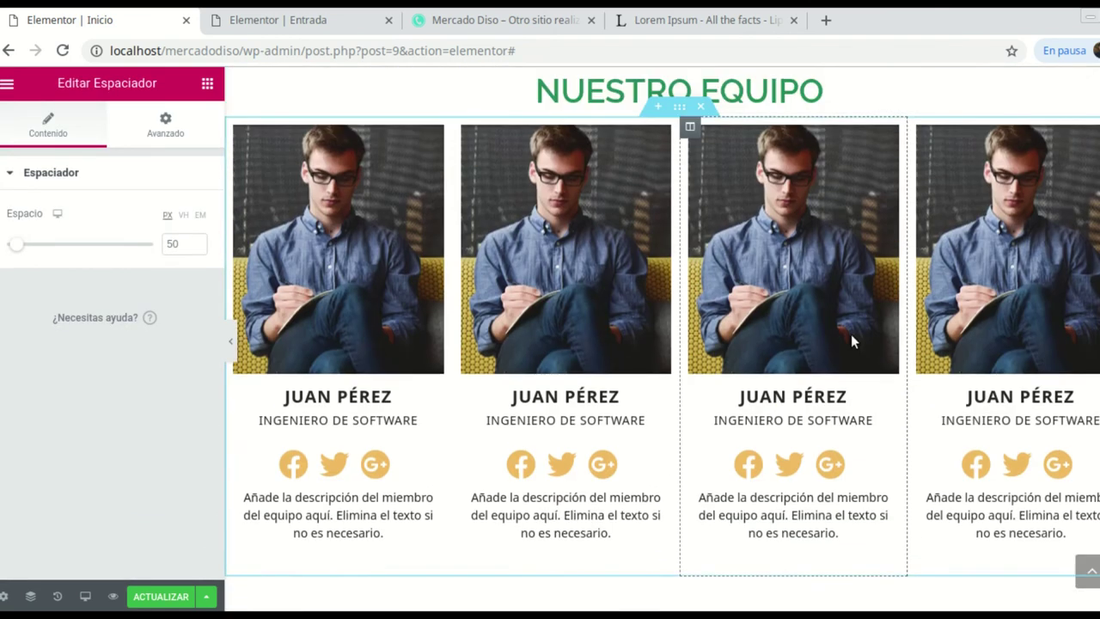
Step: Check the team section below the "Nuestro Equipo" heading and update the Inicio page to save its changes
scroll(502, 466, down, 3)
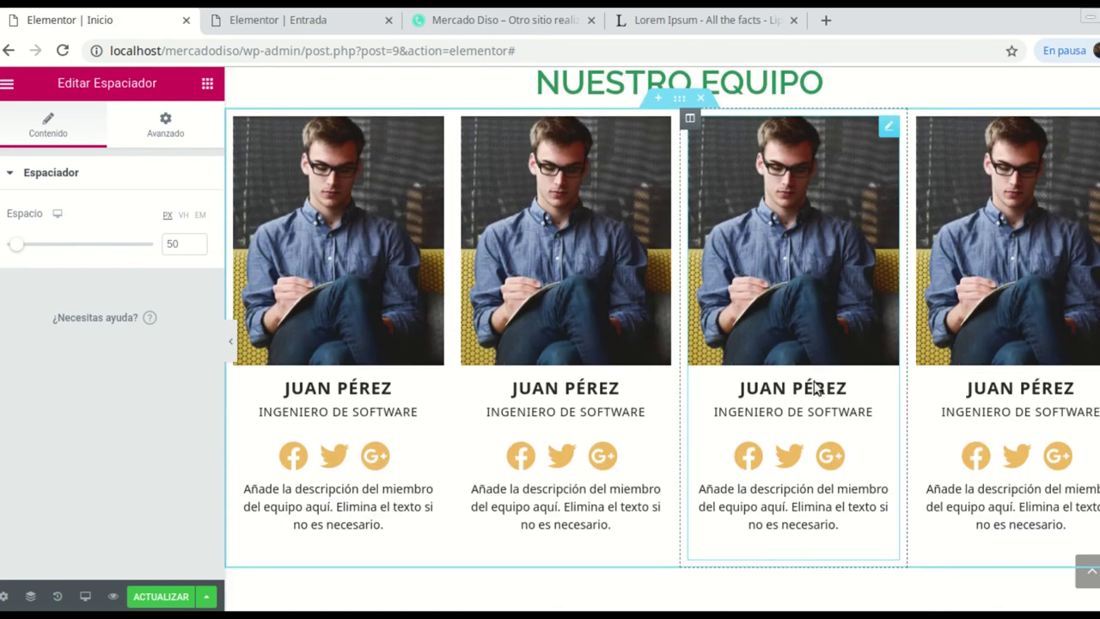
scroll(687, 370, up, 2)
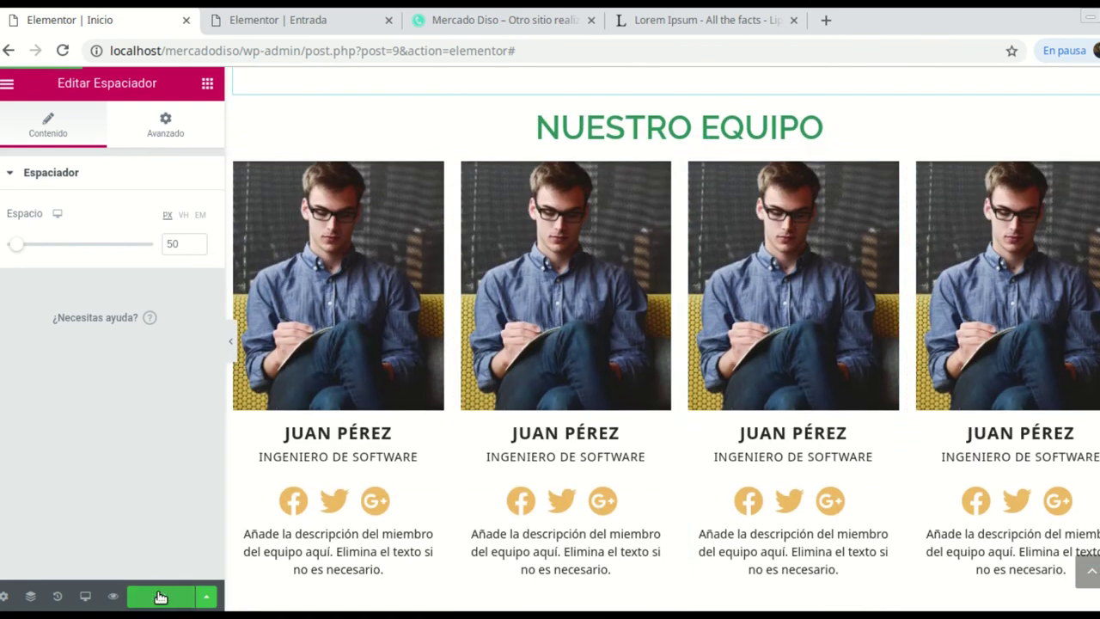
Step: Switch to the live Mercado Diso site and review the home page from the banner through the news and the team section
click(501, 19)
scroll(672, 305, up, 10)
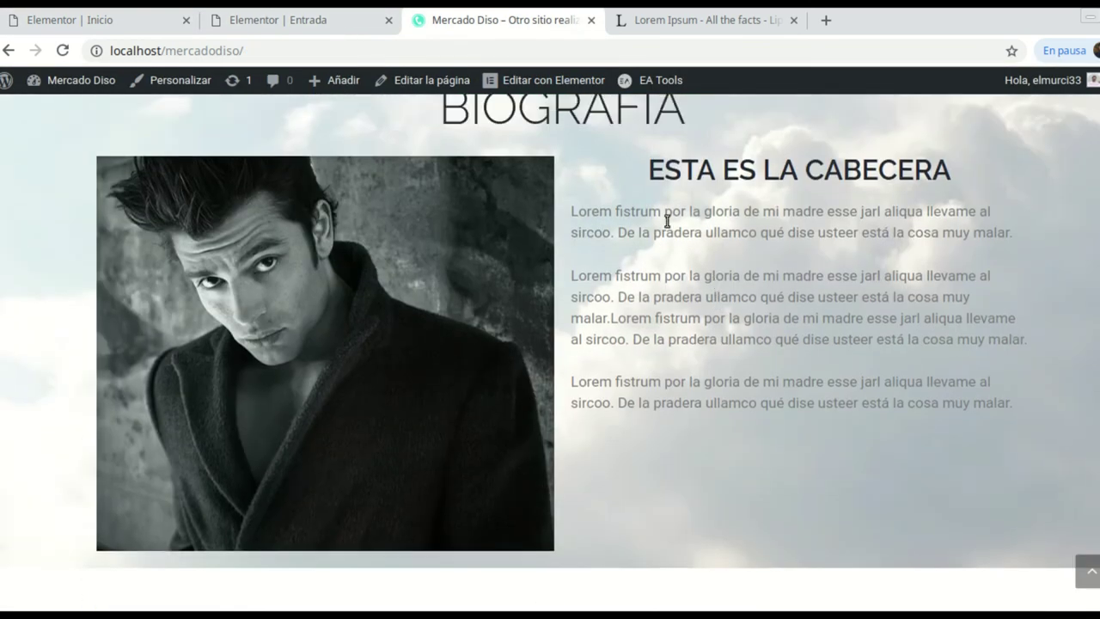
scroll(667, 220, up, 3)
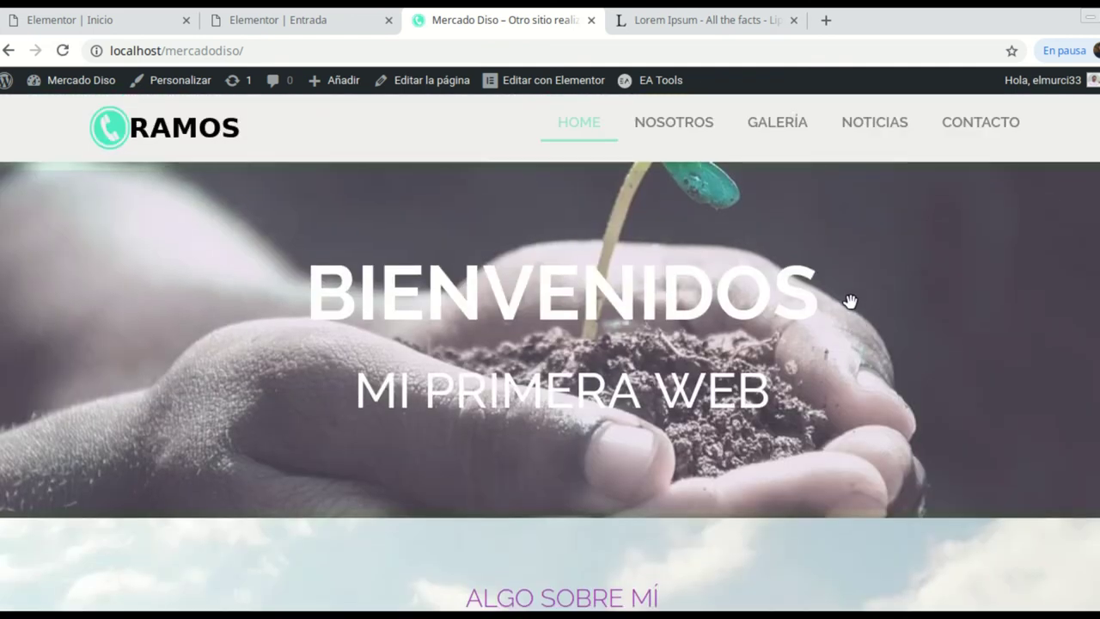
scroll(893, 279, down, 6)
scroll(890, 284, down, 10)
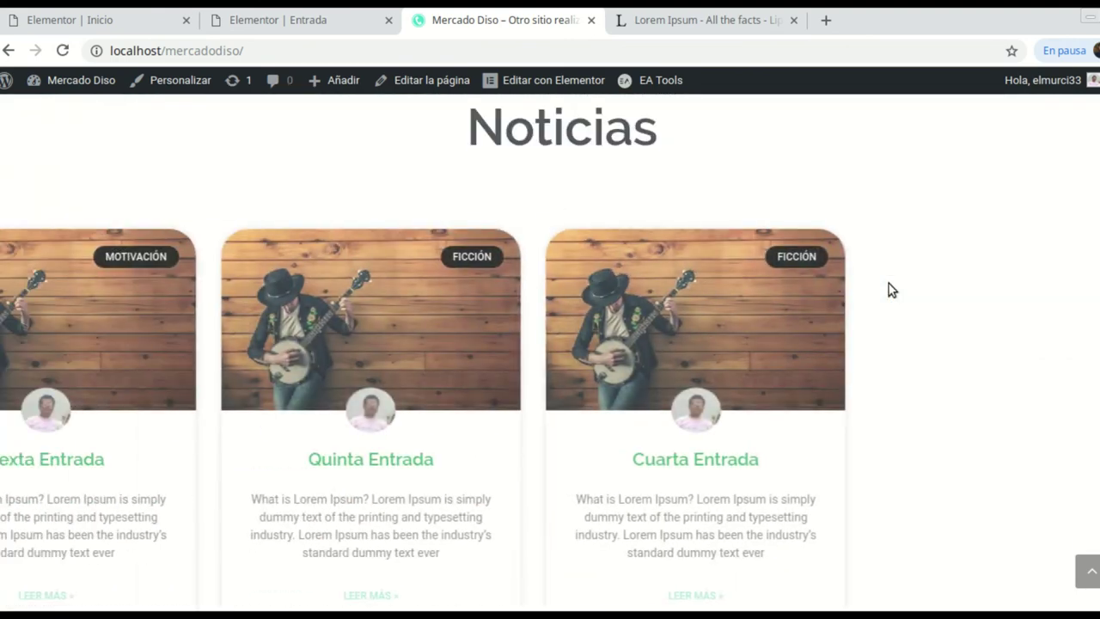
scroll(889, 286, down, 5)
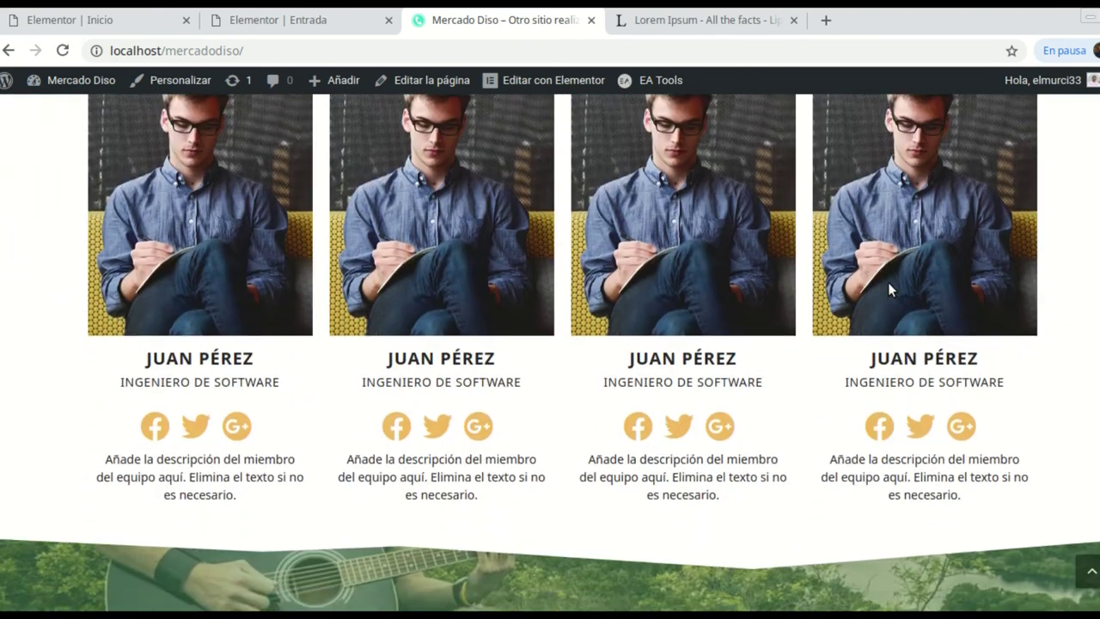
scroll(961, 314, up, 5)
scroll(962, 311, up, 12)
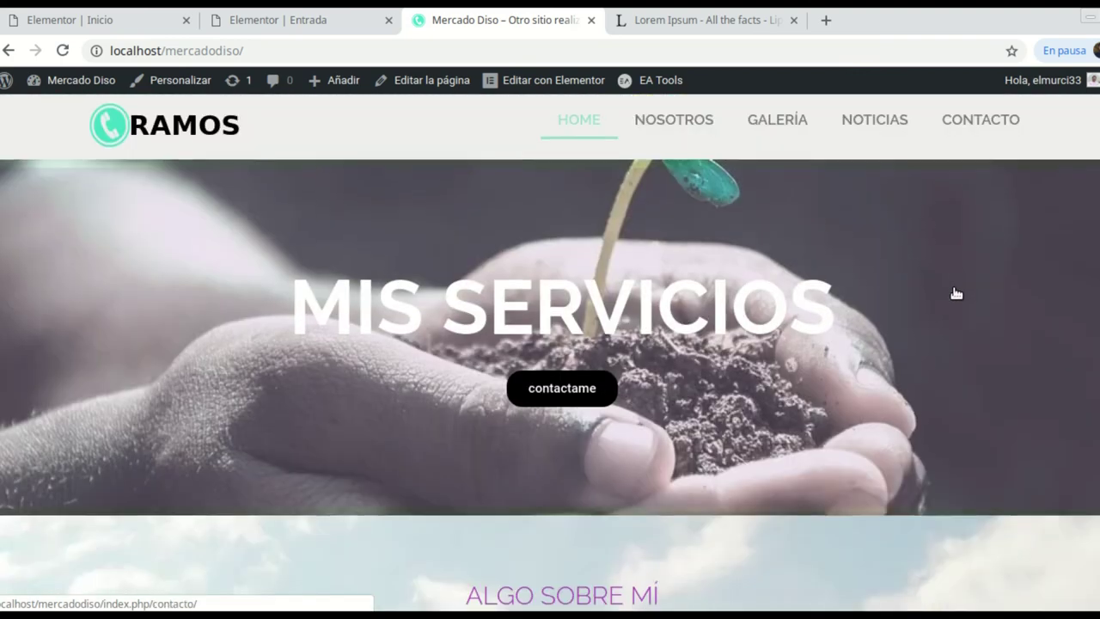
scroll(956, 293, down, 5)
scroll(956, 294, down, 7)
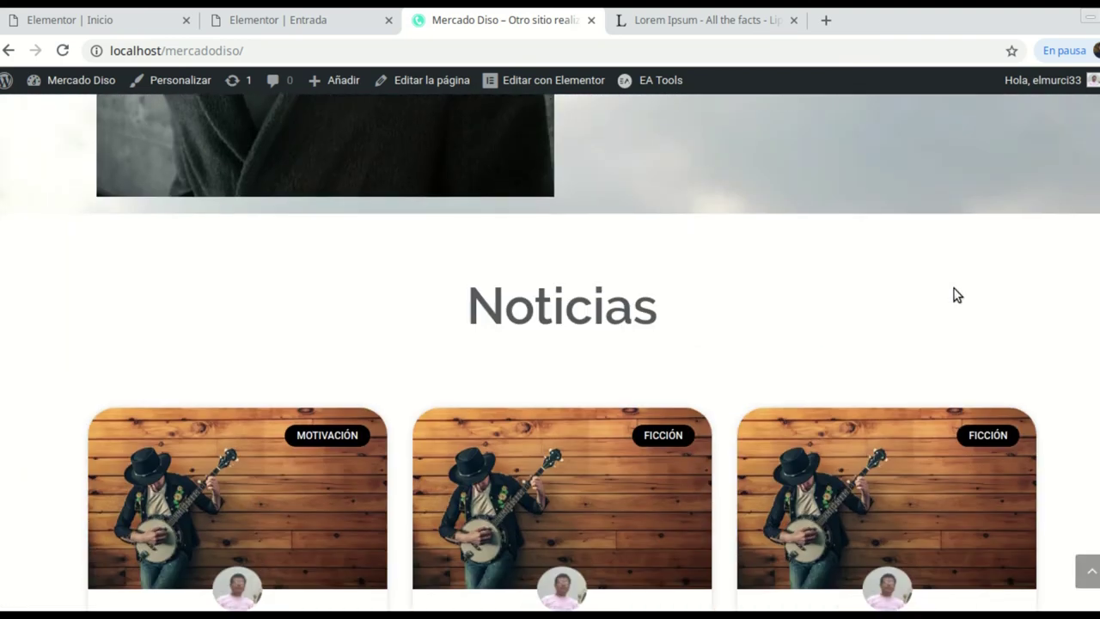